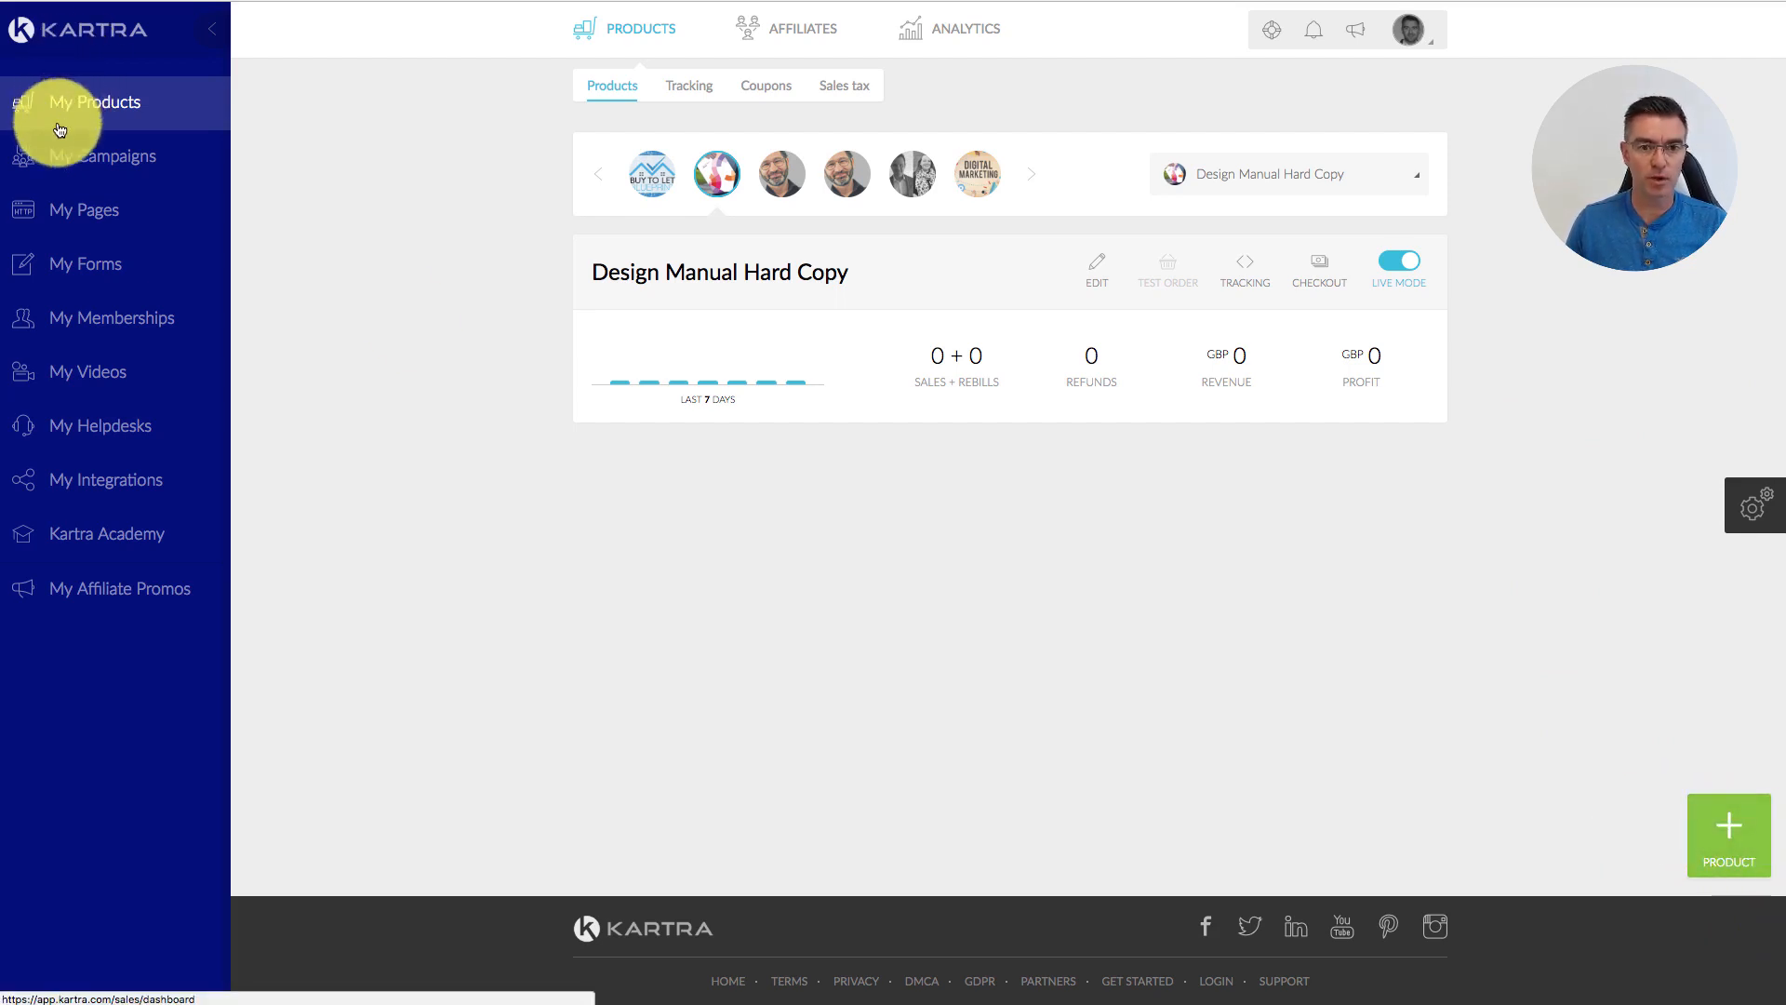
Step: Advance the products carousel and start a new product from the Products dashboard
click(1030, 174)
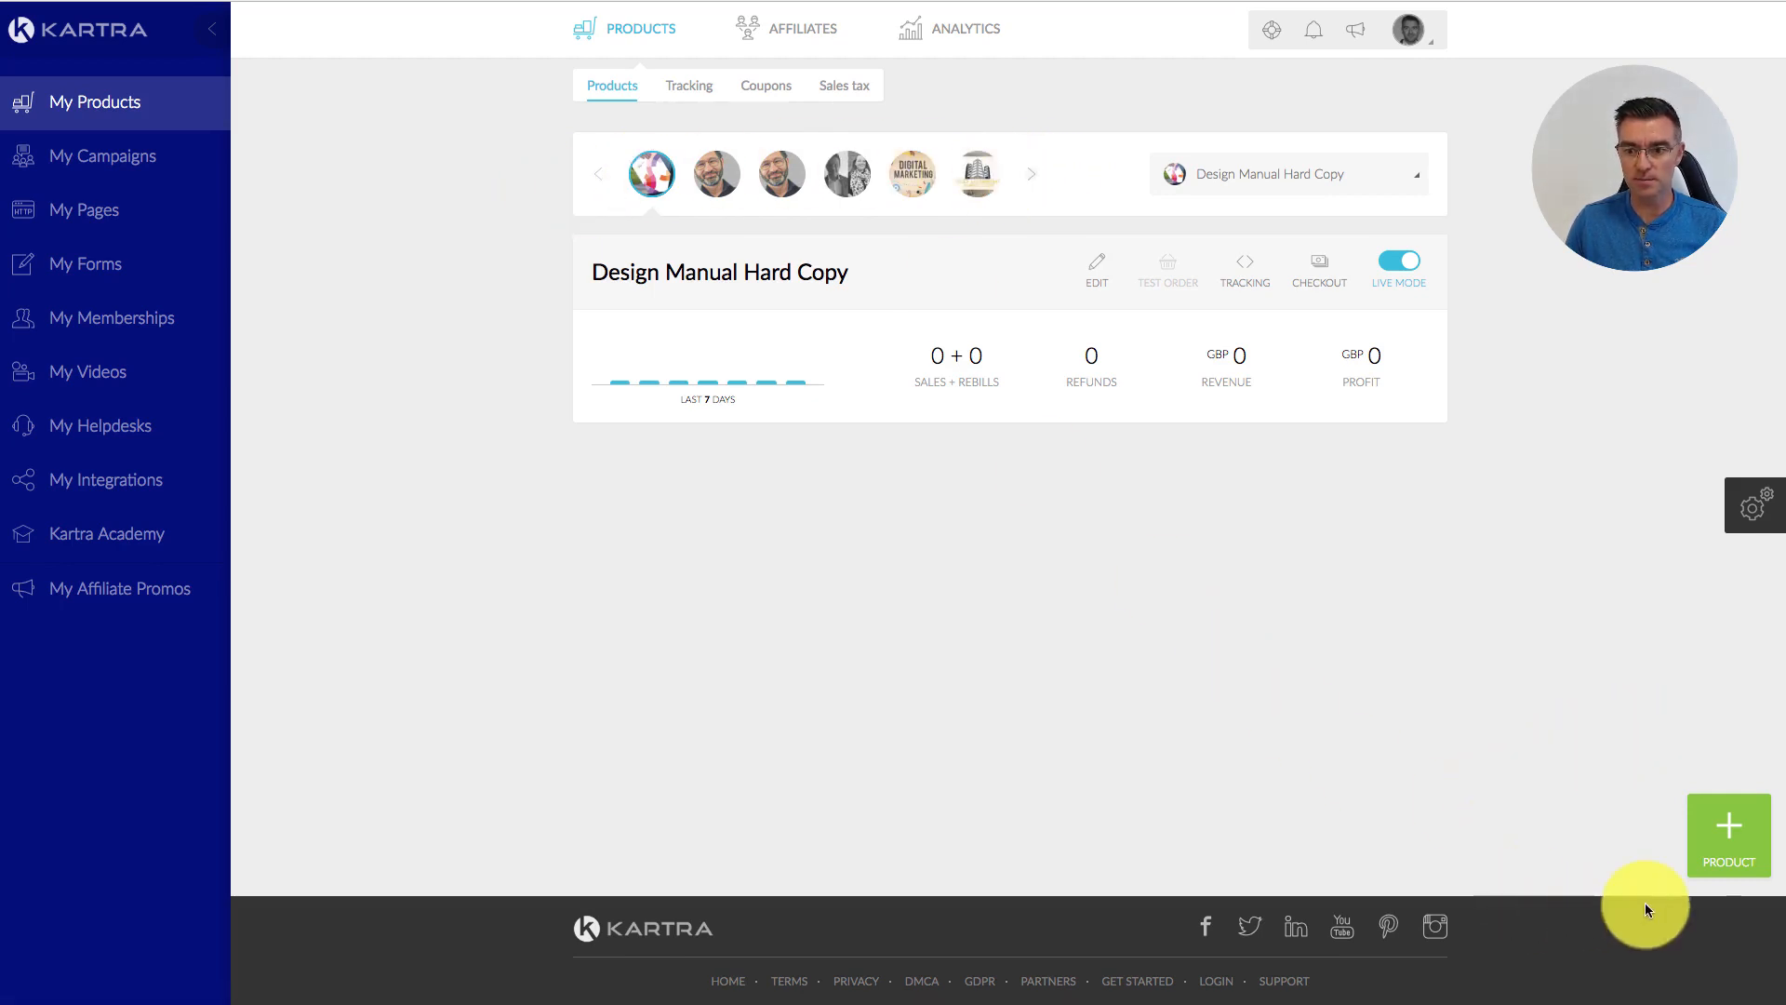
click(1743, 836)
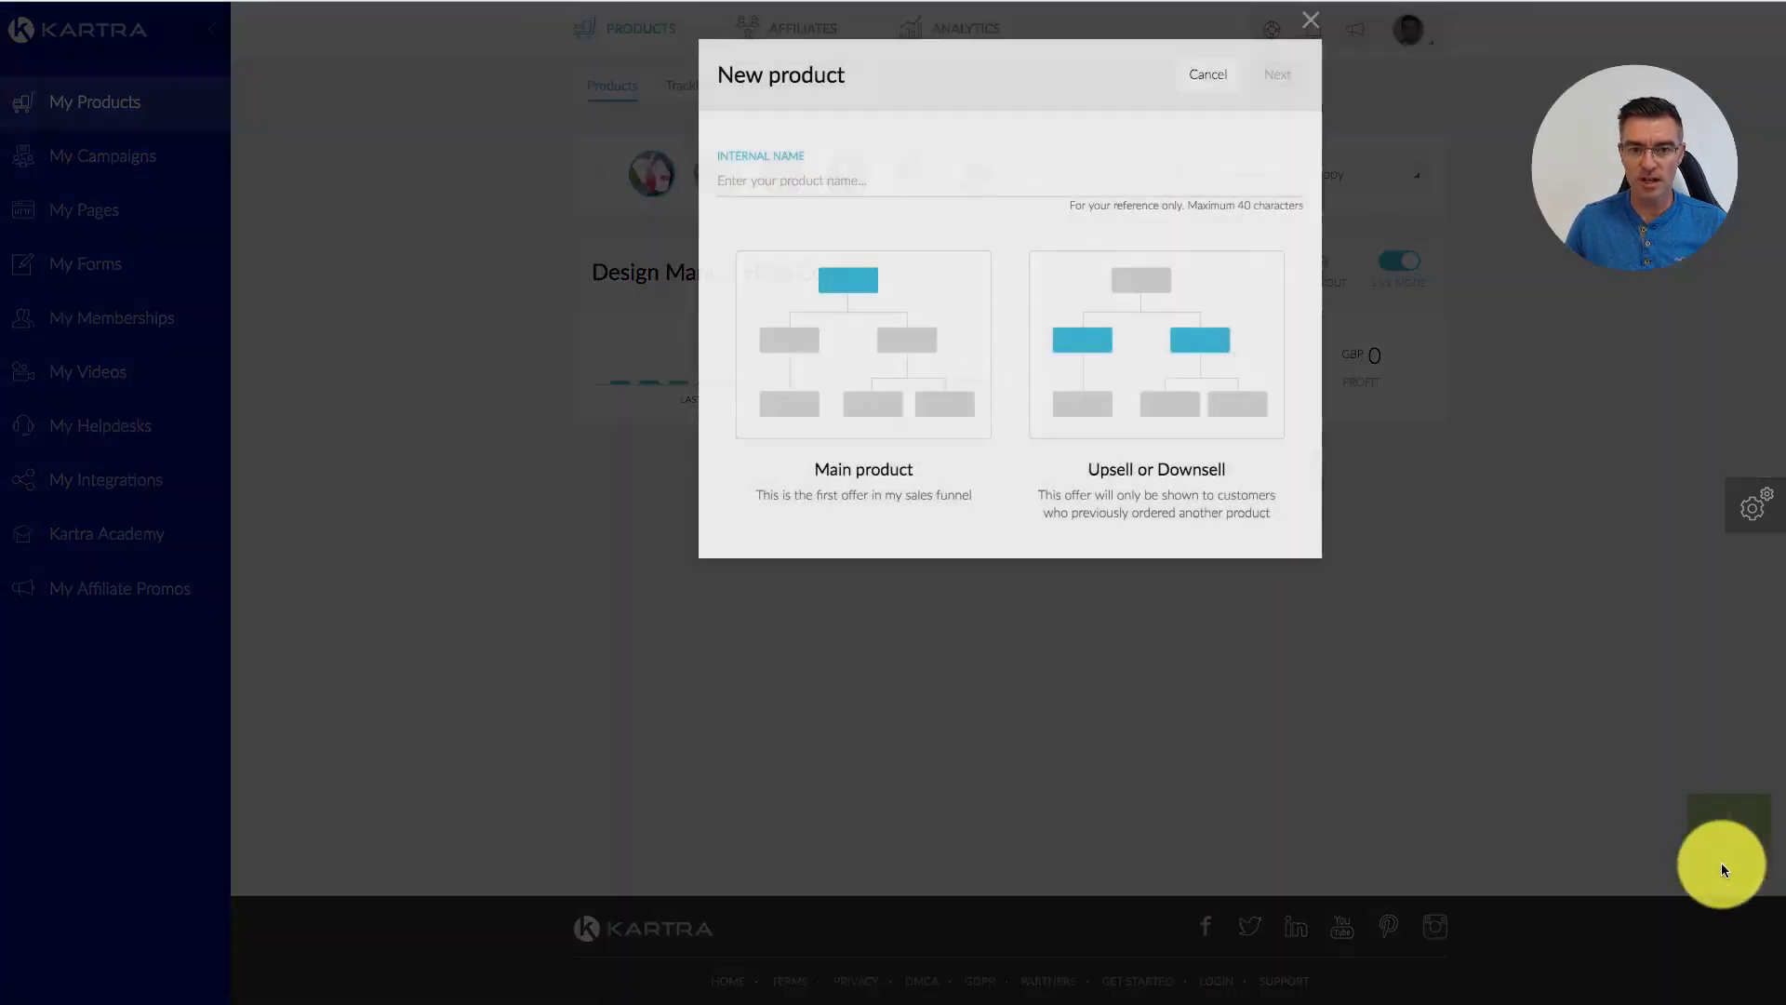
Step: Enter the internal name 'Consulting Session', correcting its typo, and make it a Main product
click(767, 170)
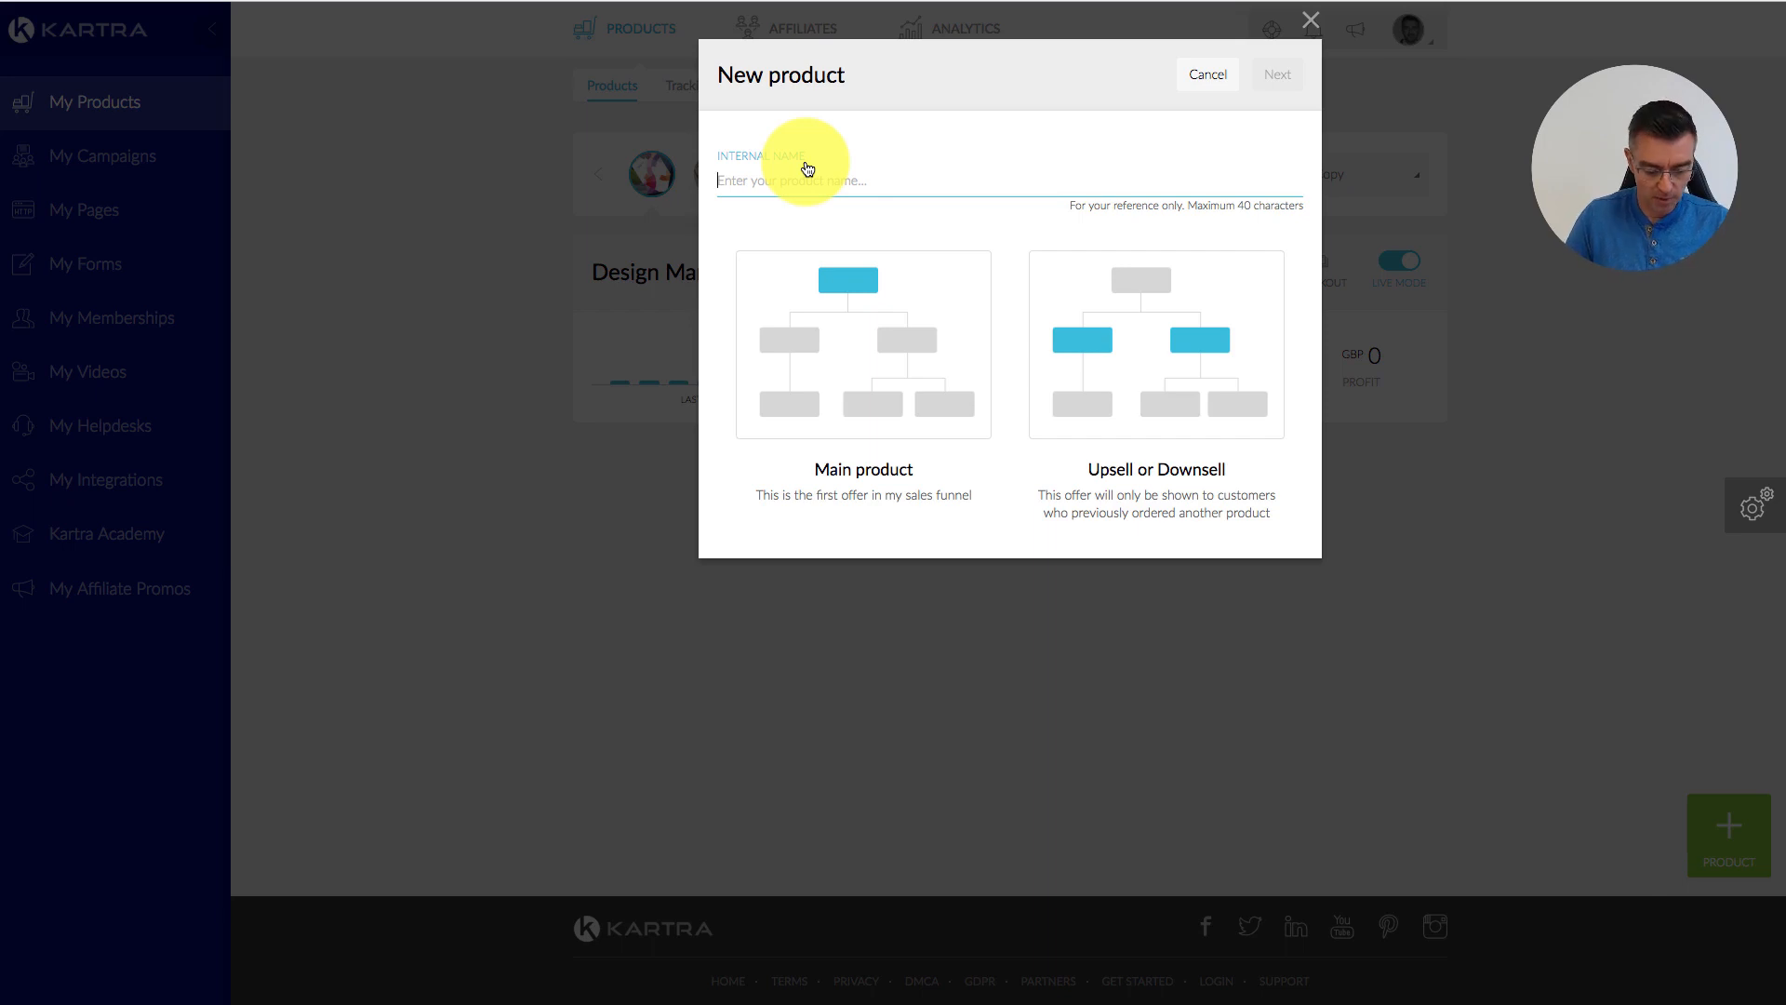
text(Consulting S)
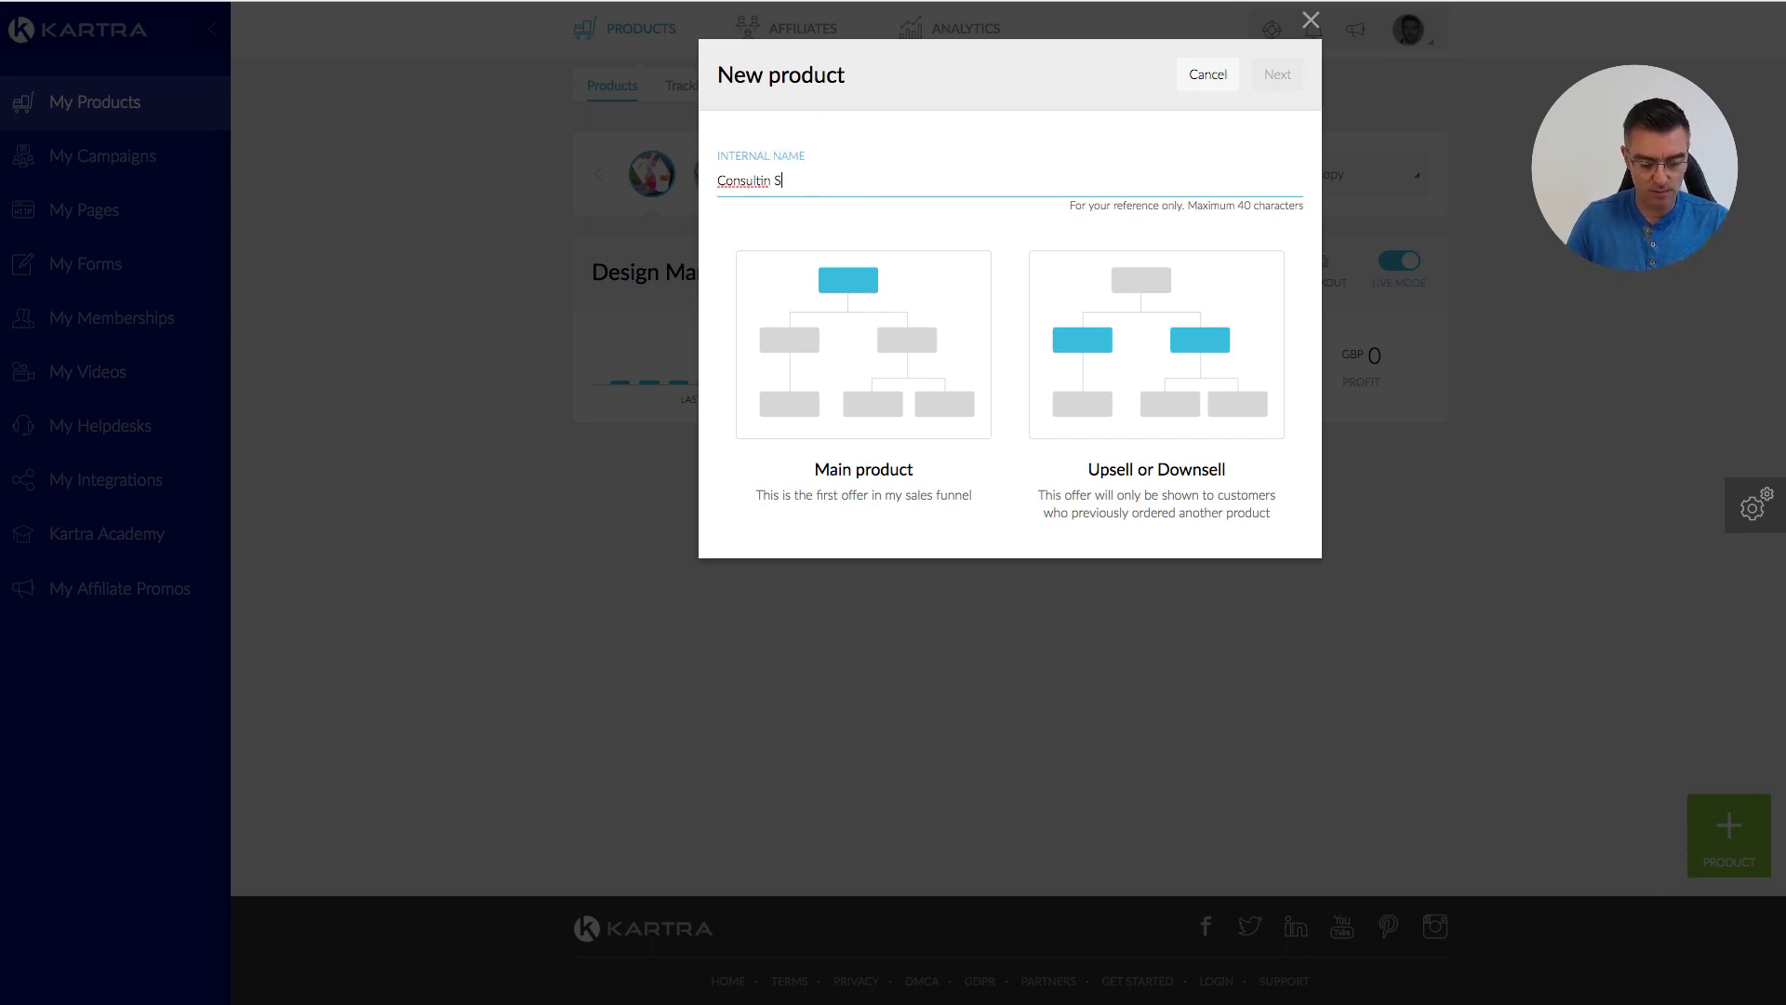
text(ession)
click(769, 181)
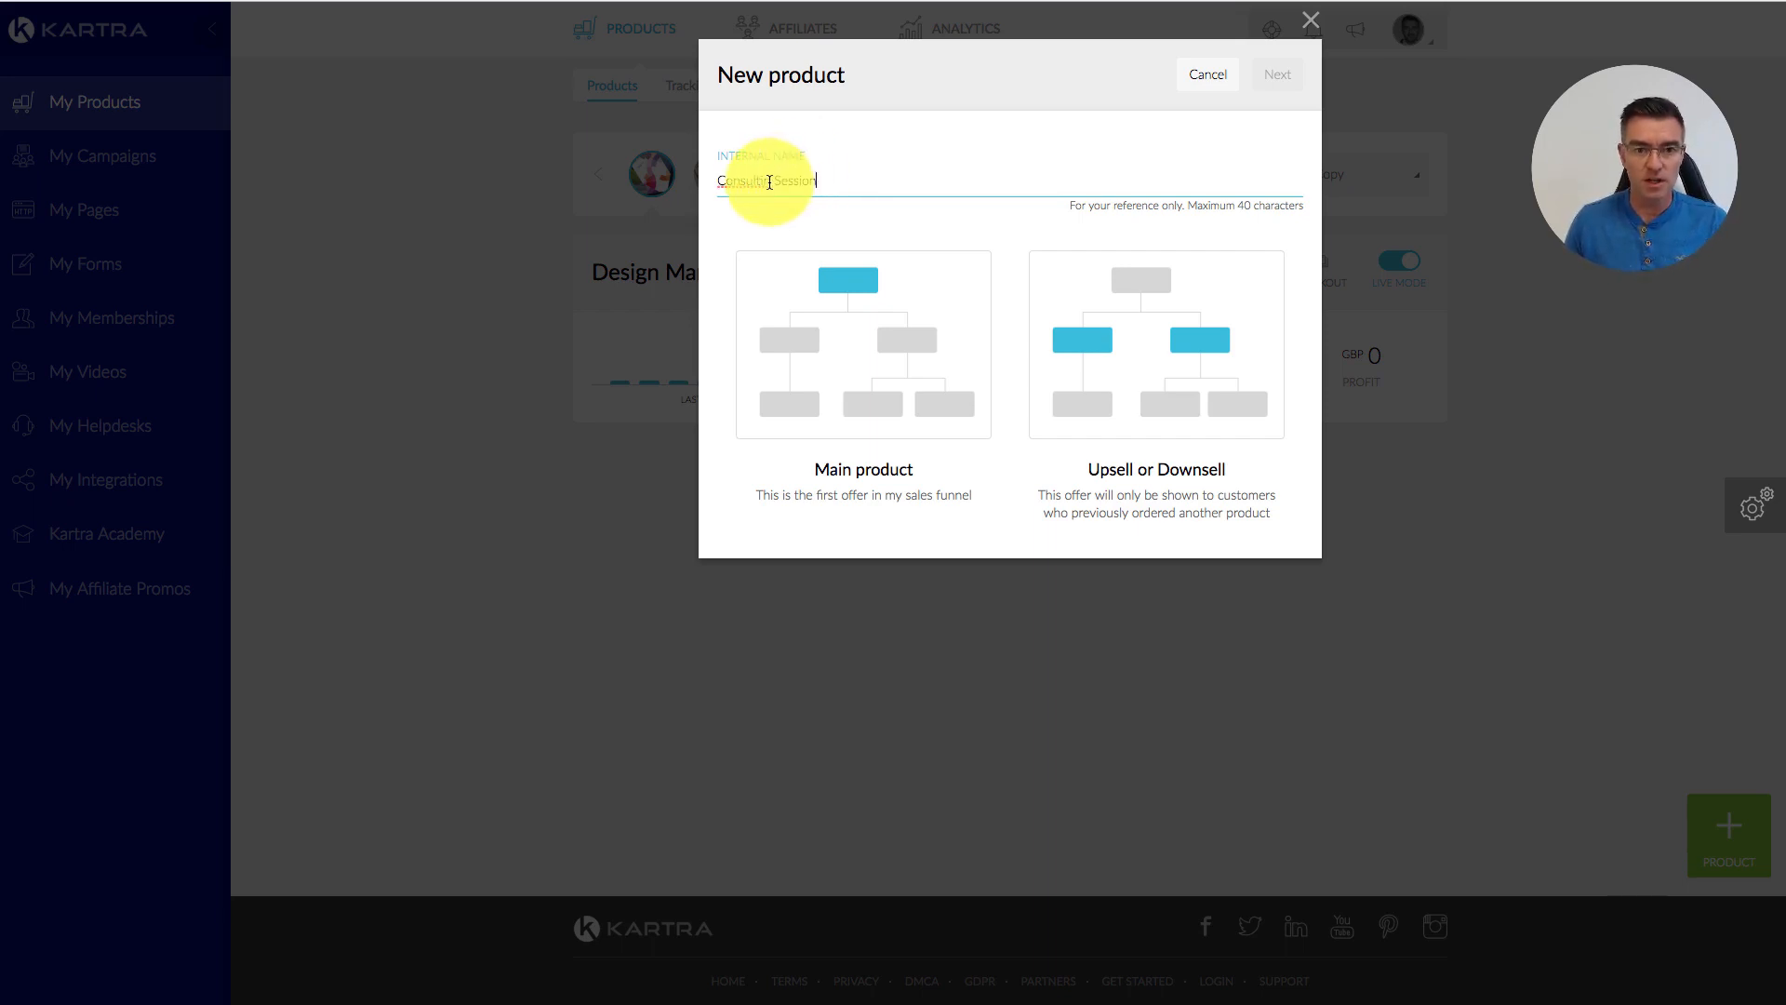
text(g)
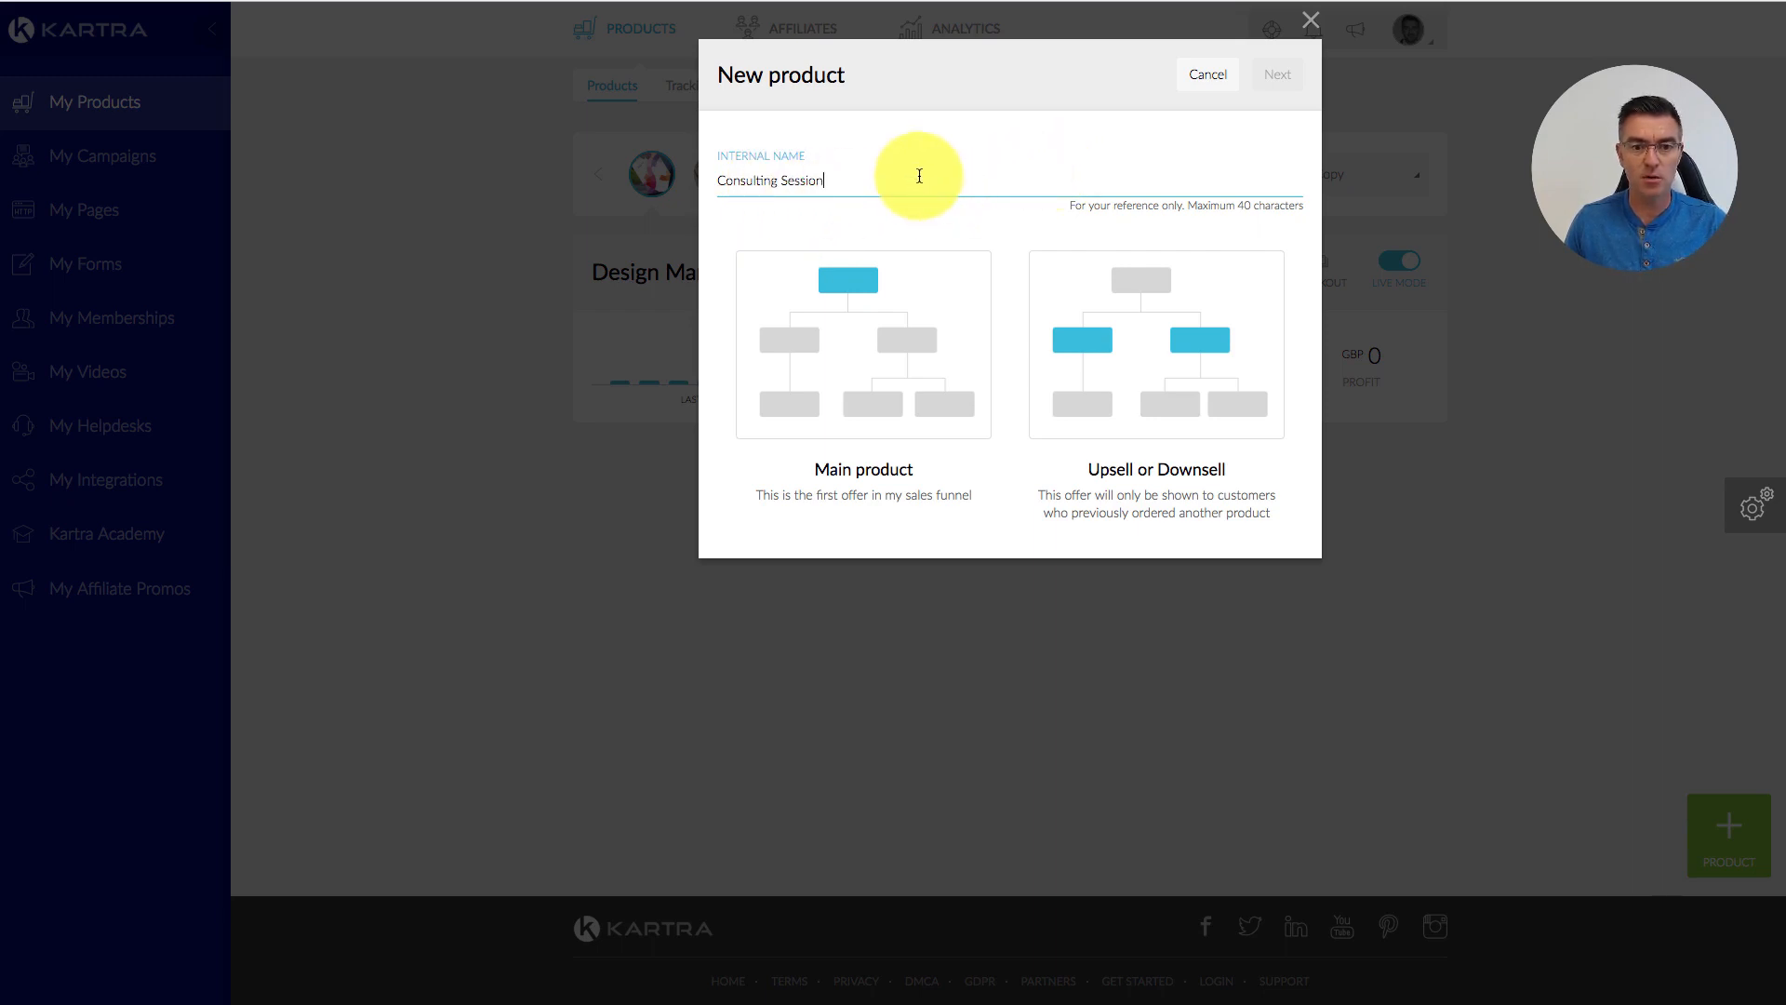
click(870, 360)
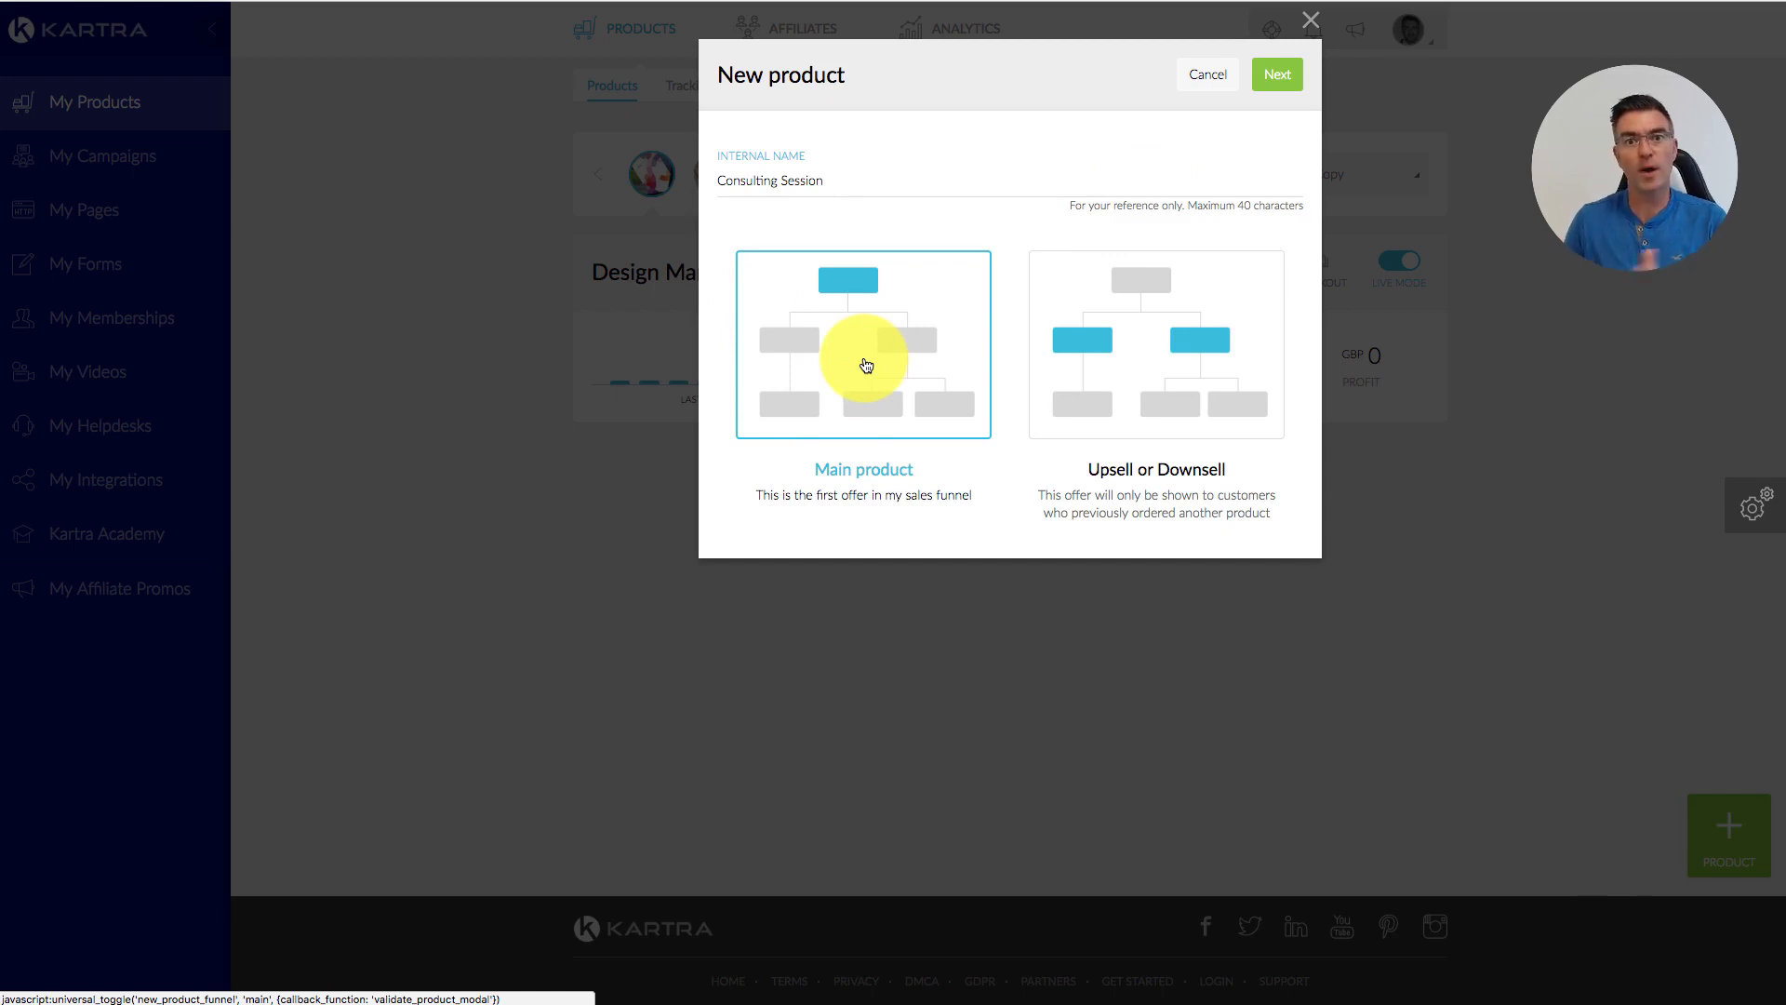
click(1279, 74)
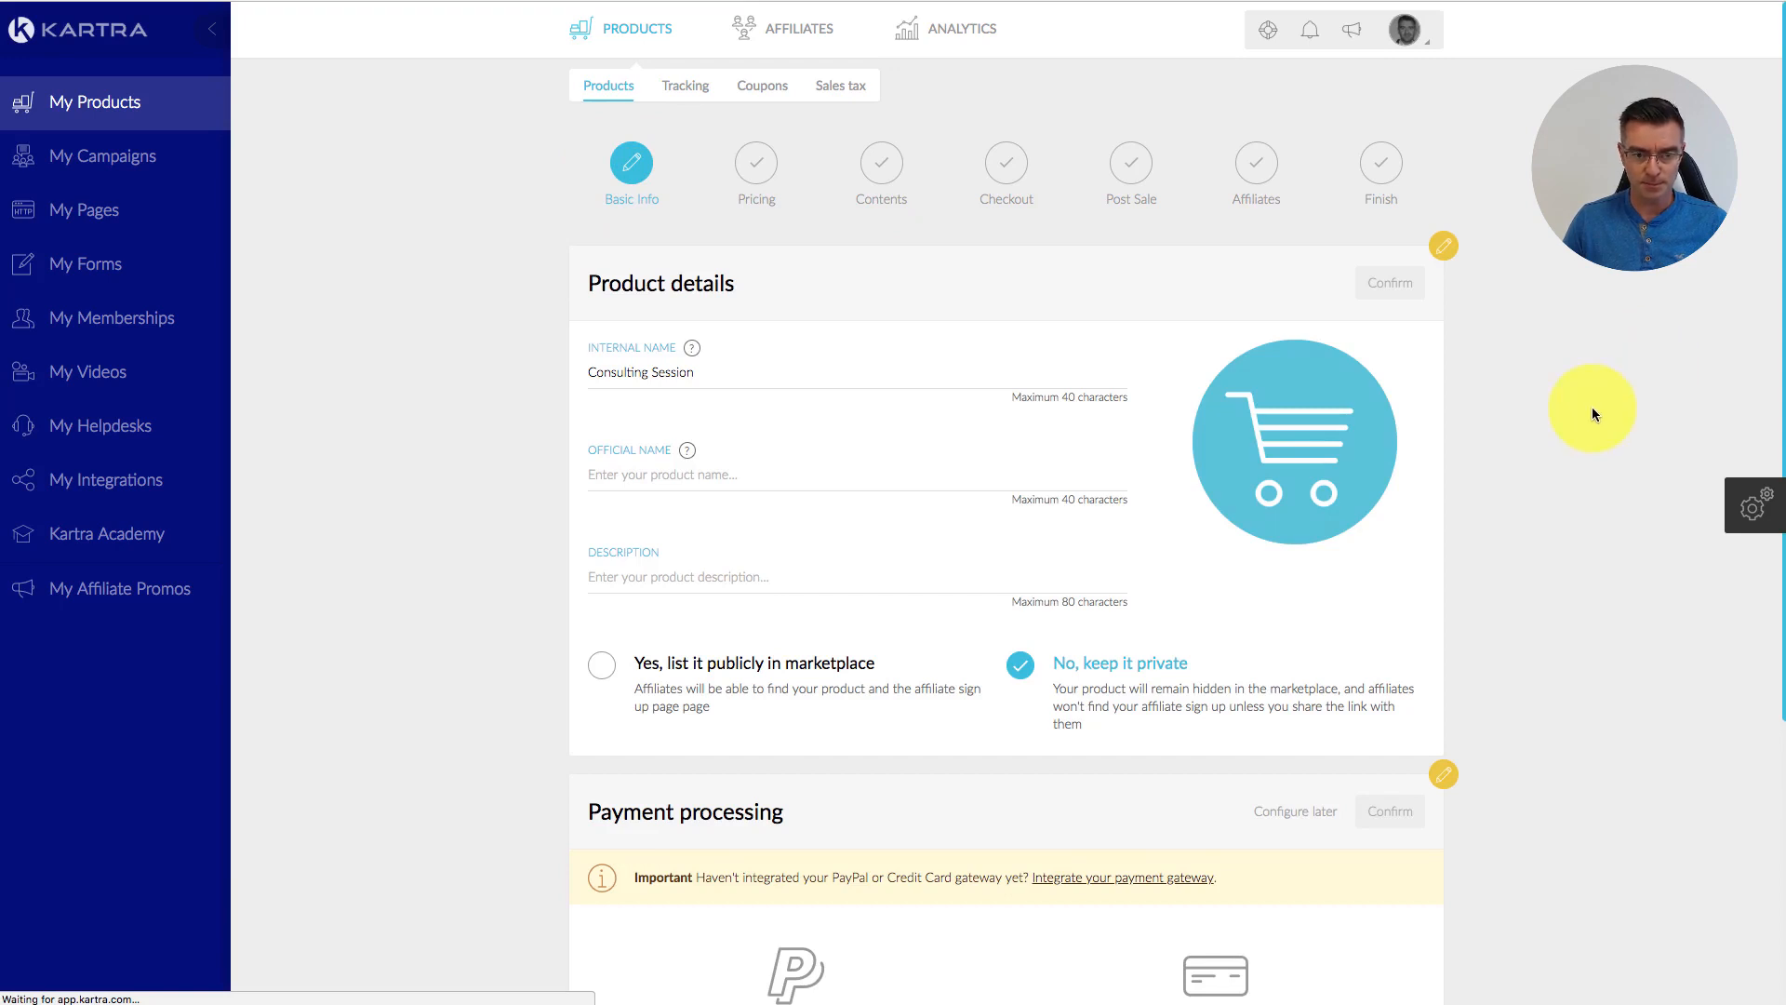
Step: Set the official name to the copied 'Consulting Session' plus 'With' and the consultant's name
scroll(1593, 406, down, 4)
click(814, 282)
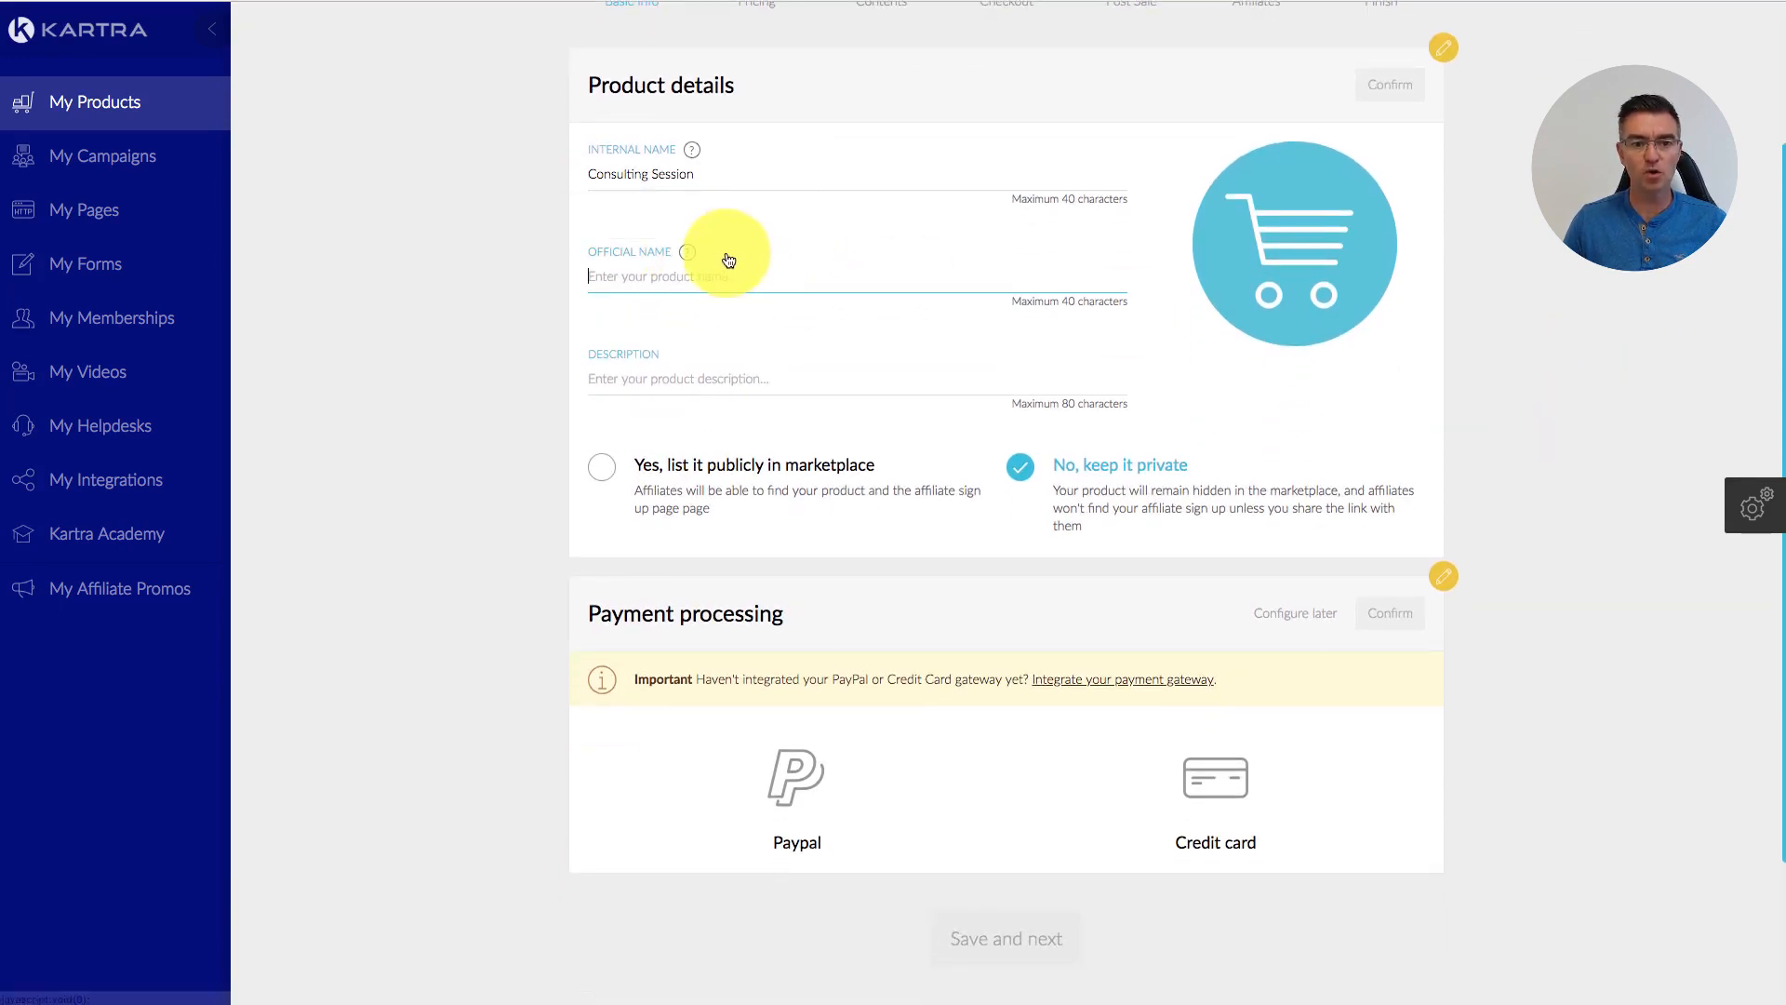
mouse_move(693, 250)
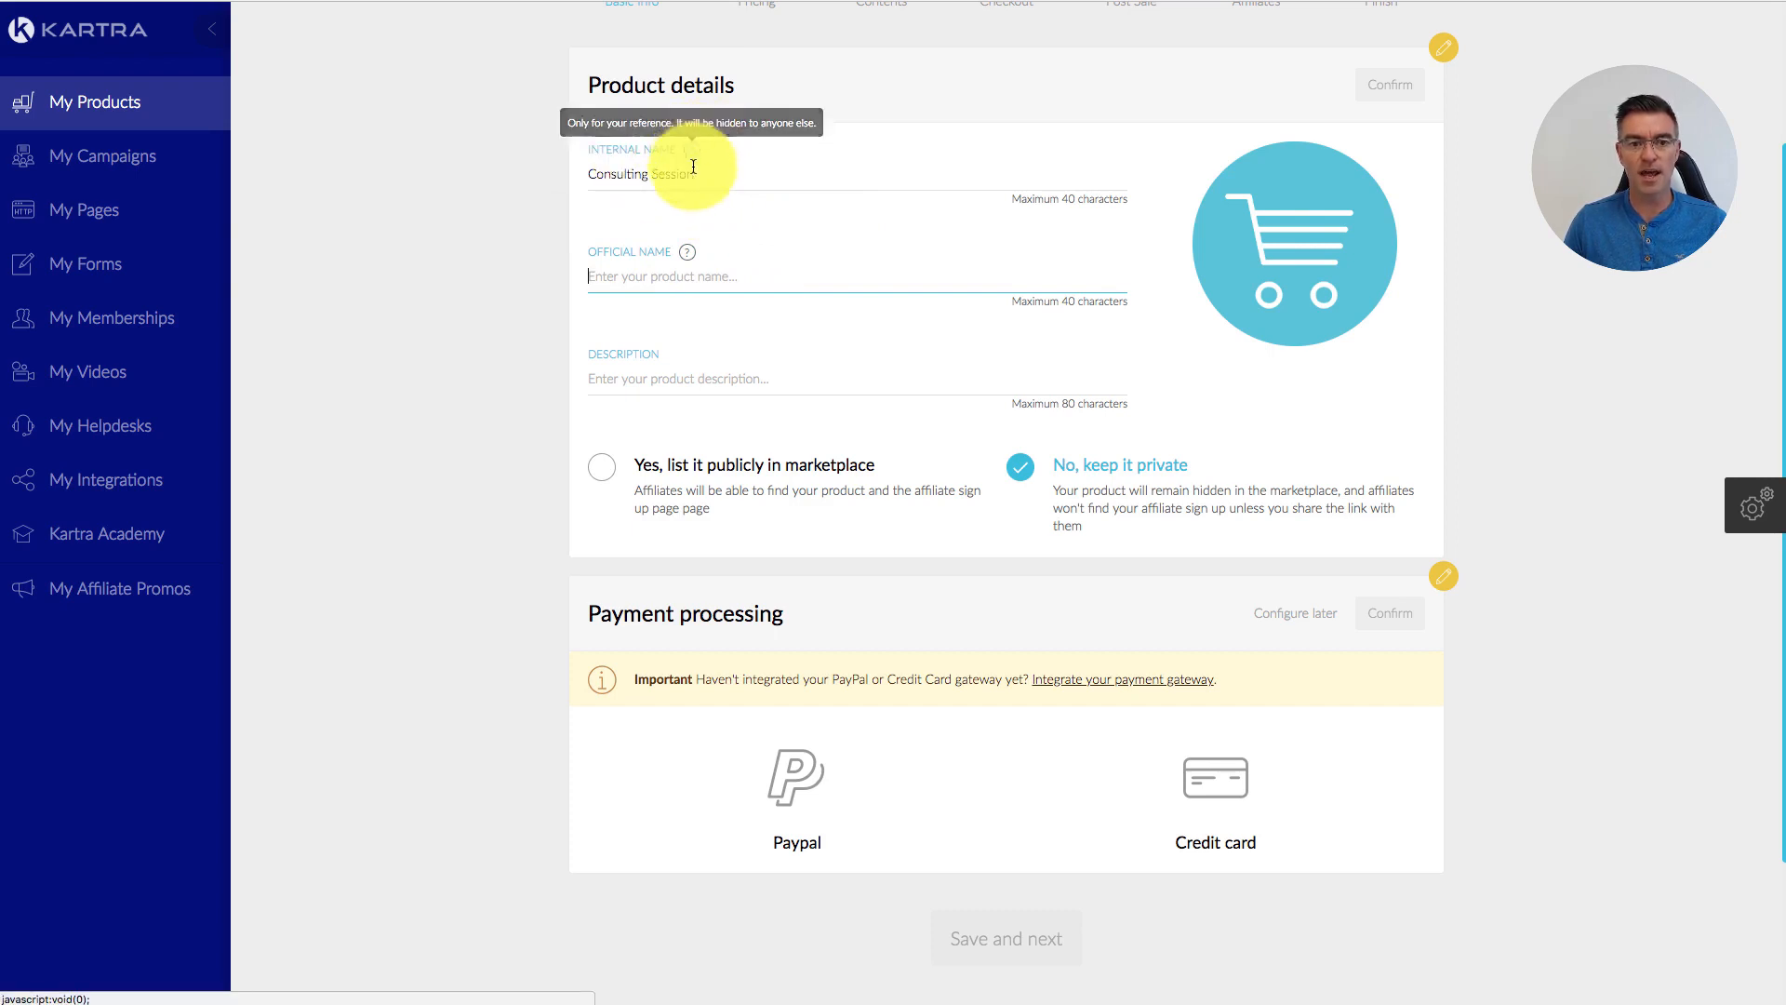
drag(718, 172, 590, 175)
key(super+c)
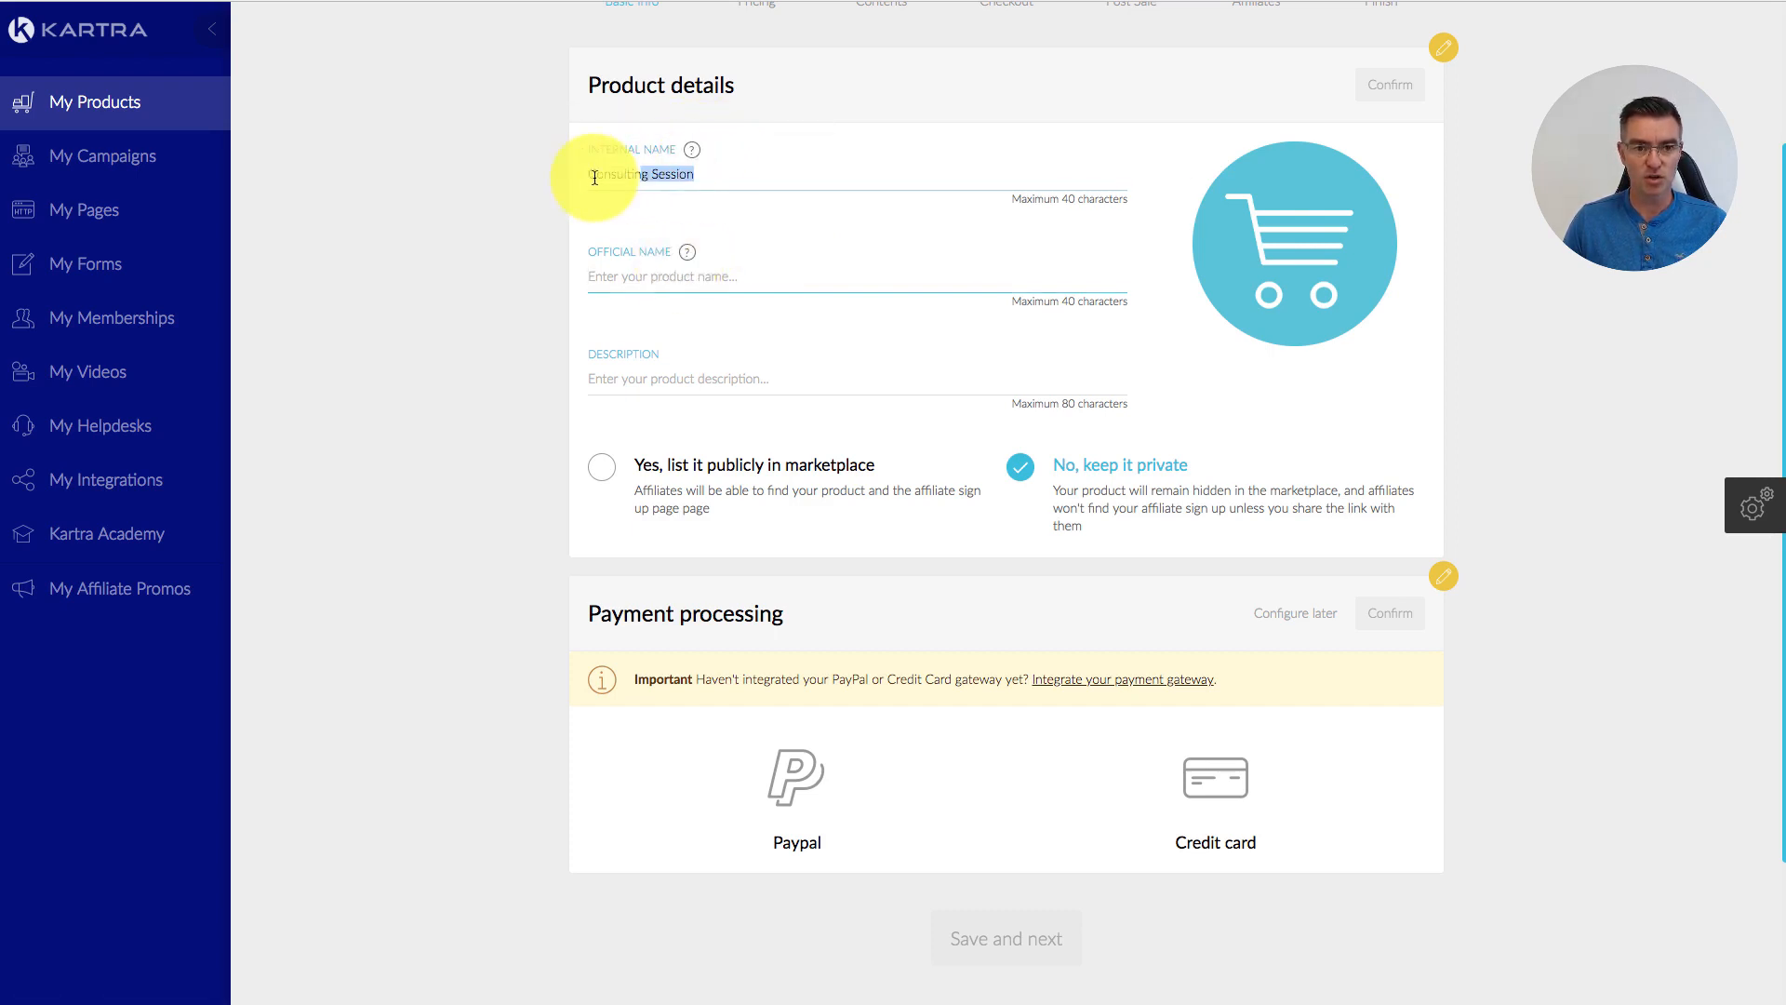
click(638, 275)
key(super+v)
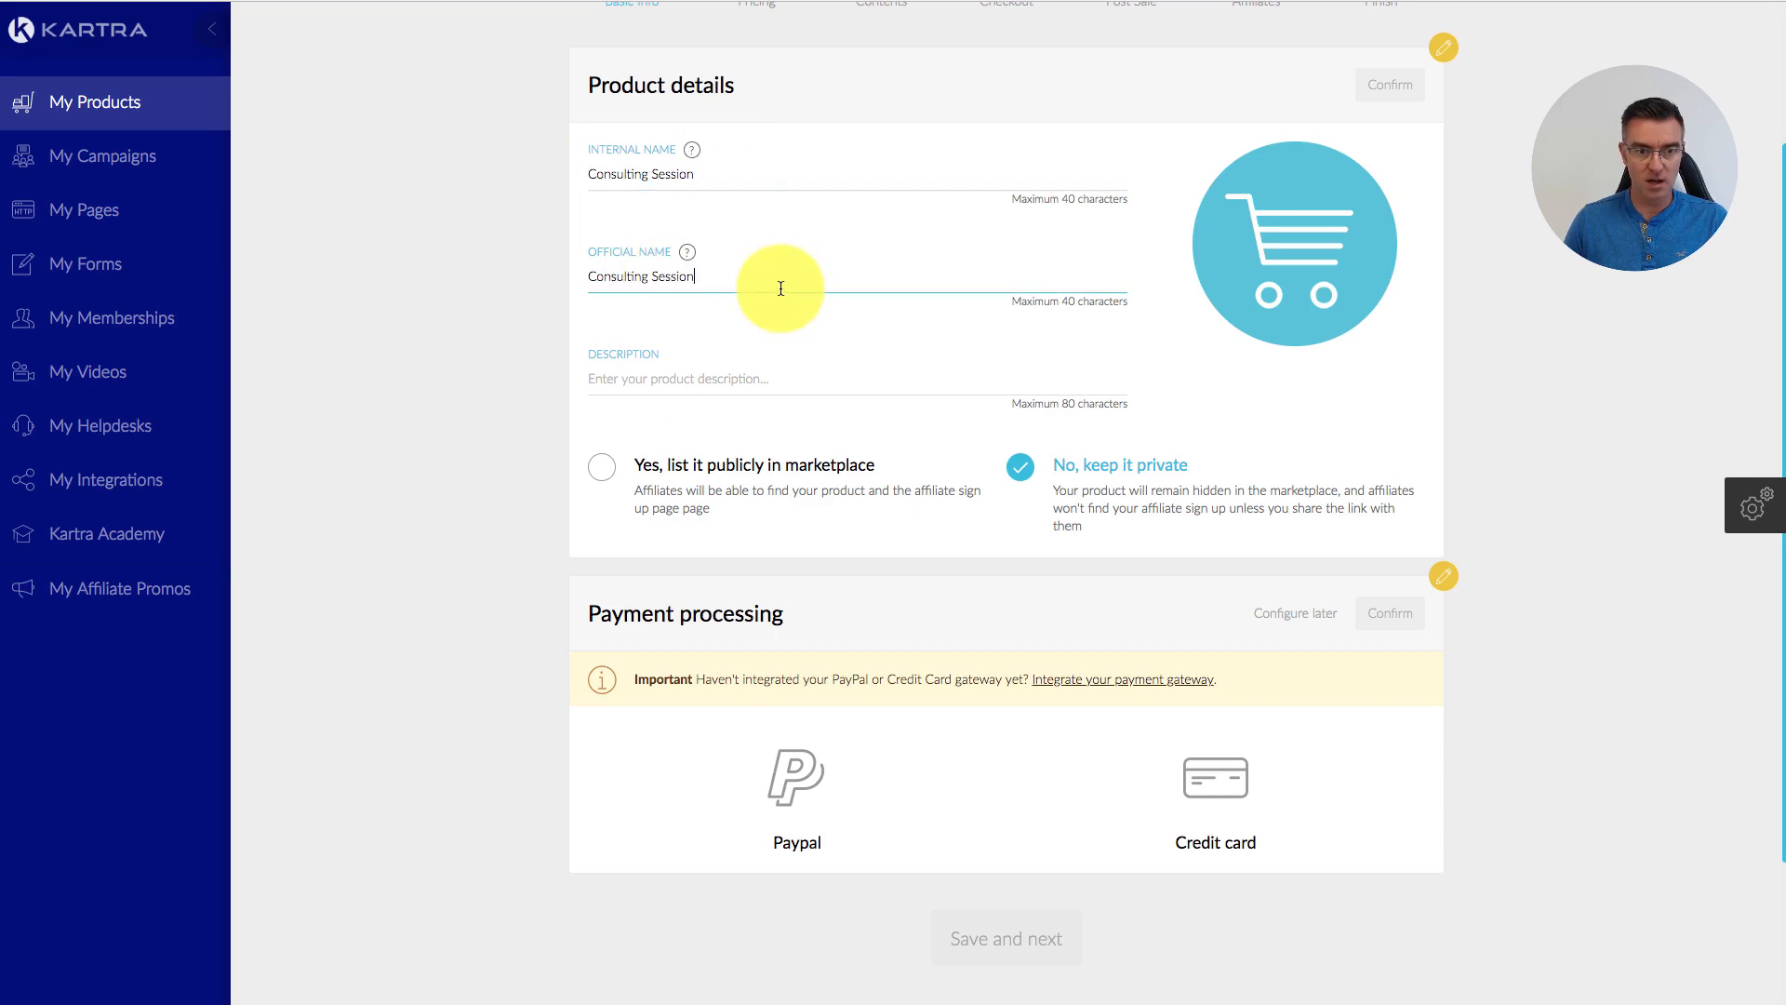
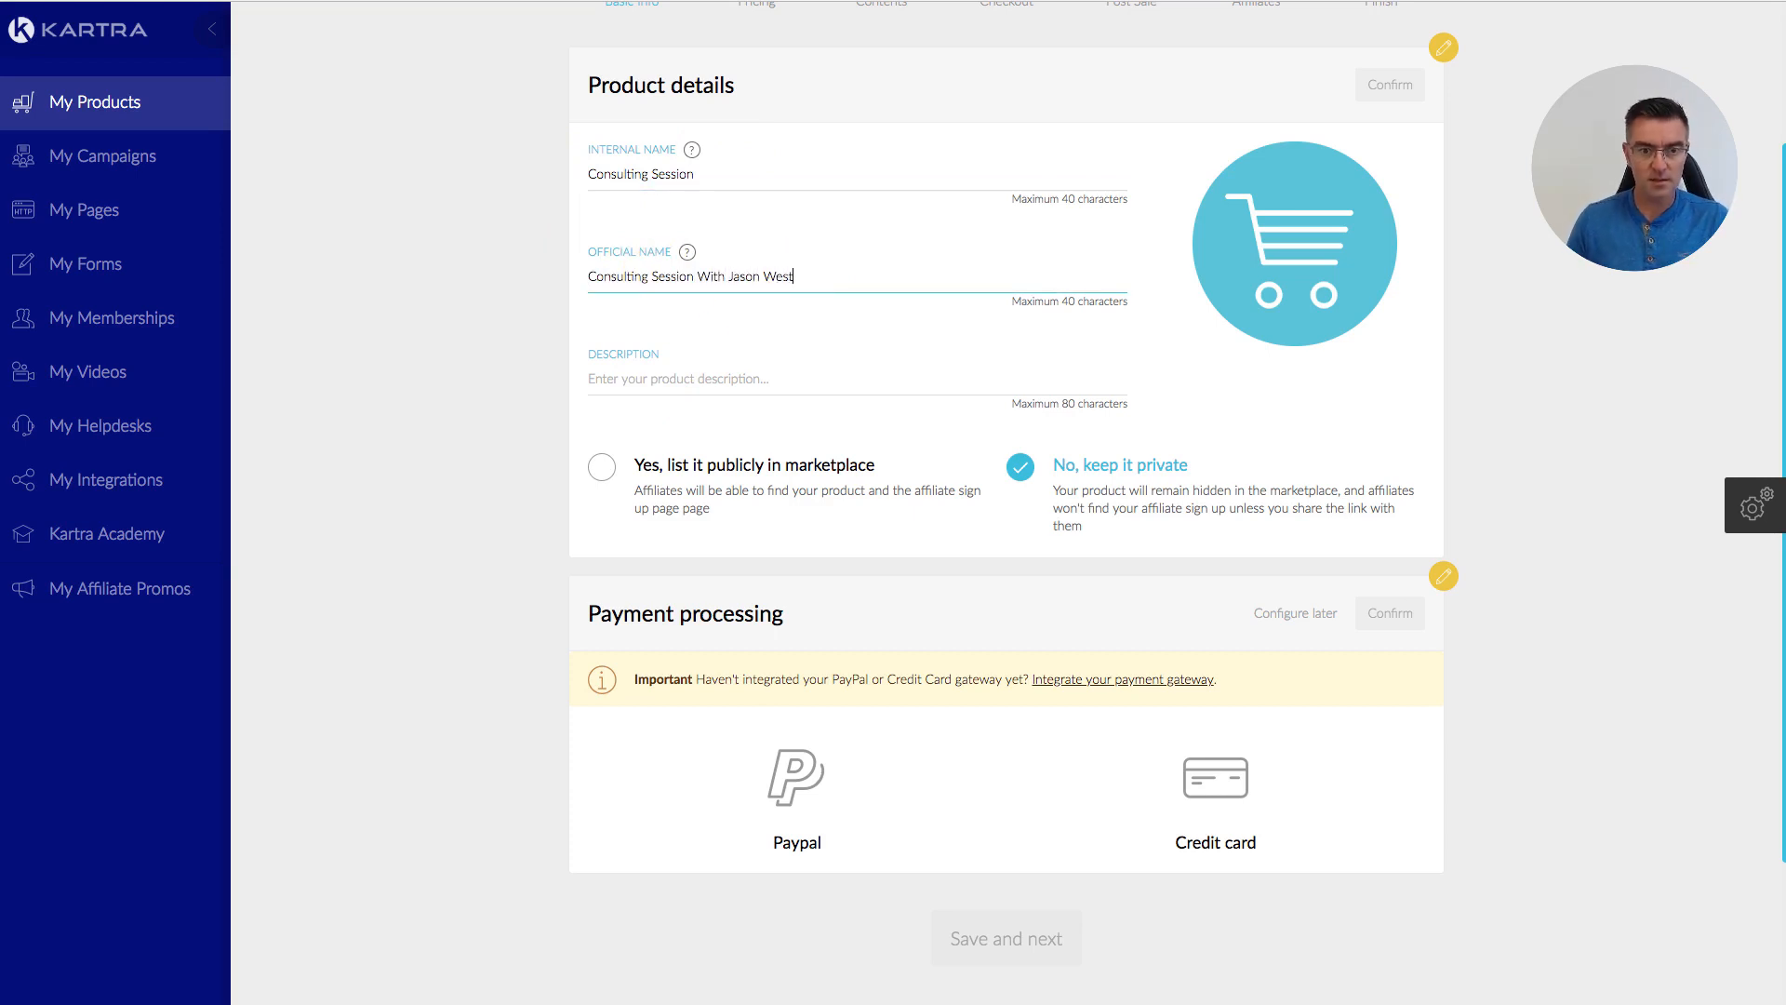
Step: Enter the description 'A 1 Hour Consulting session with' the consultant's name, fixing 'seesion'
click(715, 386)
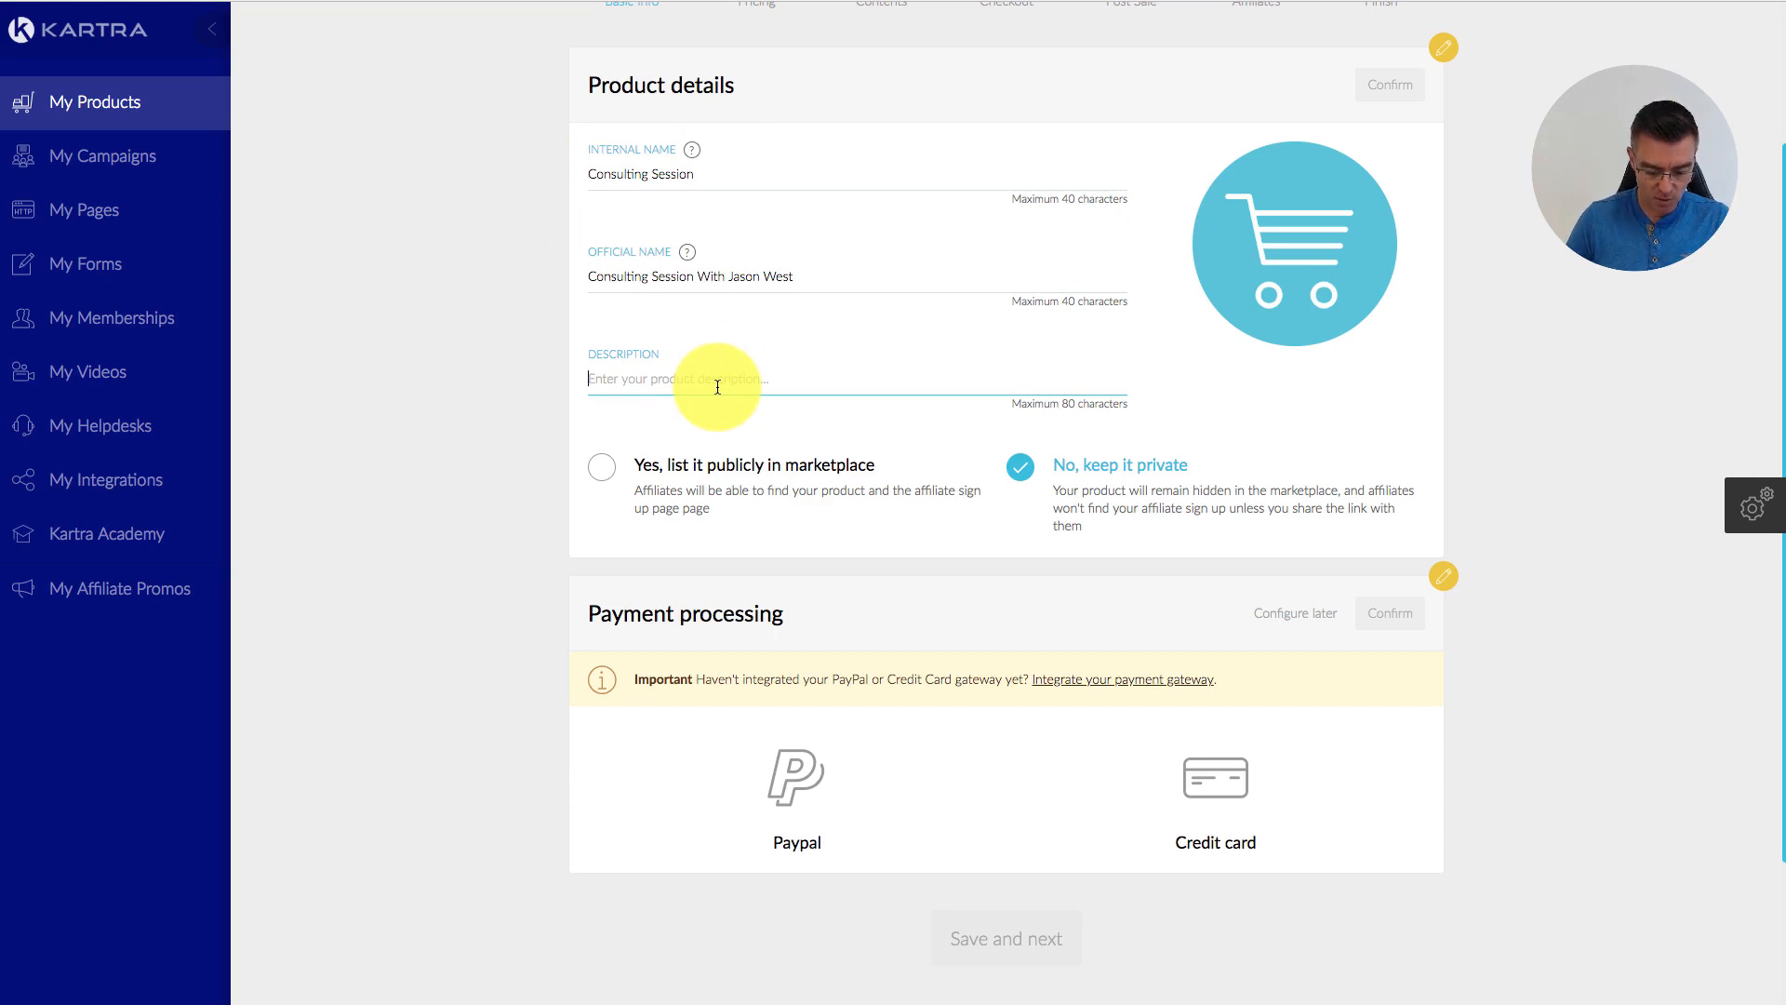
text(A)
key(BackSpace)
text(A )
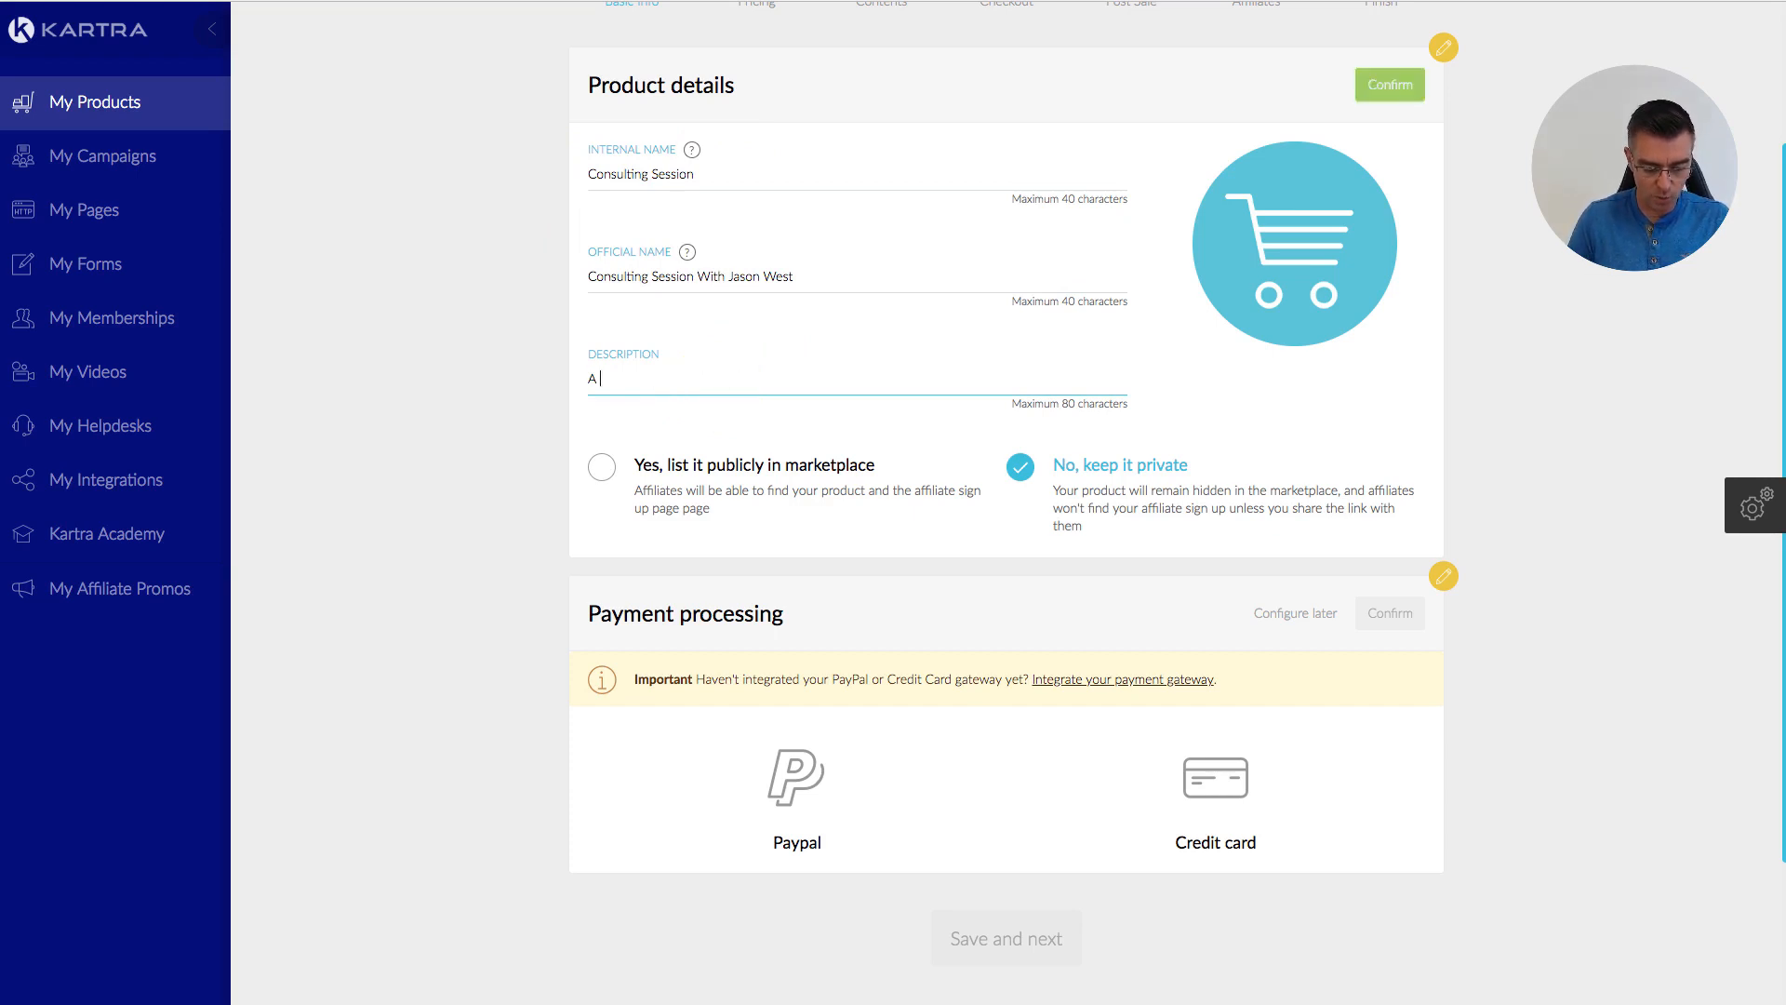
text(1 Hour Consult)
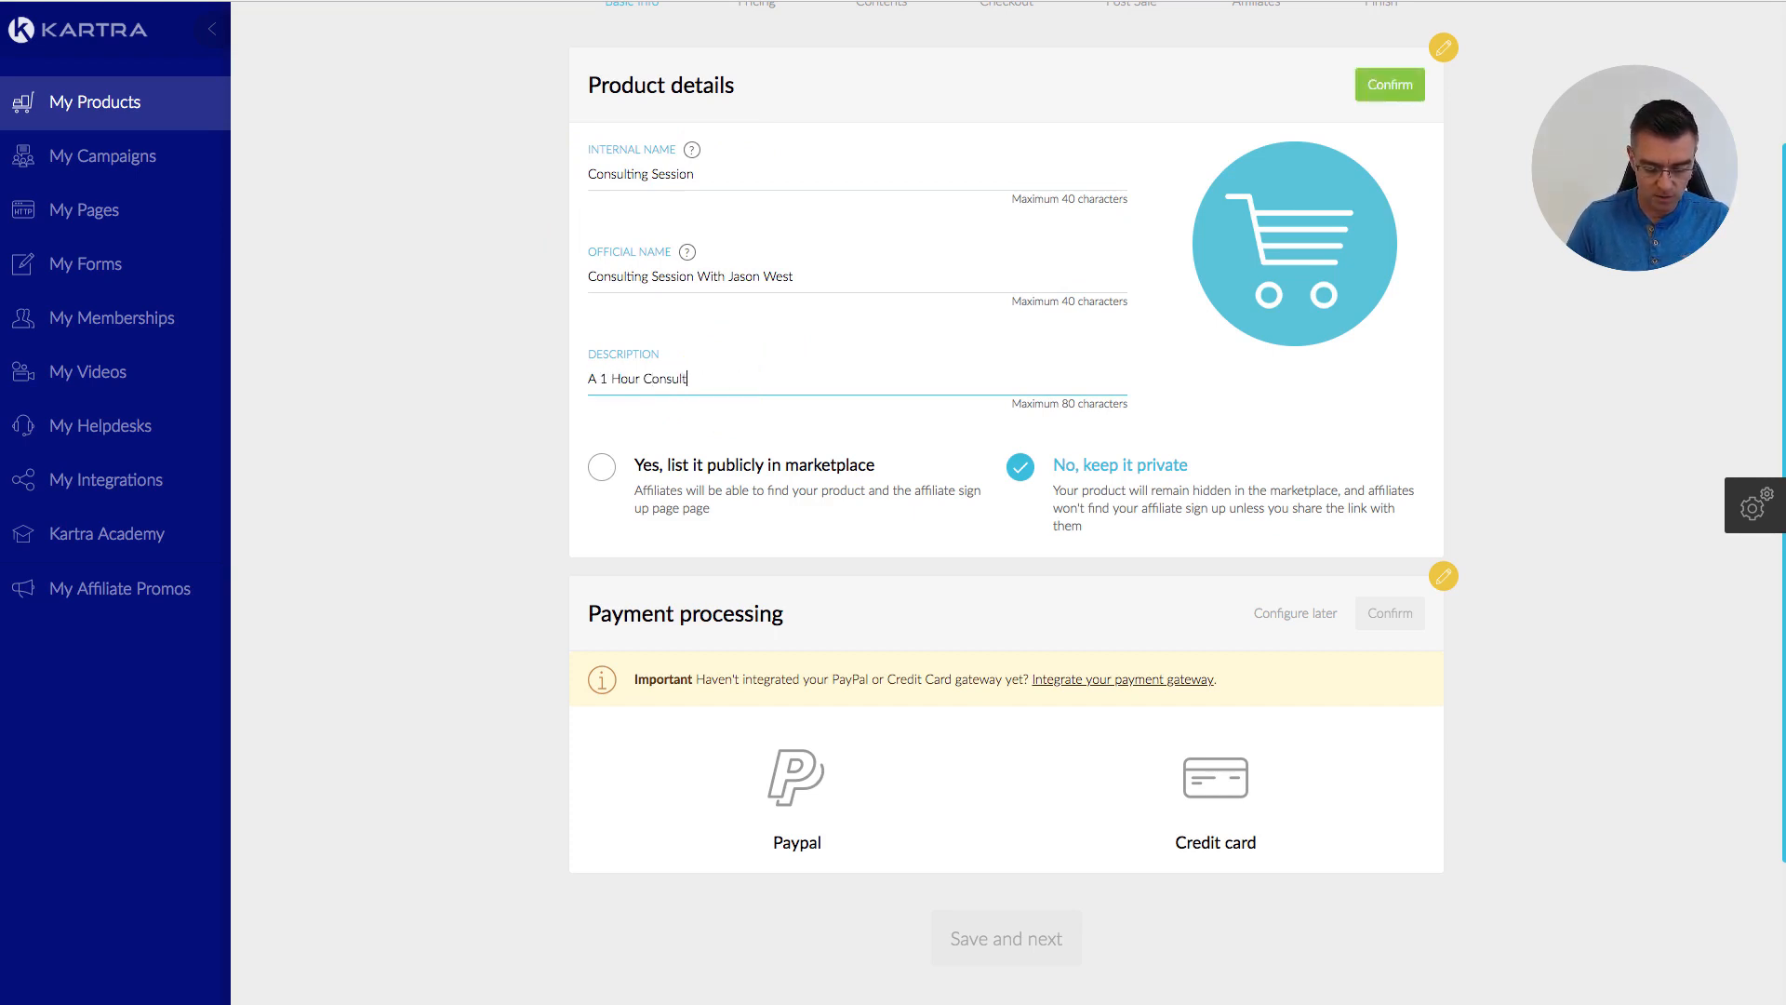
text(ing seesion wit)
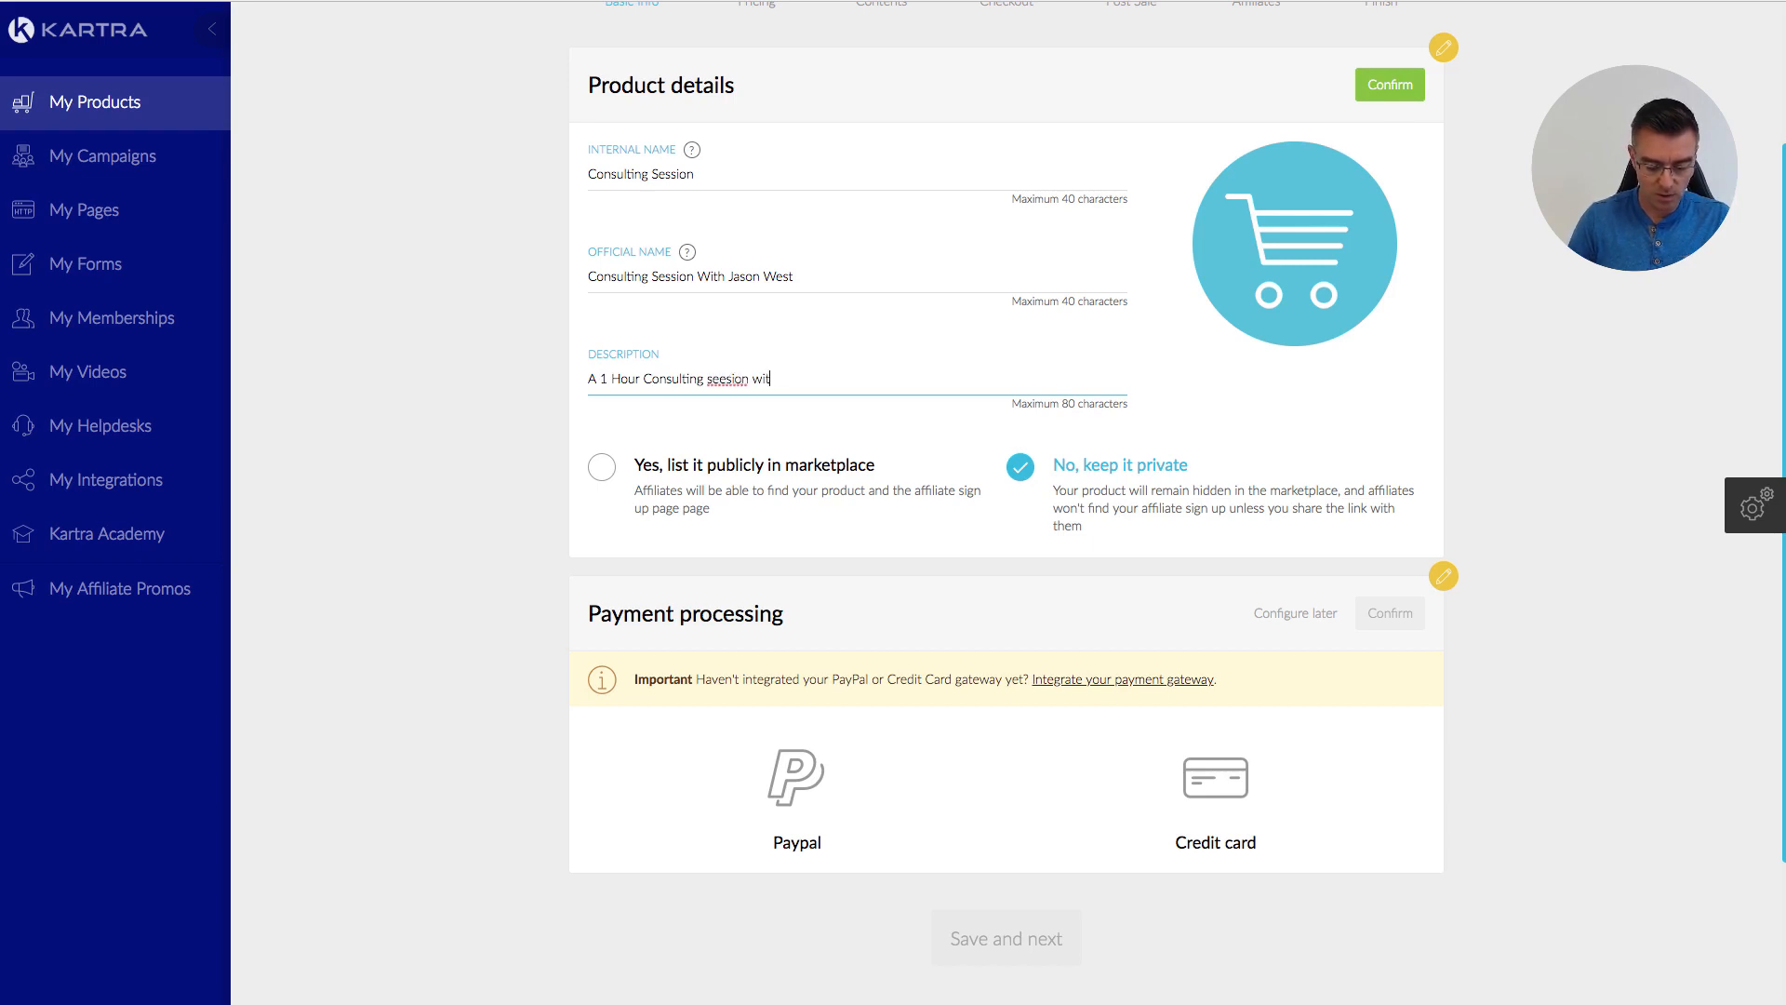
click(747, 398)
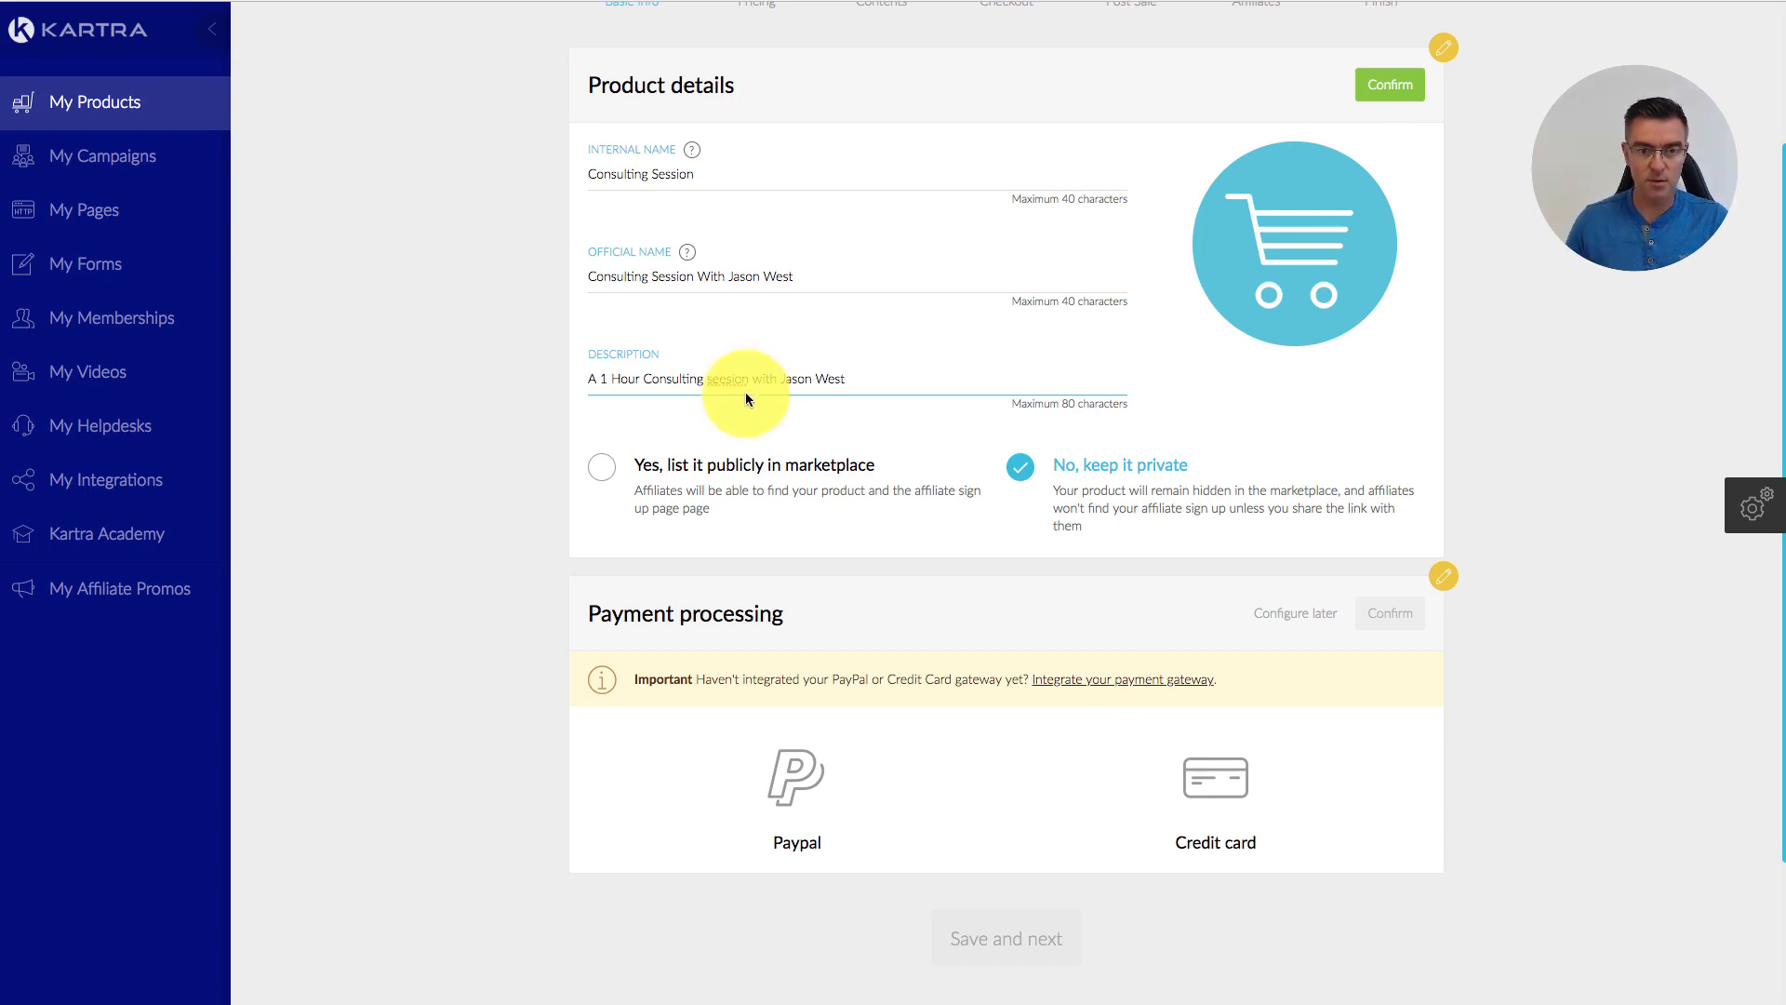
right_click(730, 376)
click(765, 386)
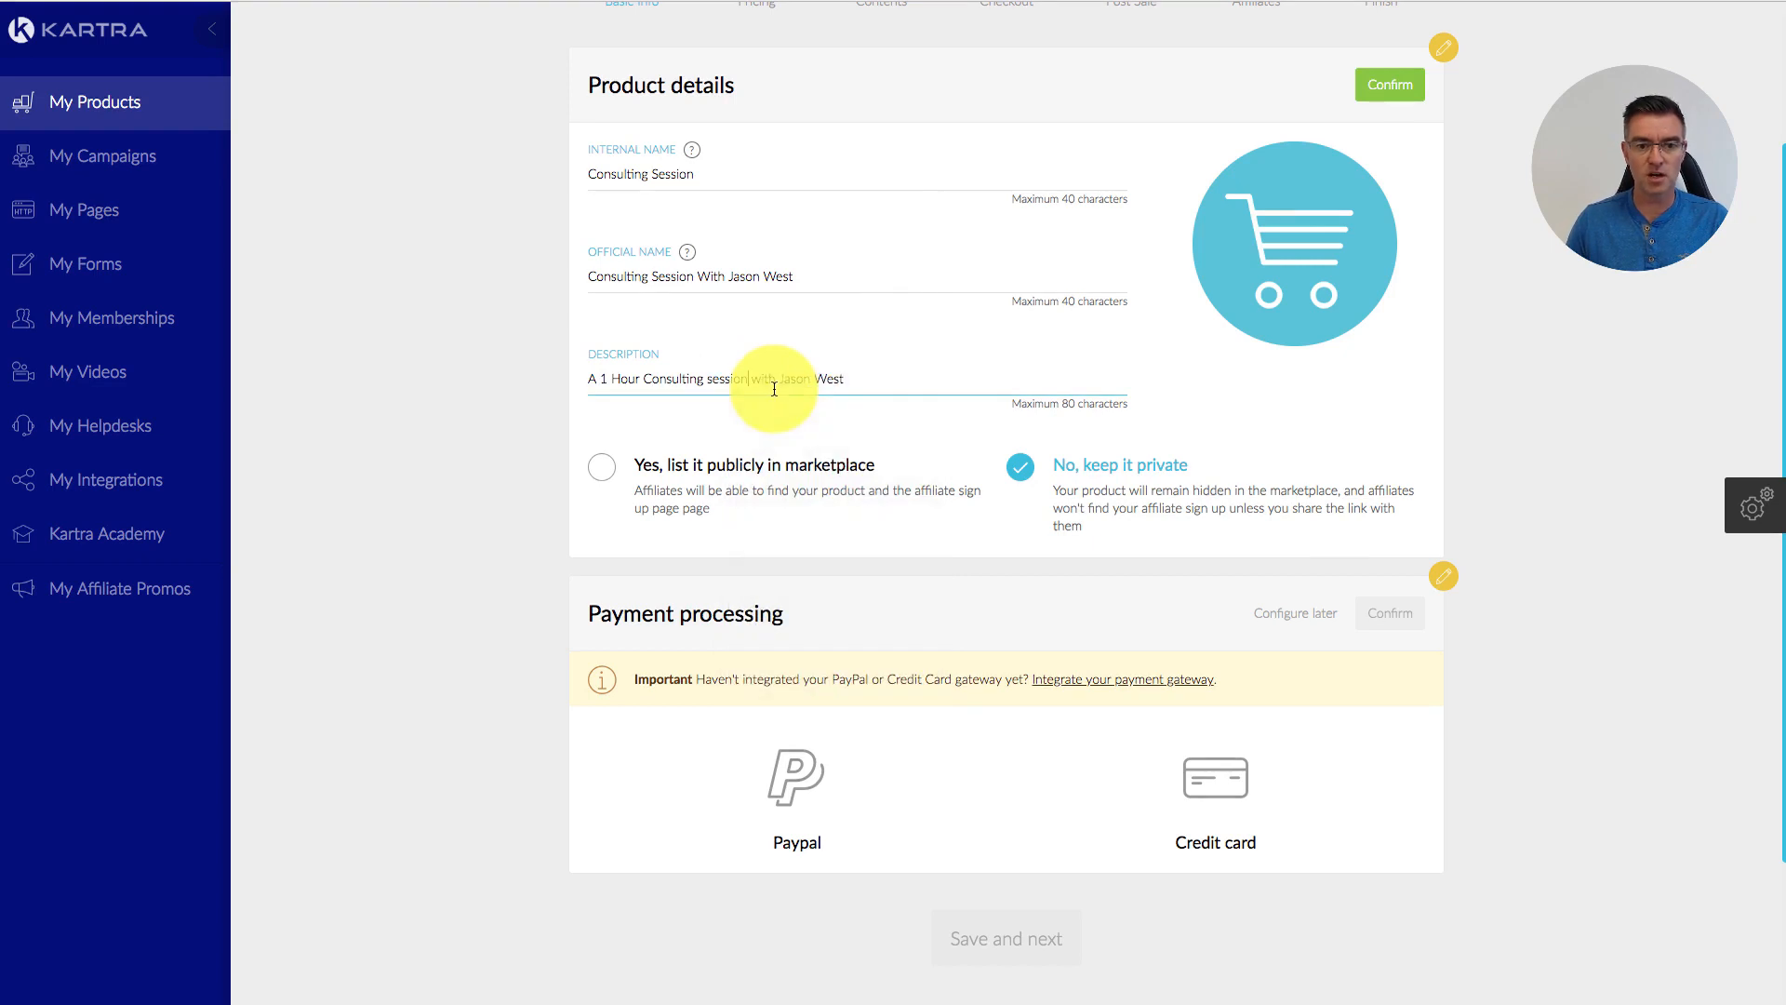
click(885, 383)
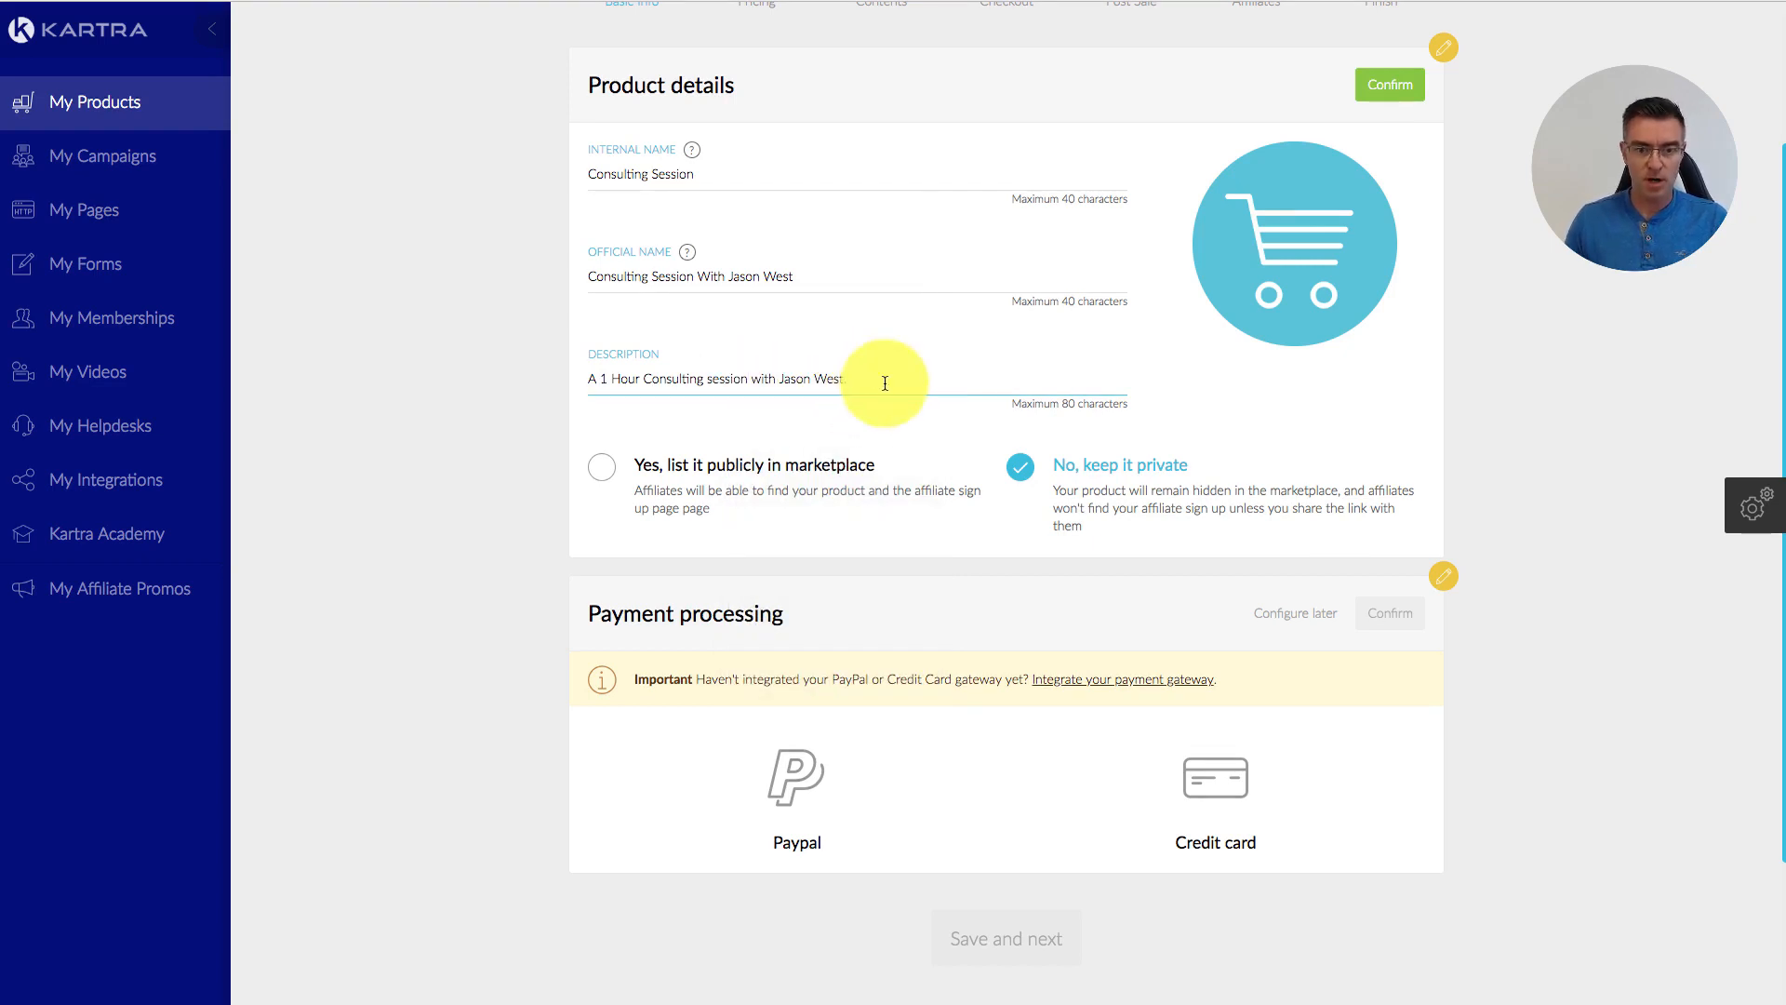
text(.)
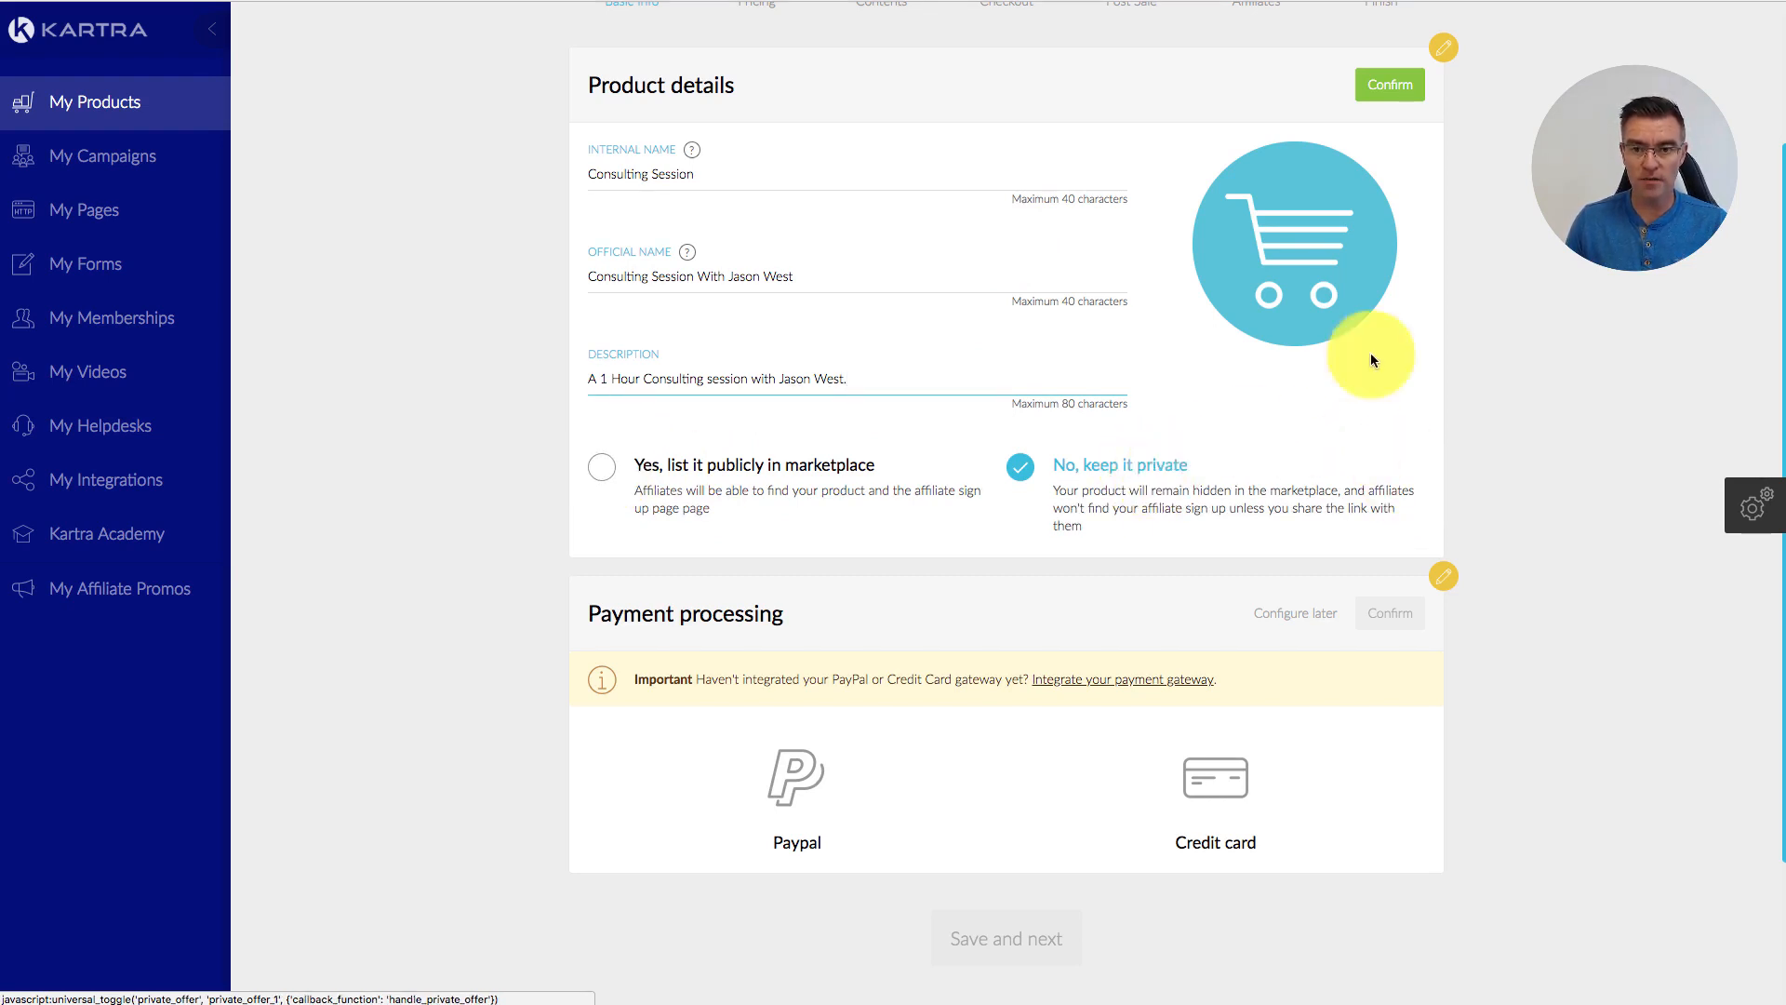
click(1292, 251)
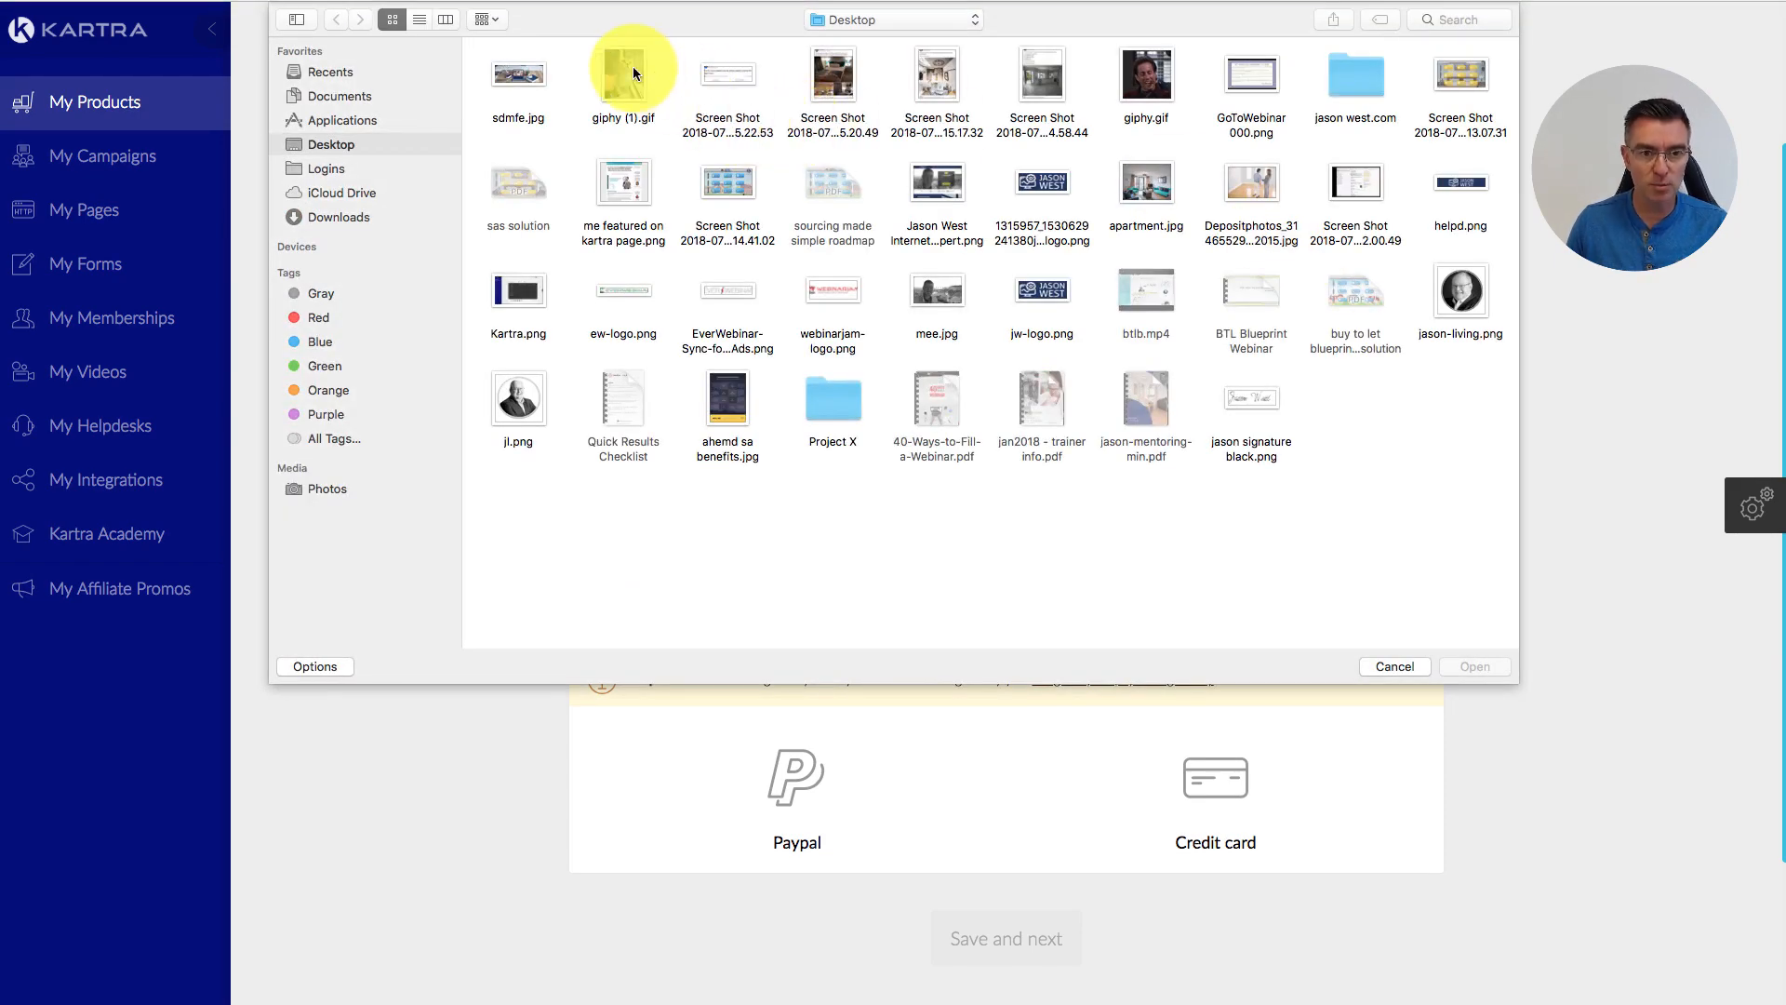
Step: Set giphy (1).gif as the product image, accept its crop, and confirm the product details
click(624, 76)
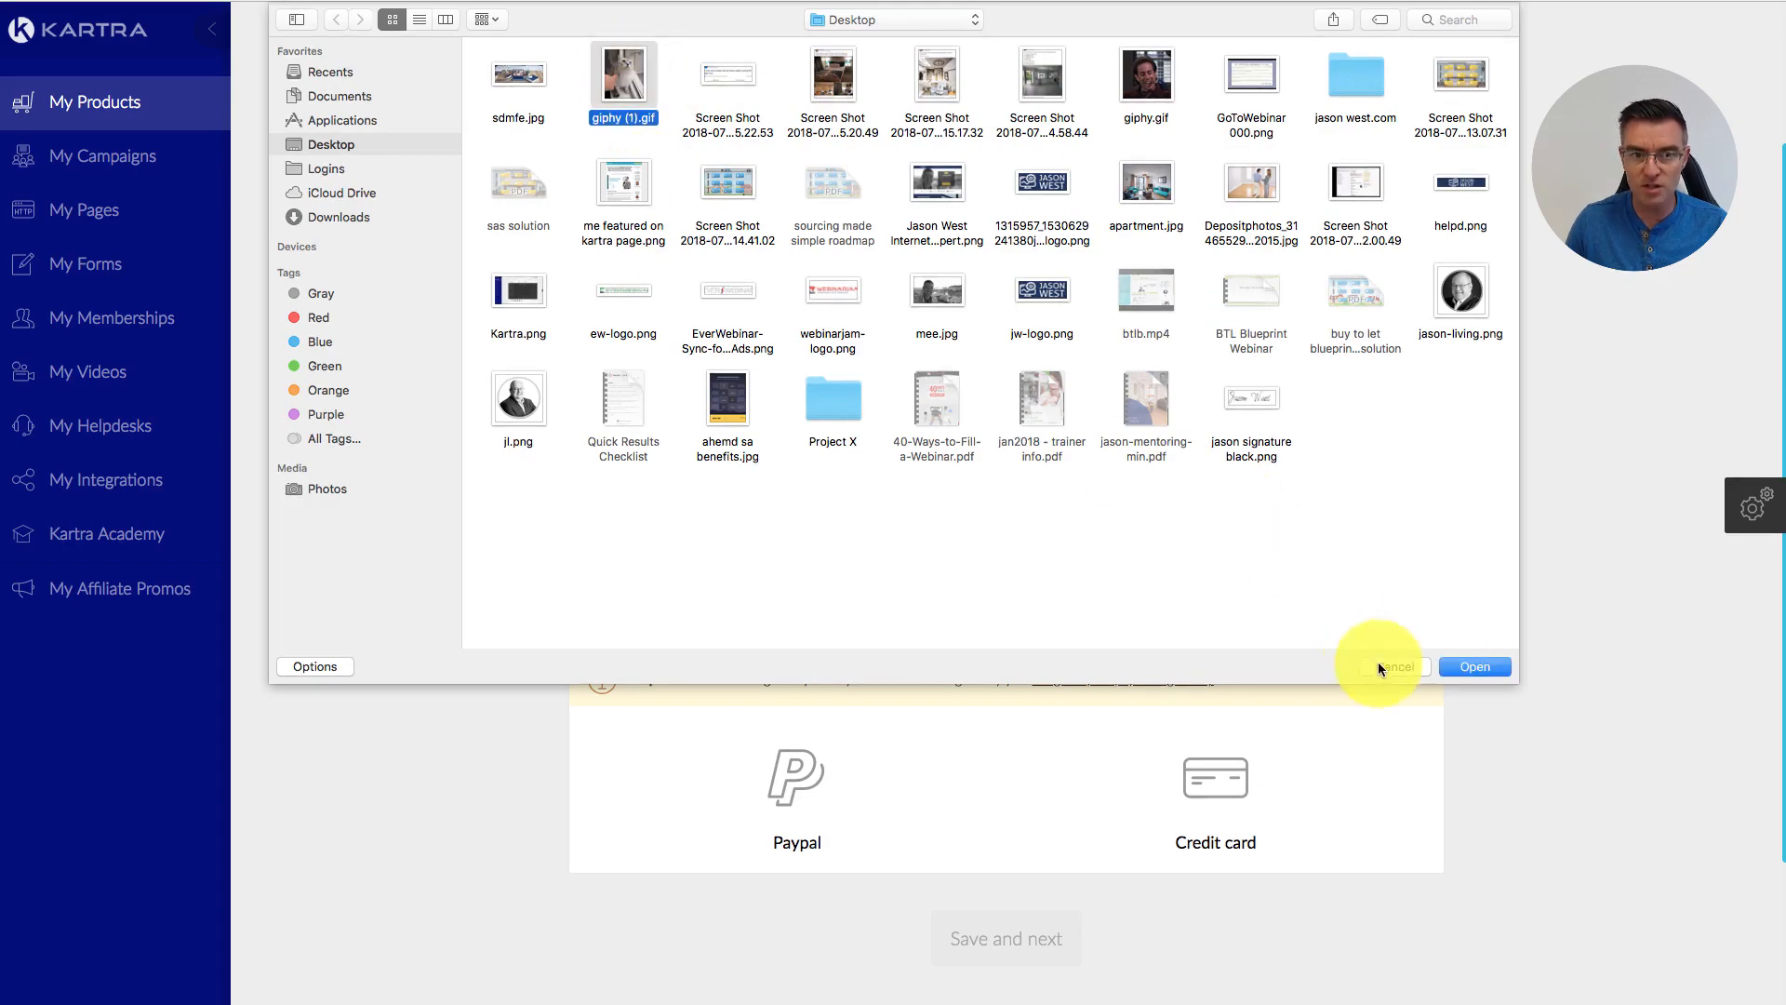
click(1457, 666)
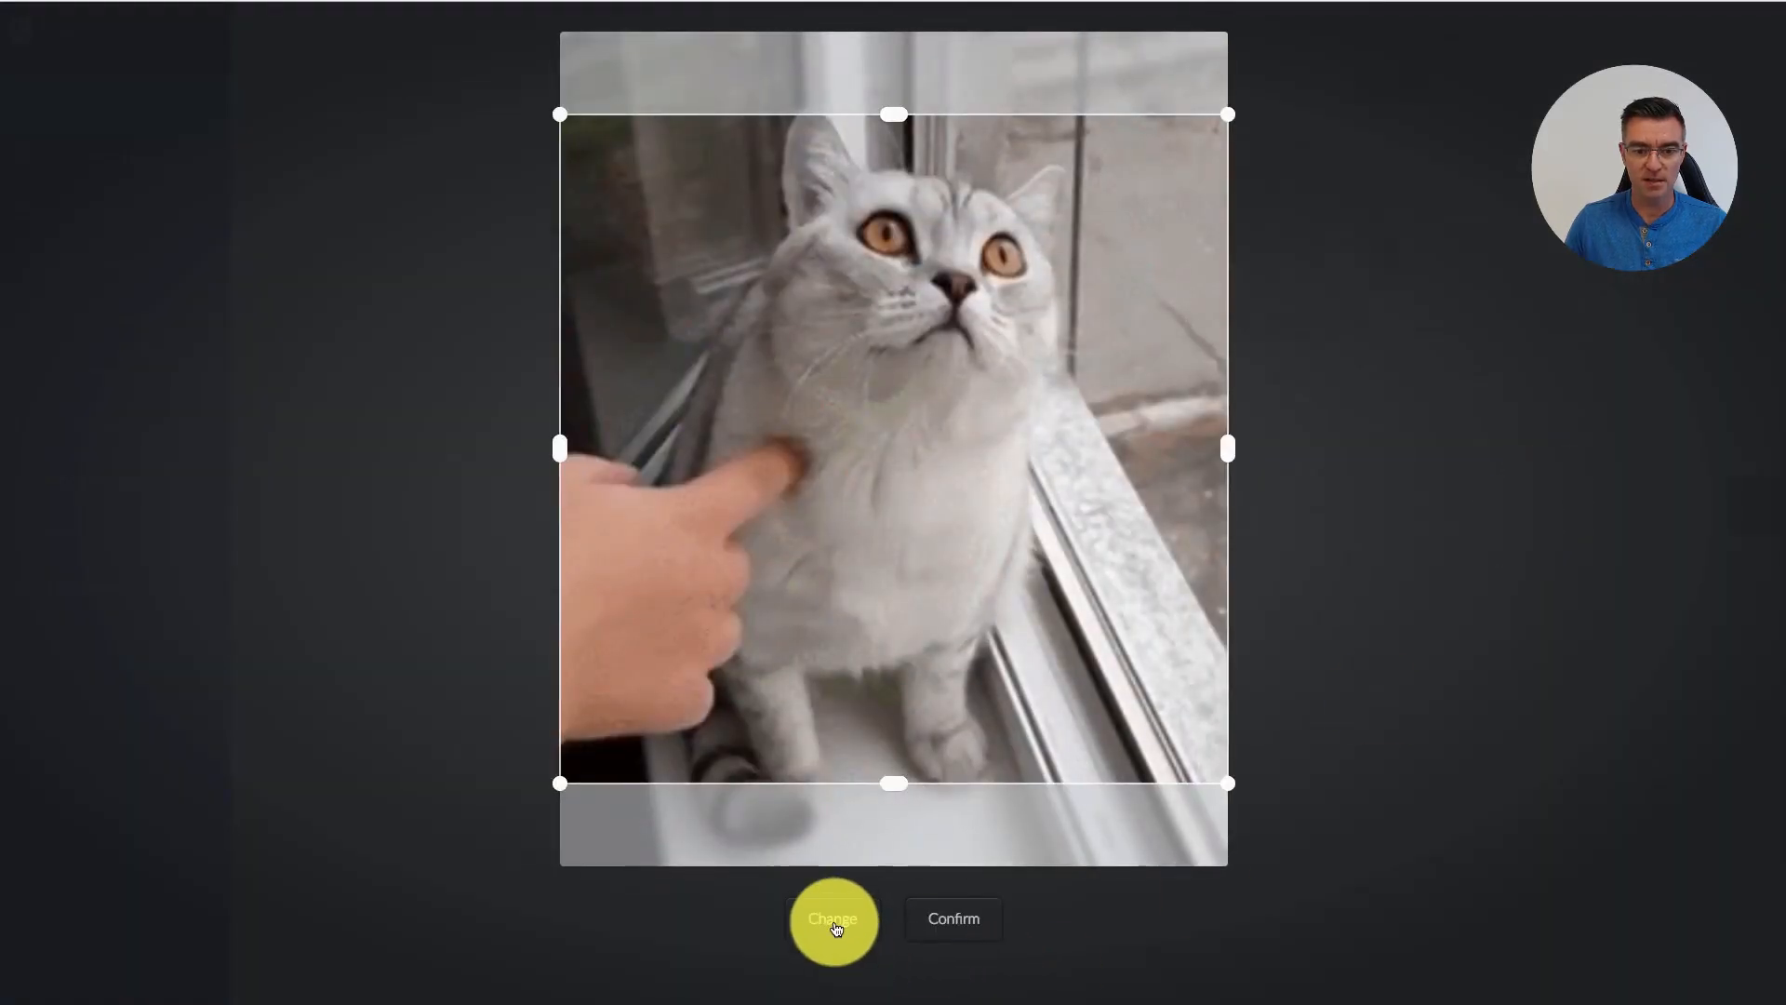
click(834, 921)
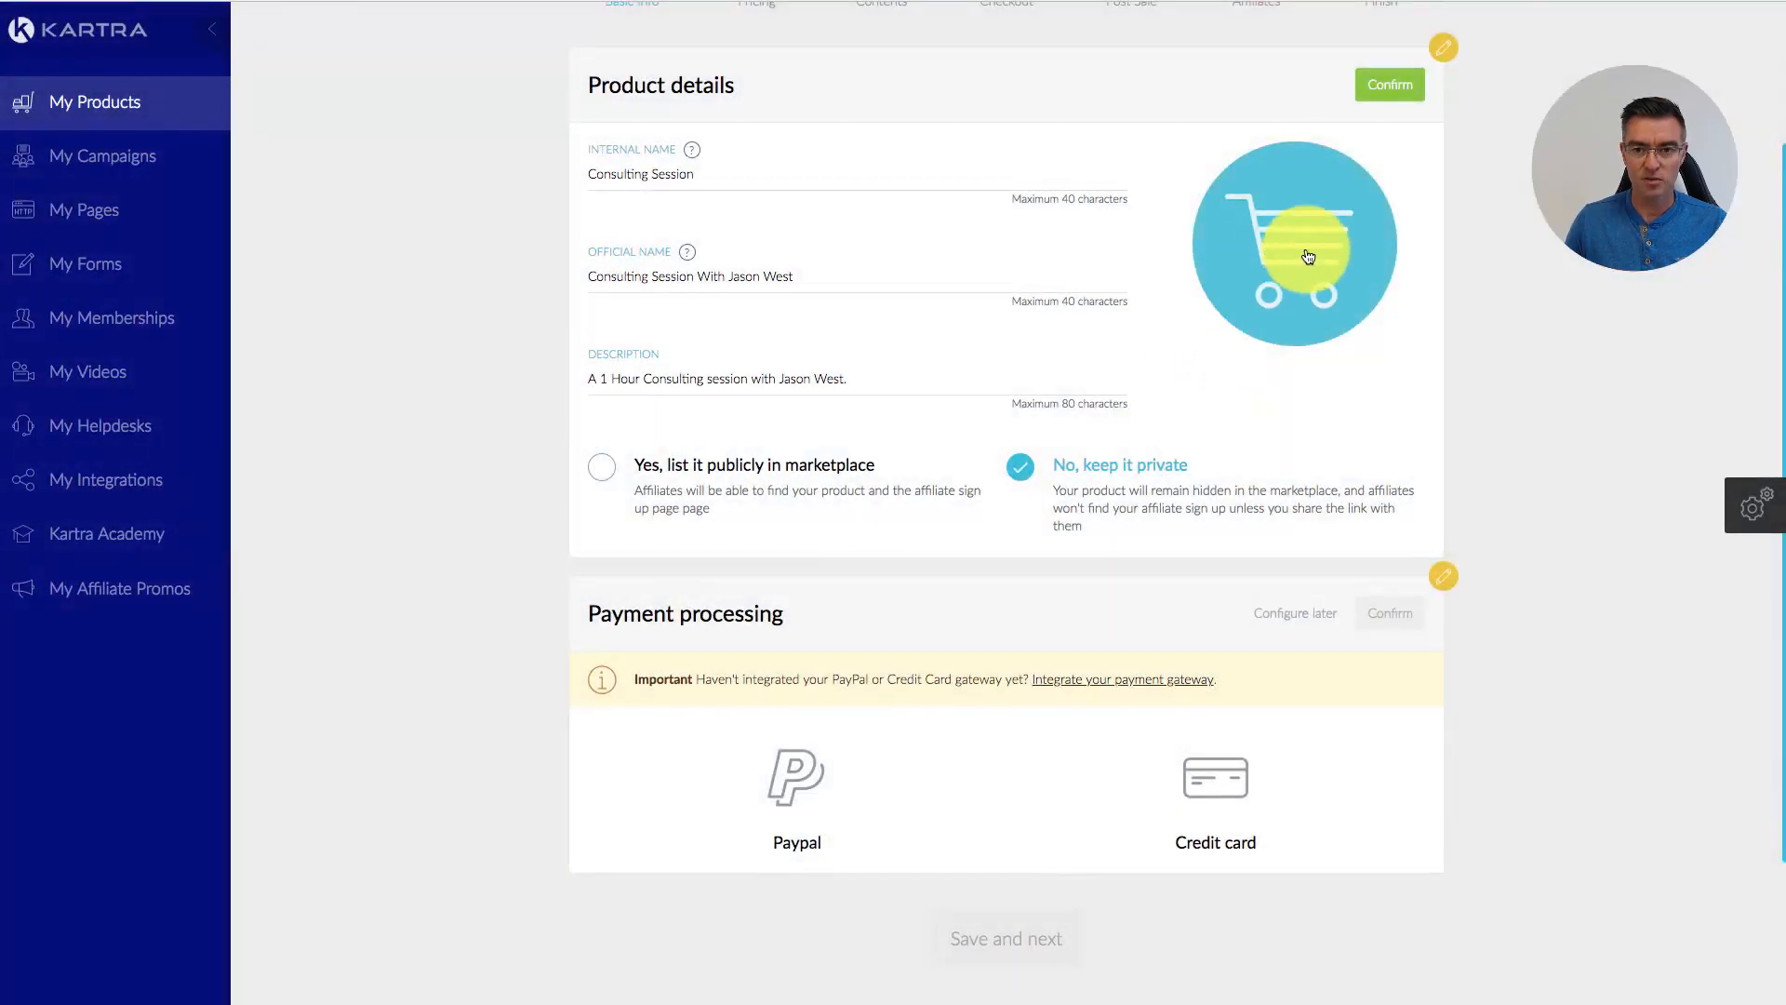
click(614, 93)
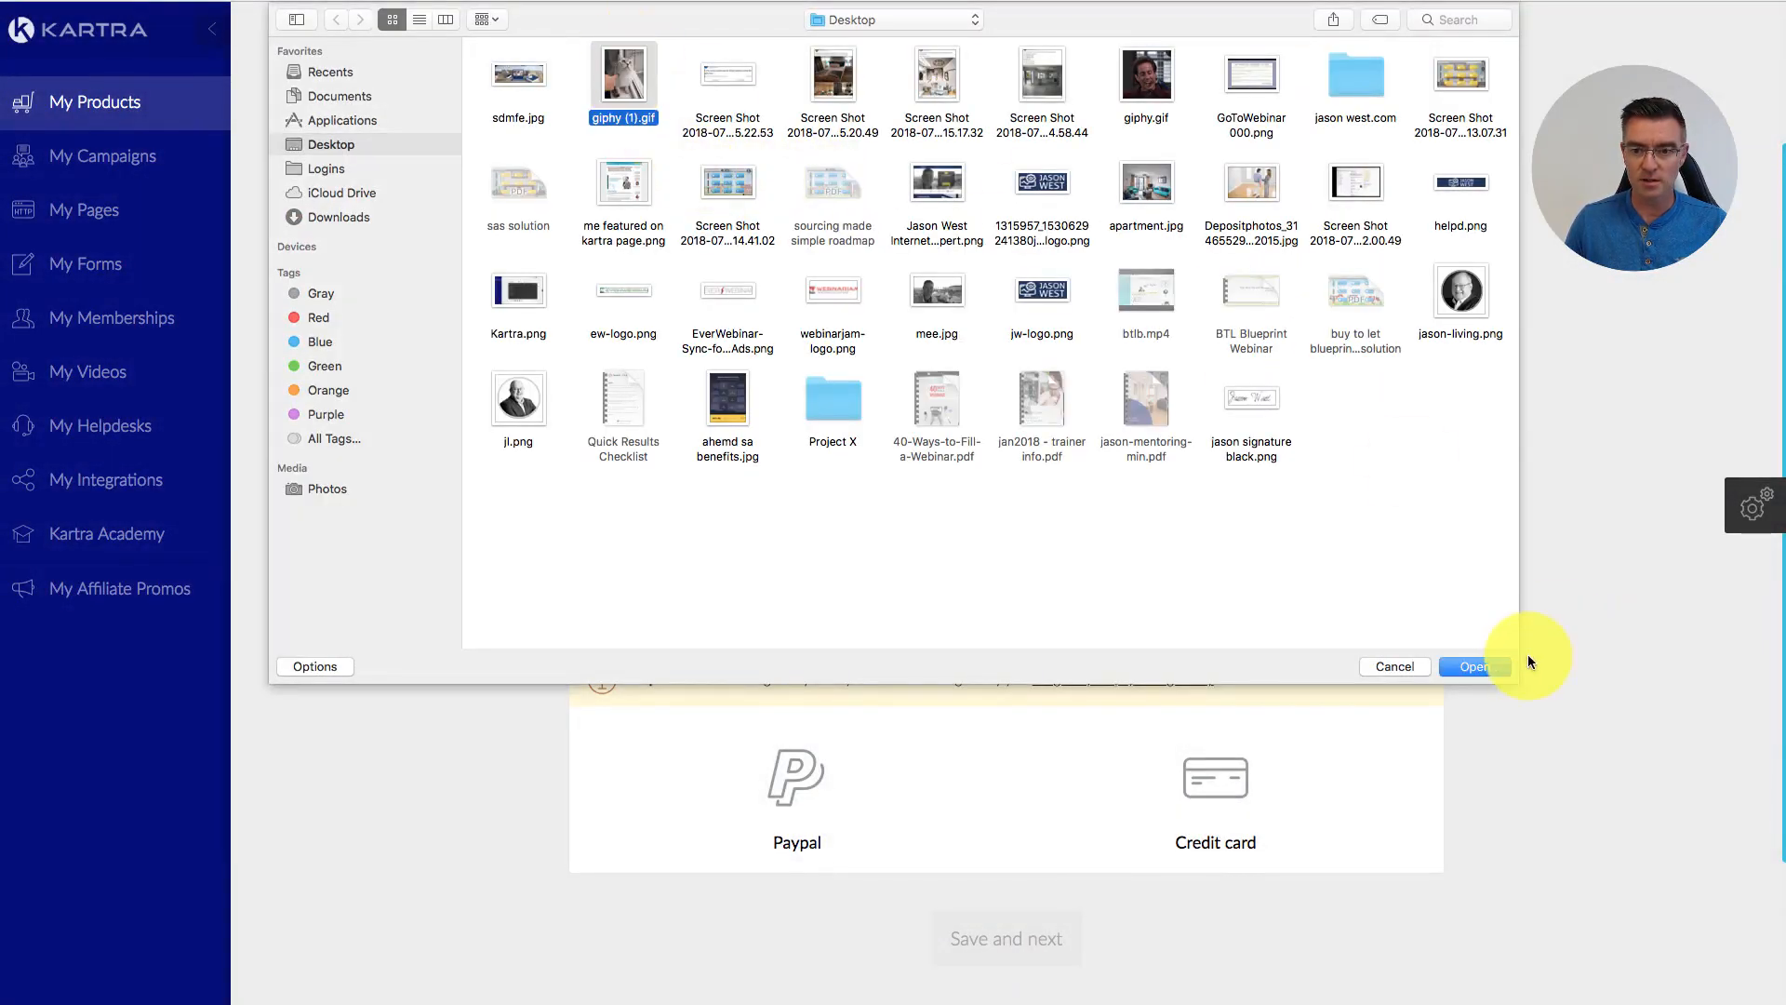
click(1494, 666)
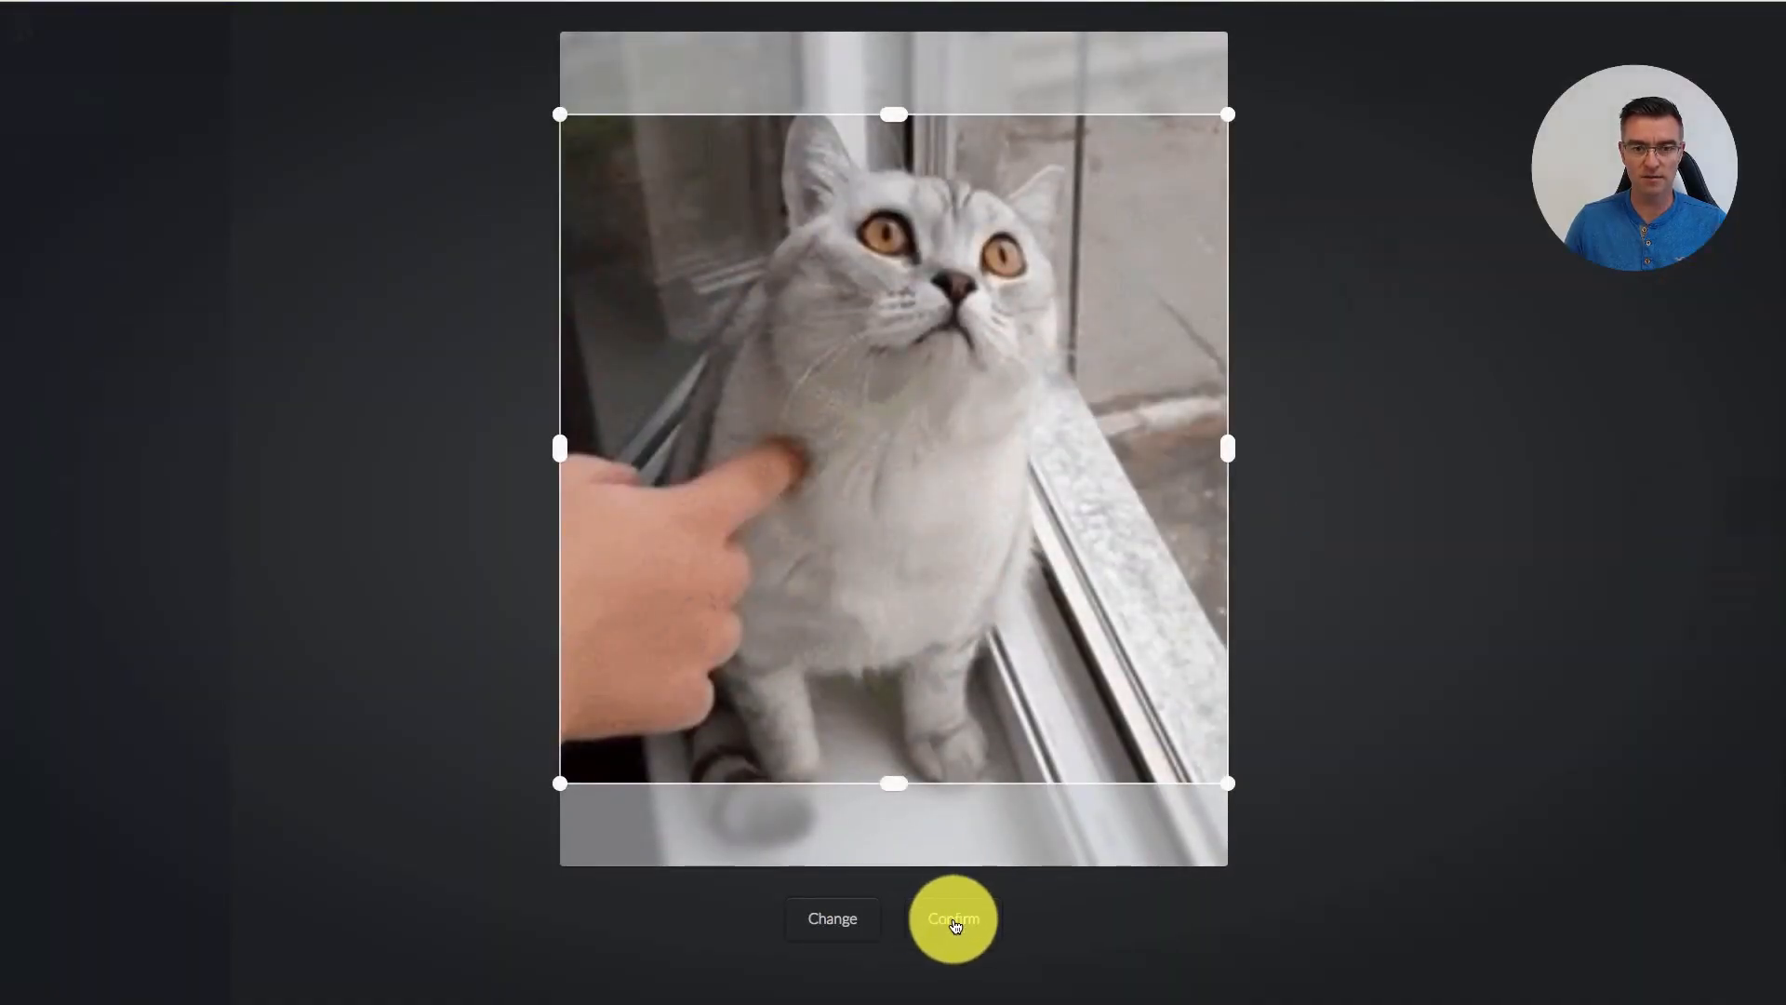
click(958, 921)
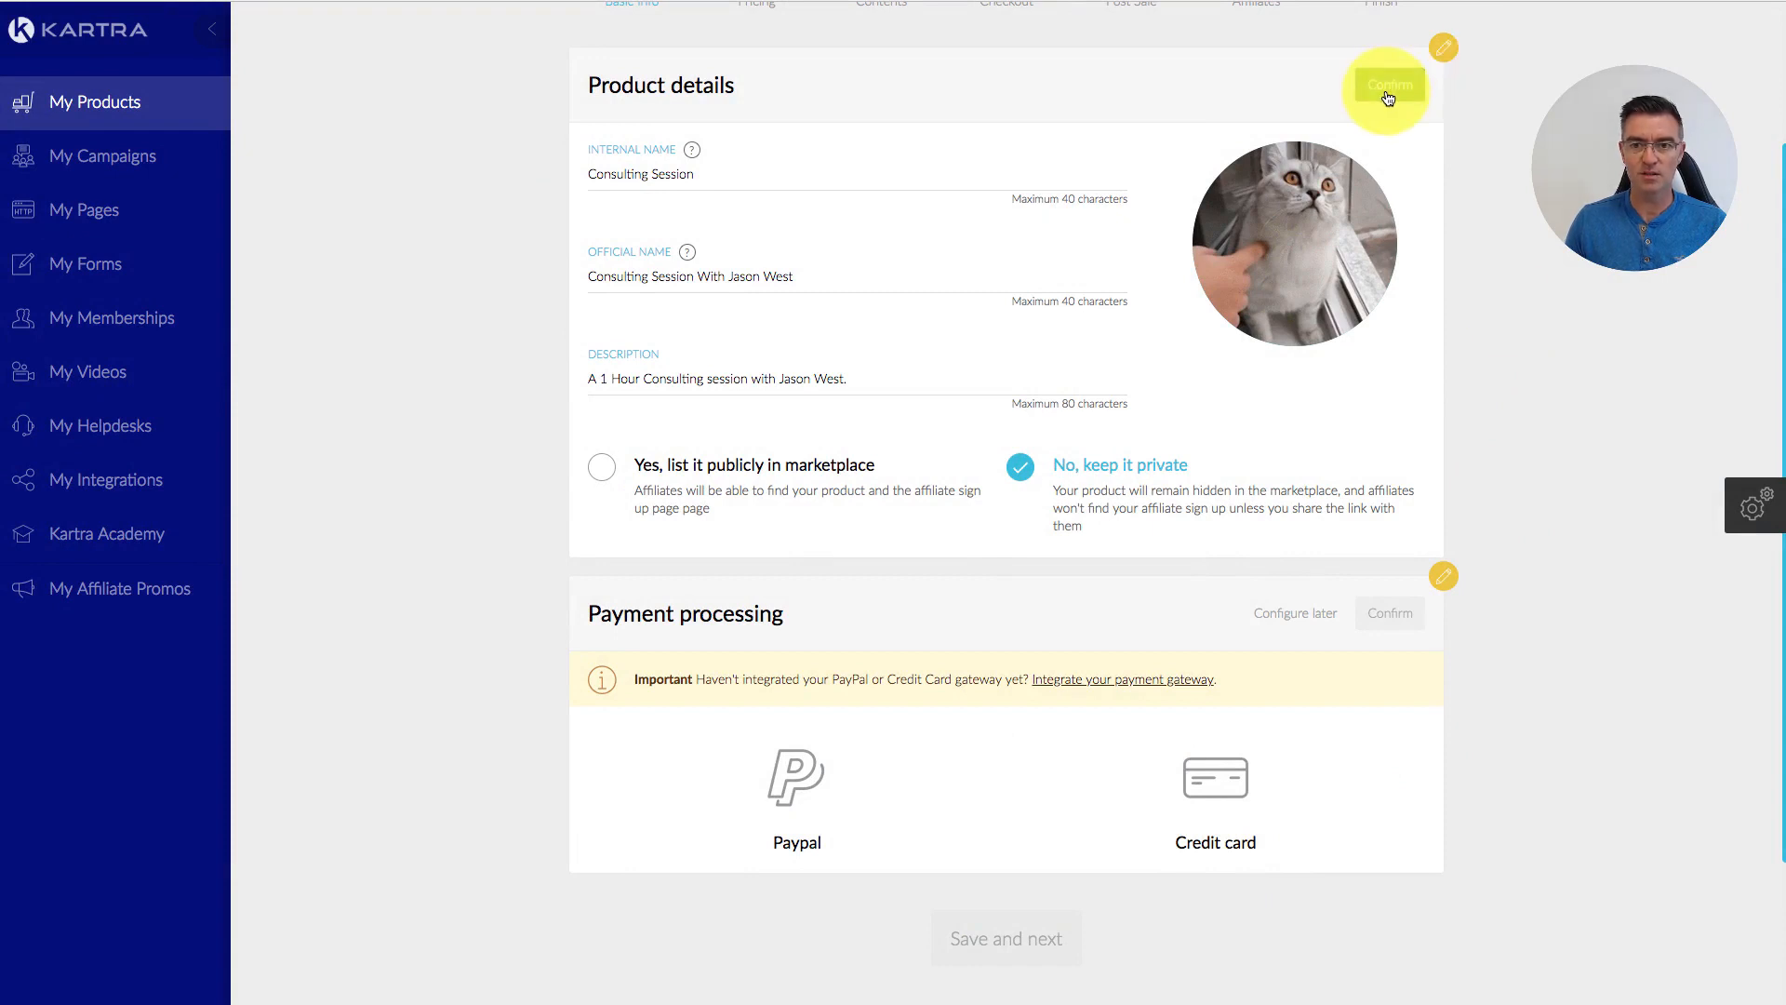
click(1388, 89)
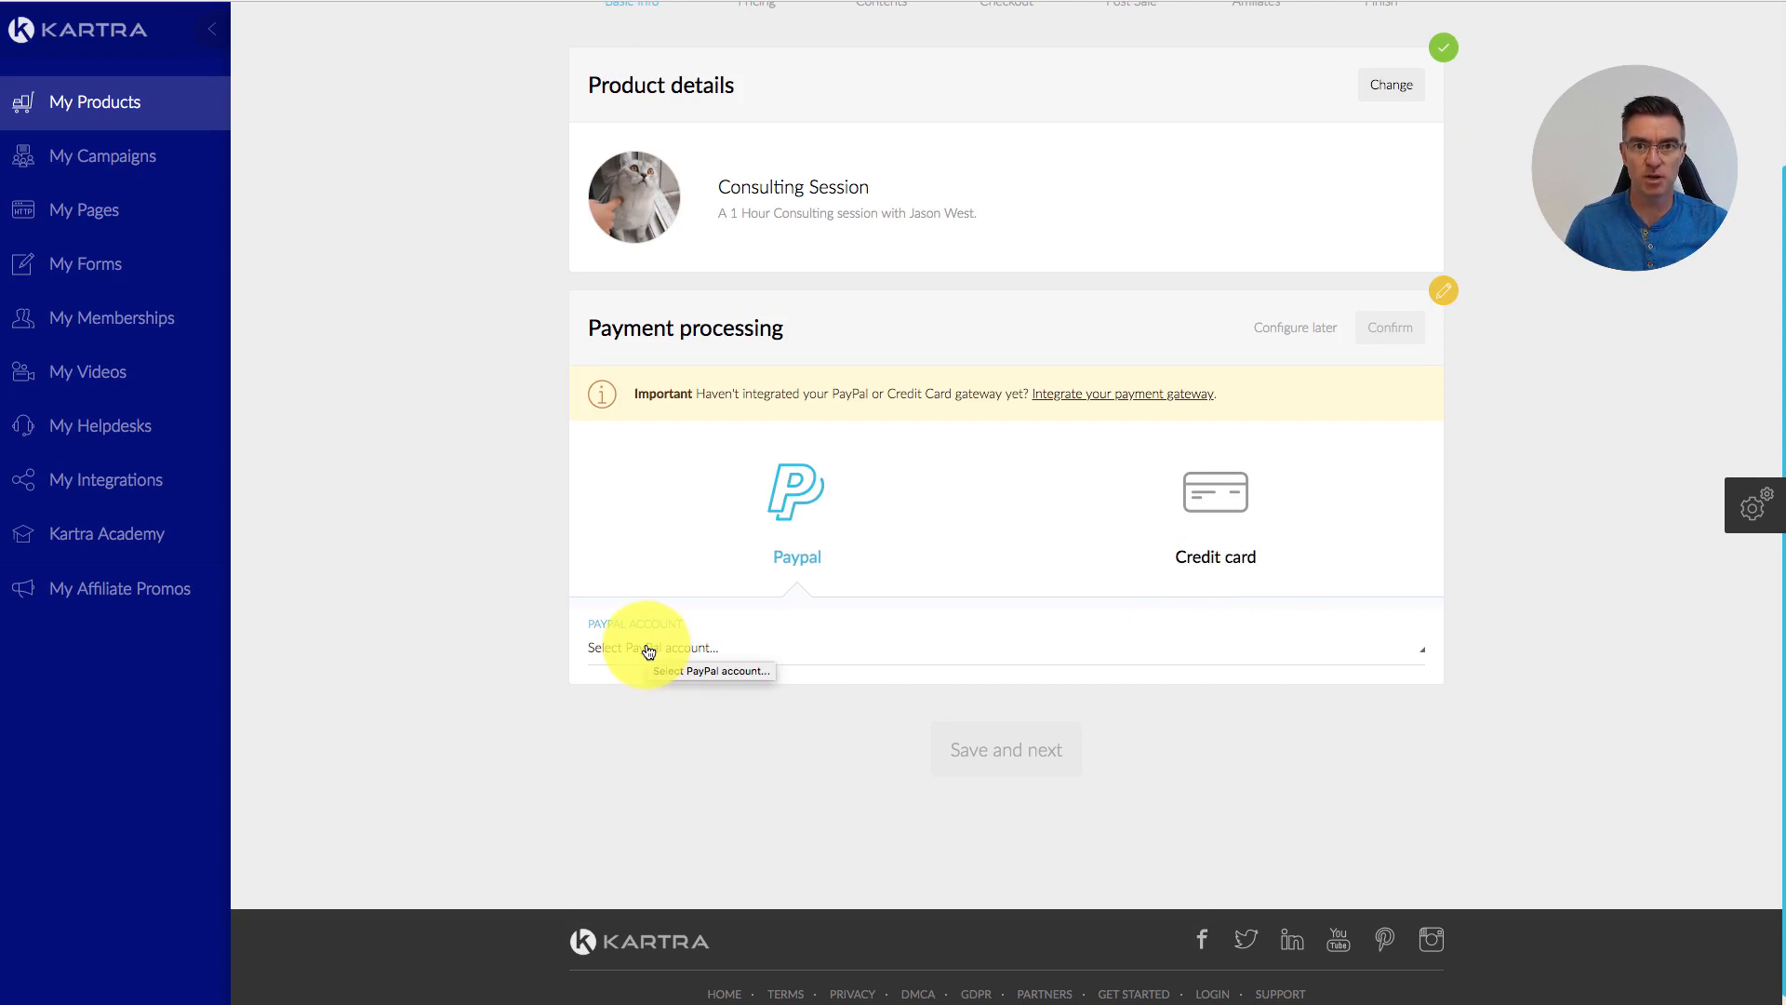
Step: Switch payment to Credit card through the Stripe gateway, confirm, and save to reach Pricing
click(1238, 503)
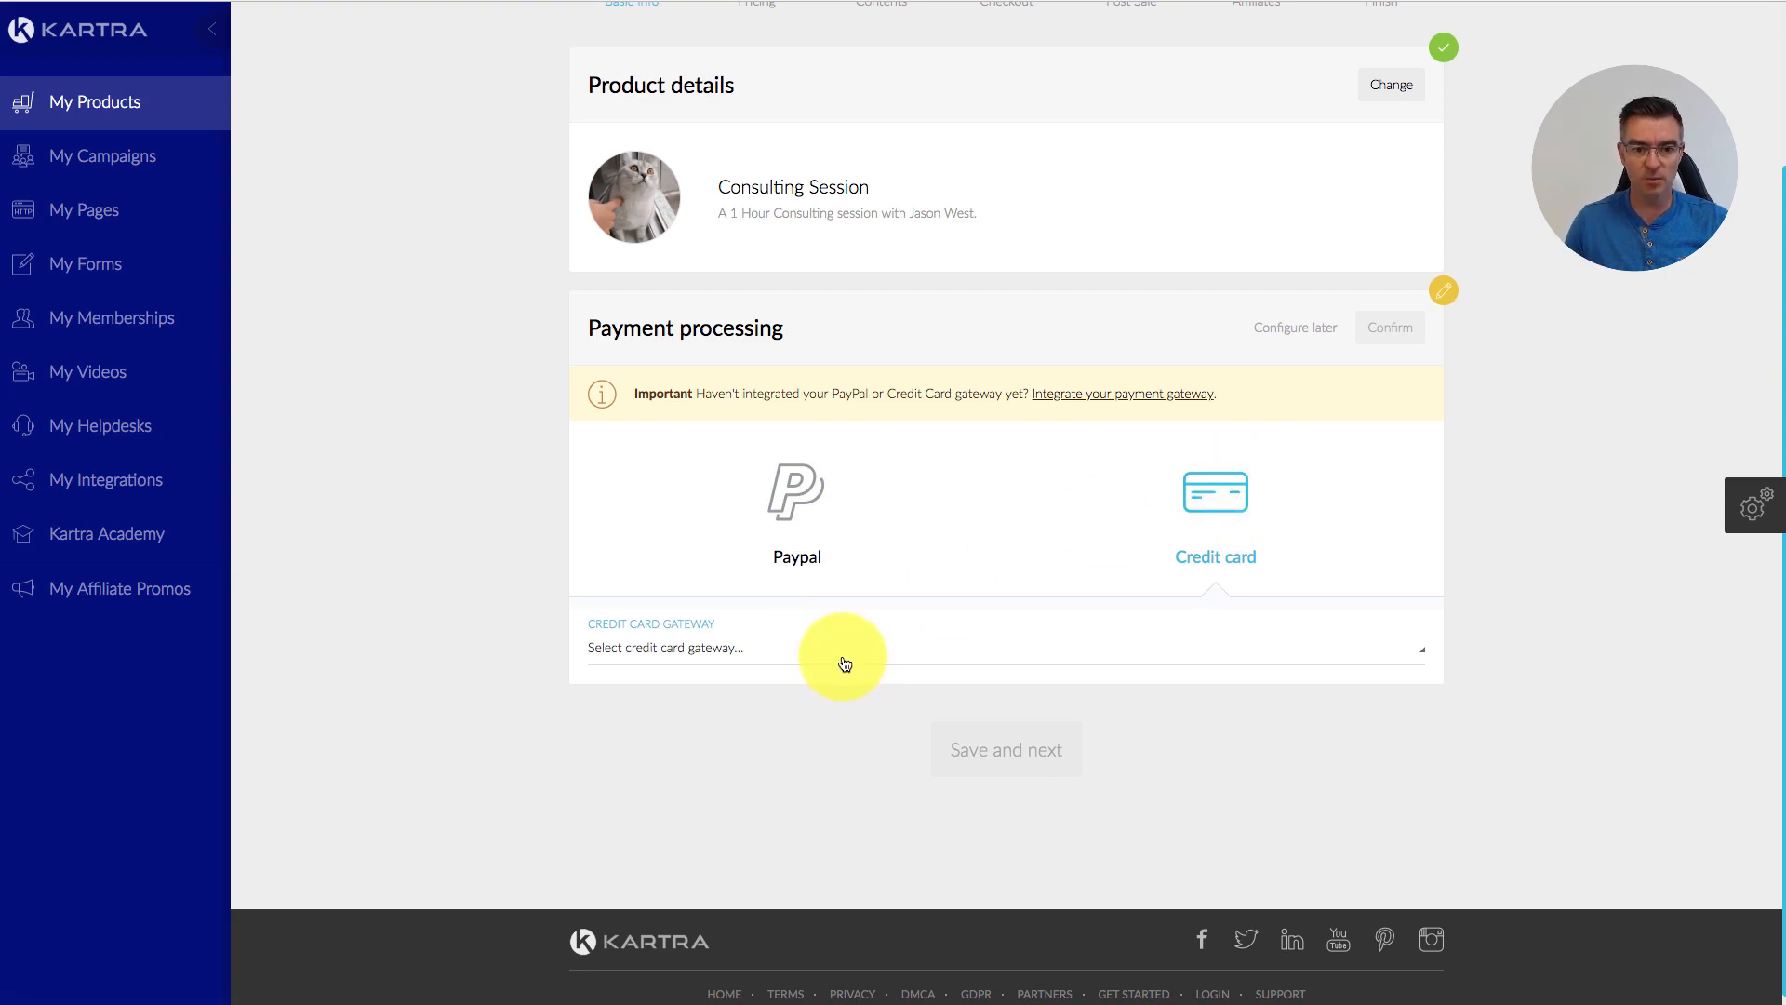
click(739, 652)
click(718, 712)
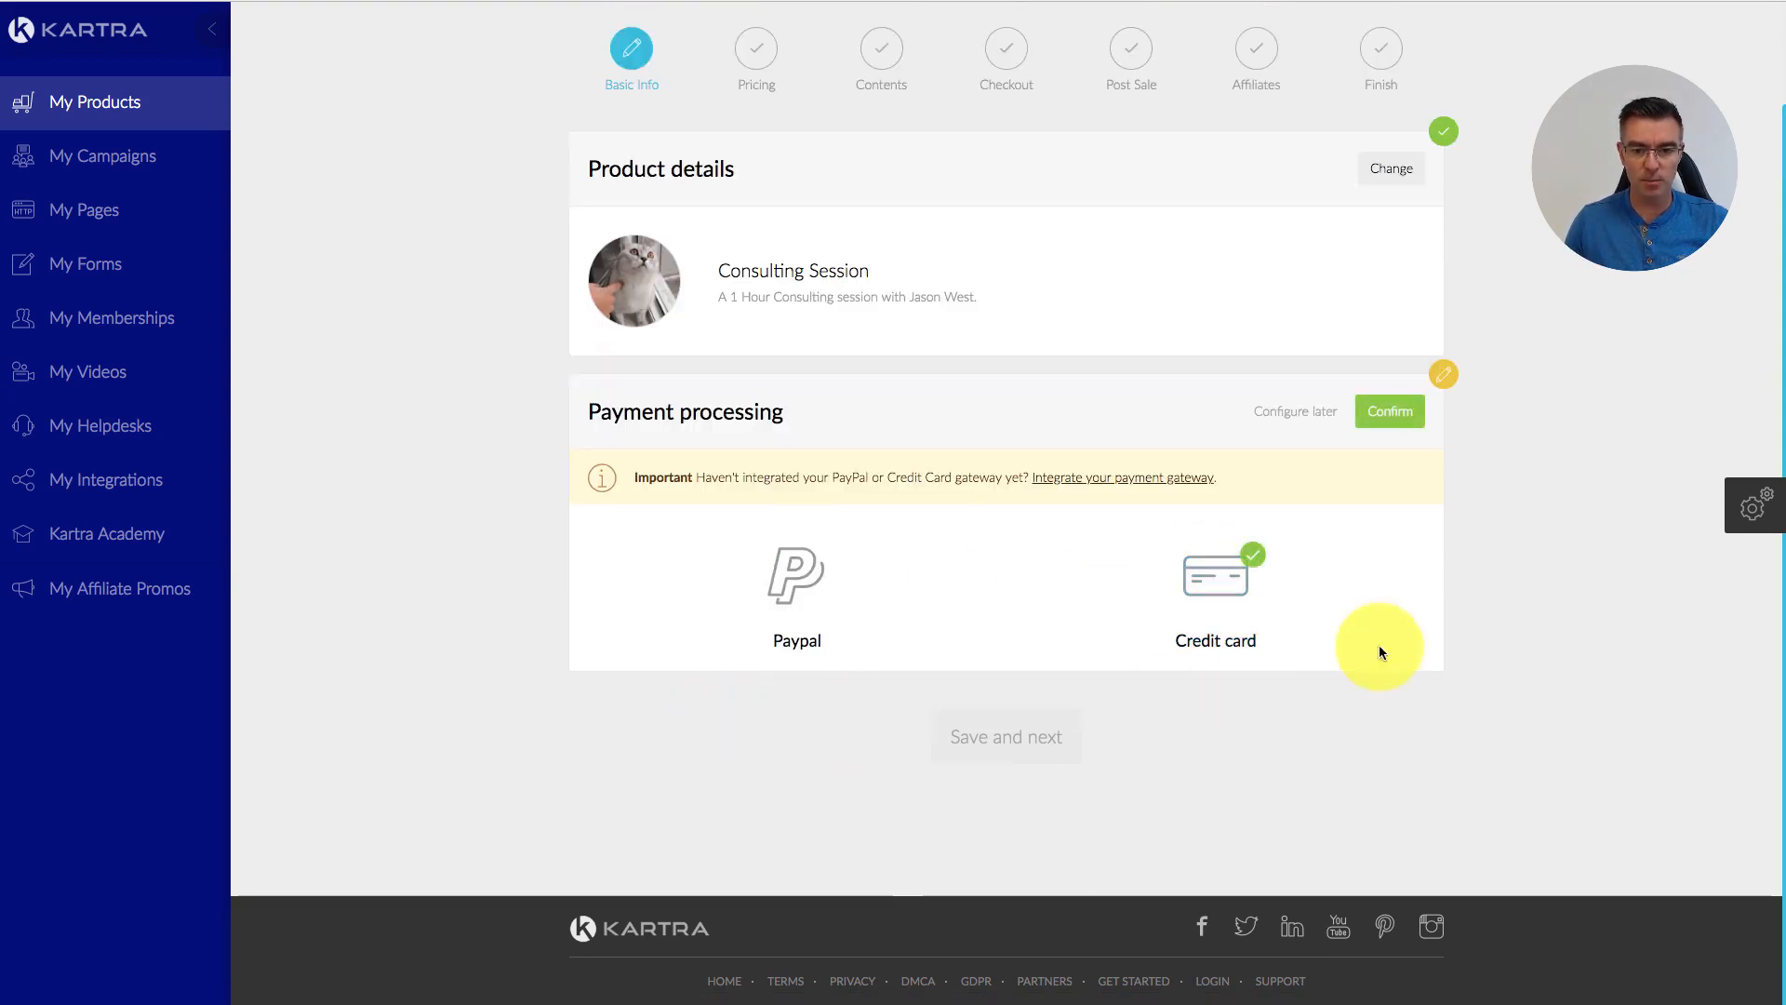
click(1410, 408)
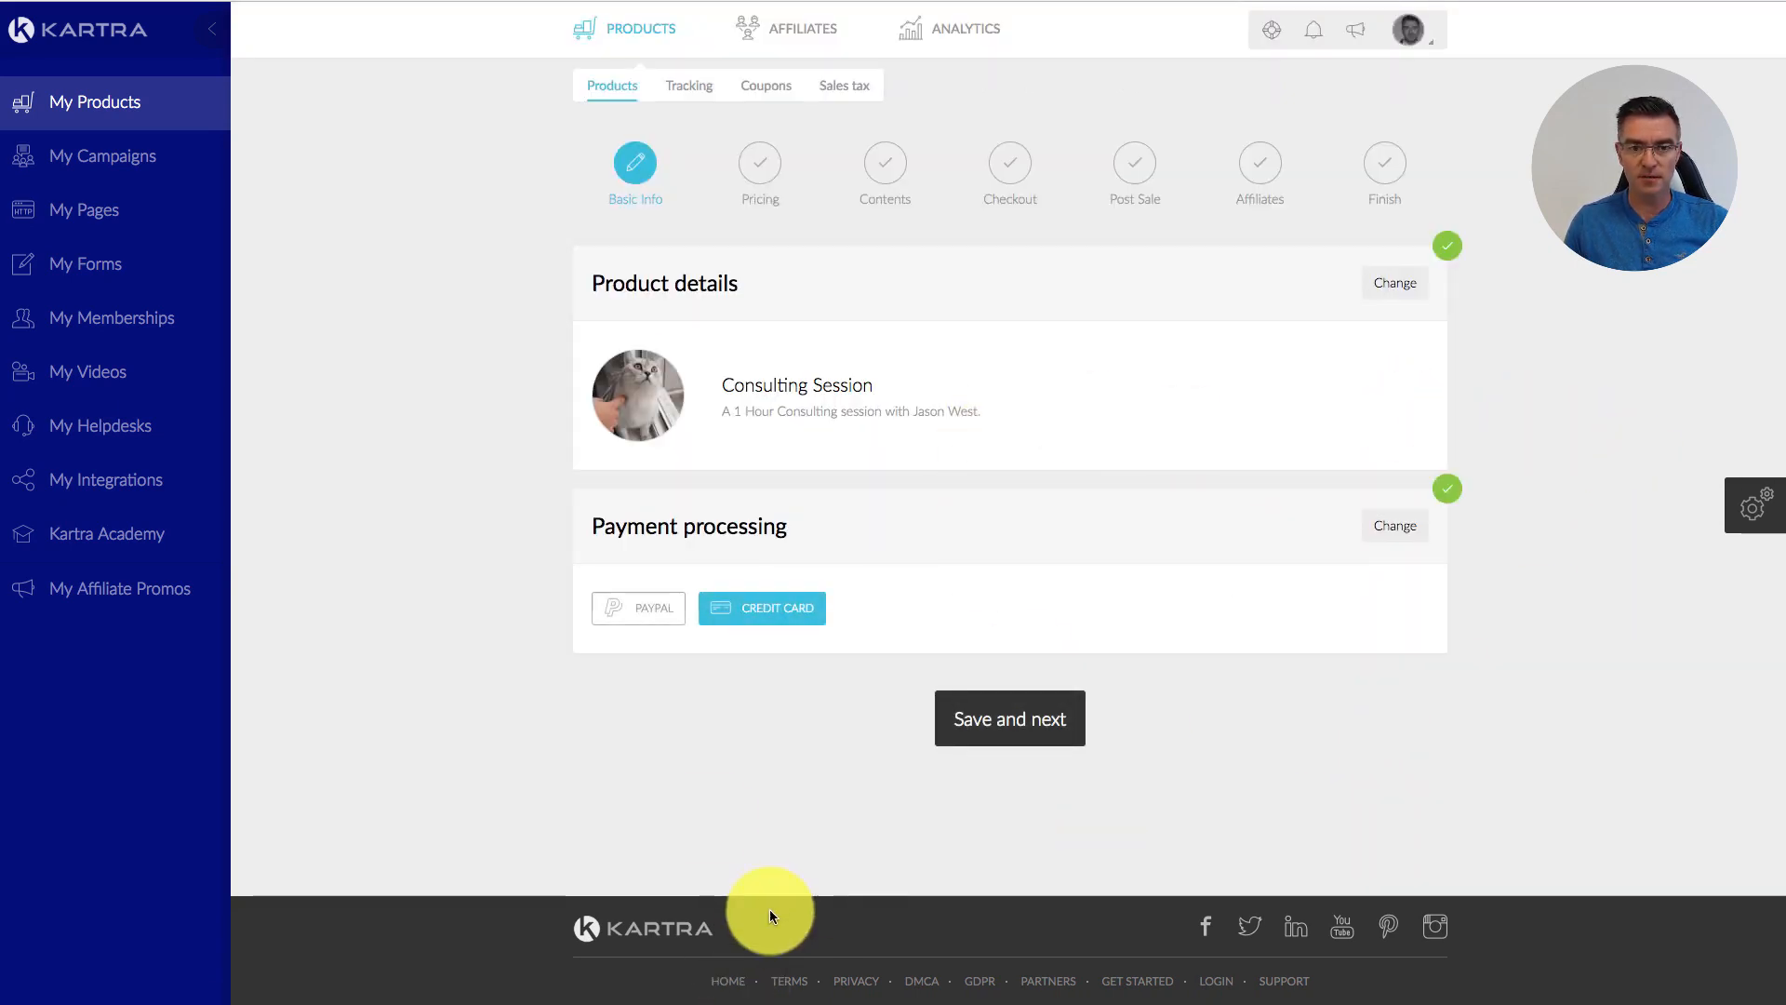
click(997, 721)
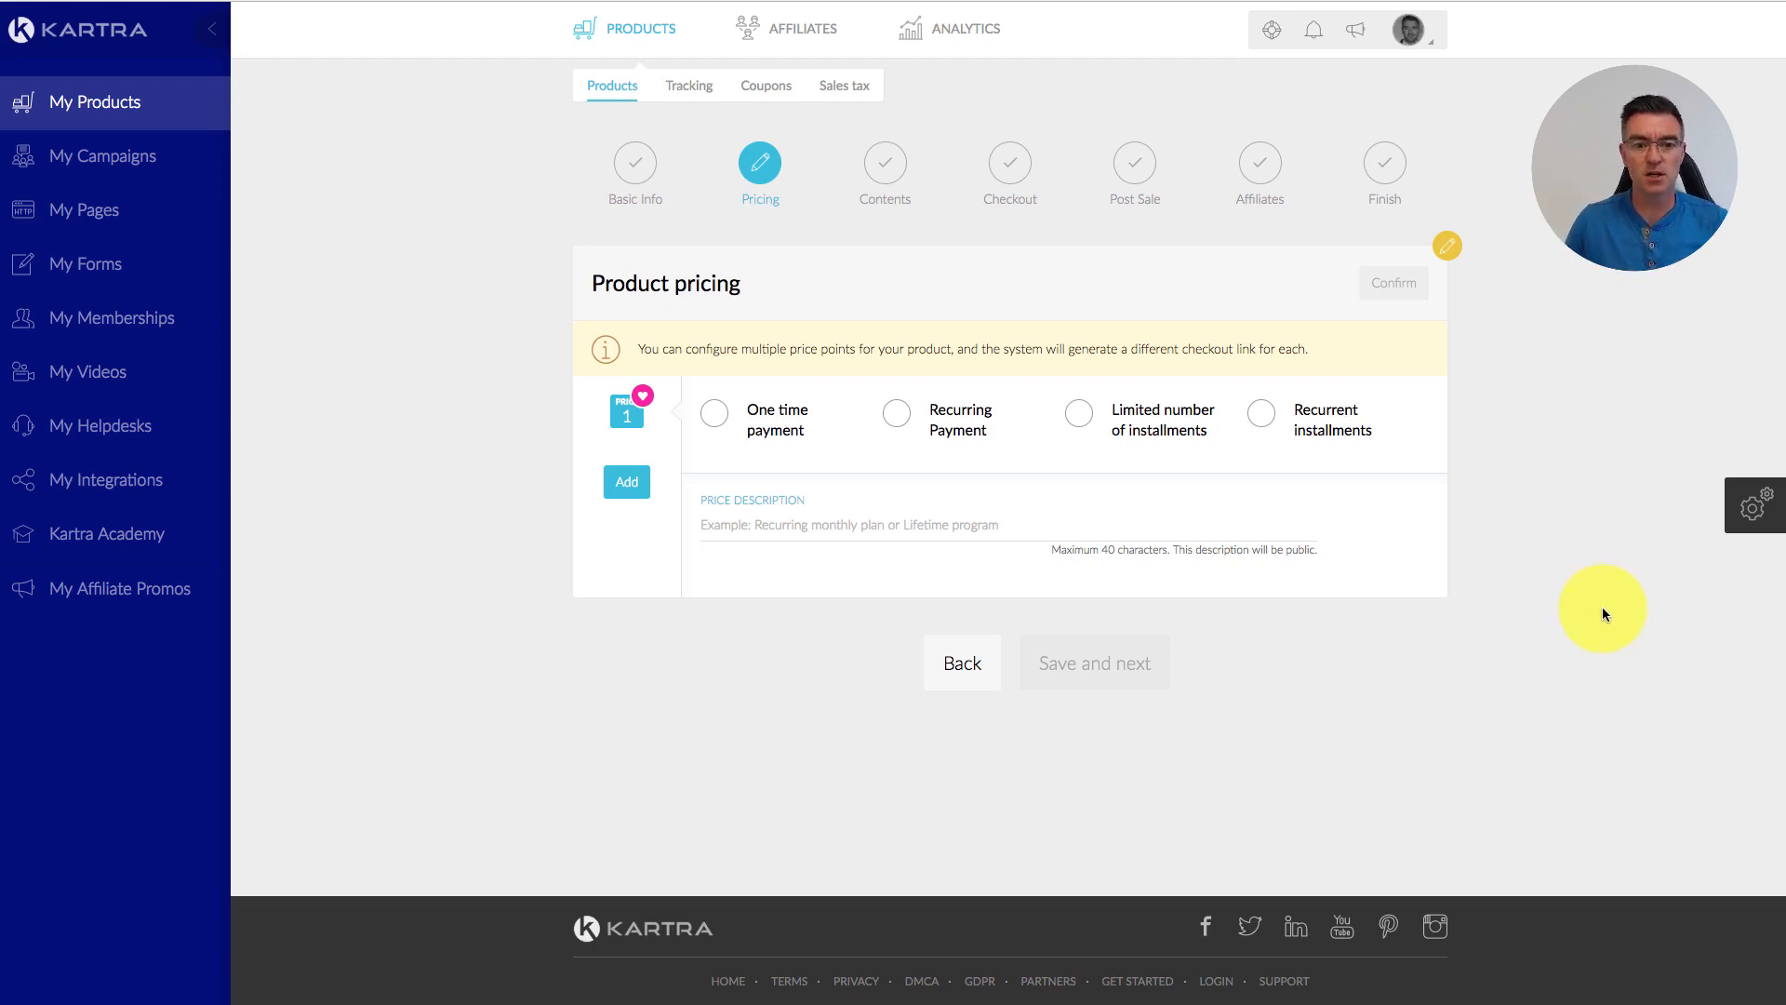
Step: Make price point 1 a 500 GBP one-time payment titled 'One time Payment', then add price point 2
click(717, 419)
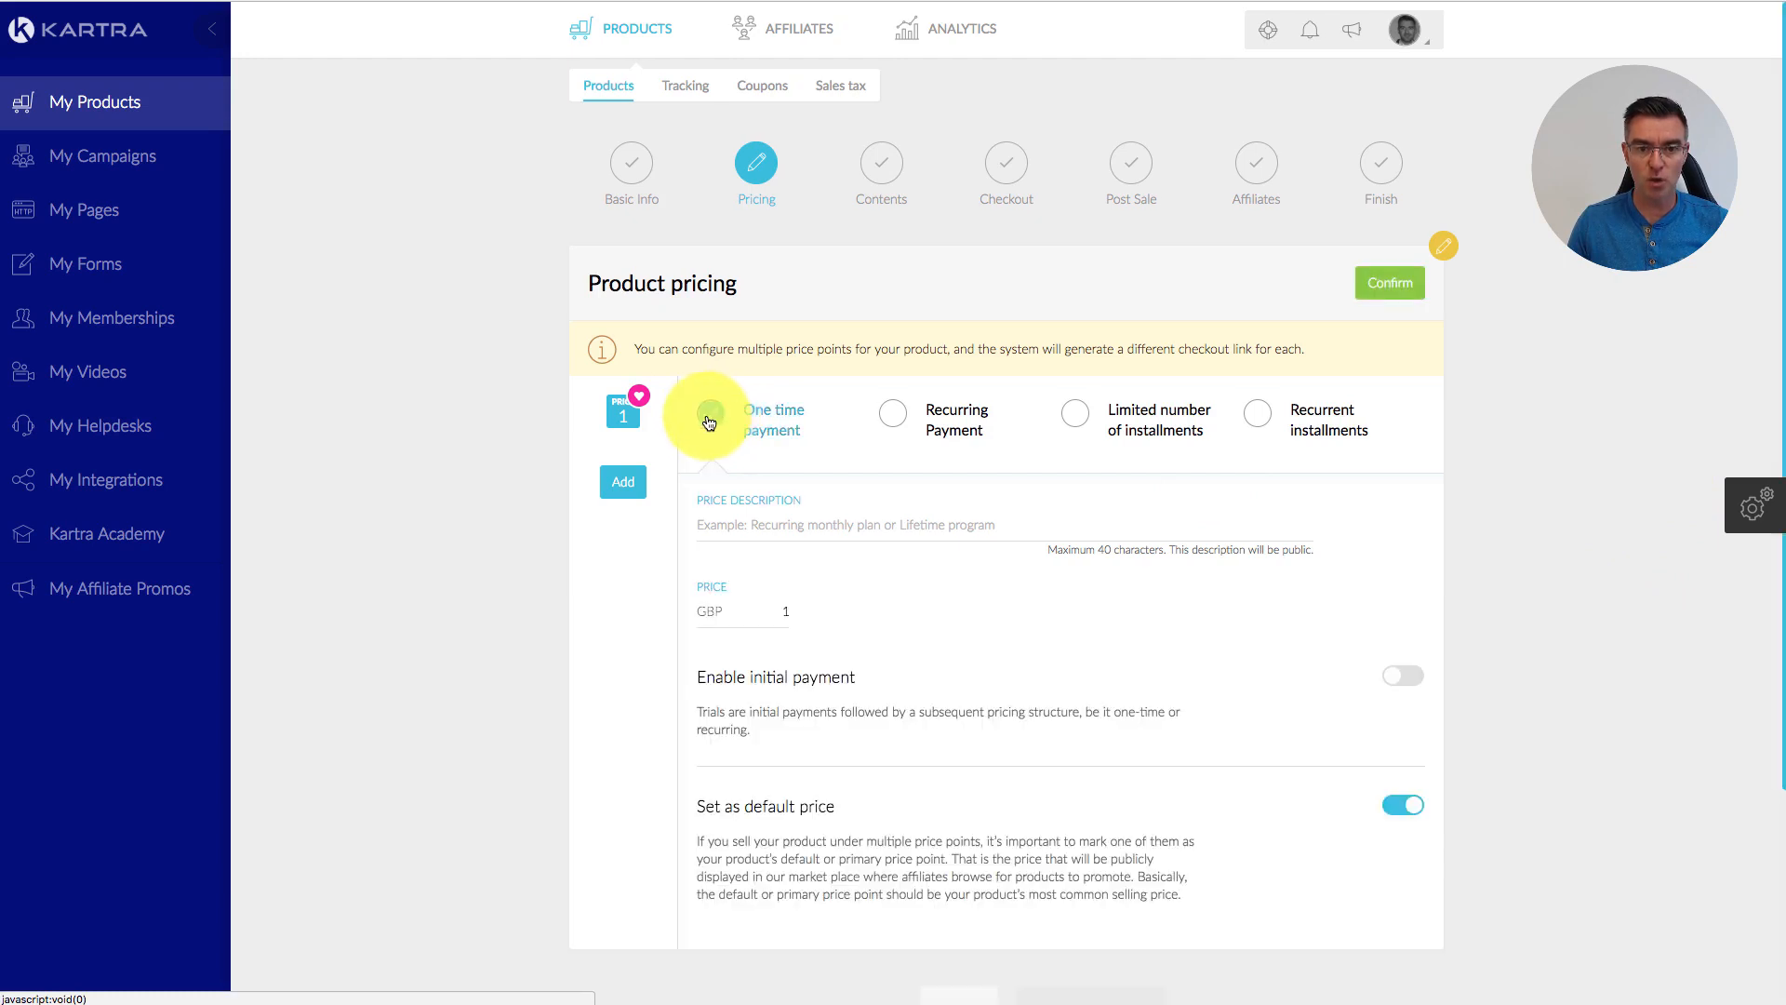
scroll(1396, 563, down, 1)
click(785, 444)
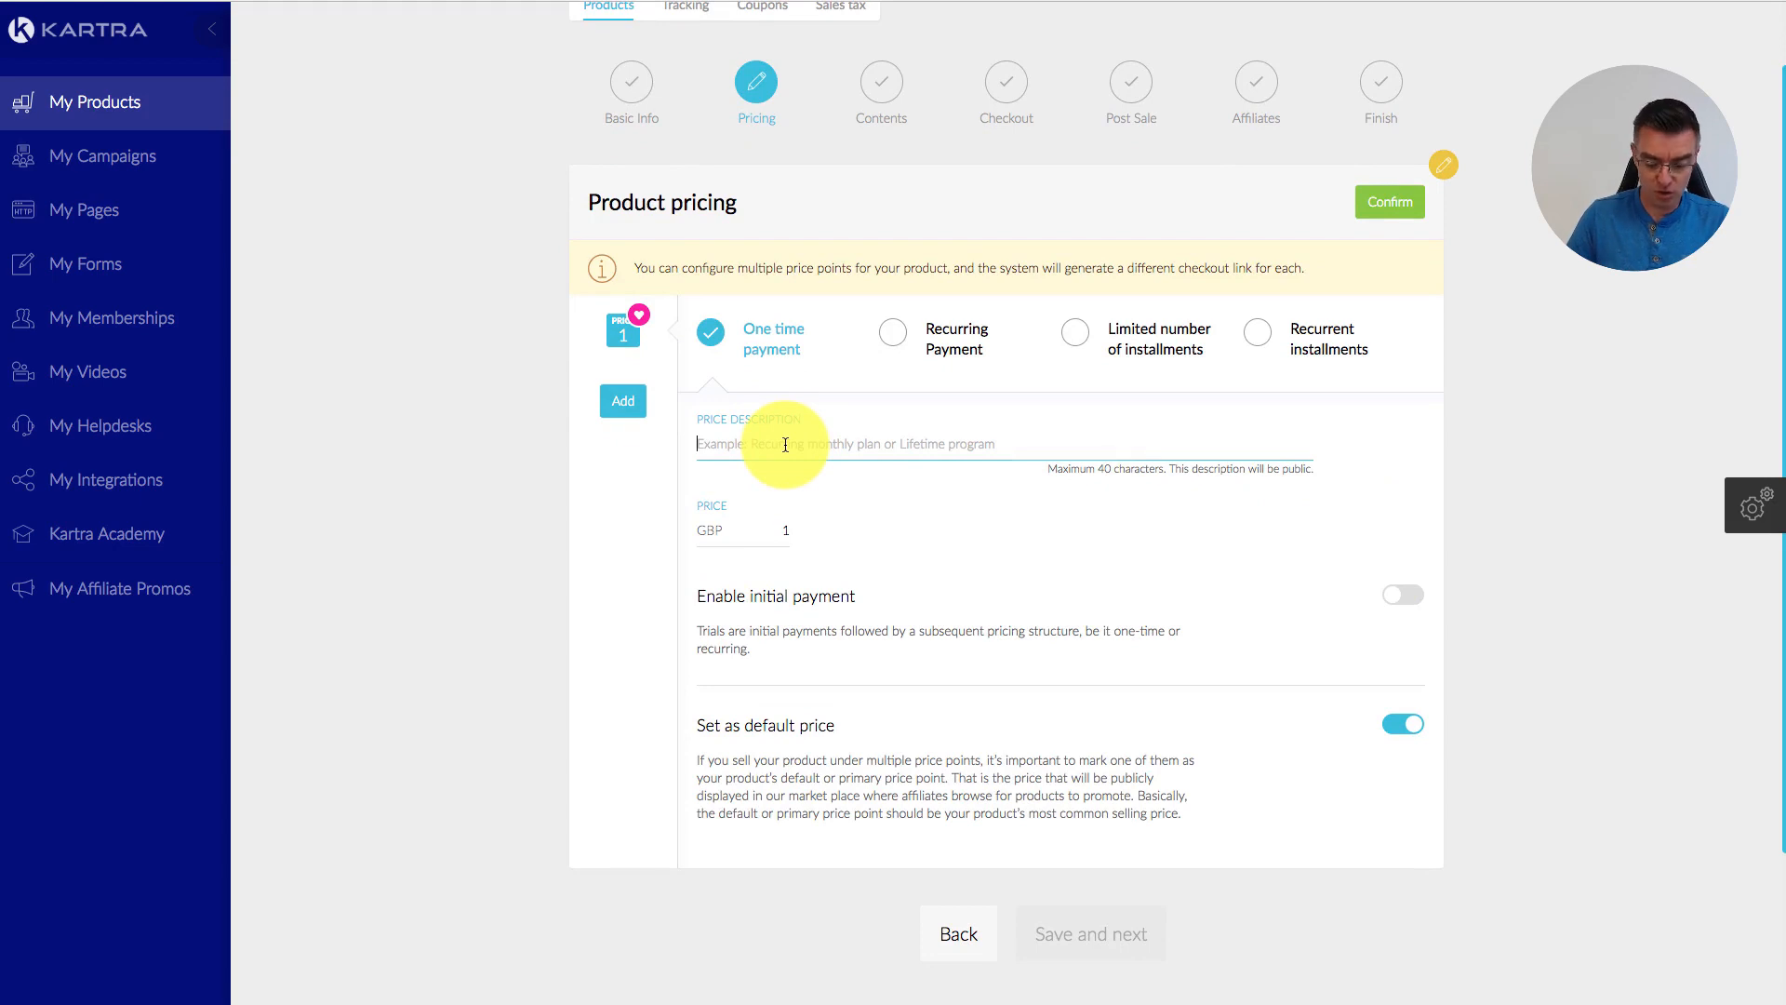
text(One time Payment)
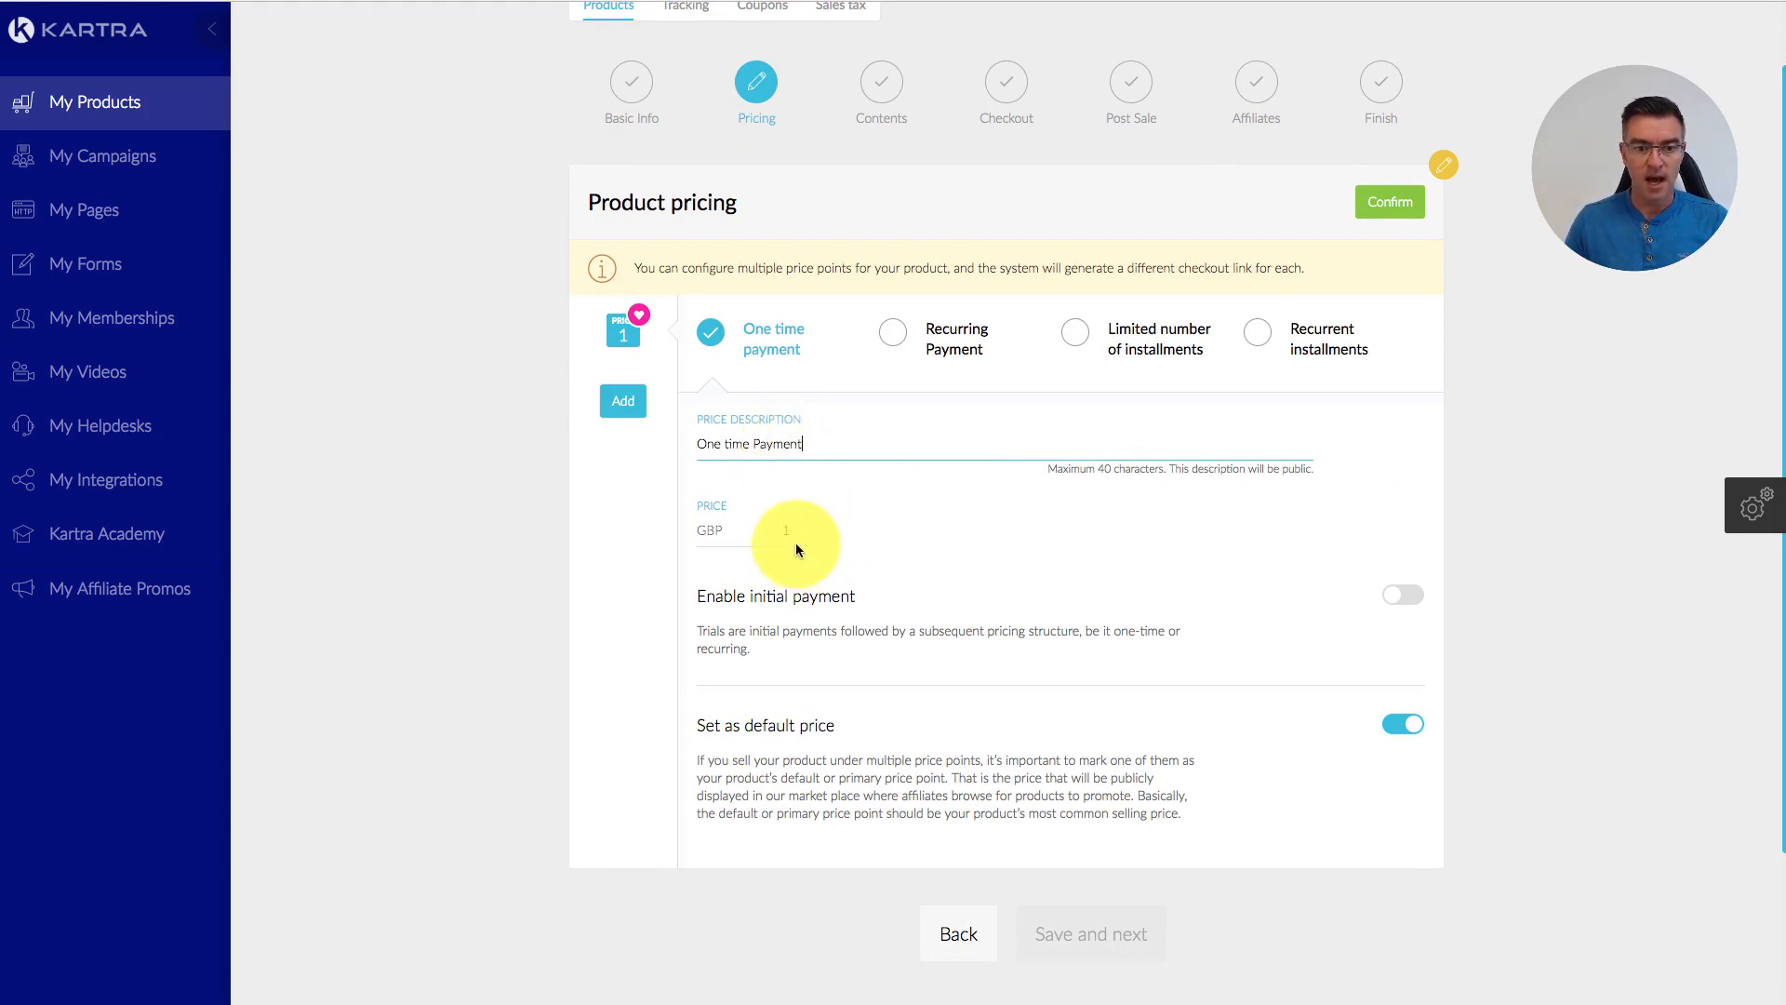
click(789, 556)
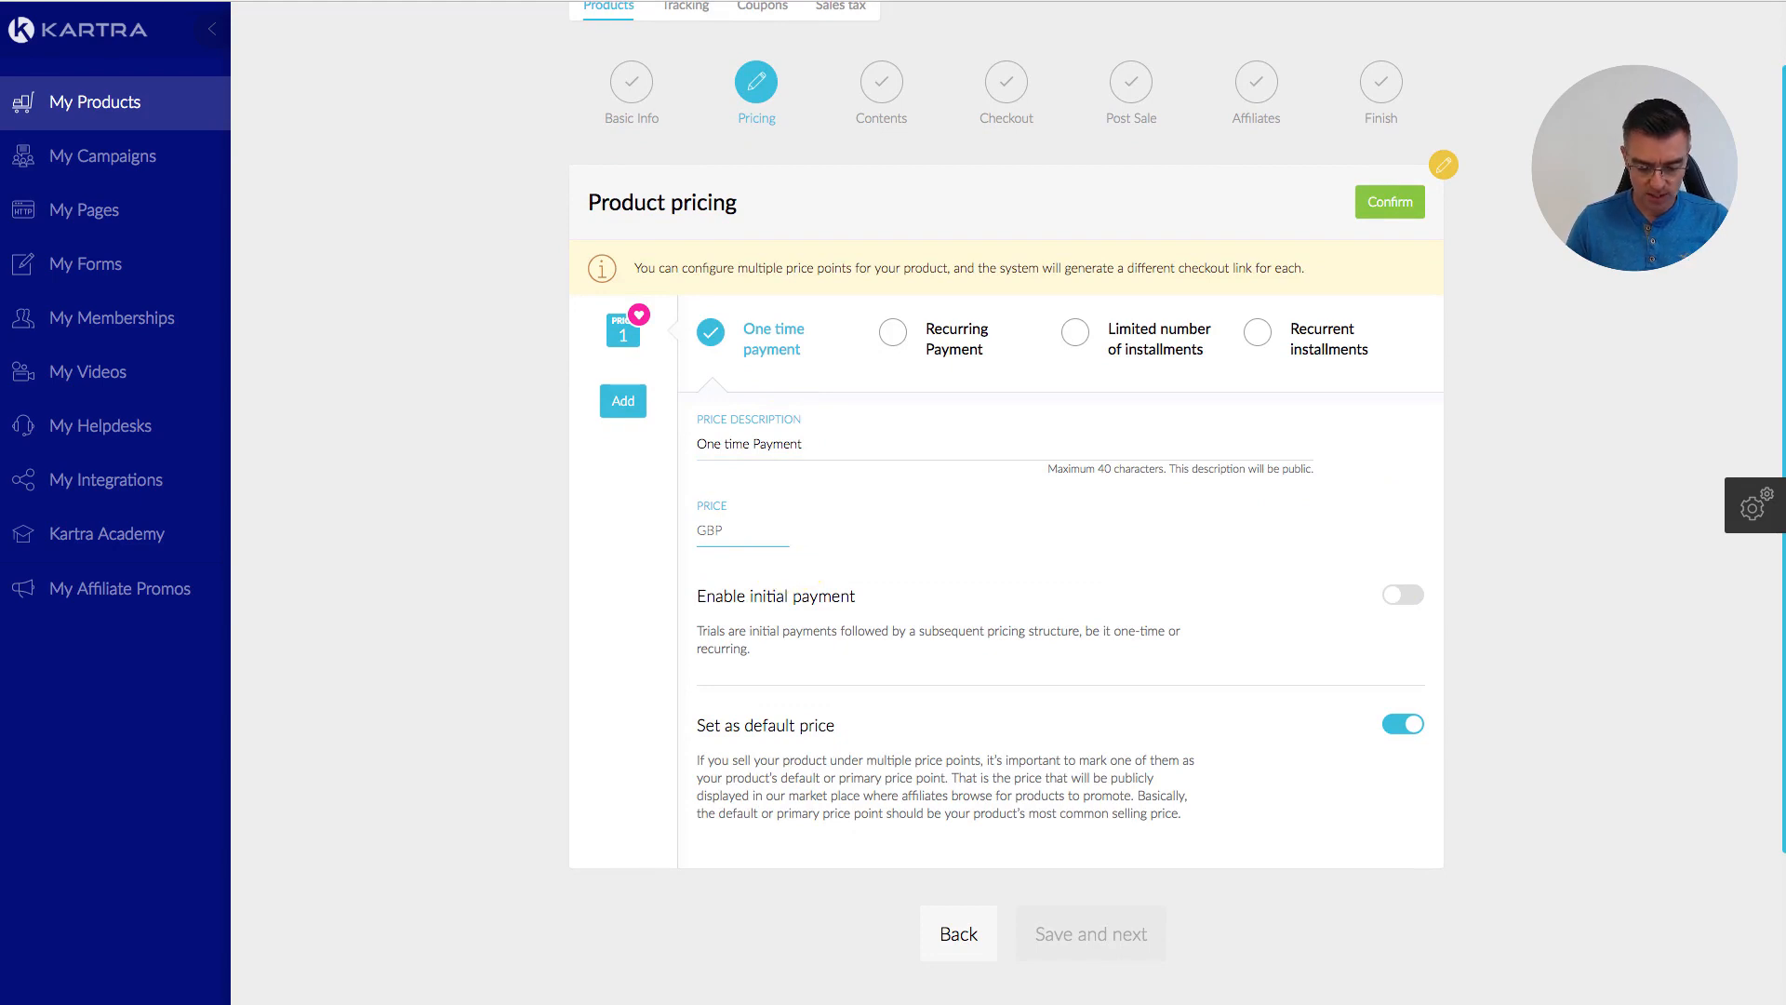
text(500)
click(1122, 549)
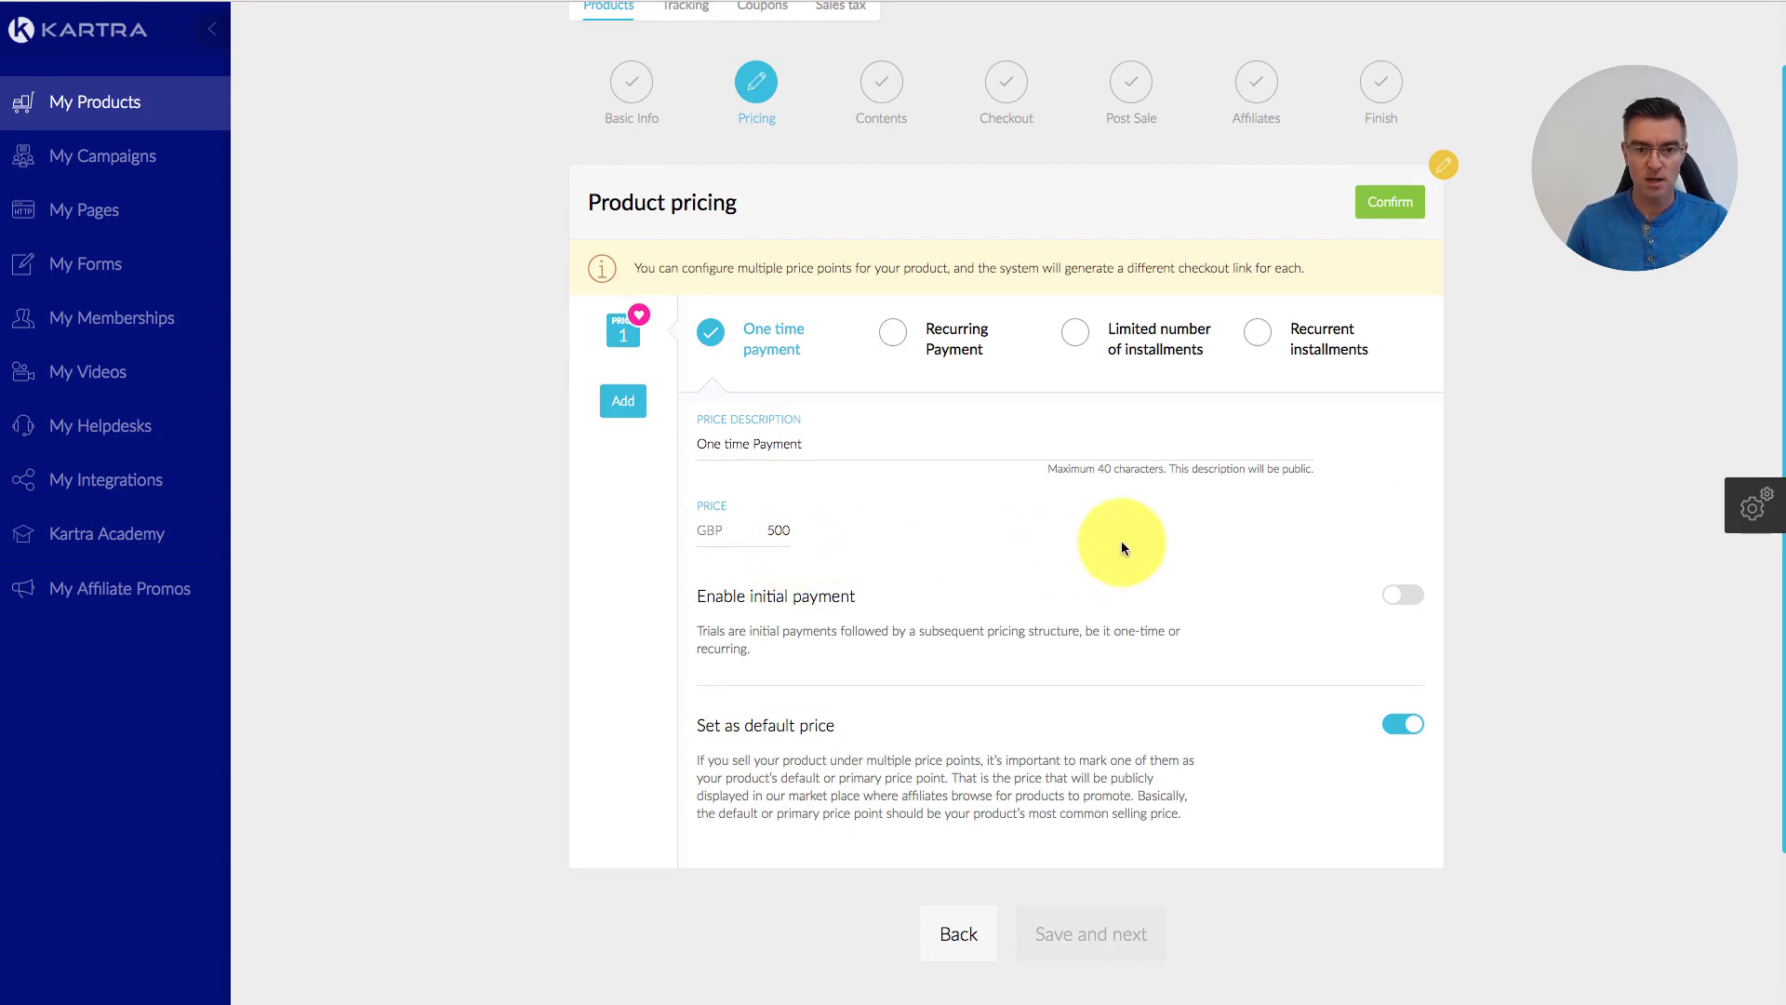
scroll(1176, 562, down, 1)
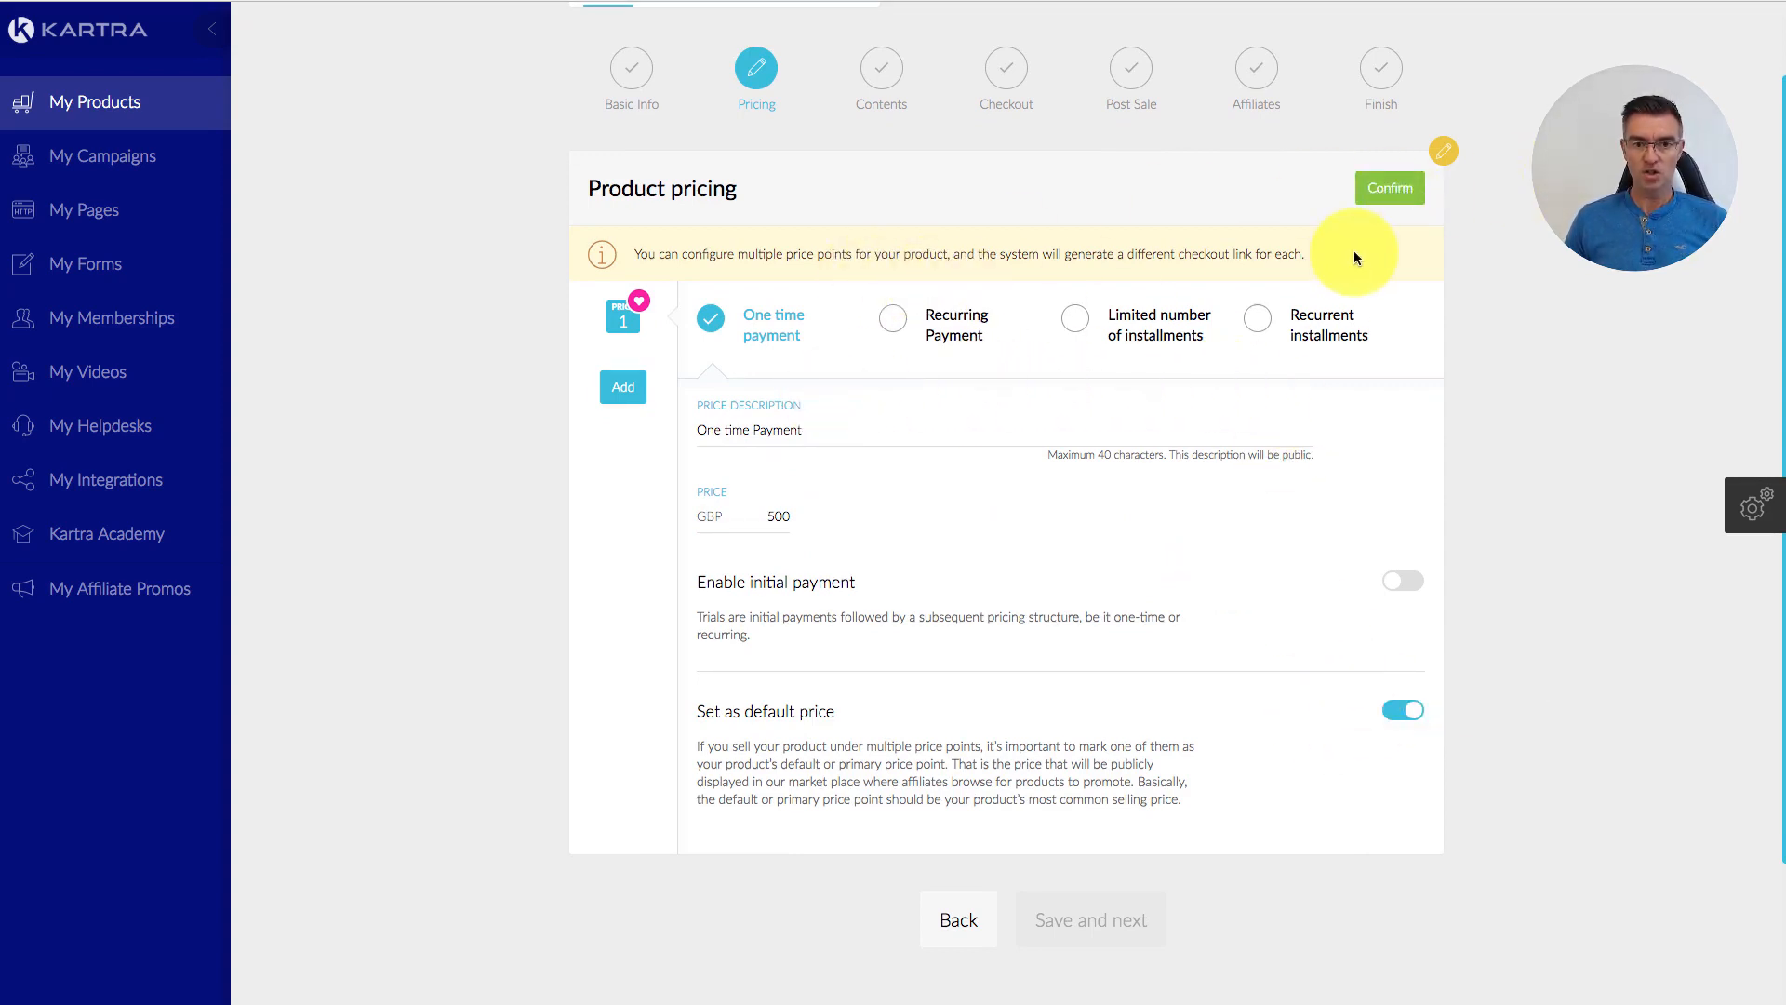
click(629, 394)
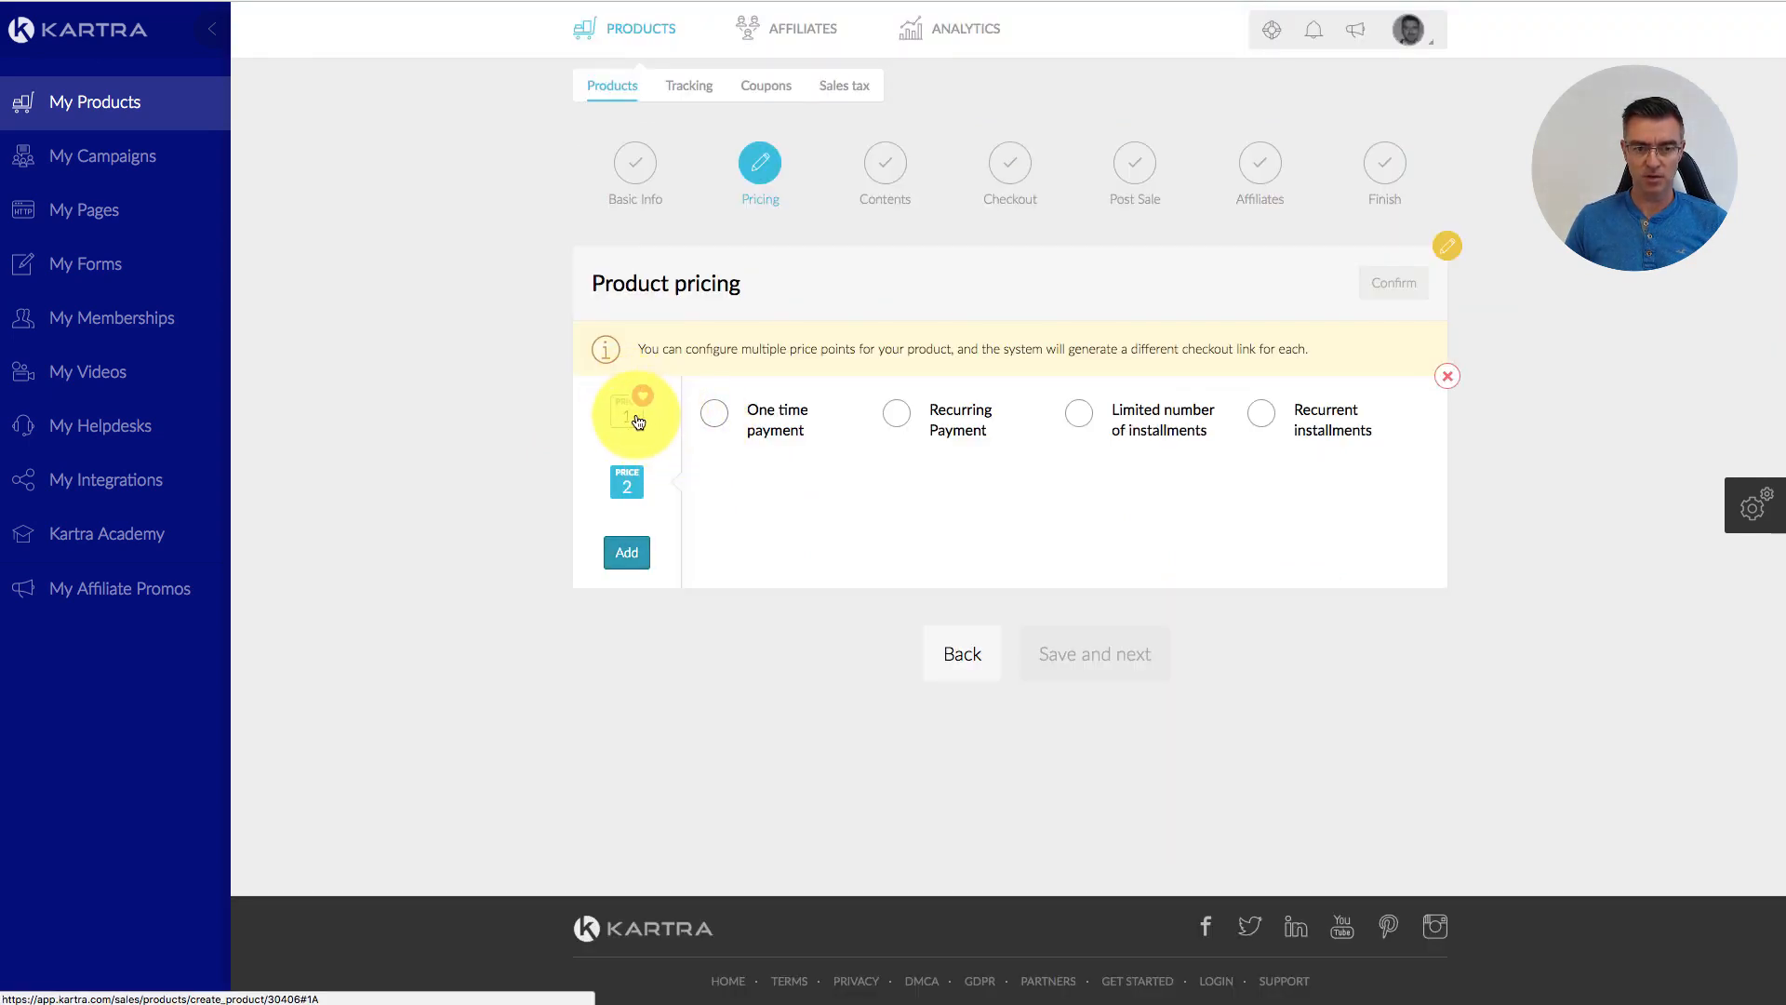
Step: Make price point 2 a limited instalment plan described '3 installments'
click(626, 416)
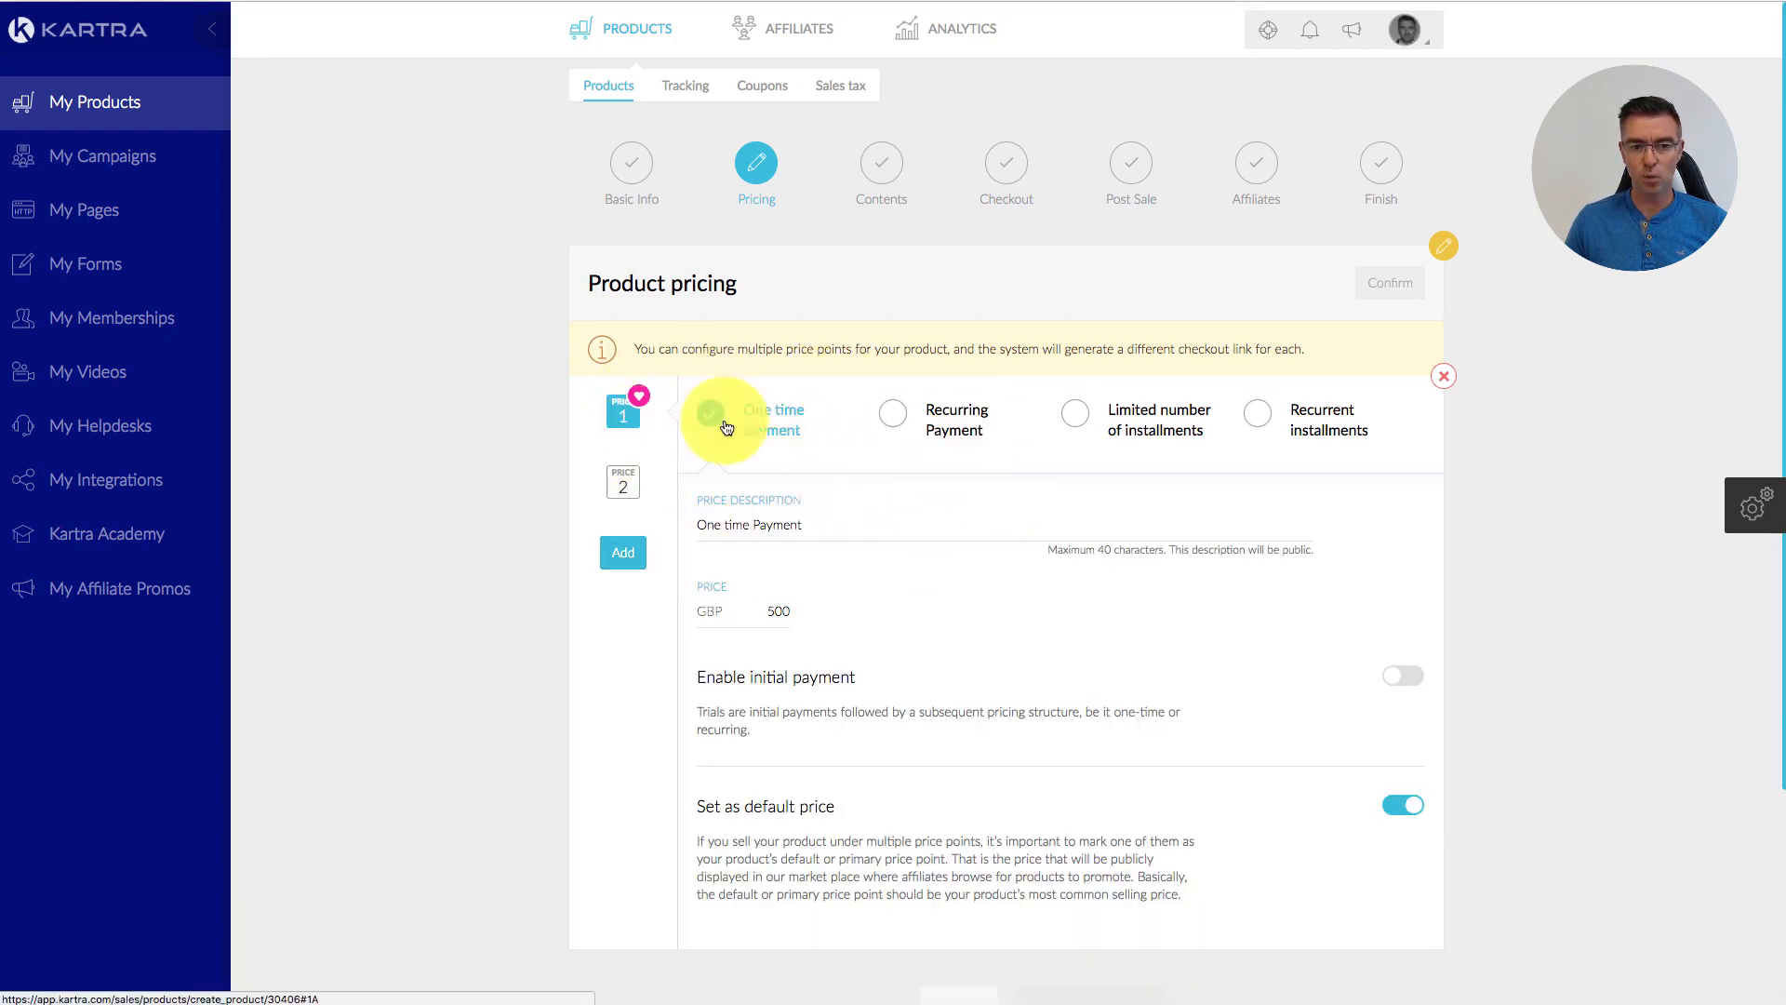
scroll(1088, 526, down, 2)
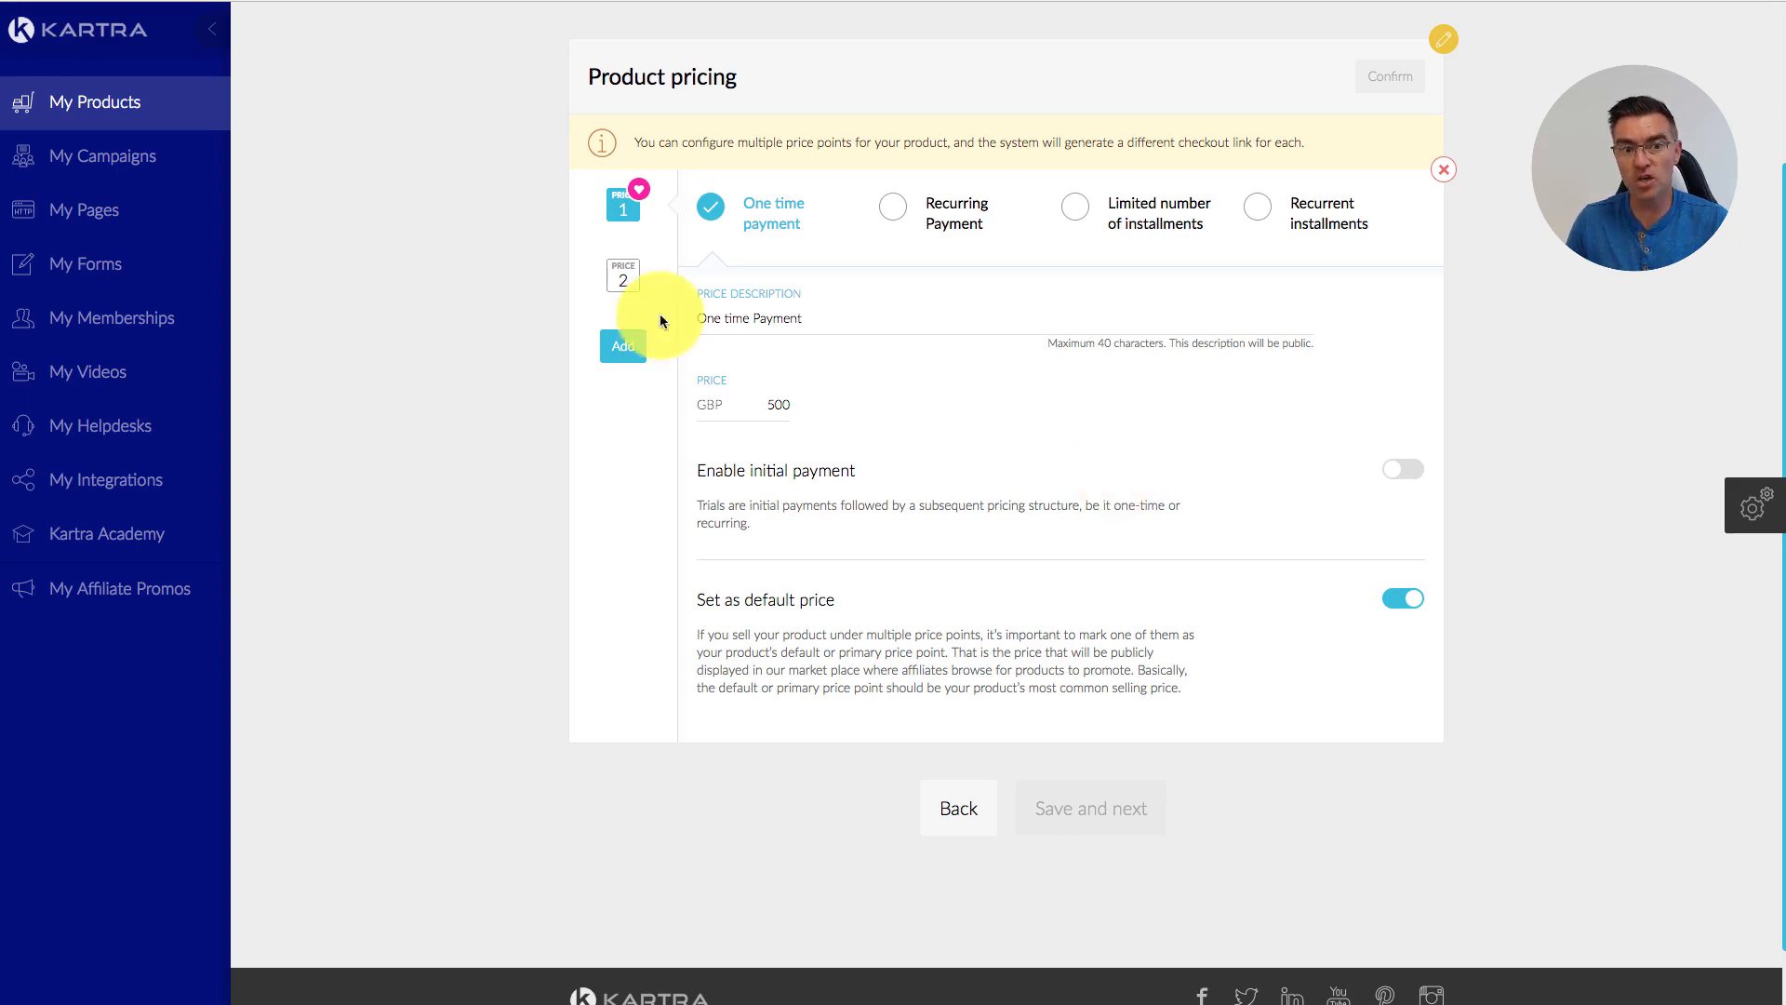
click(621, 279)
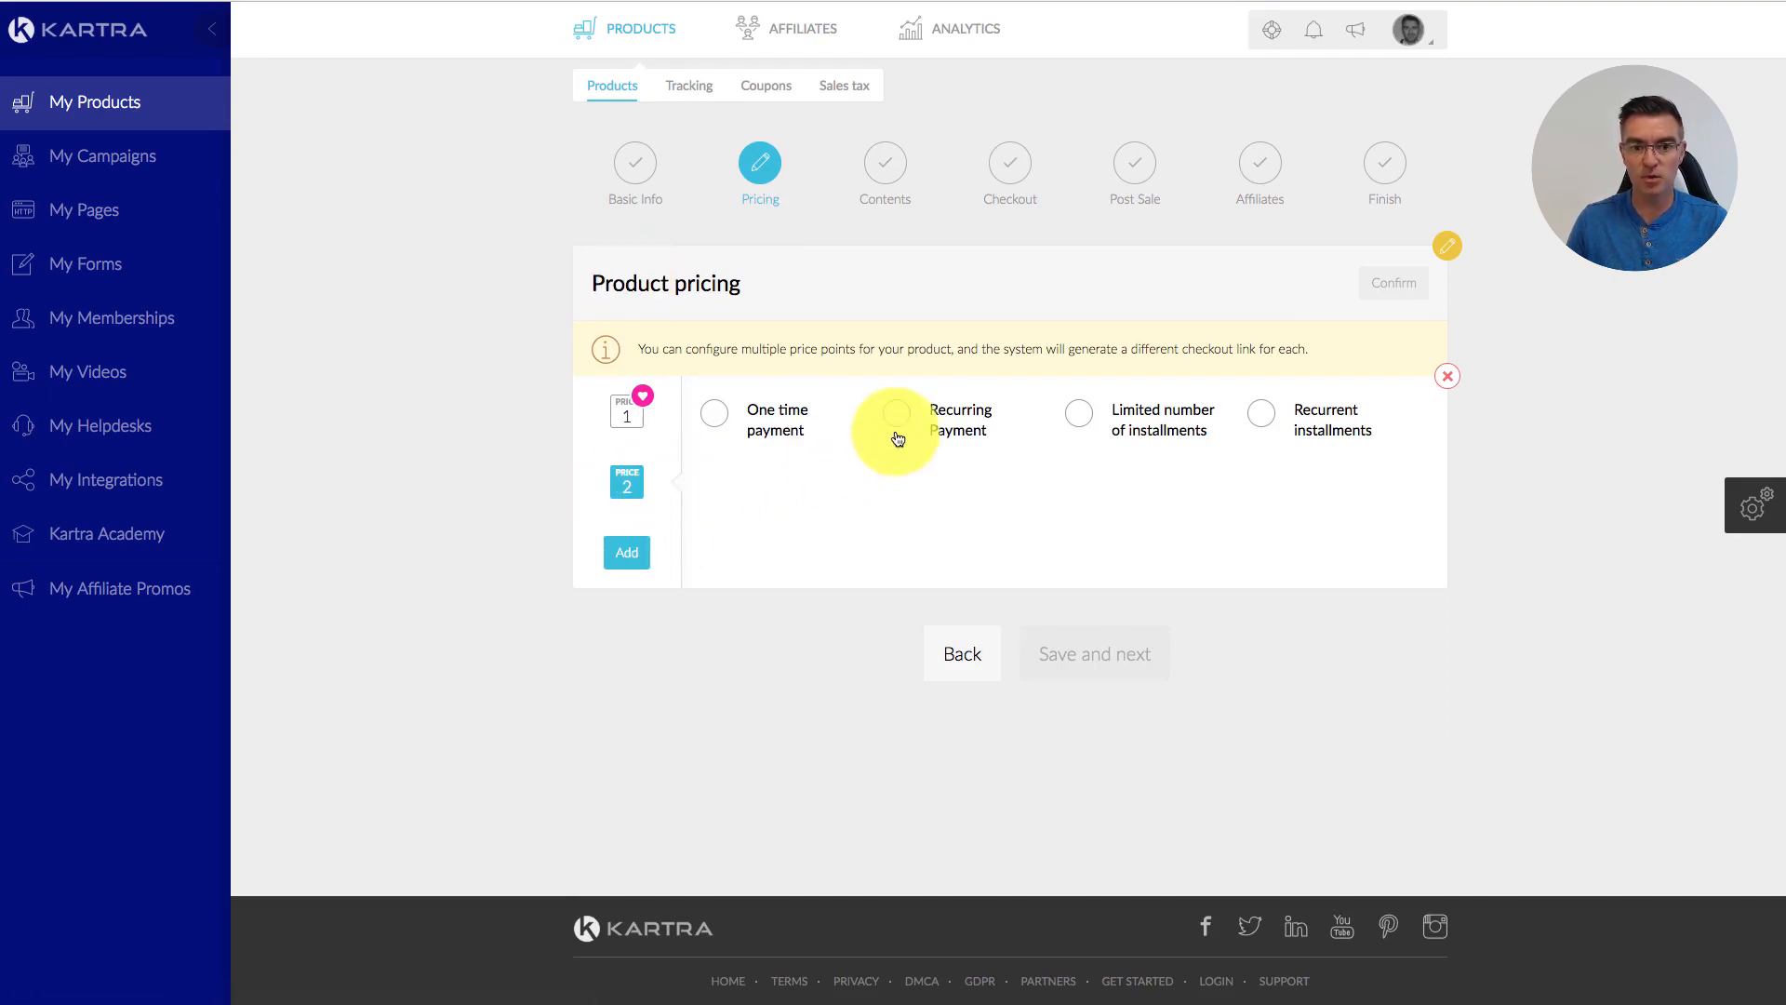
click(1080, 418)
scroll(940, 590, down, 2)
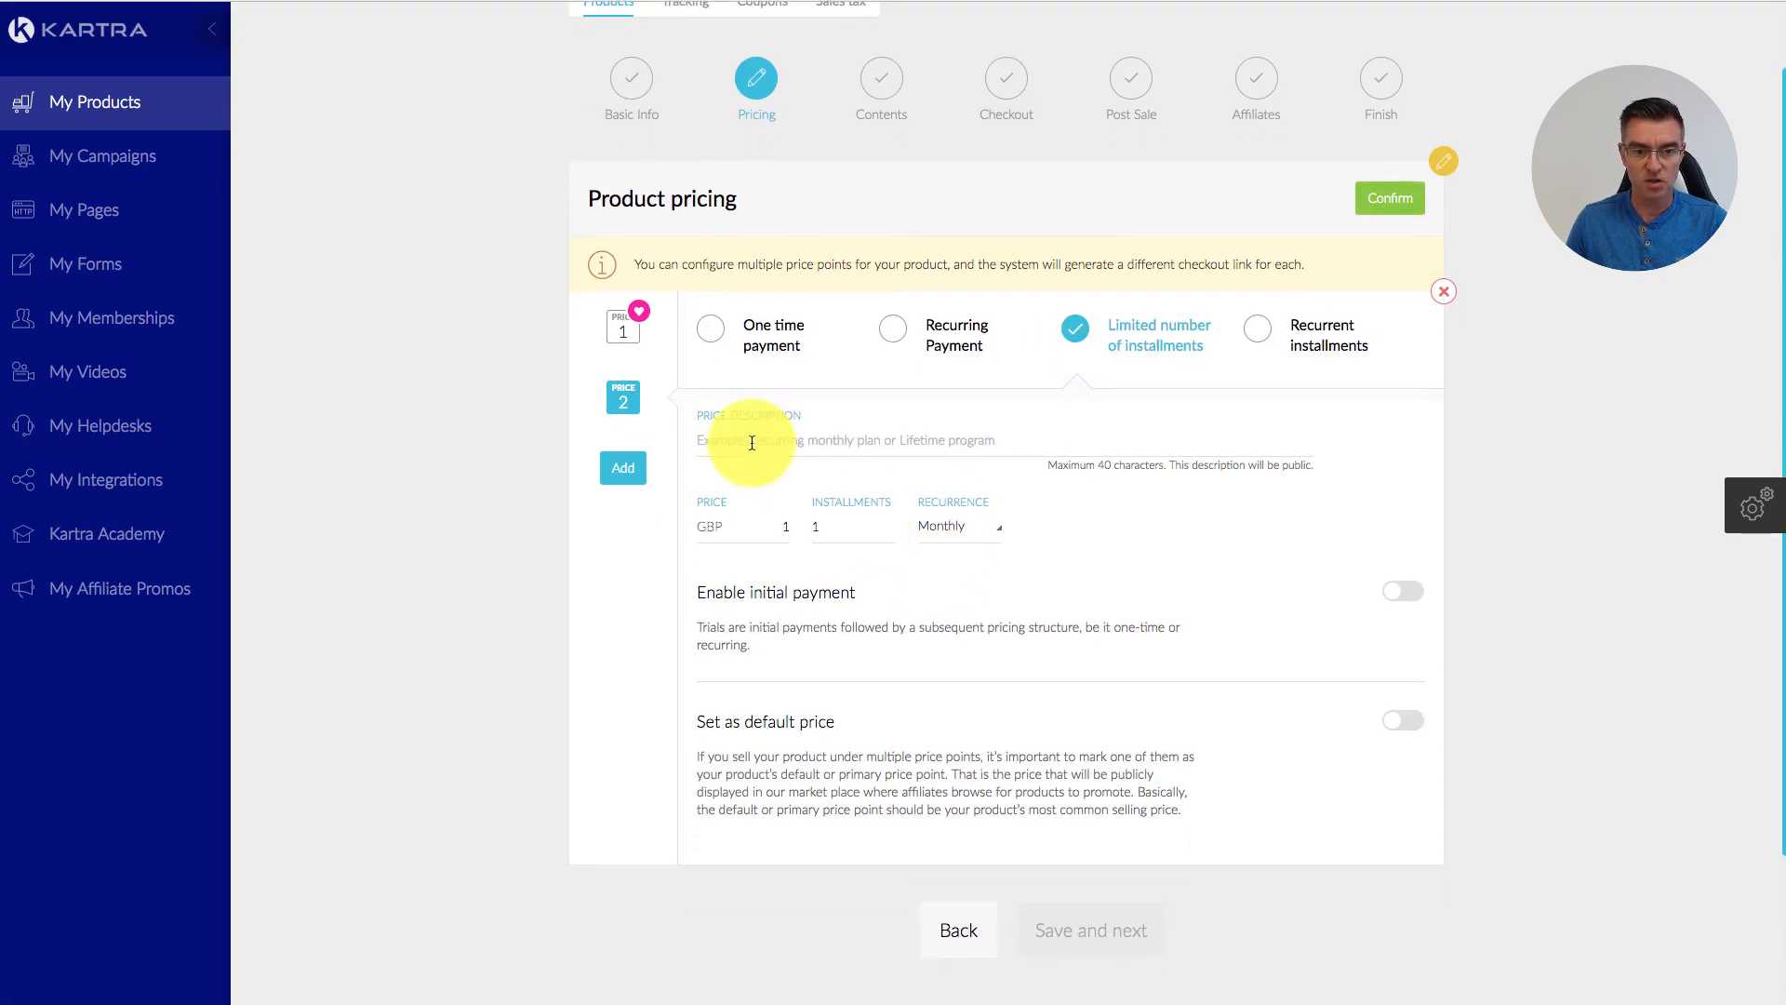
click(751, 436)
text(3 )
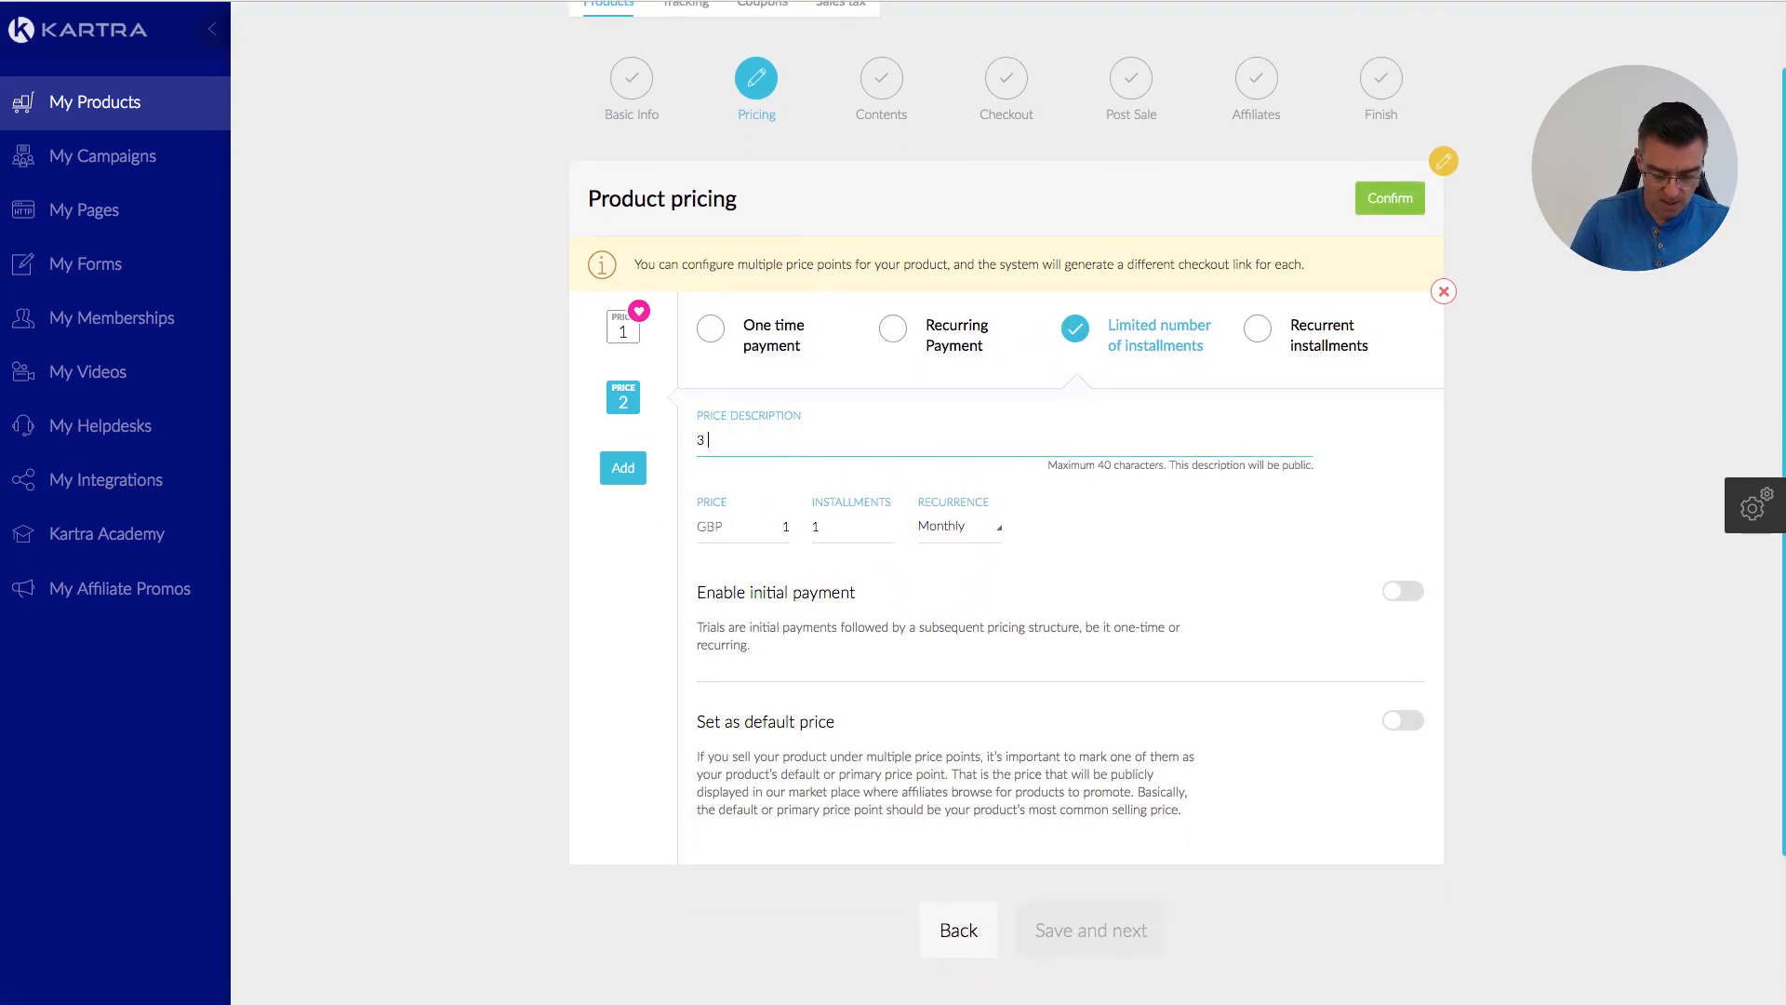
text(installments)
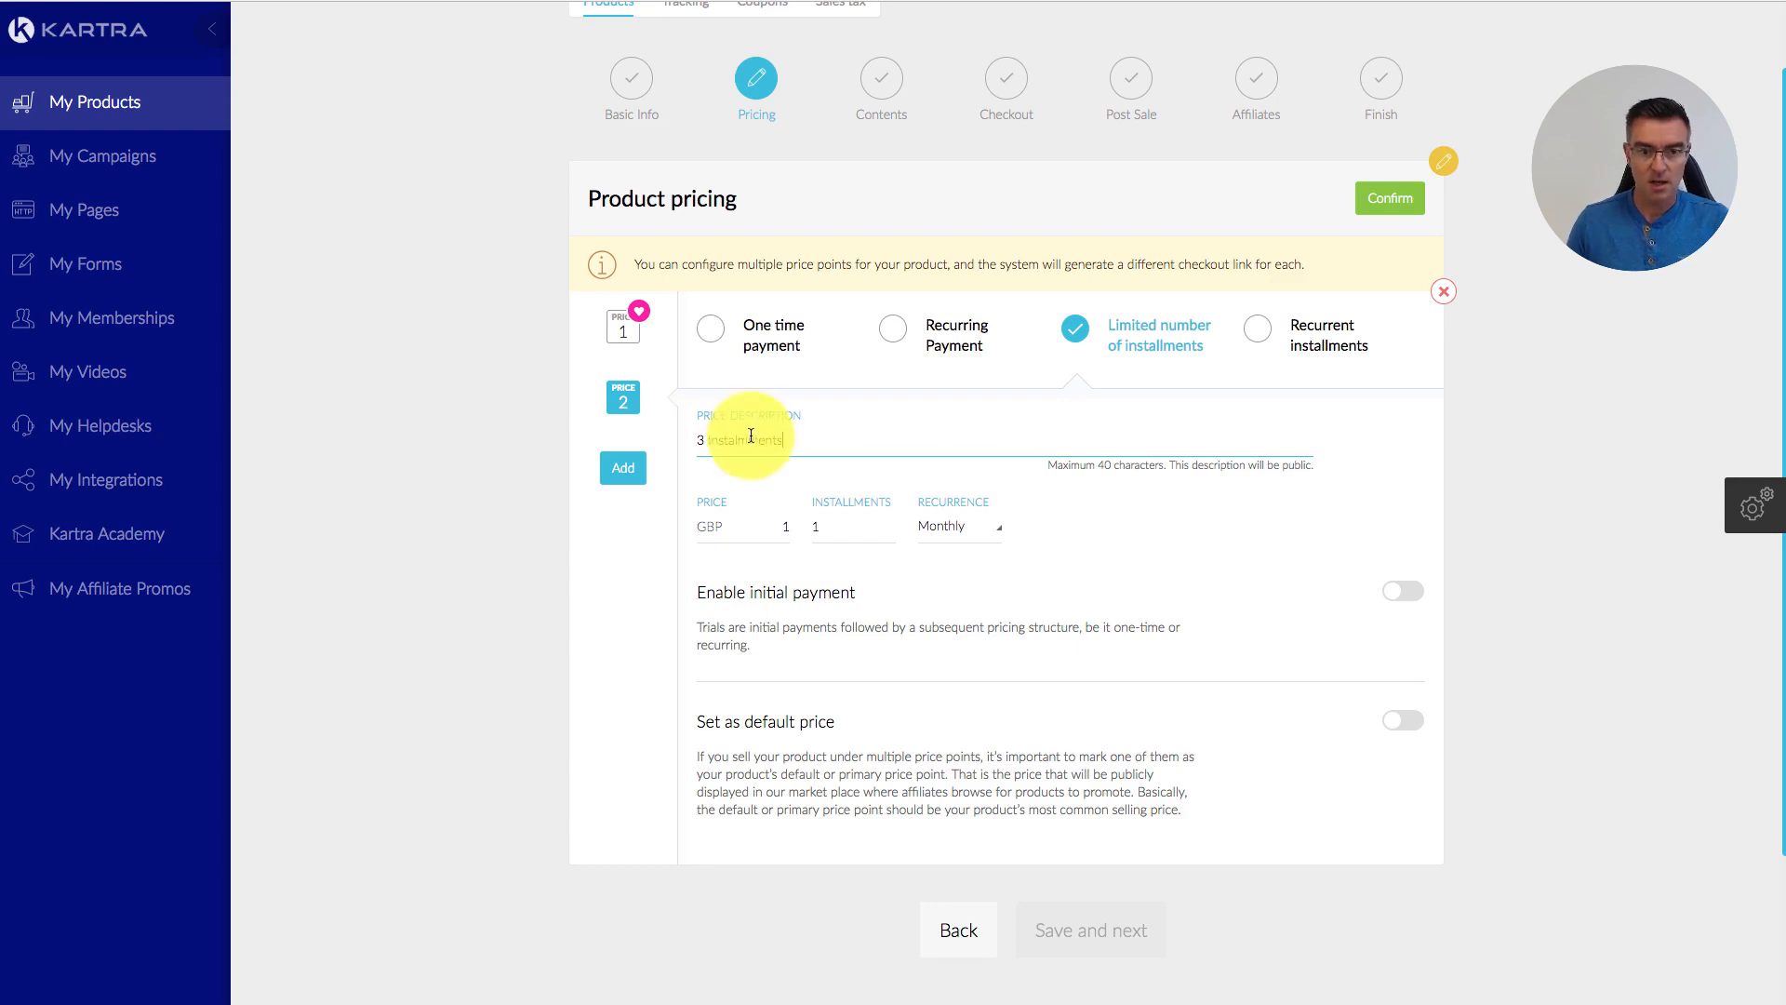
Step: Set 3 instalments of 200 GBP recurring Monthly and confirm both price points
click(824, 529)
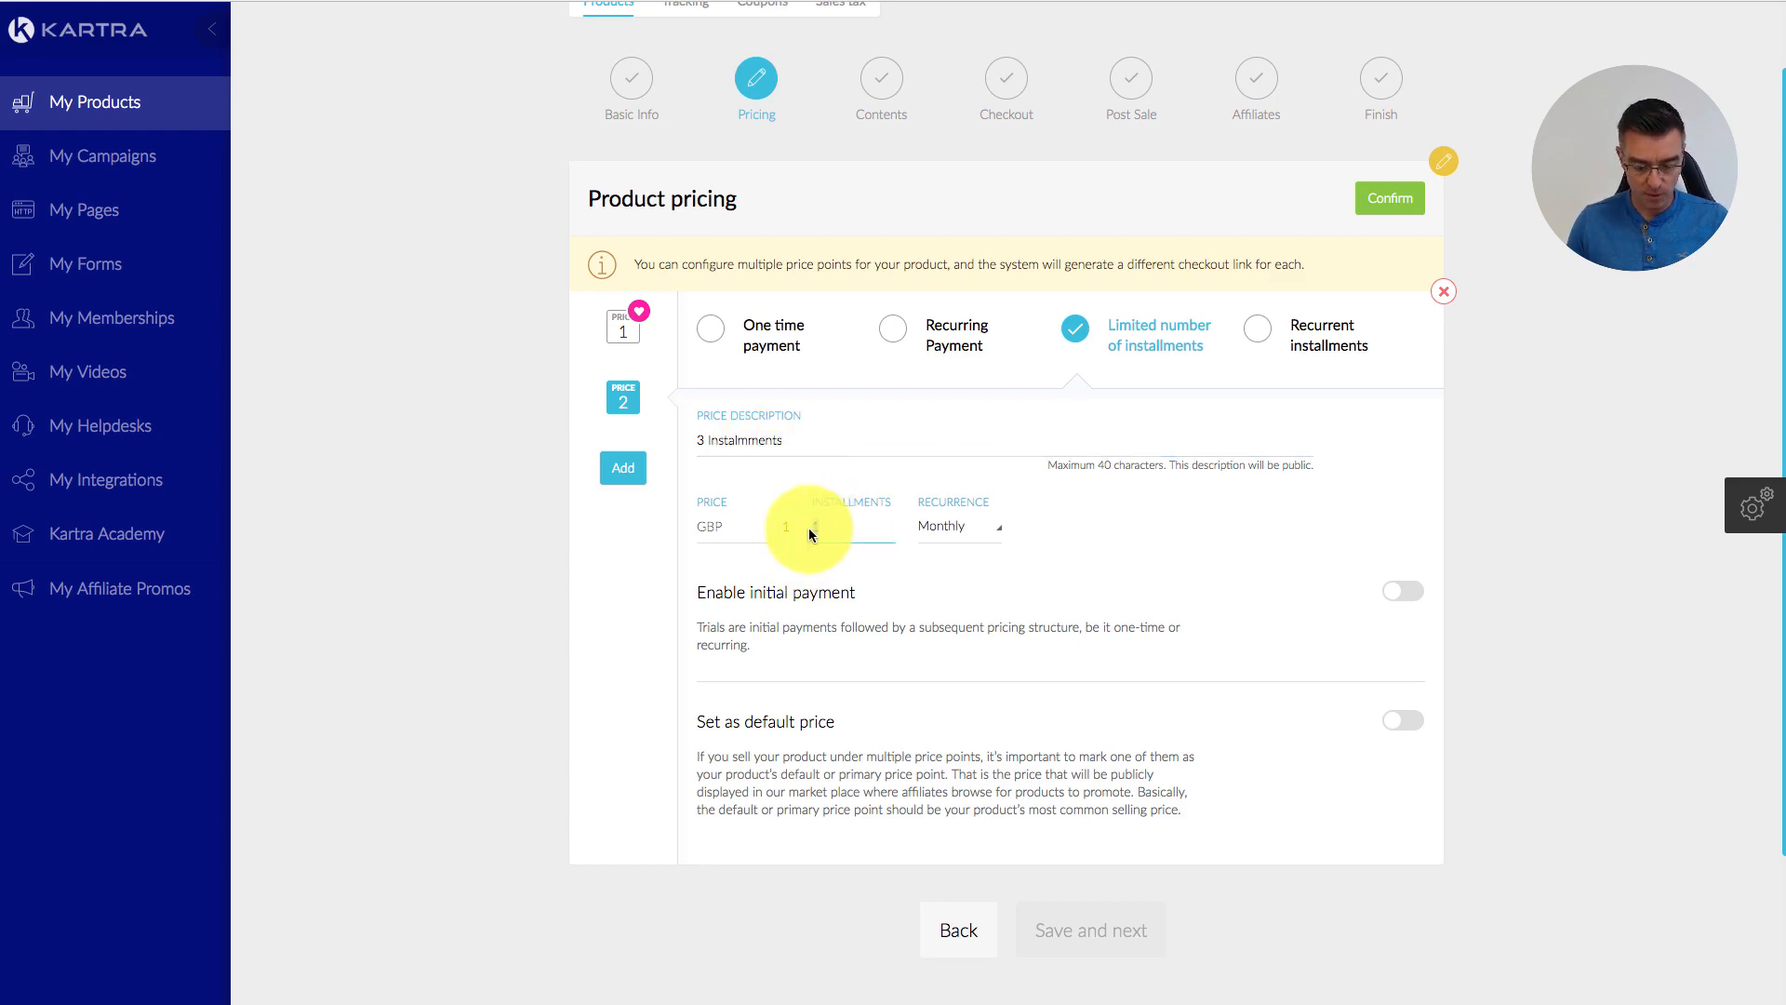
text(3)
click(782, 527)
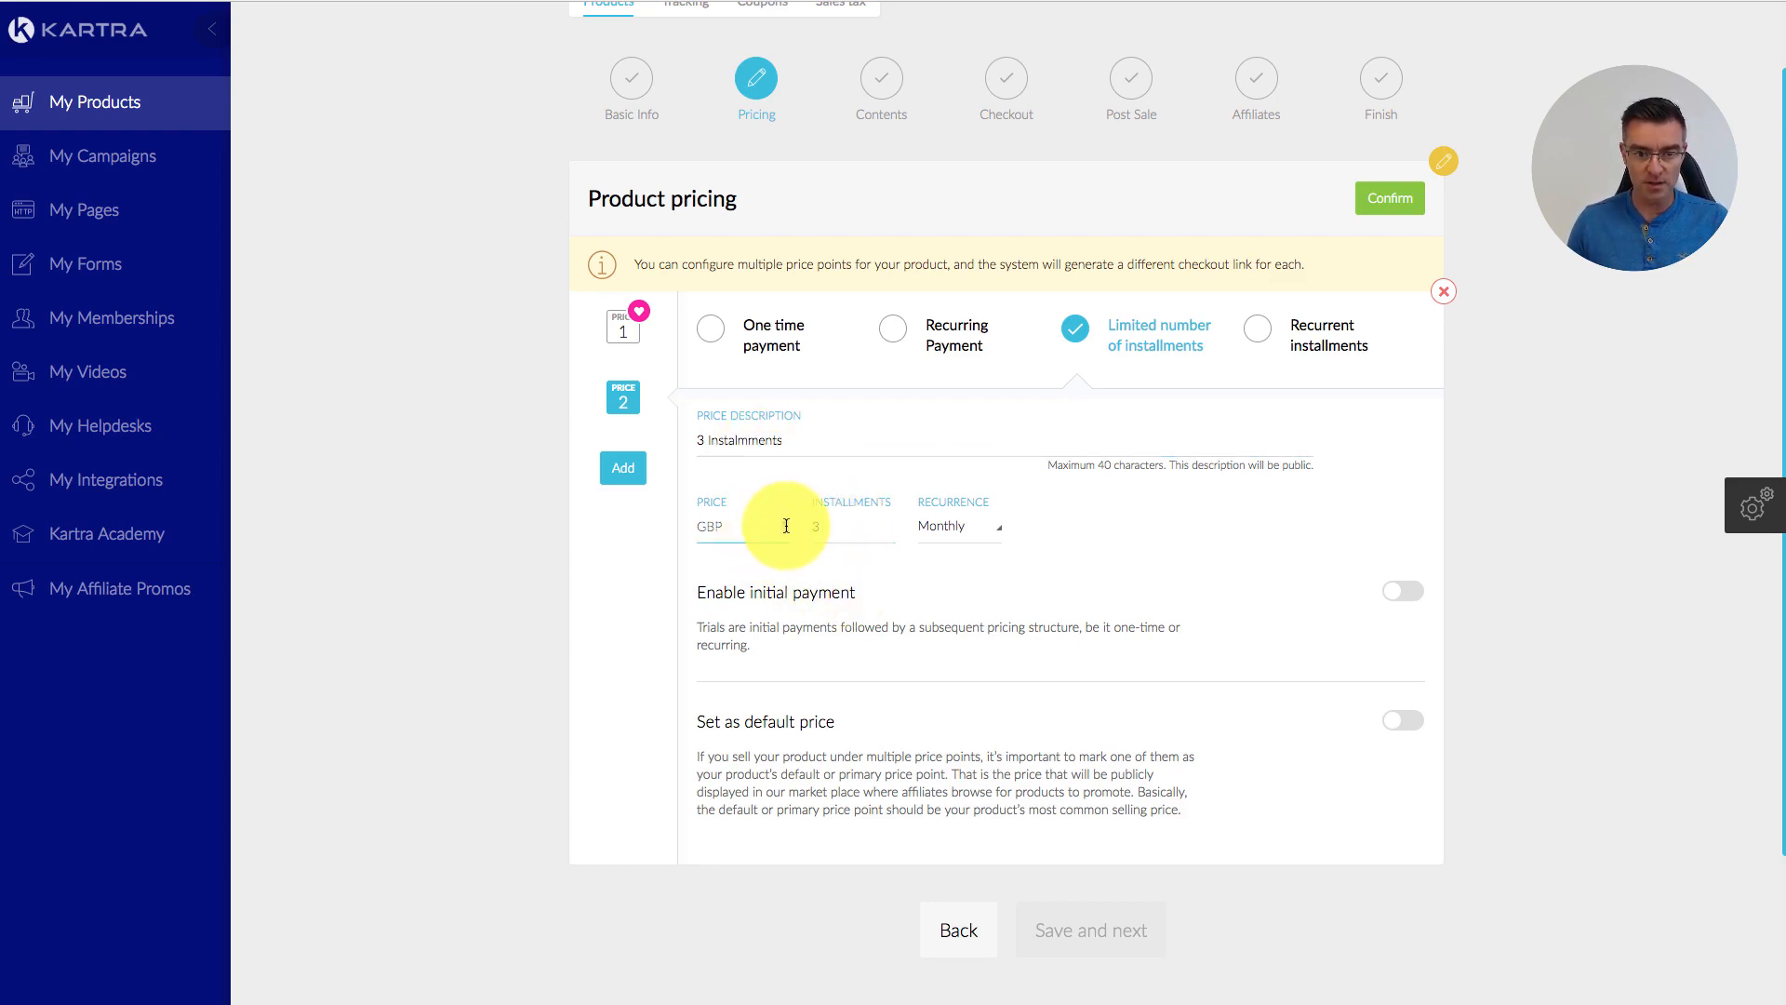
double_click(786, 527)
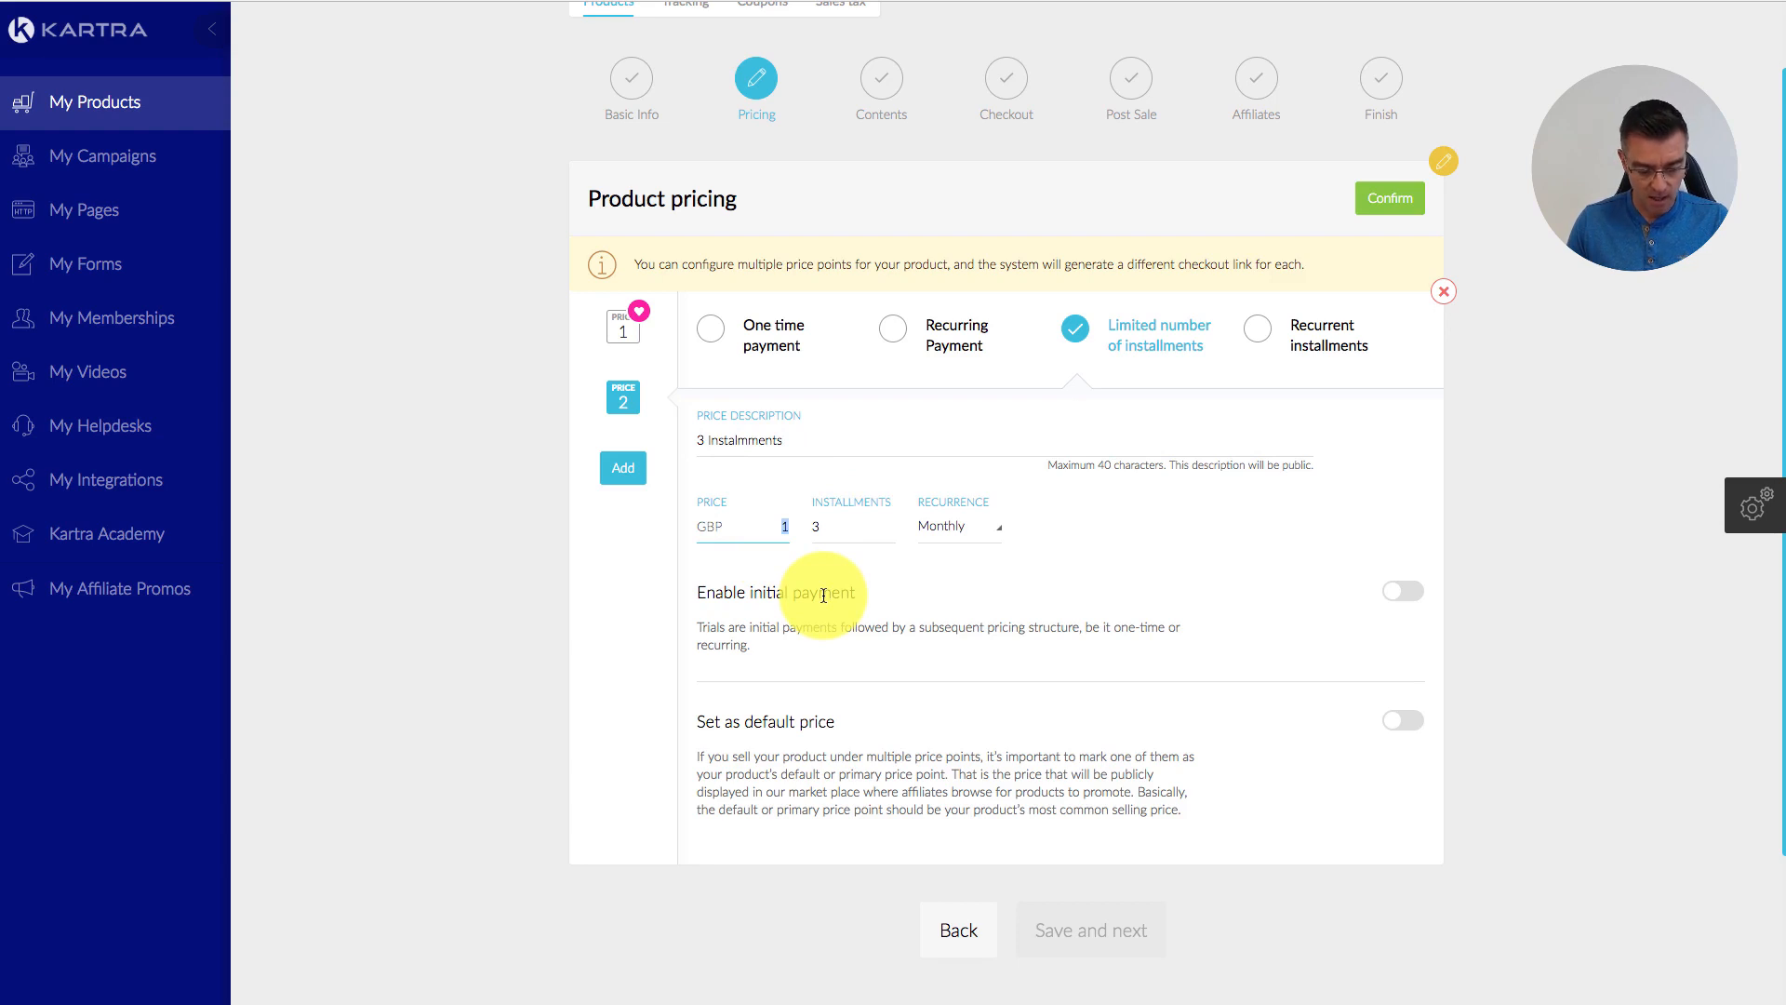
text(200)
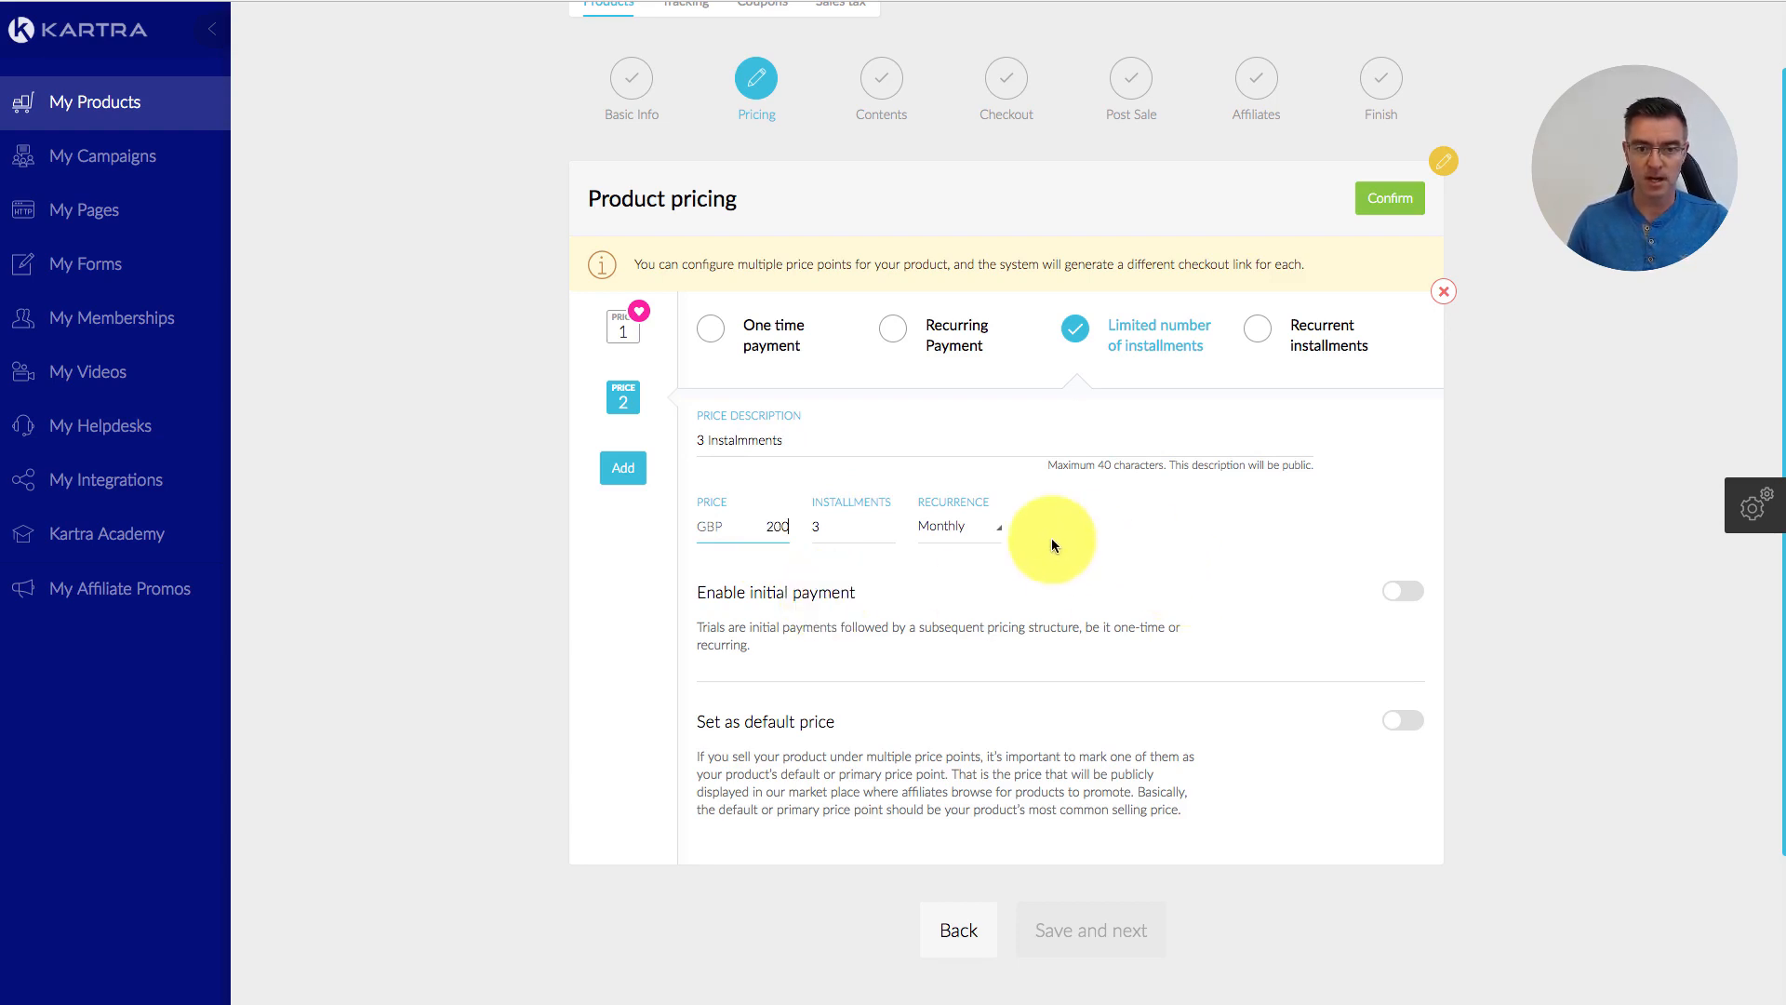
click(975, 539)
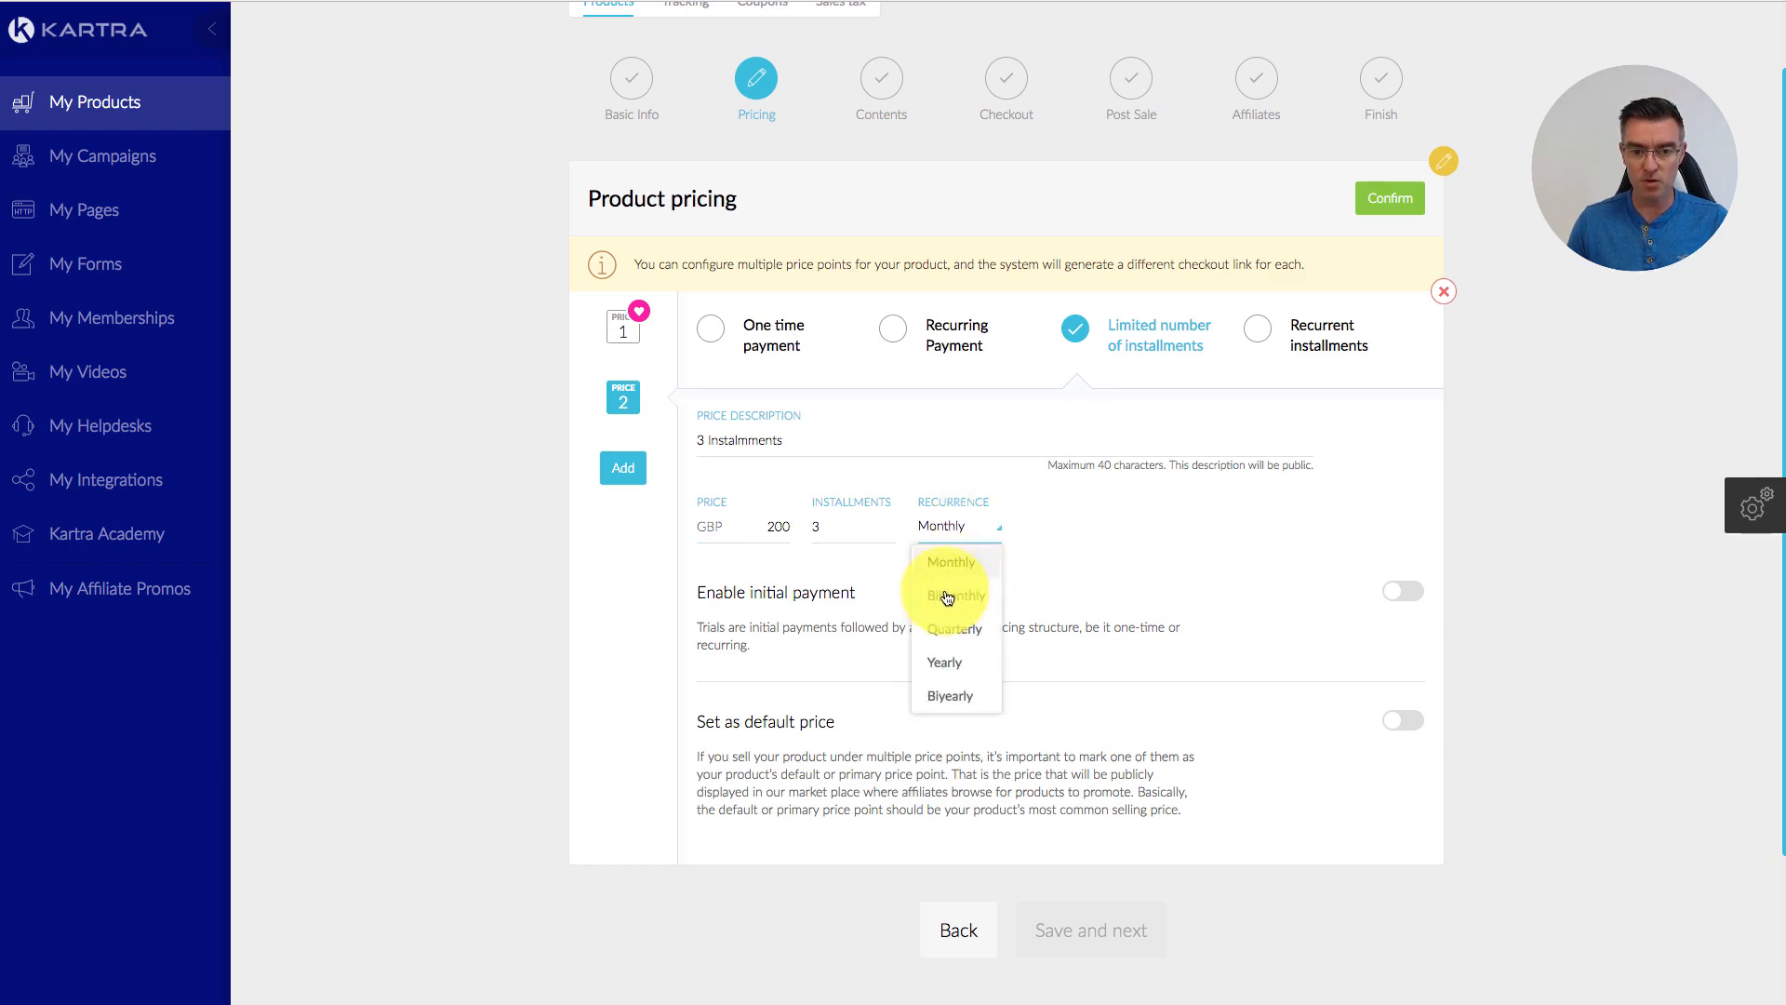
click(1112, 566)
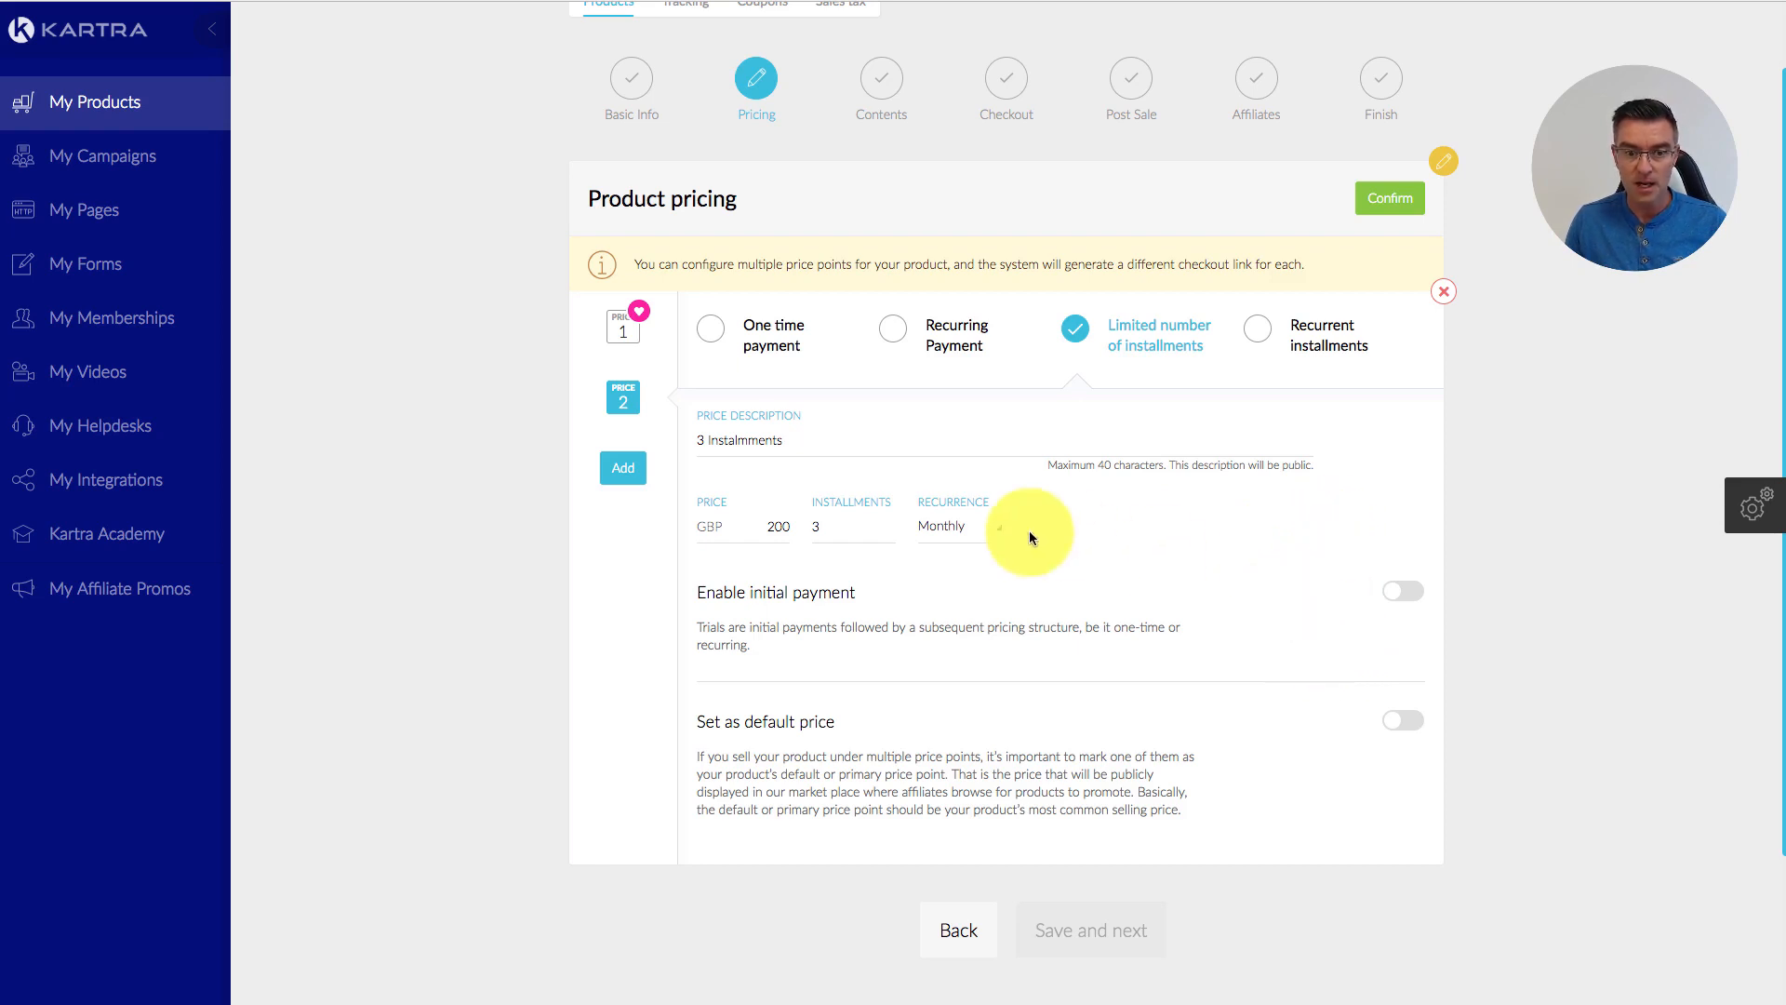
click(1408, 202)
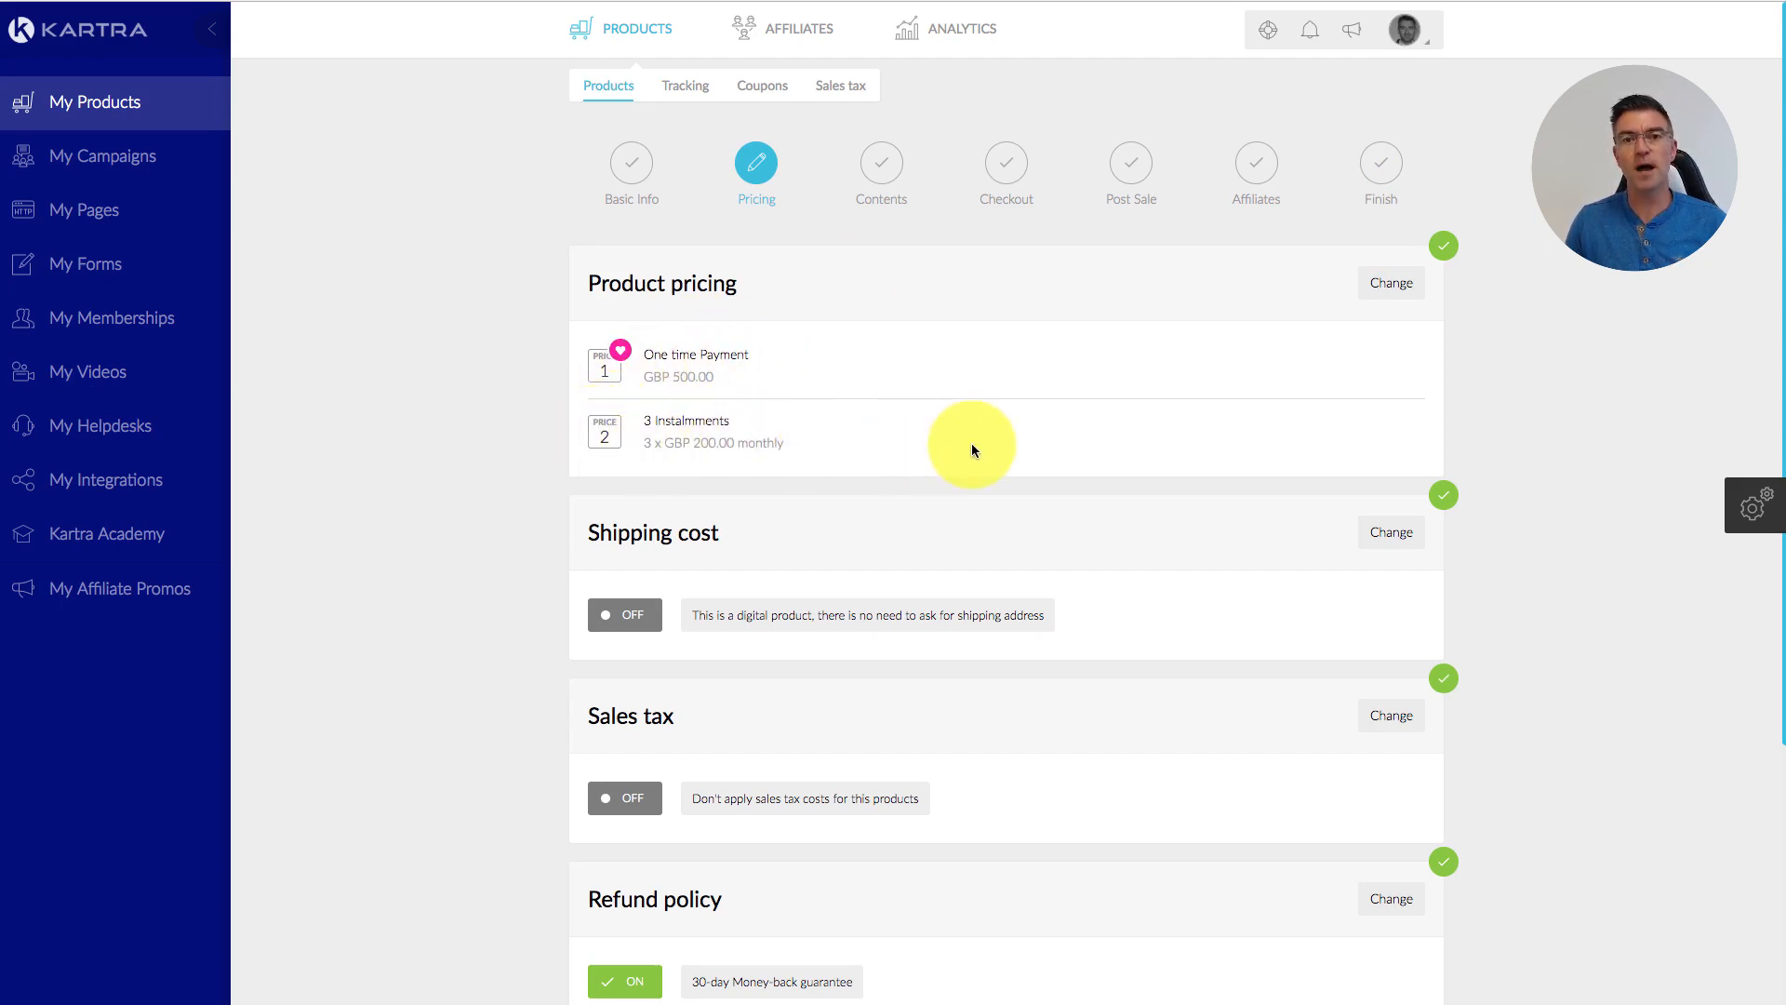
Step: Scroll through the pricing summary to review shipping, sales tax and refund policy settings
scroll(1349, 430, down, 4)
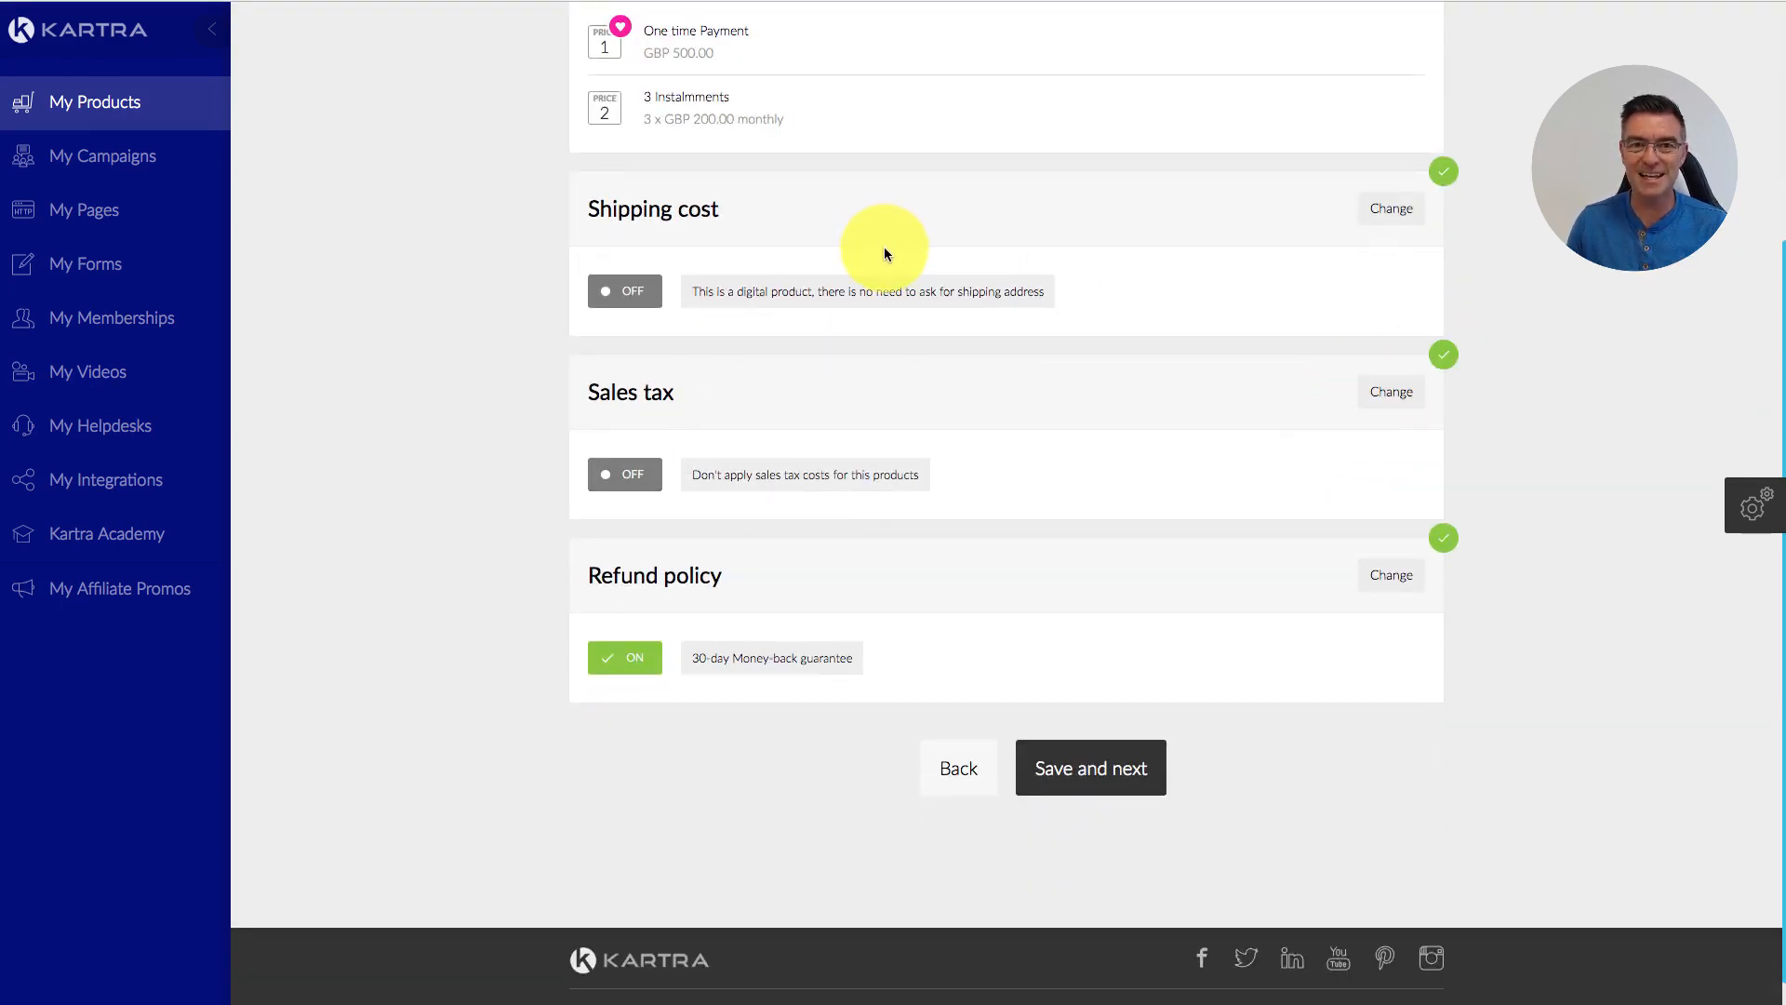
scroll(1132, 262, up, 1)
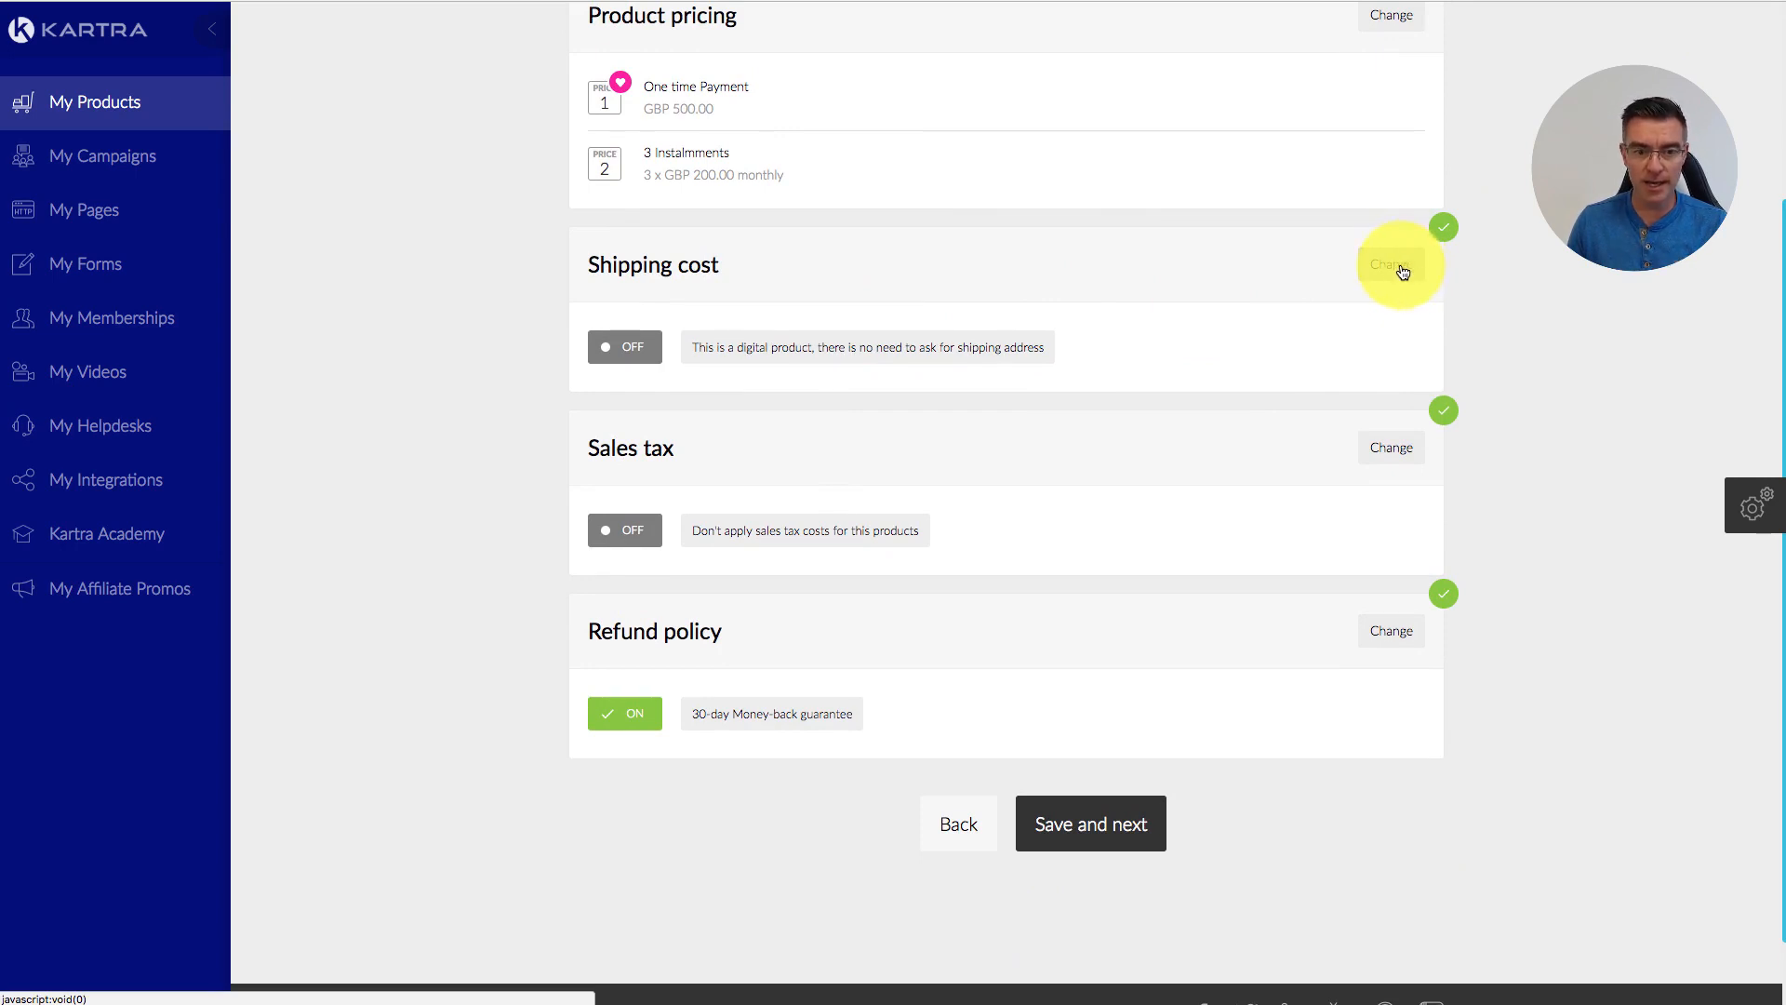
Step: Turn on Apply sales tax, leave every regional rate at 0.00%, and confirm it
click(1402, 452)
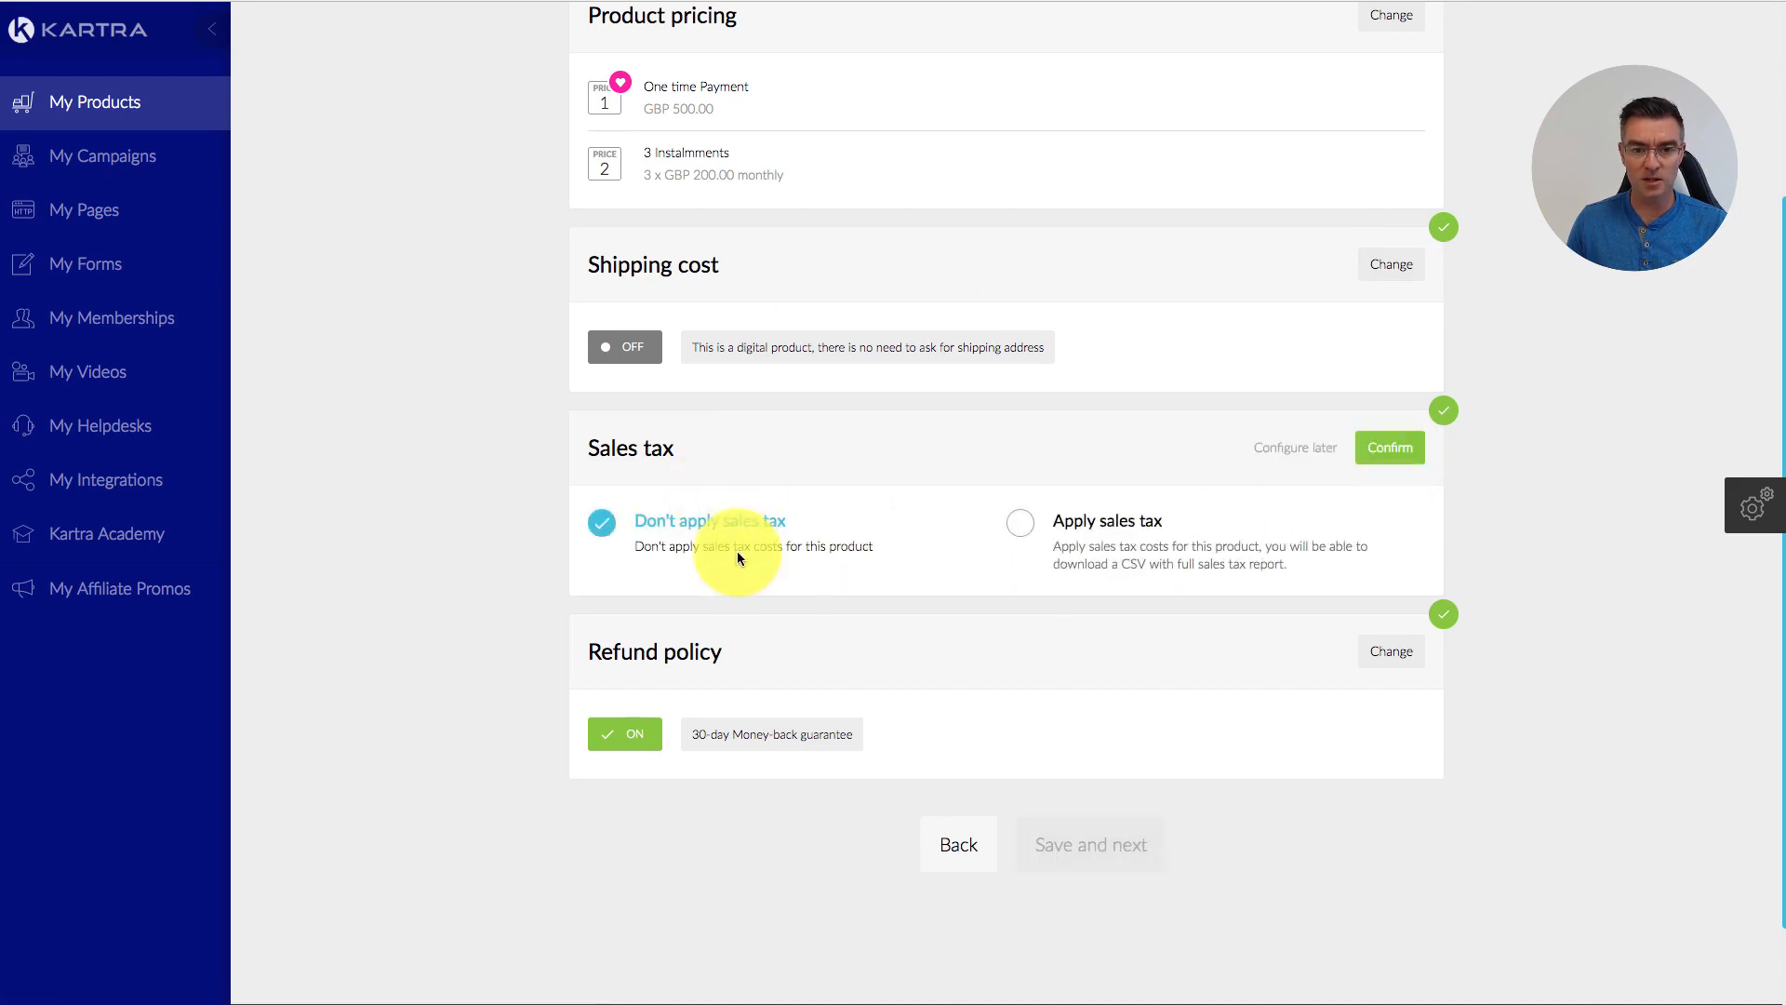
click(1016, 523)
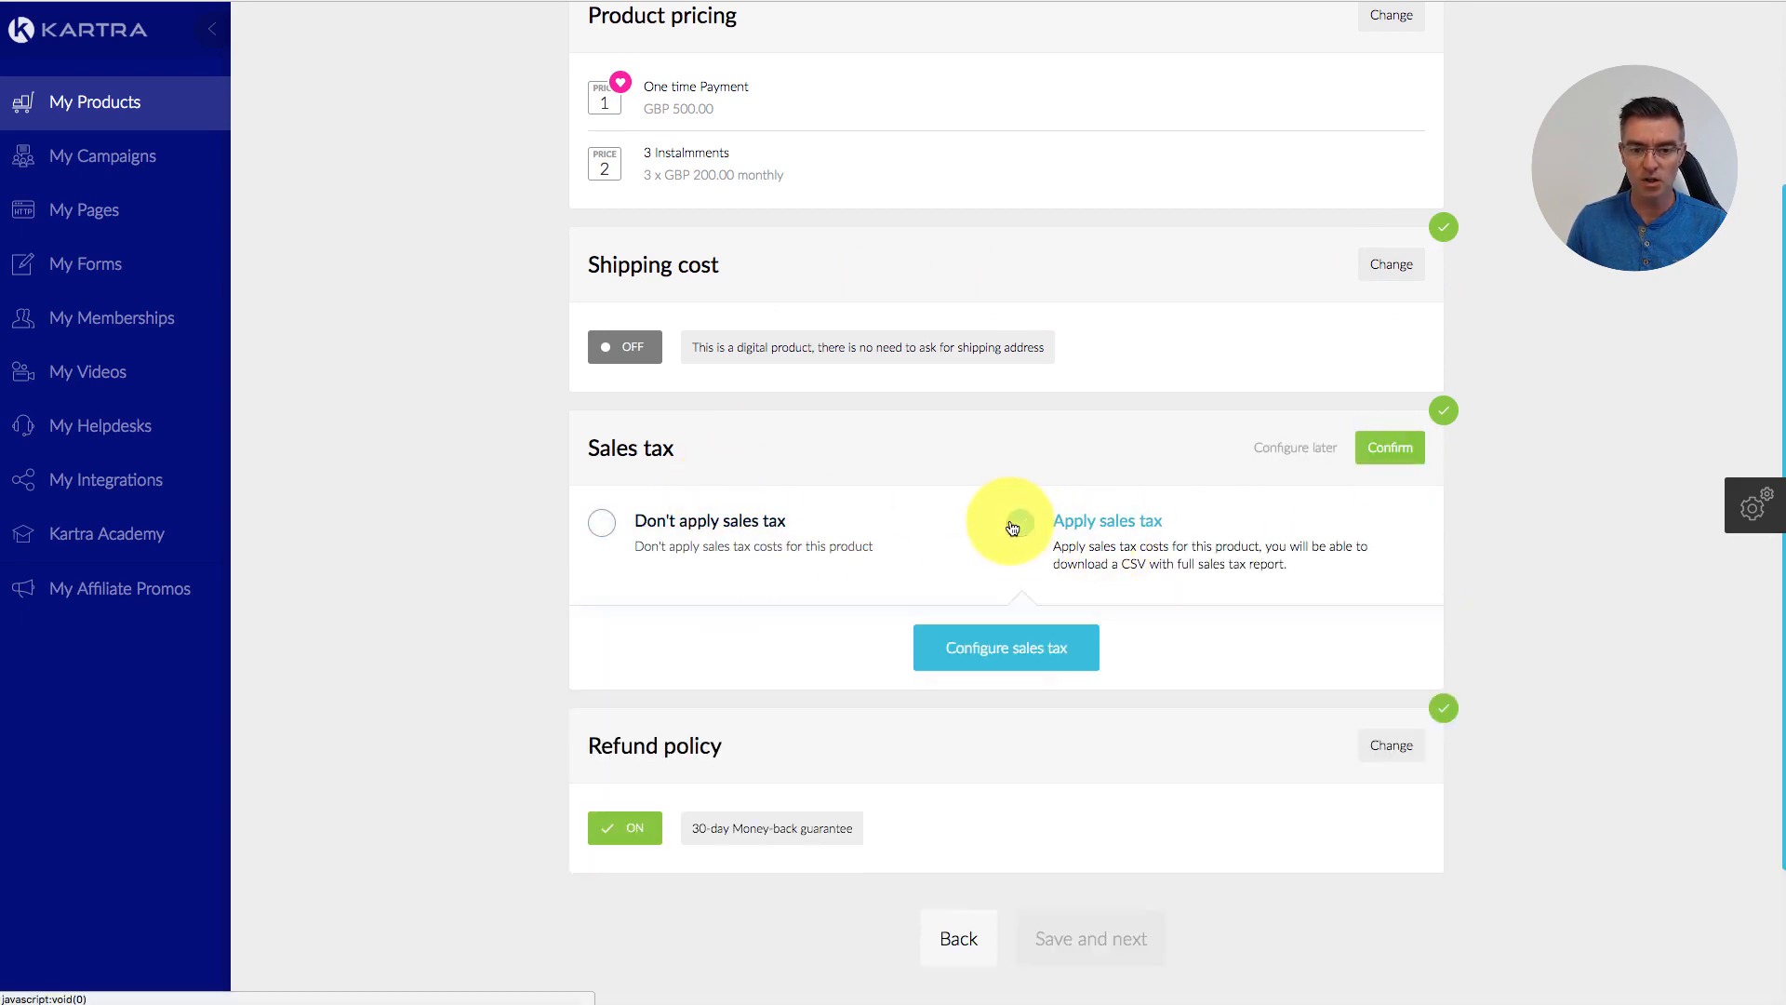
click(1026, 658)
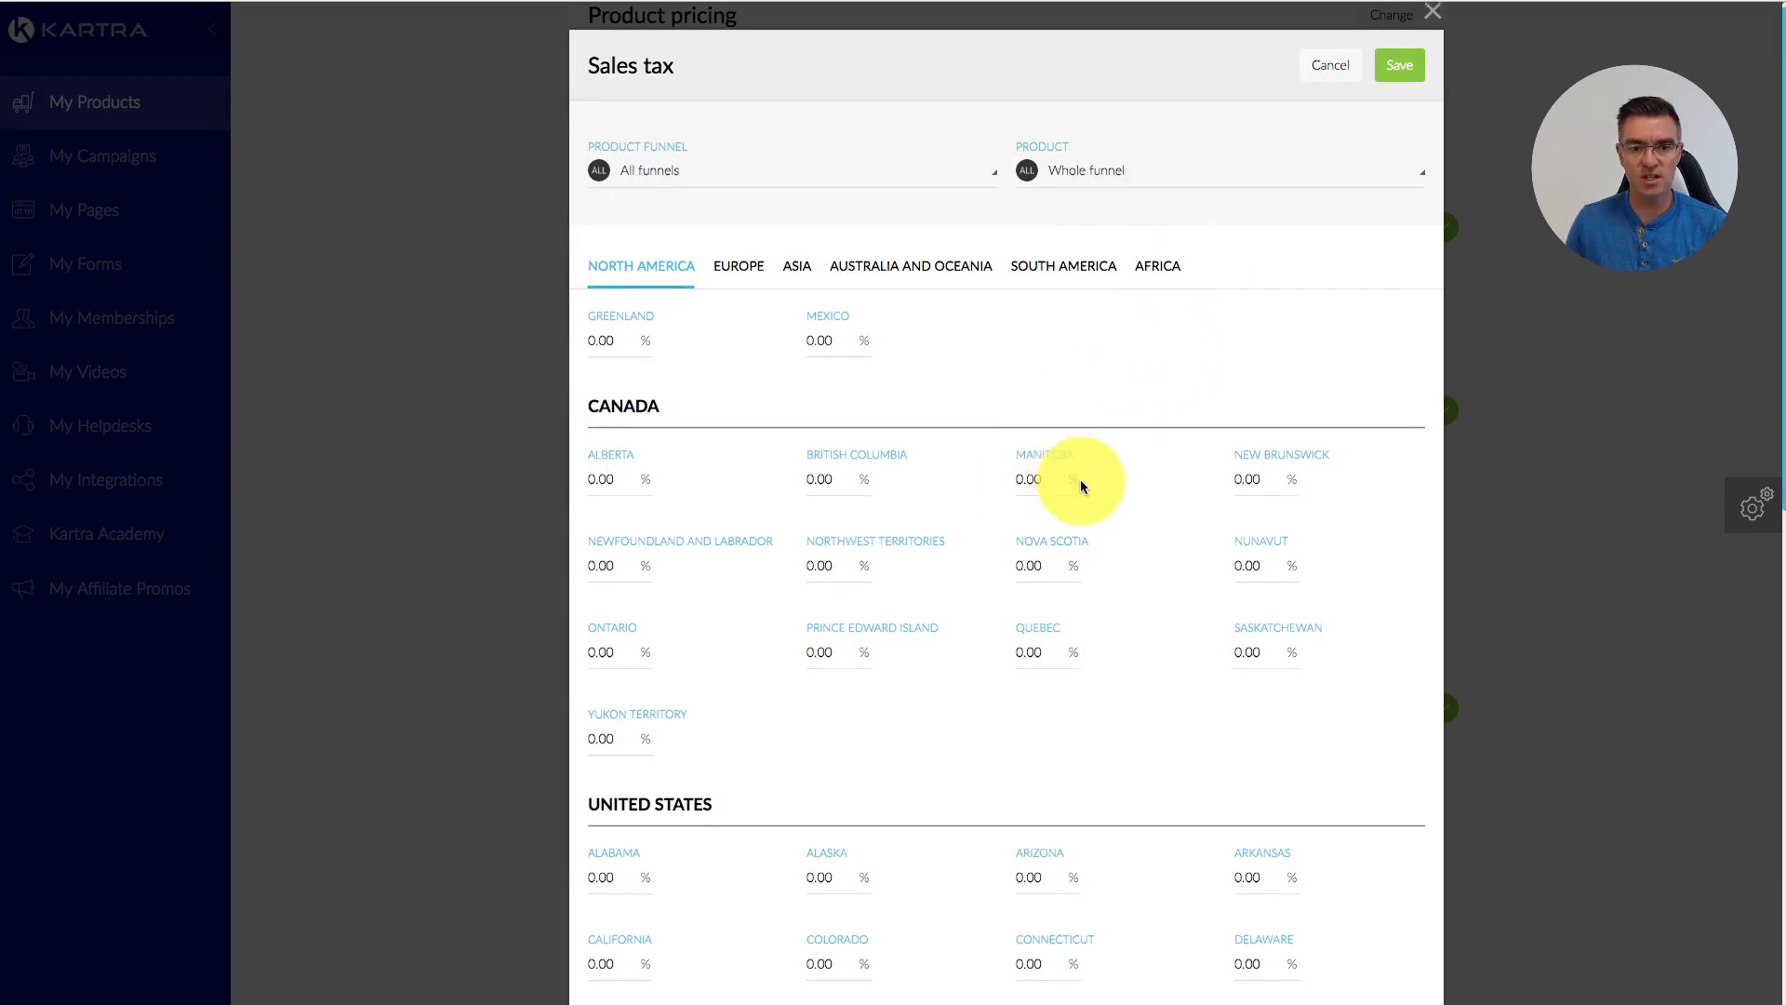
scroll(1081, 478, down, 3)
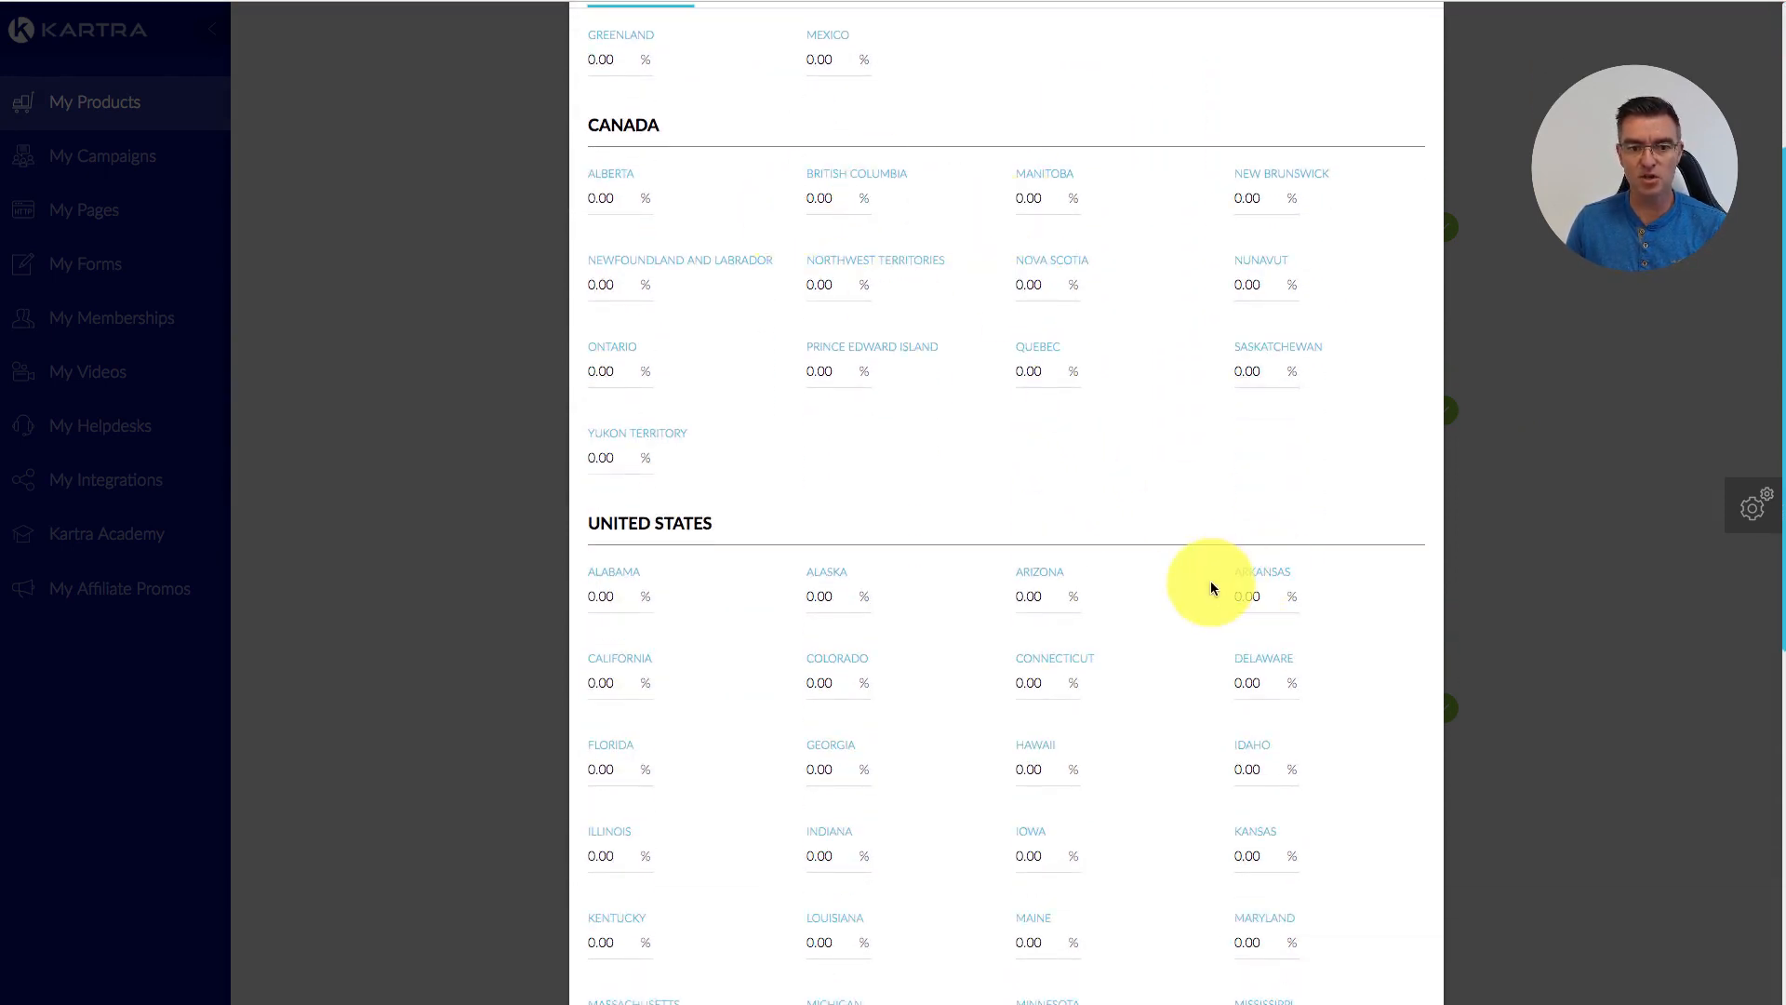
scroll(1210, 586, down, 4)
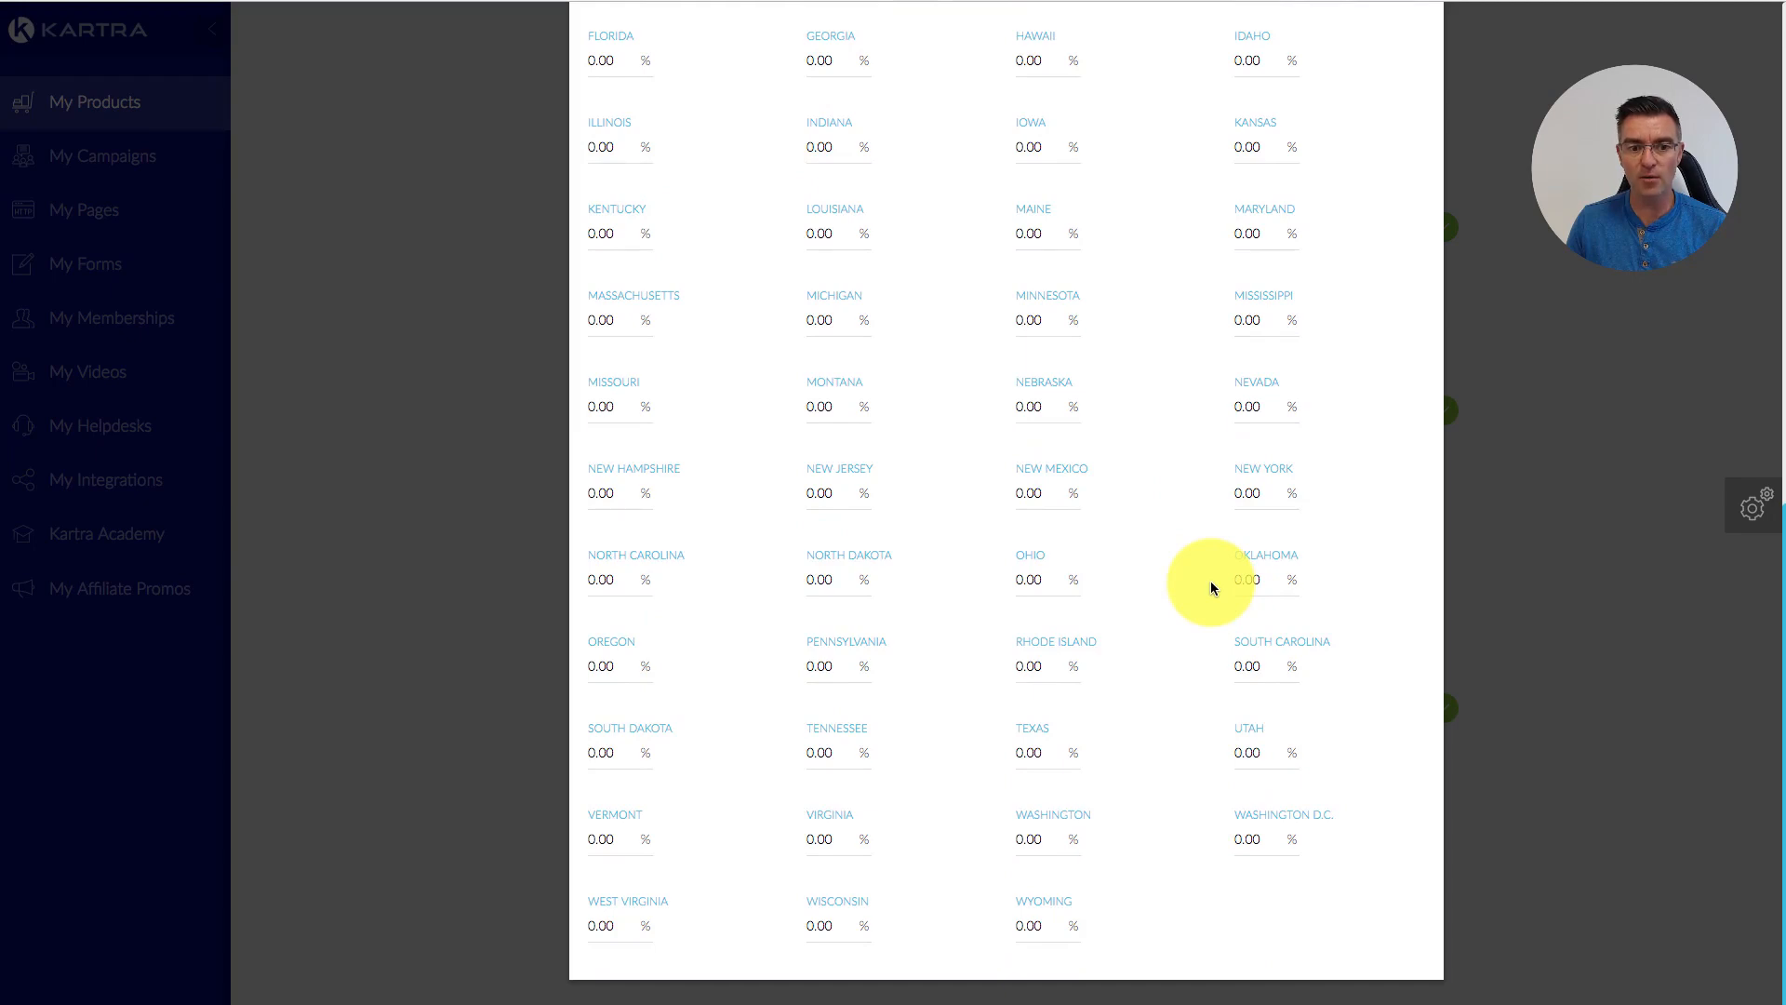
scroll(1210, 581, up, 8)
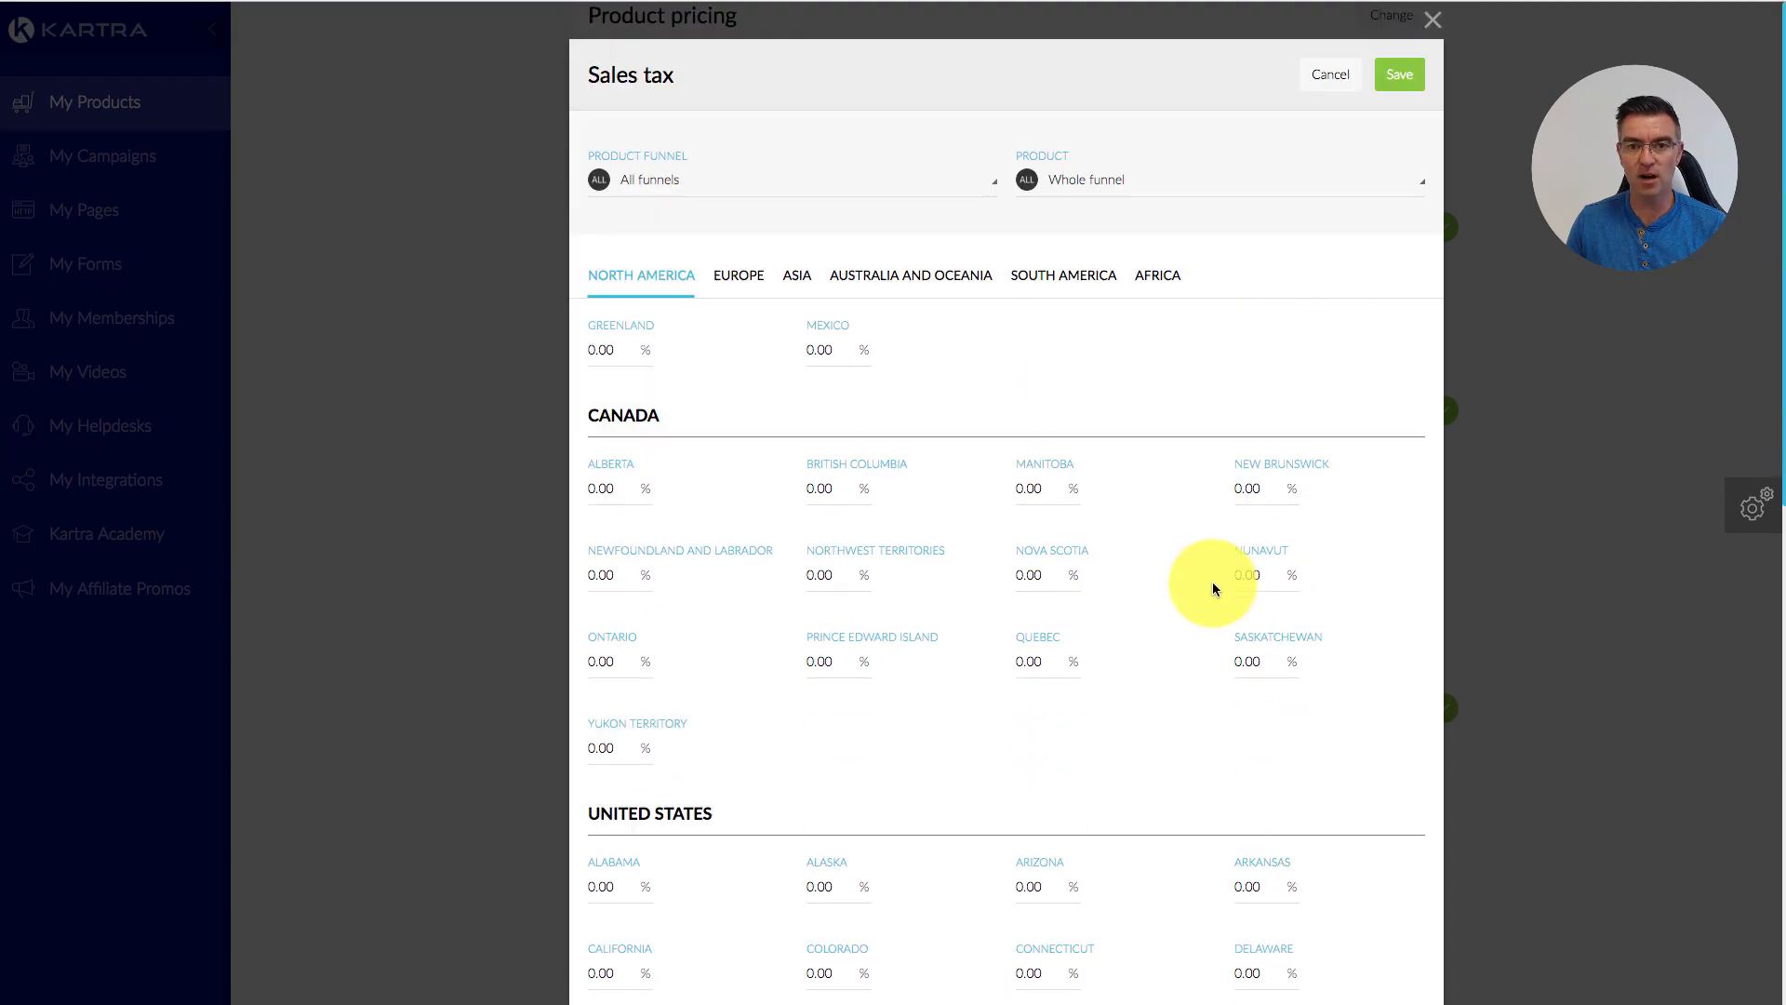
click(1333, 78)
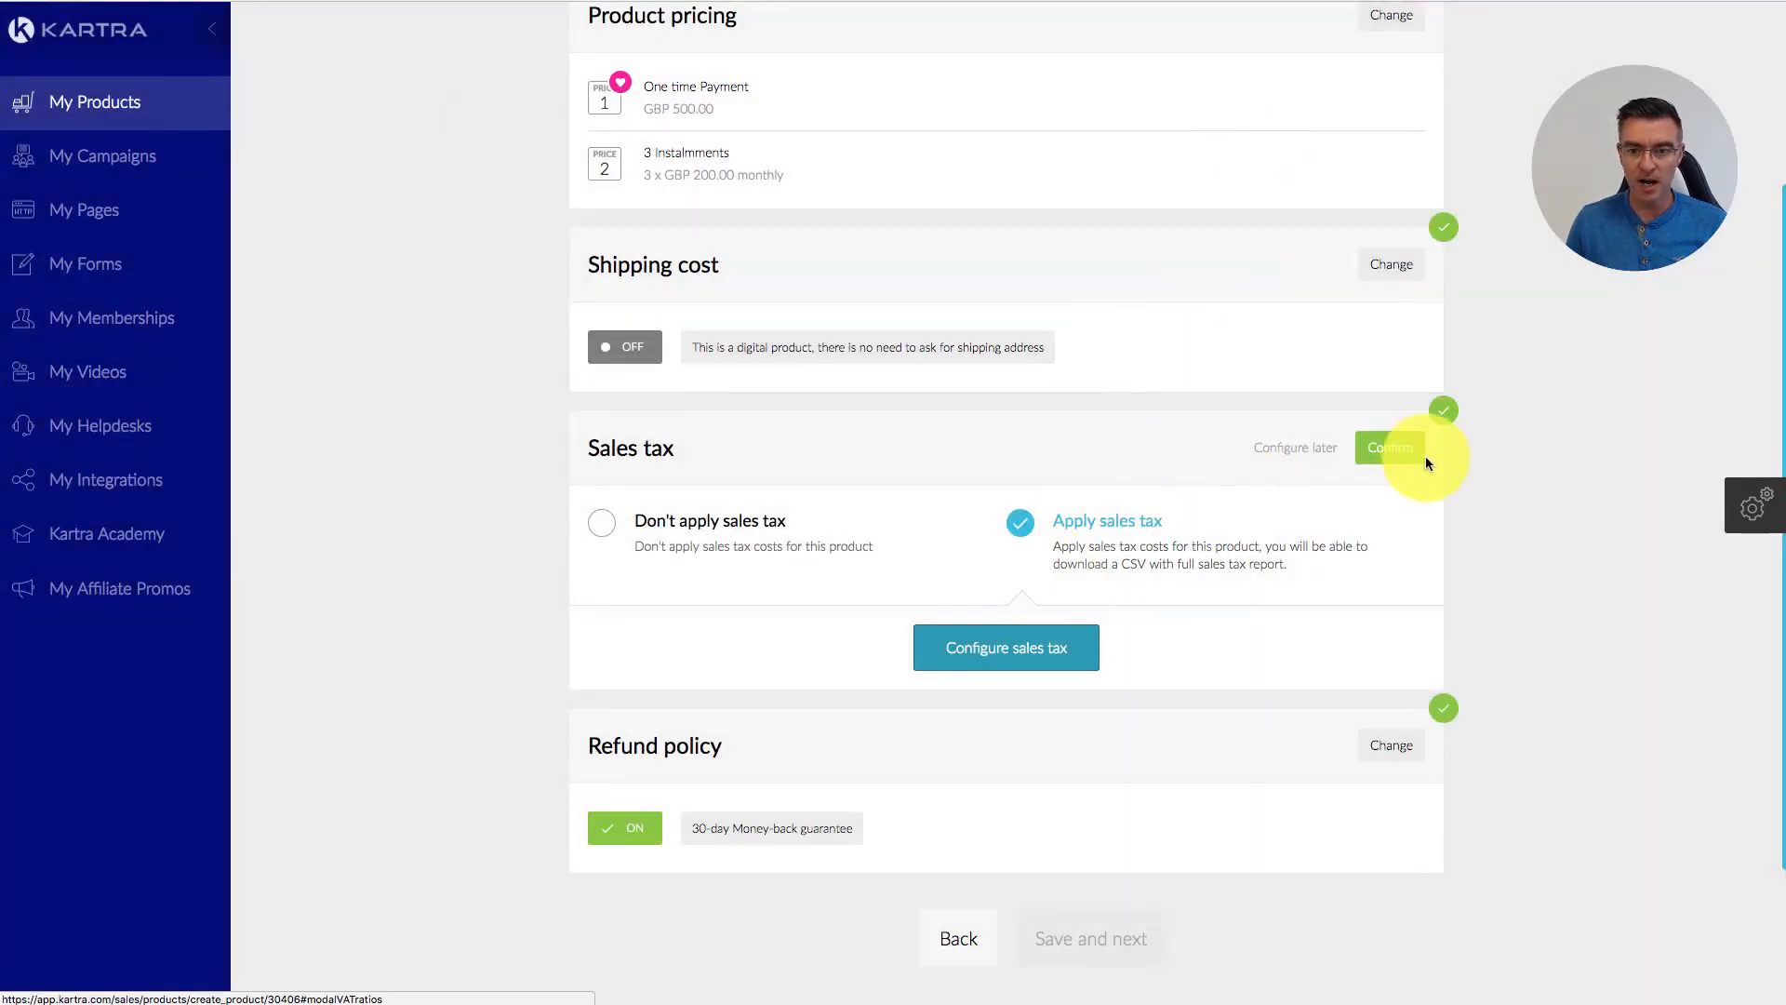
click(1395, 451)
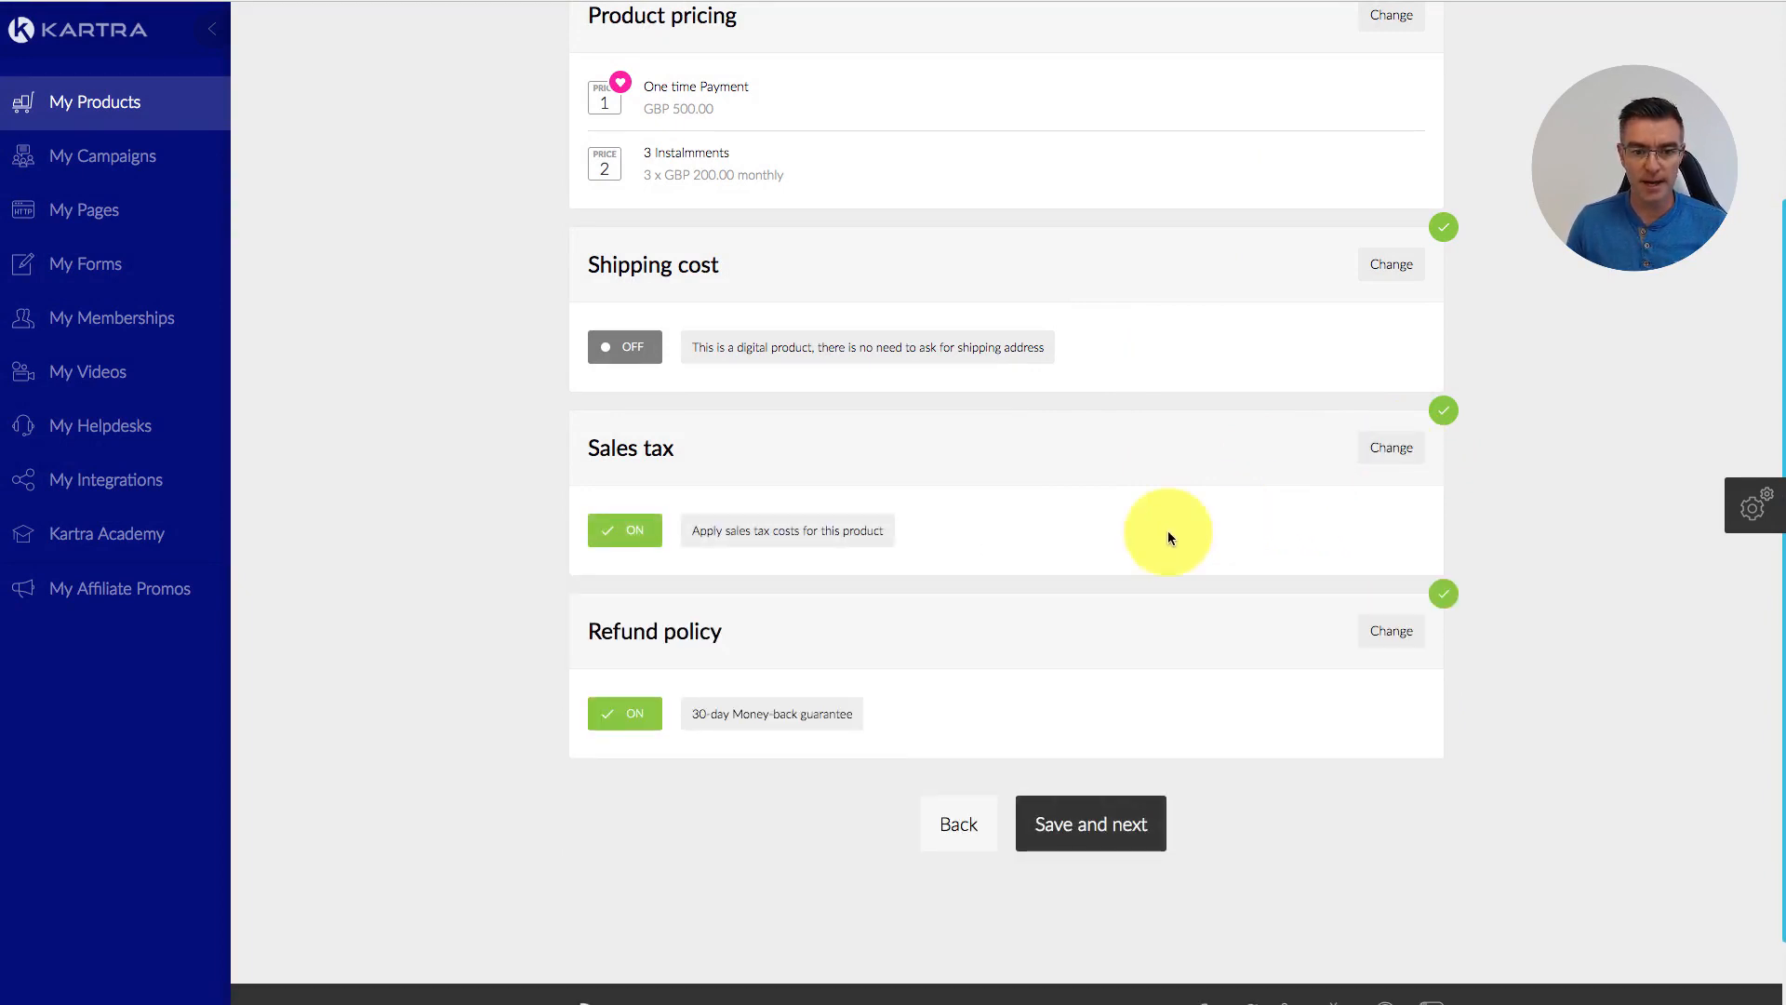
Step: Change the refund policy to No refund, confirm, and save pricing to reach Contents
click(1391, 631)
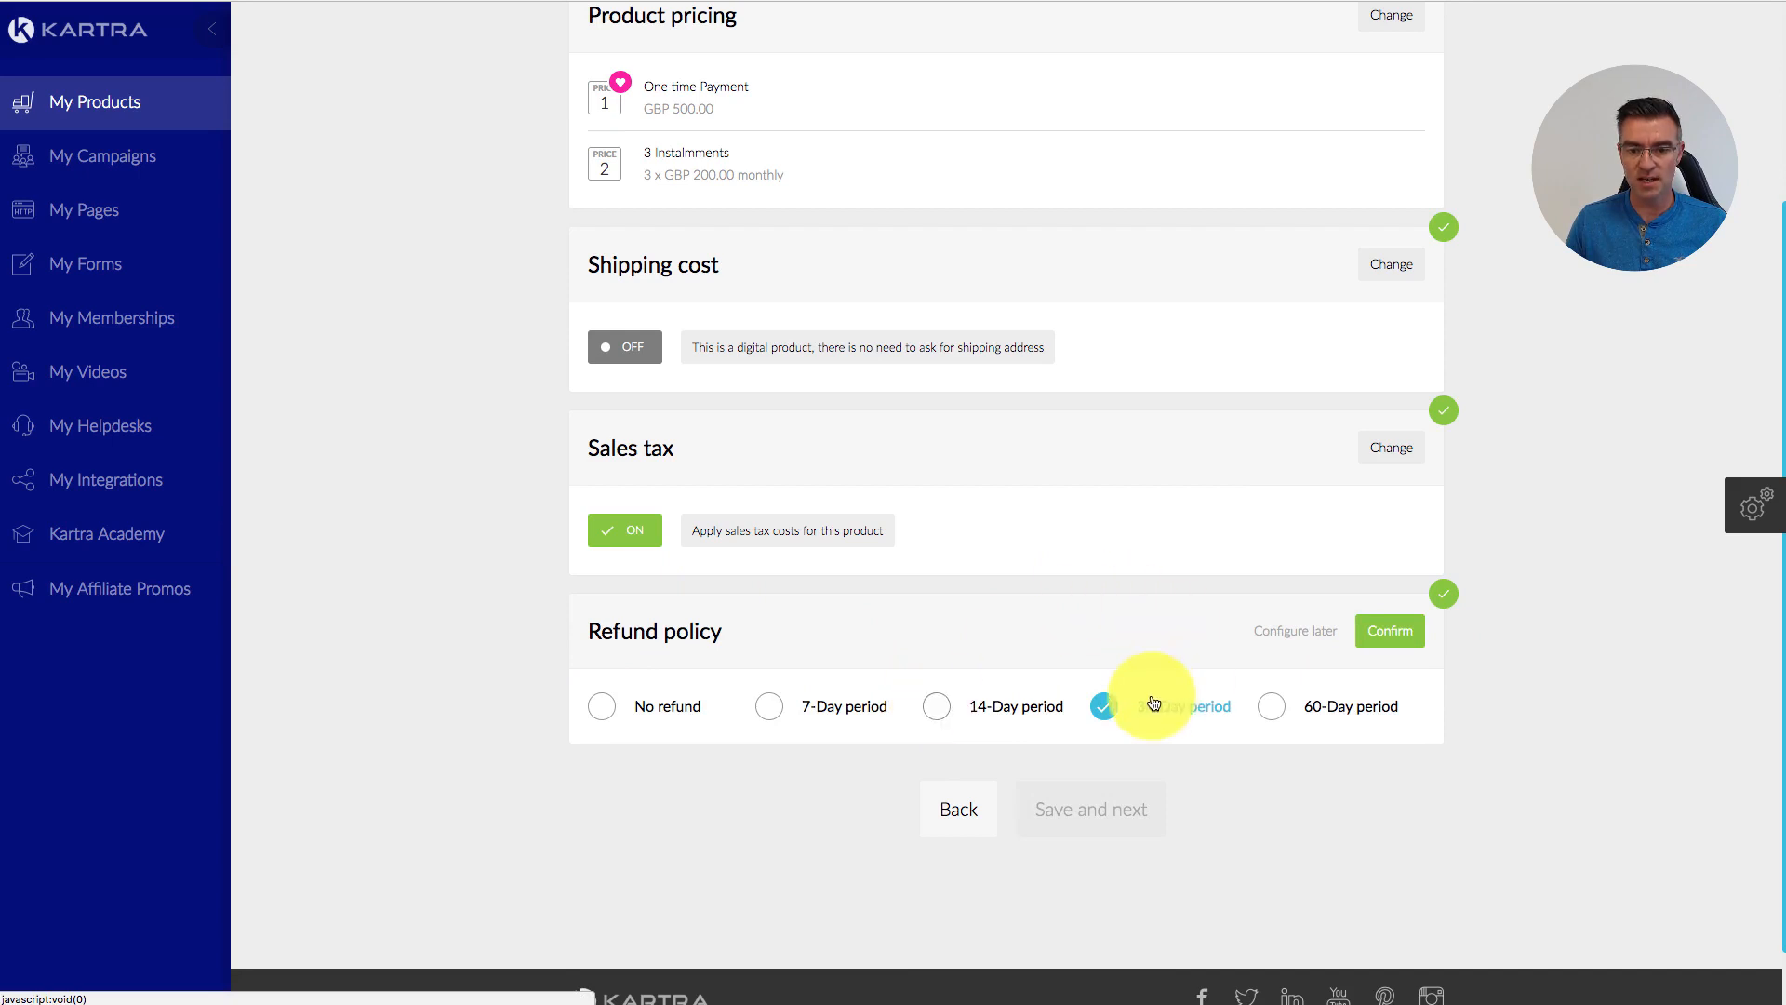
click(603, 709)
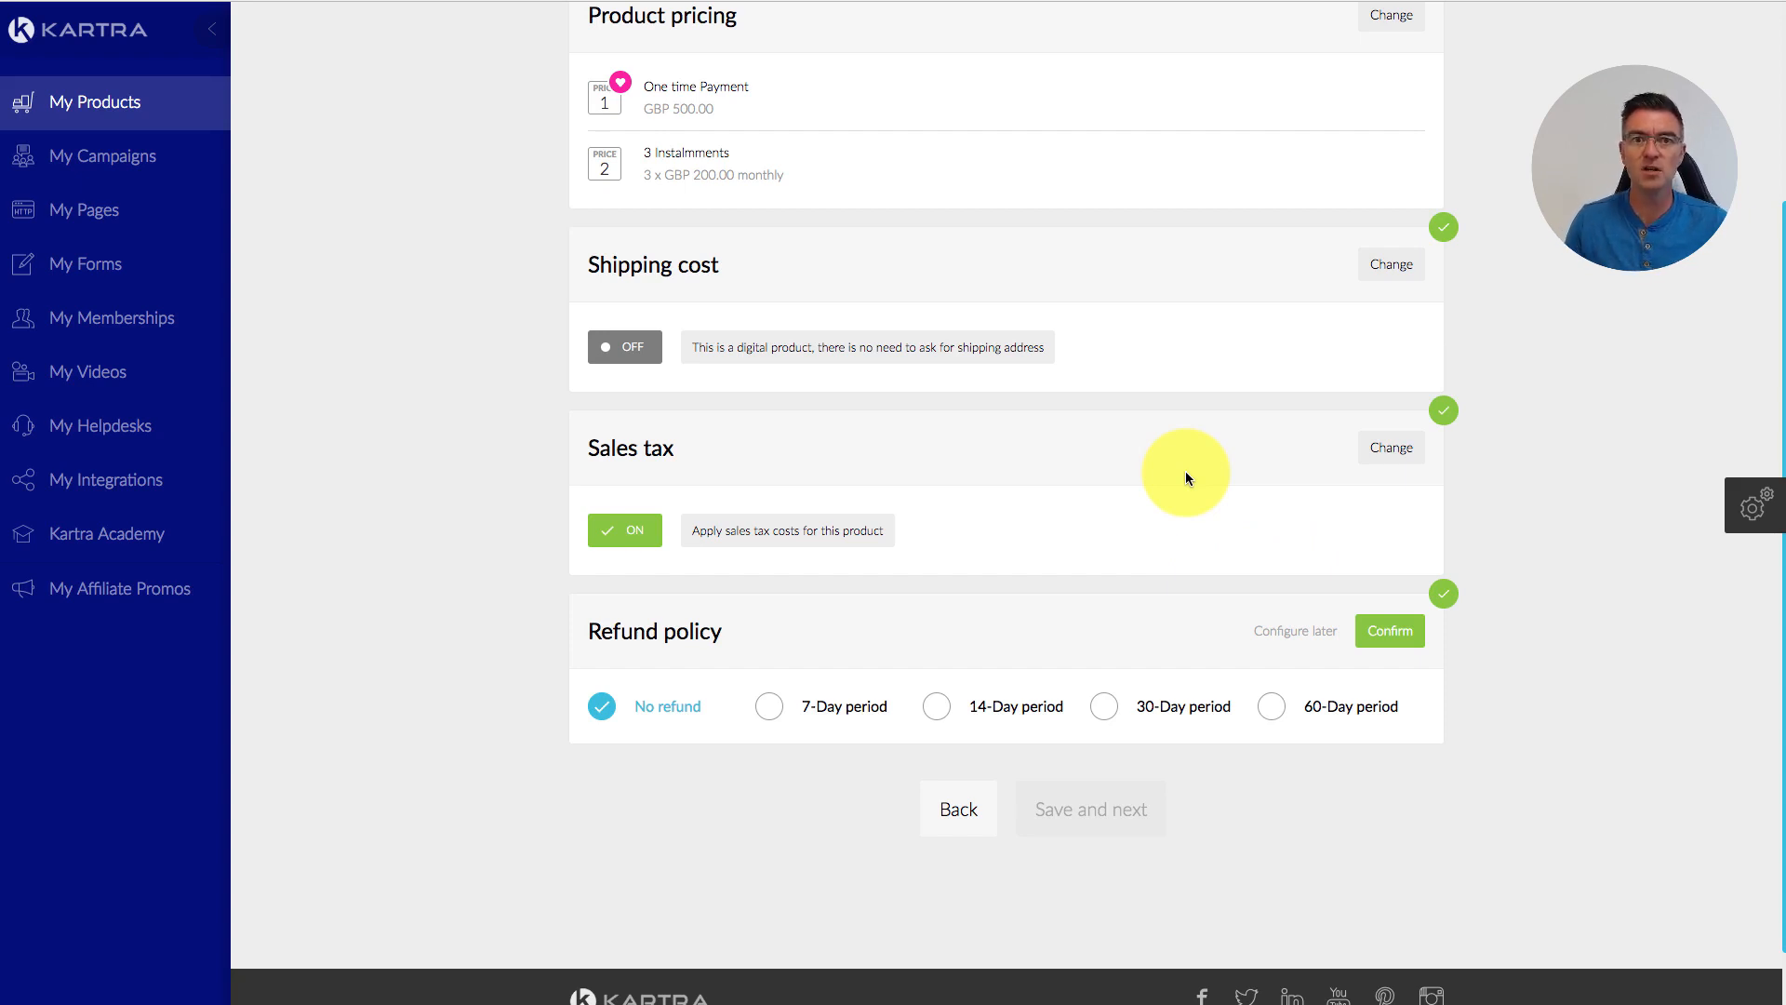
click(1386, 631)
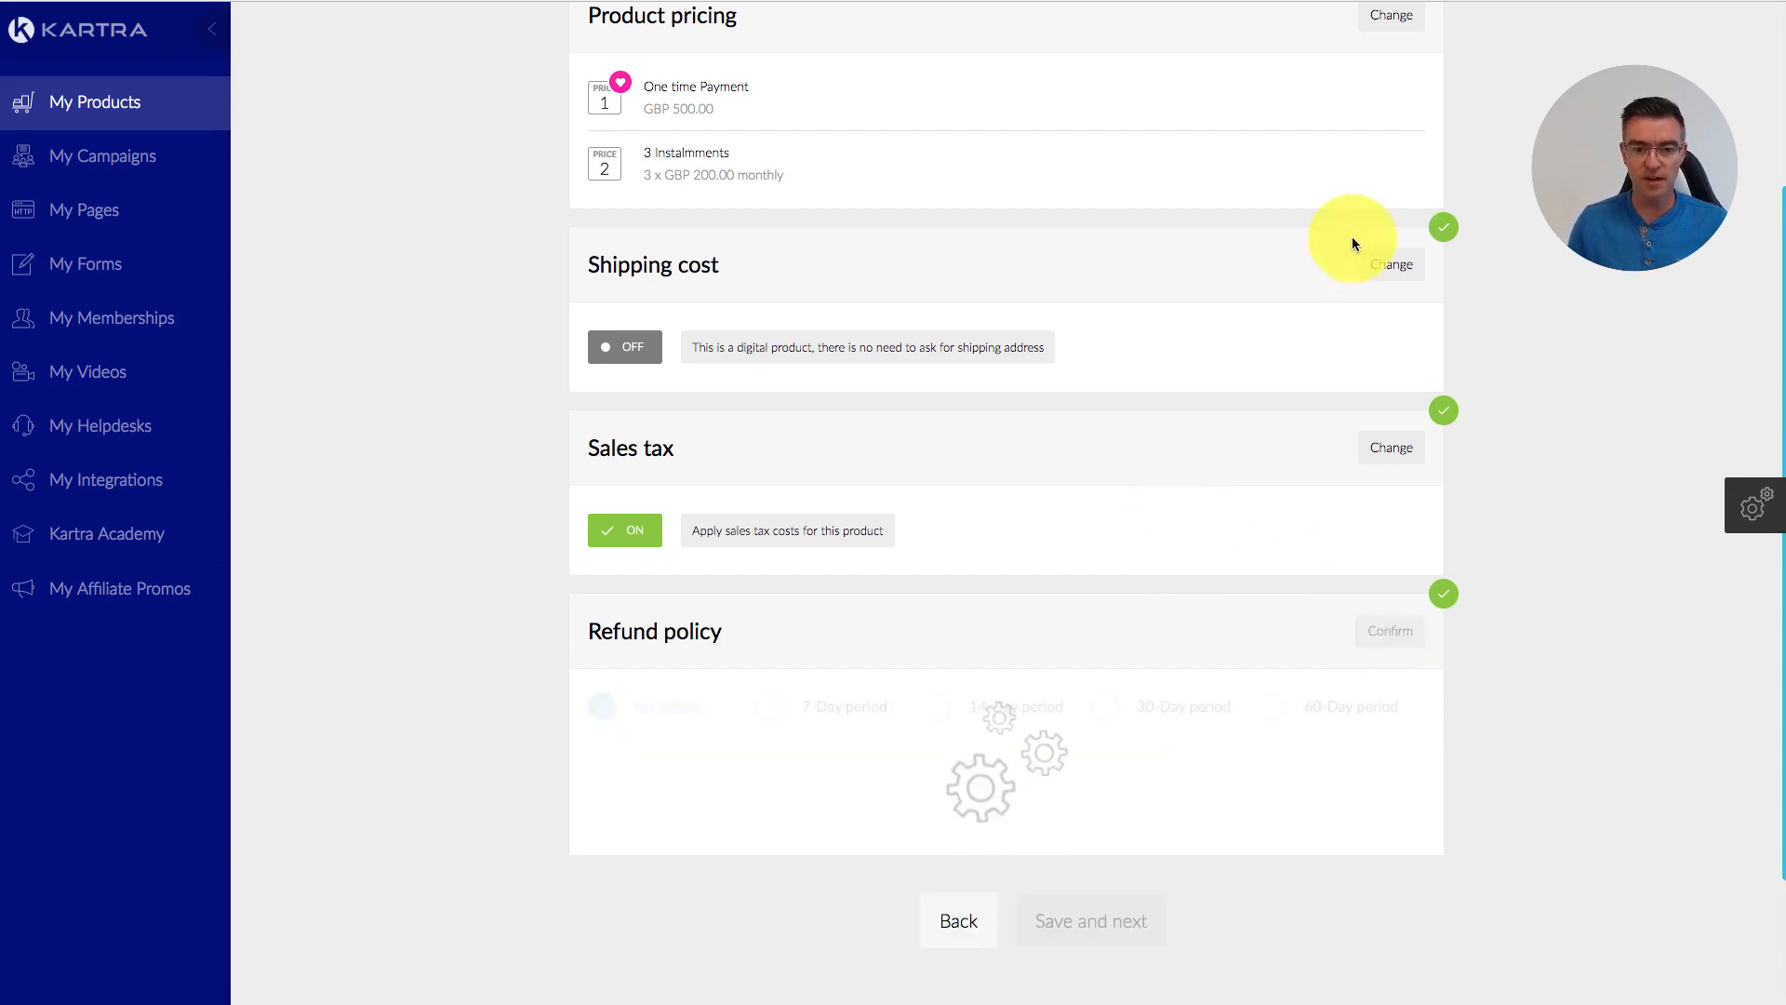
click(1154, 806)
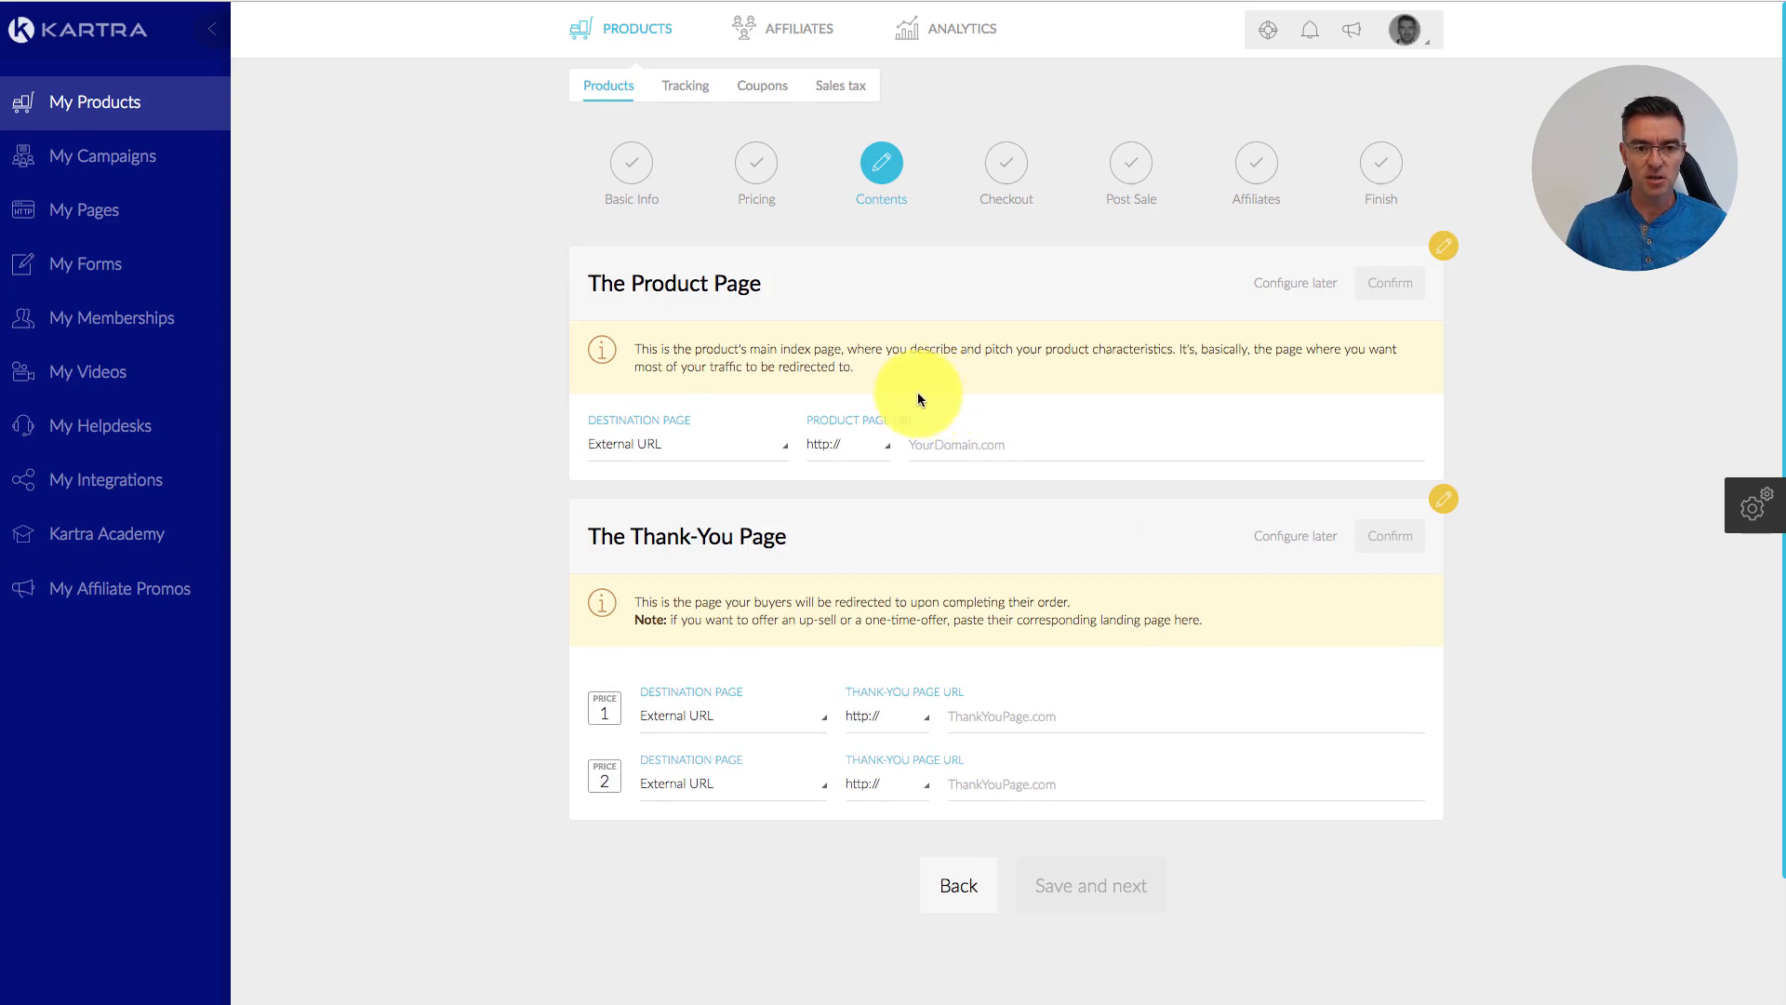
click(969, 445)
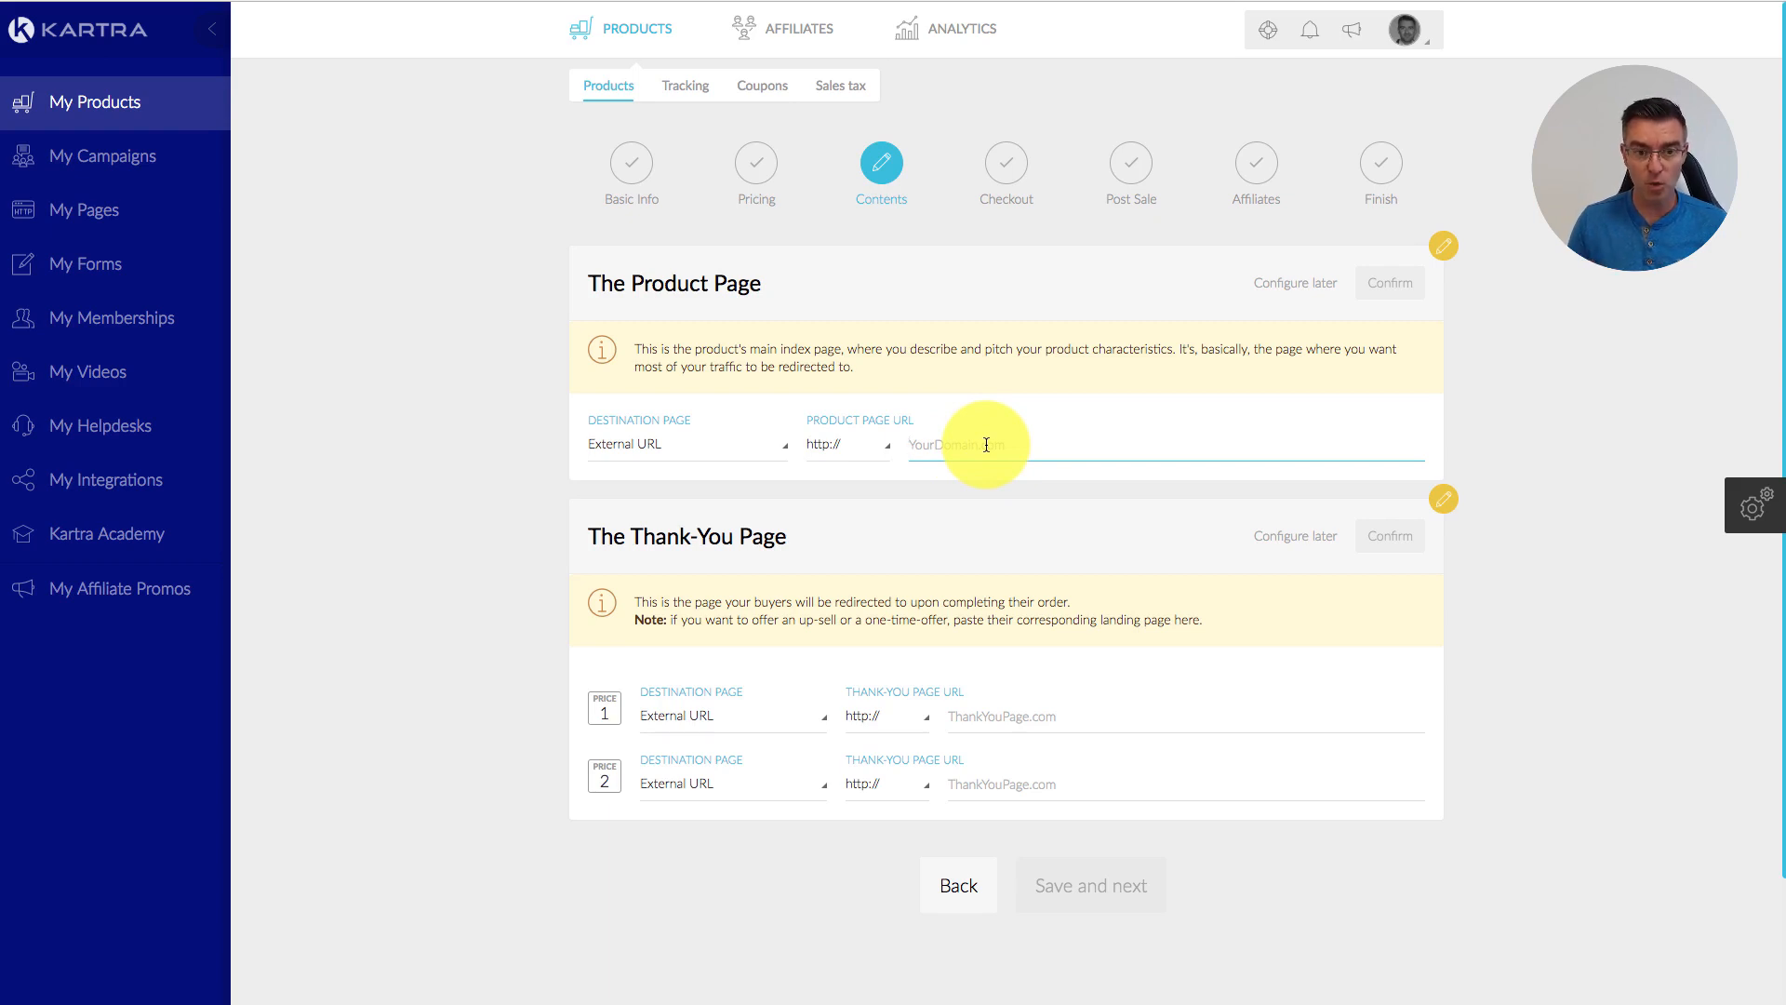
click(891, 450)
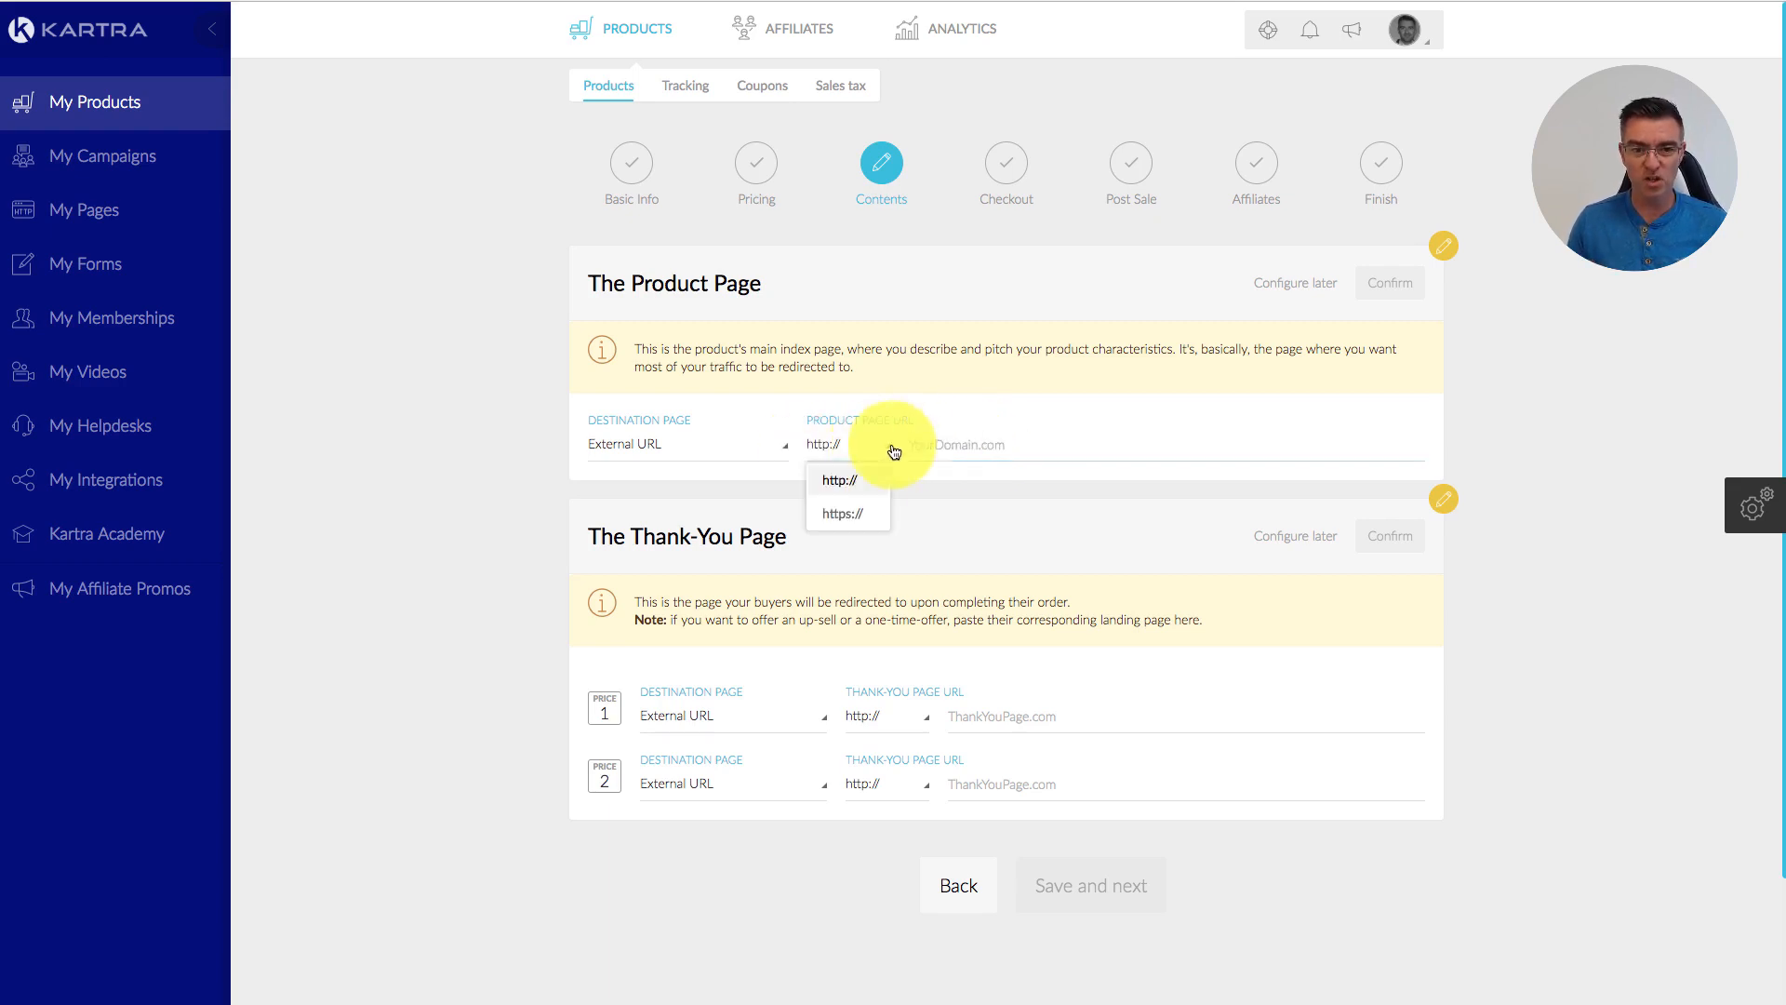
click(847, 514)
click(1067, 445)
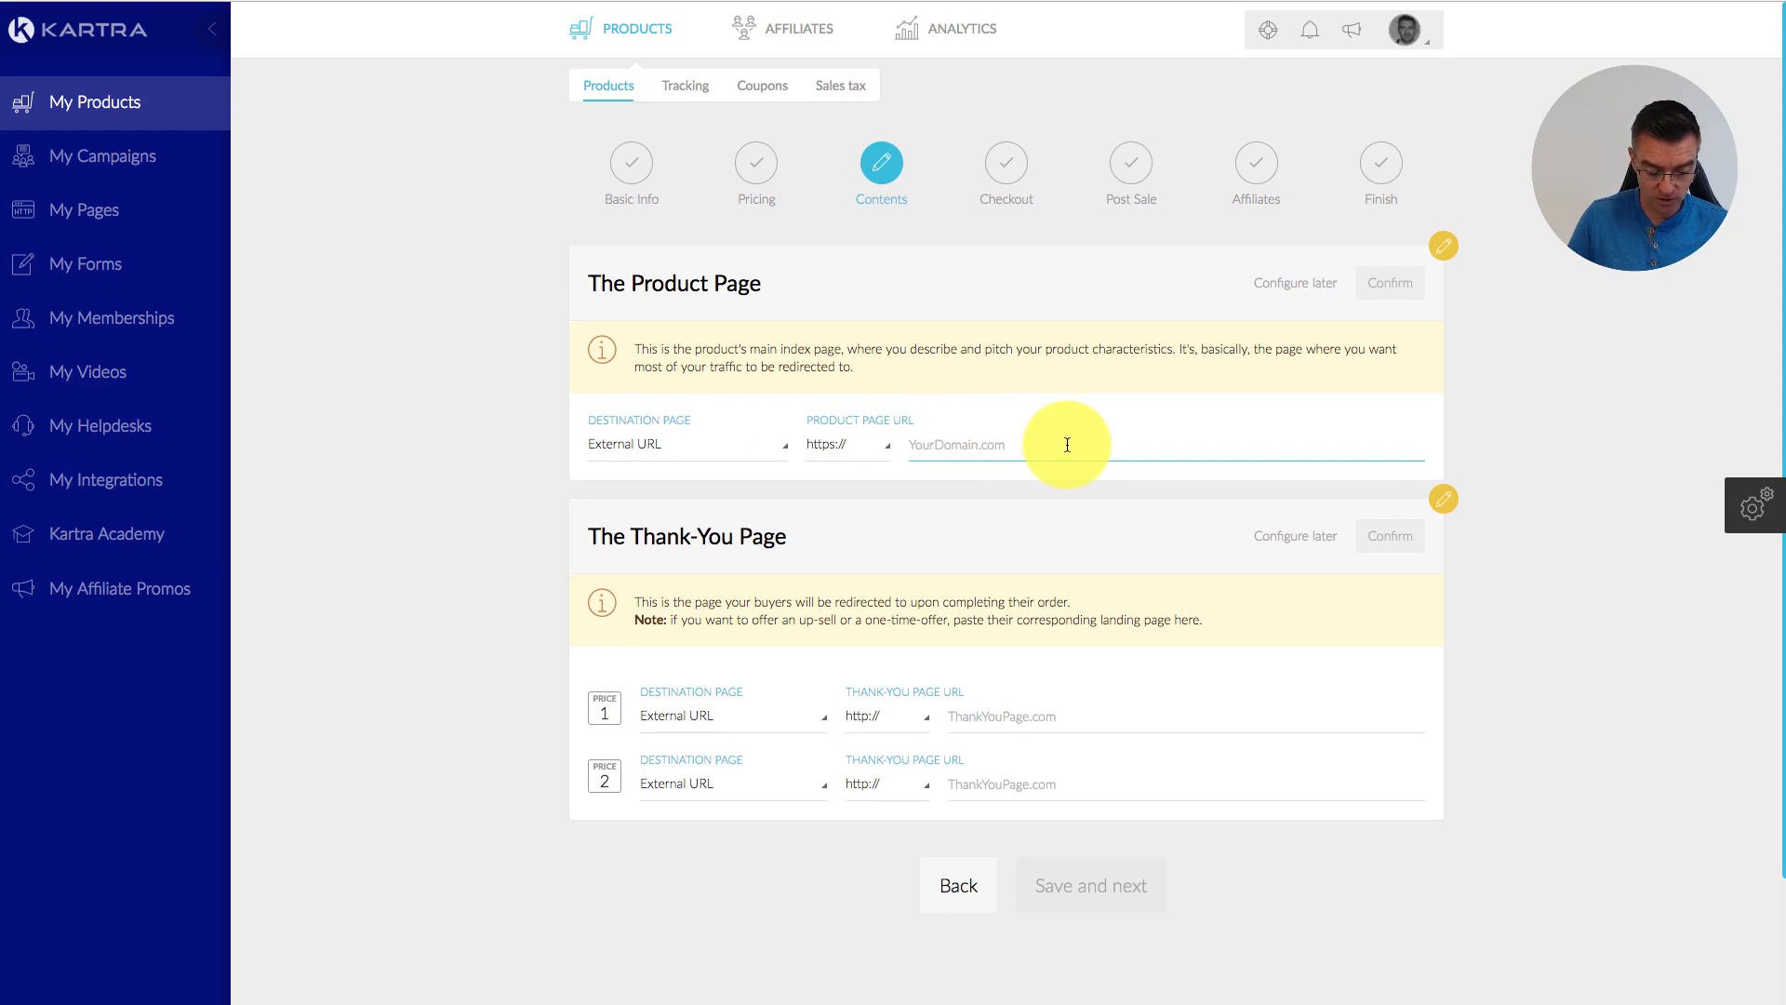
text(www.google.com)
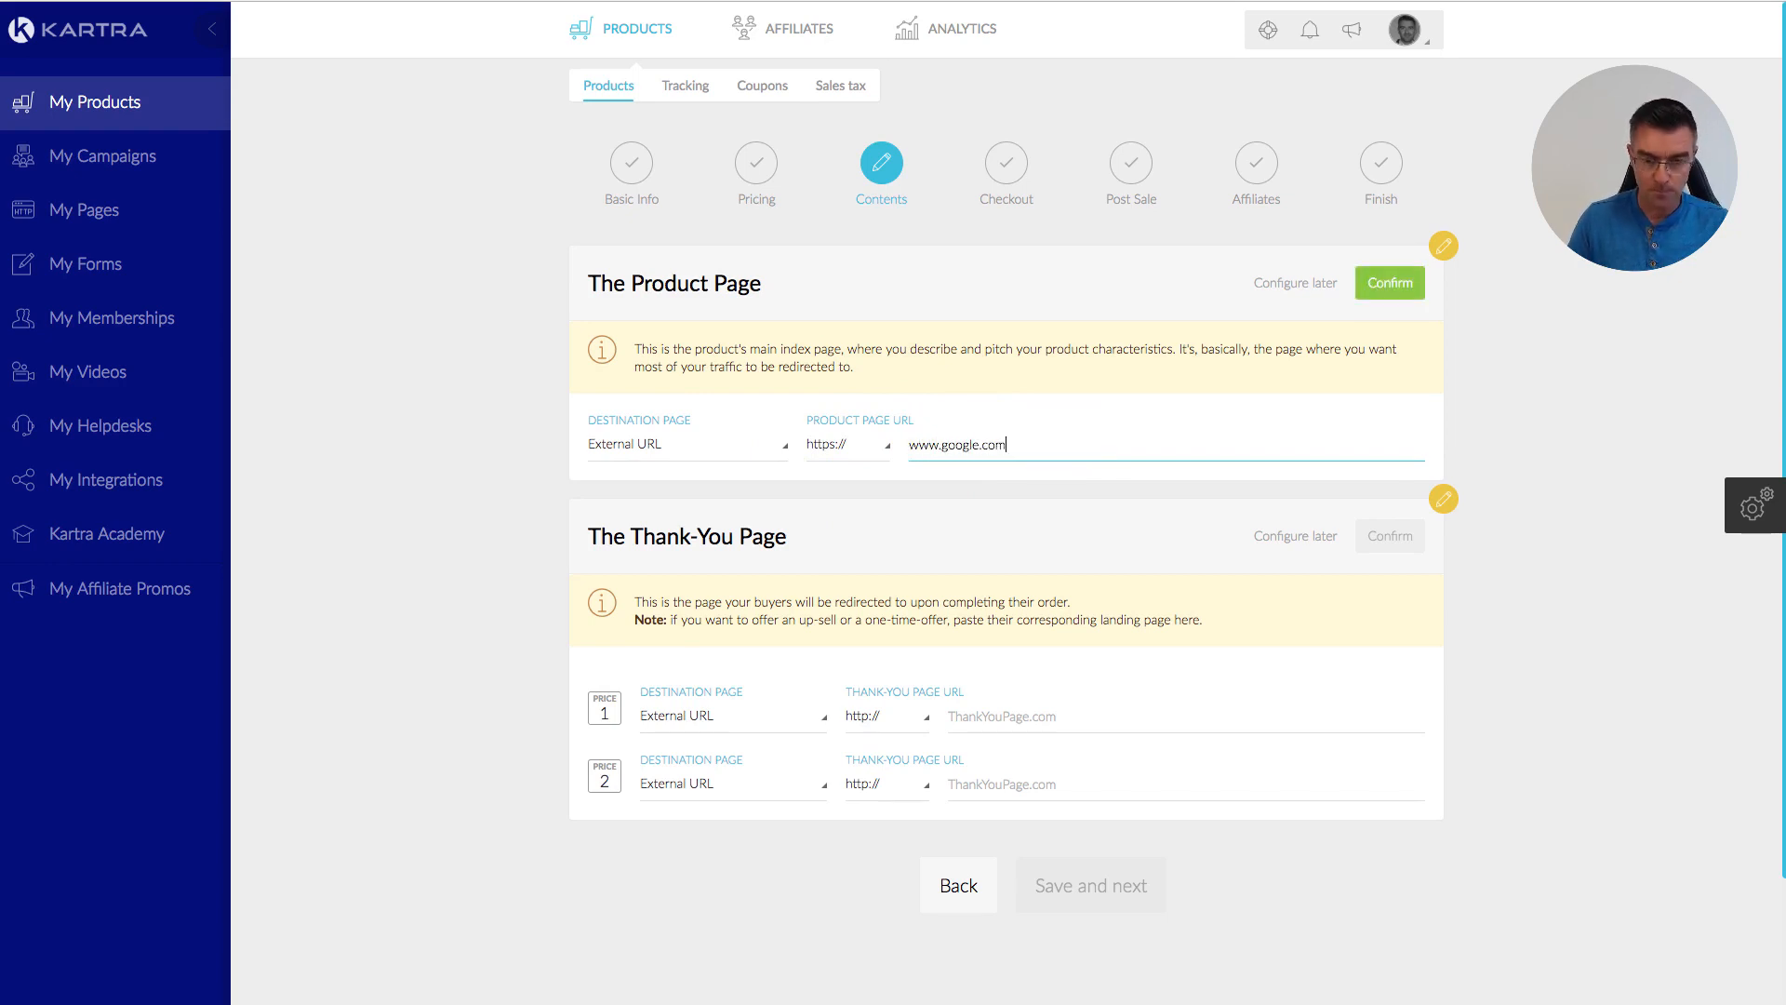
scroll(1186, 592, down, 1)
scroll(1186, 595, down, 1)
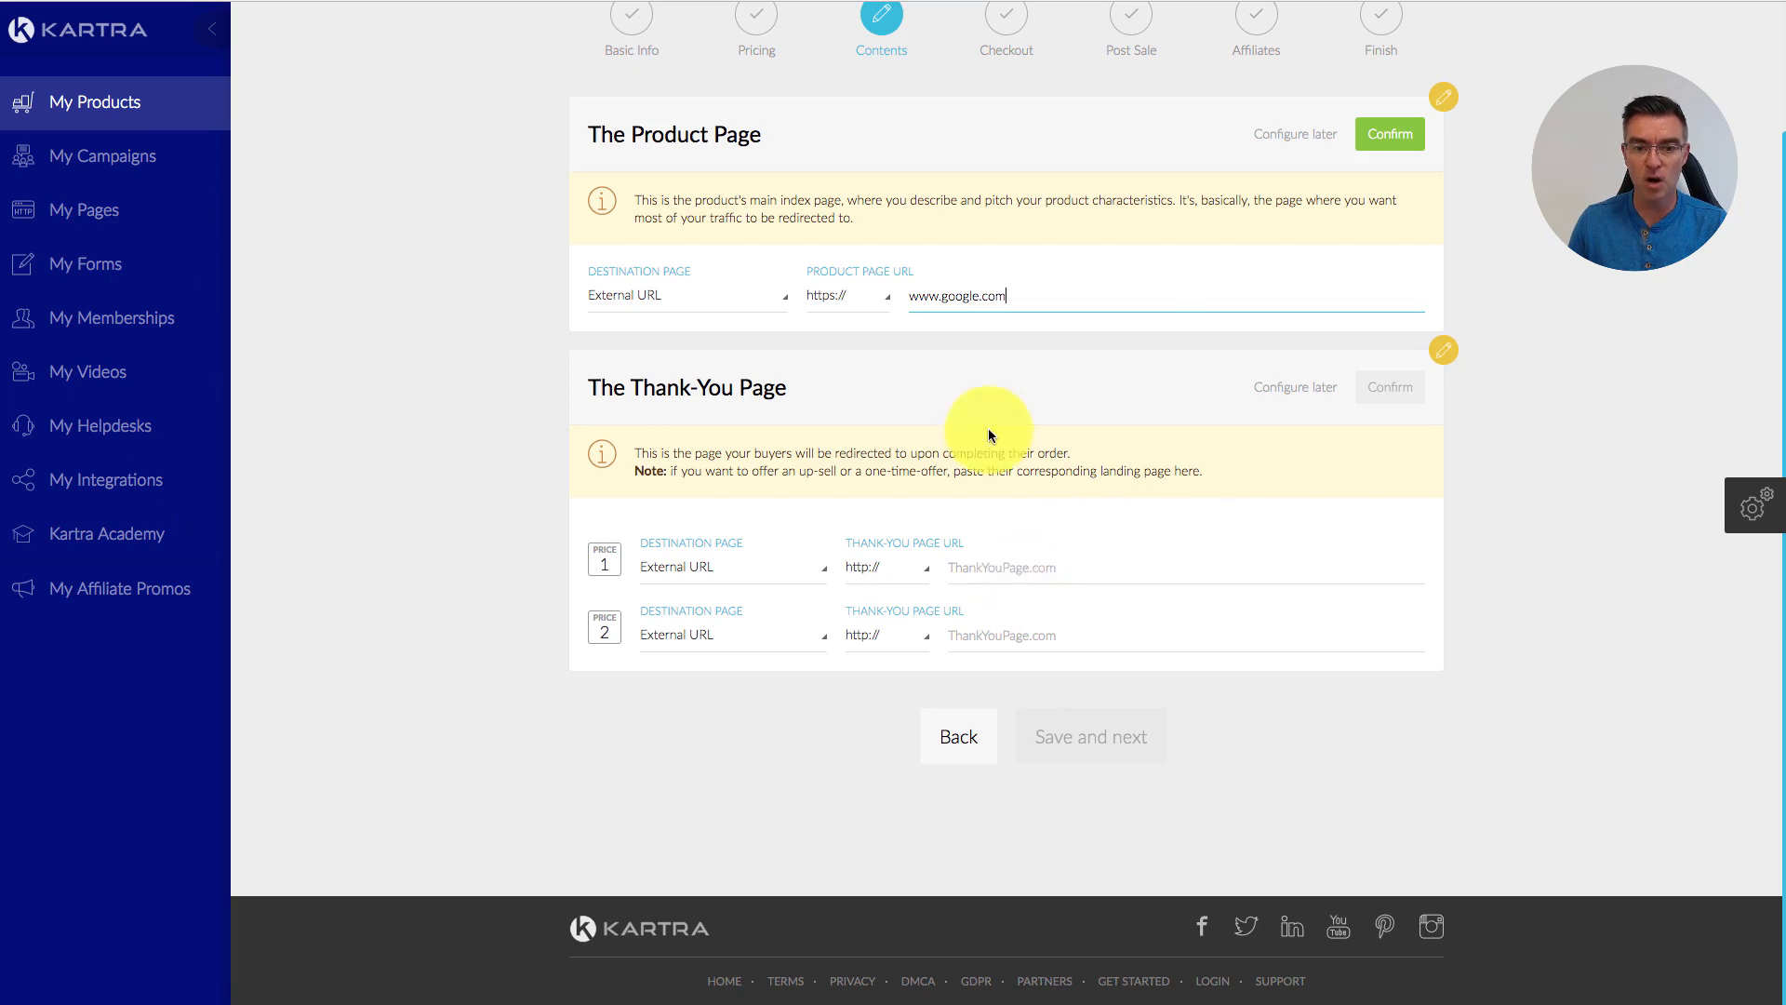
drag(1008, 291, 900, 295)
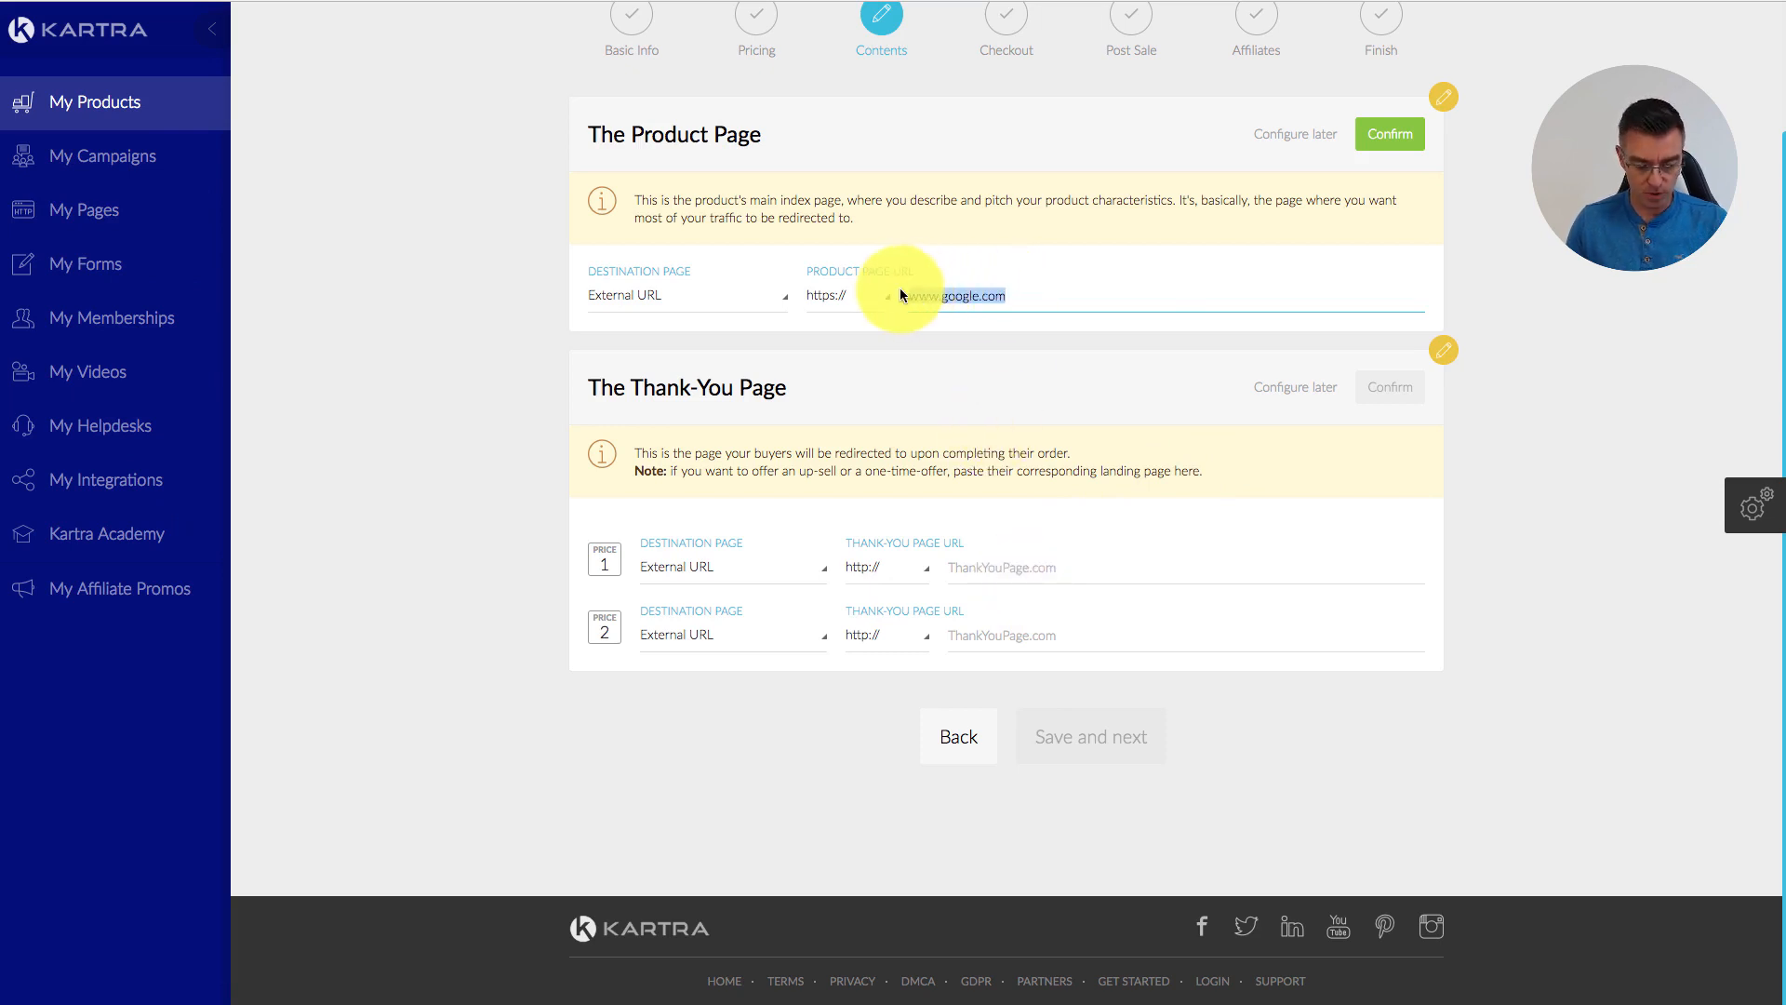
key(ctrl+c)
click(968, 570)
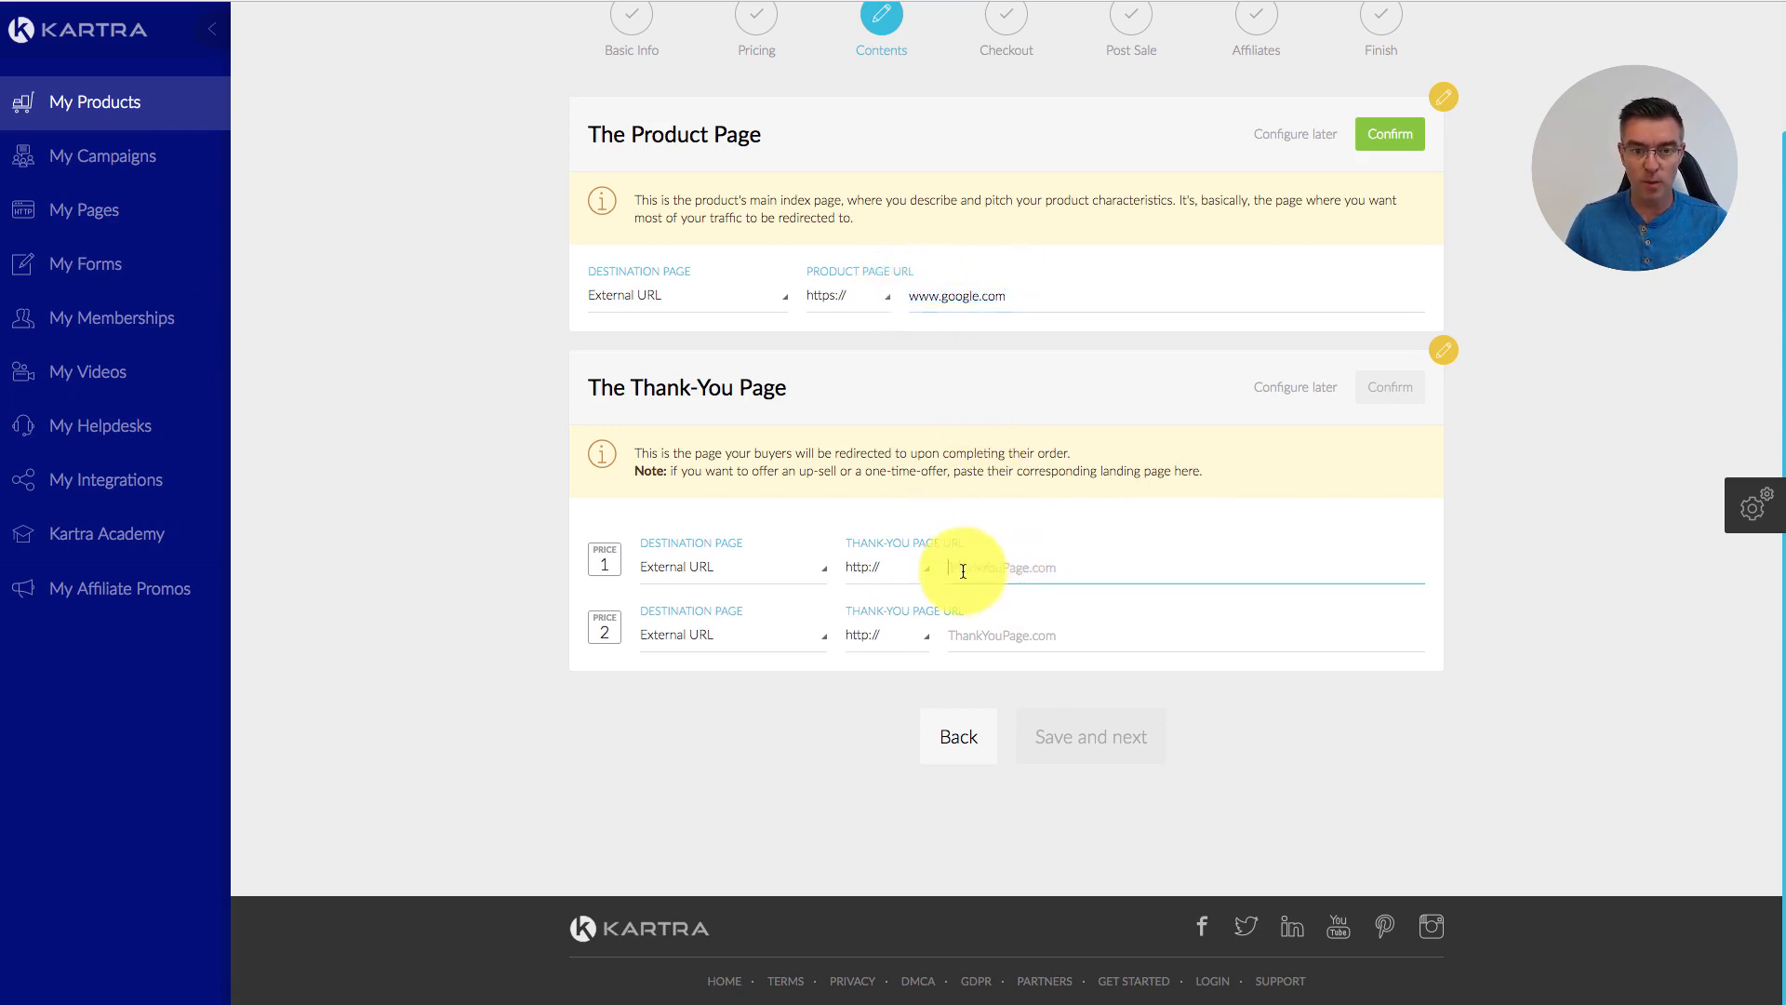
key(ctrl+v)
click(905, 571)
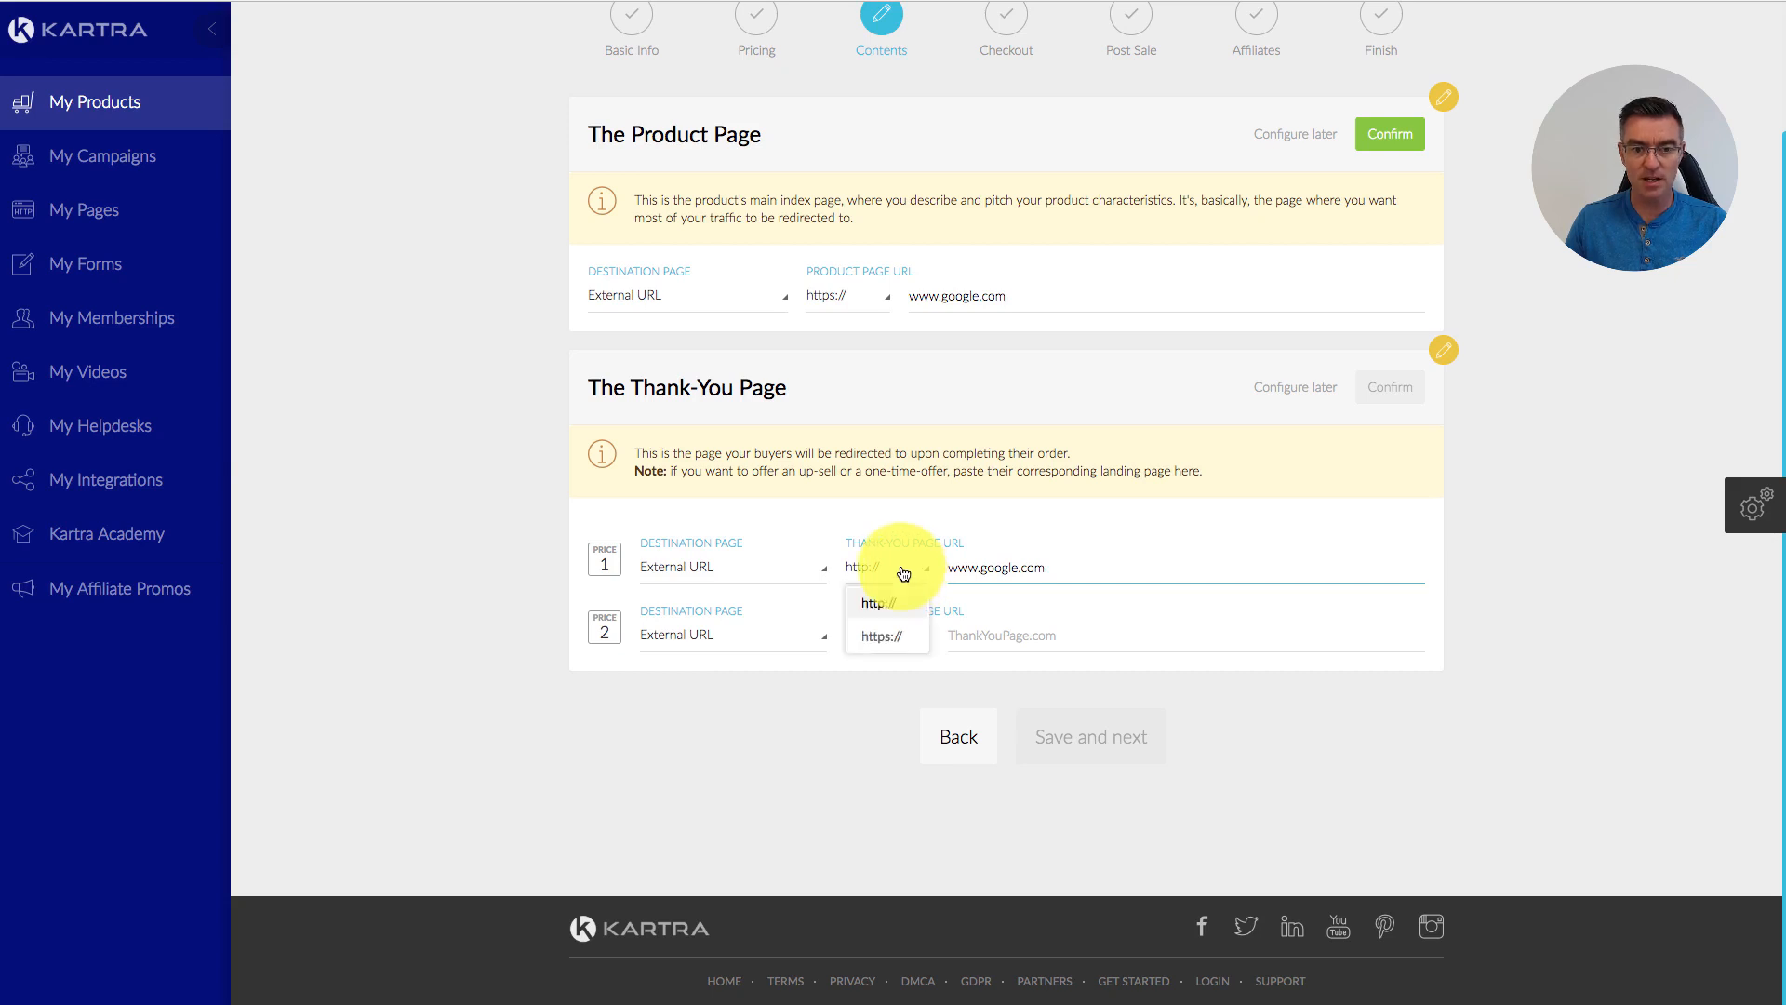
click(895, 645)
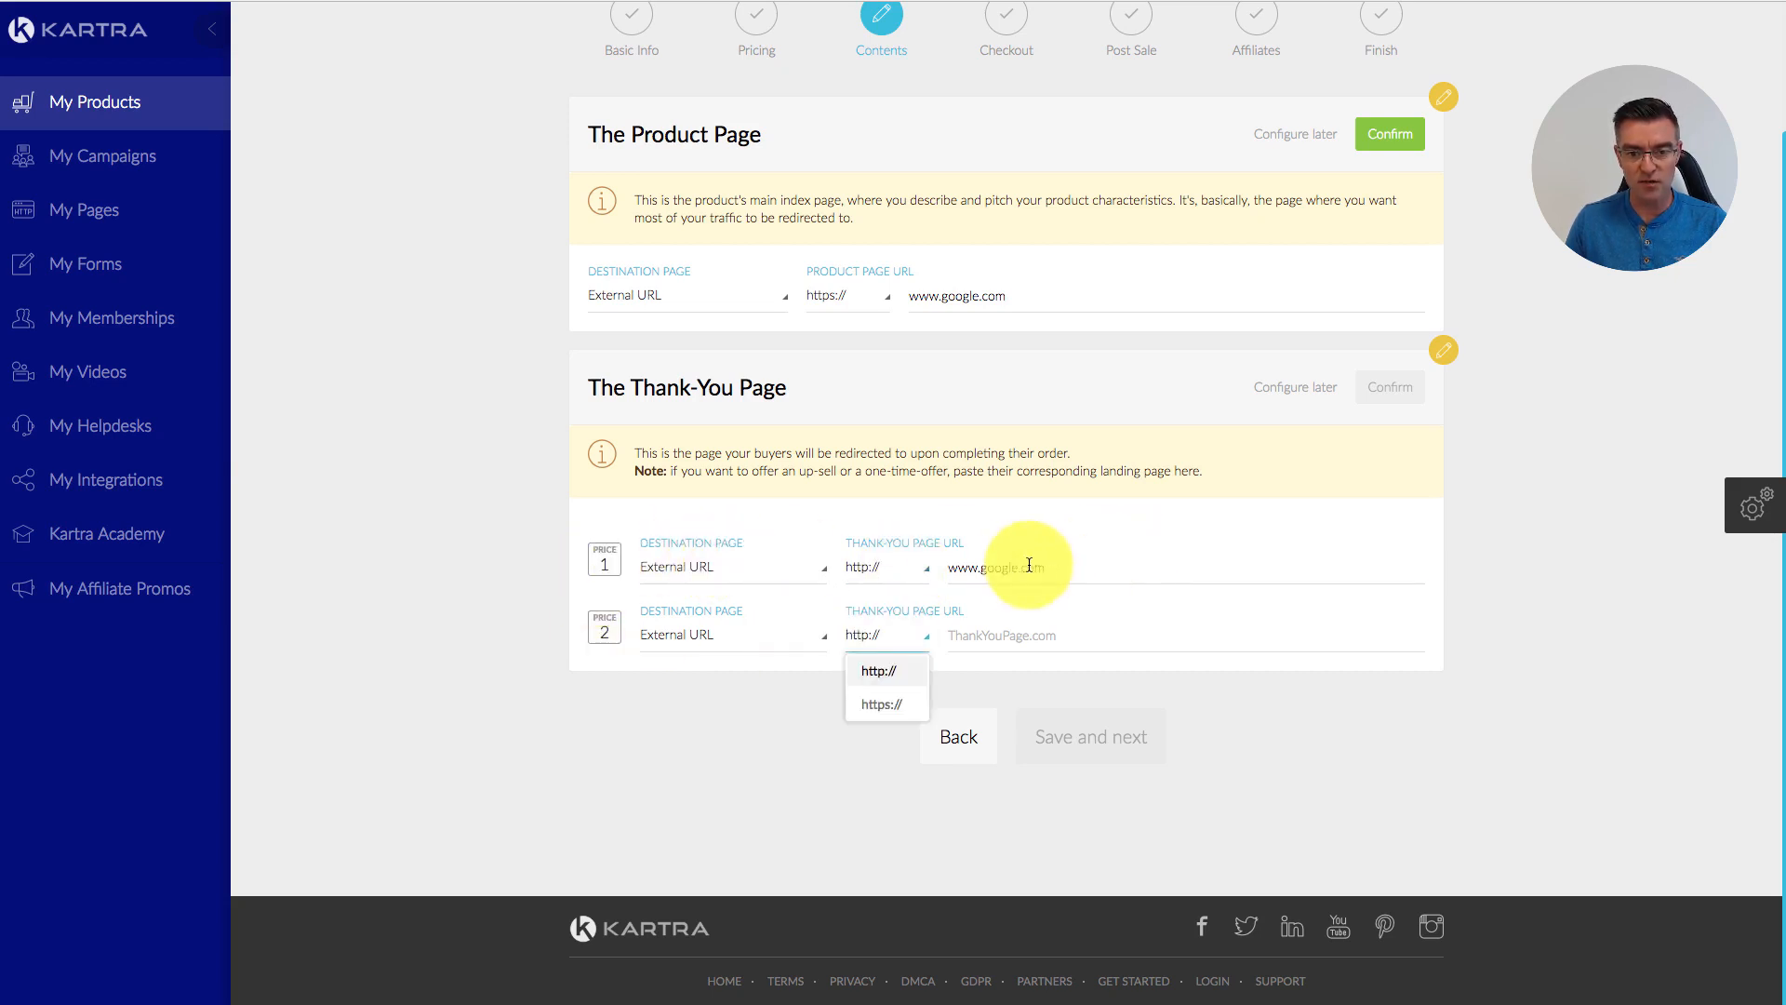
click(1082, 568)
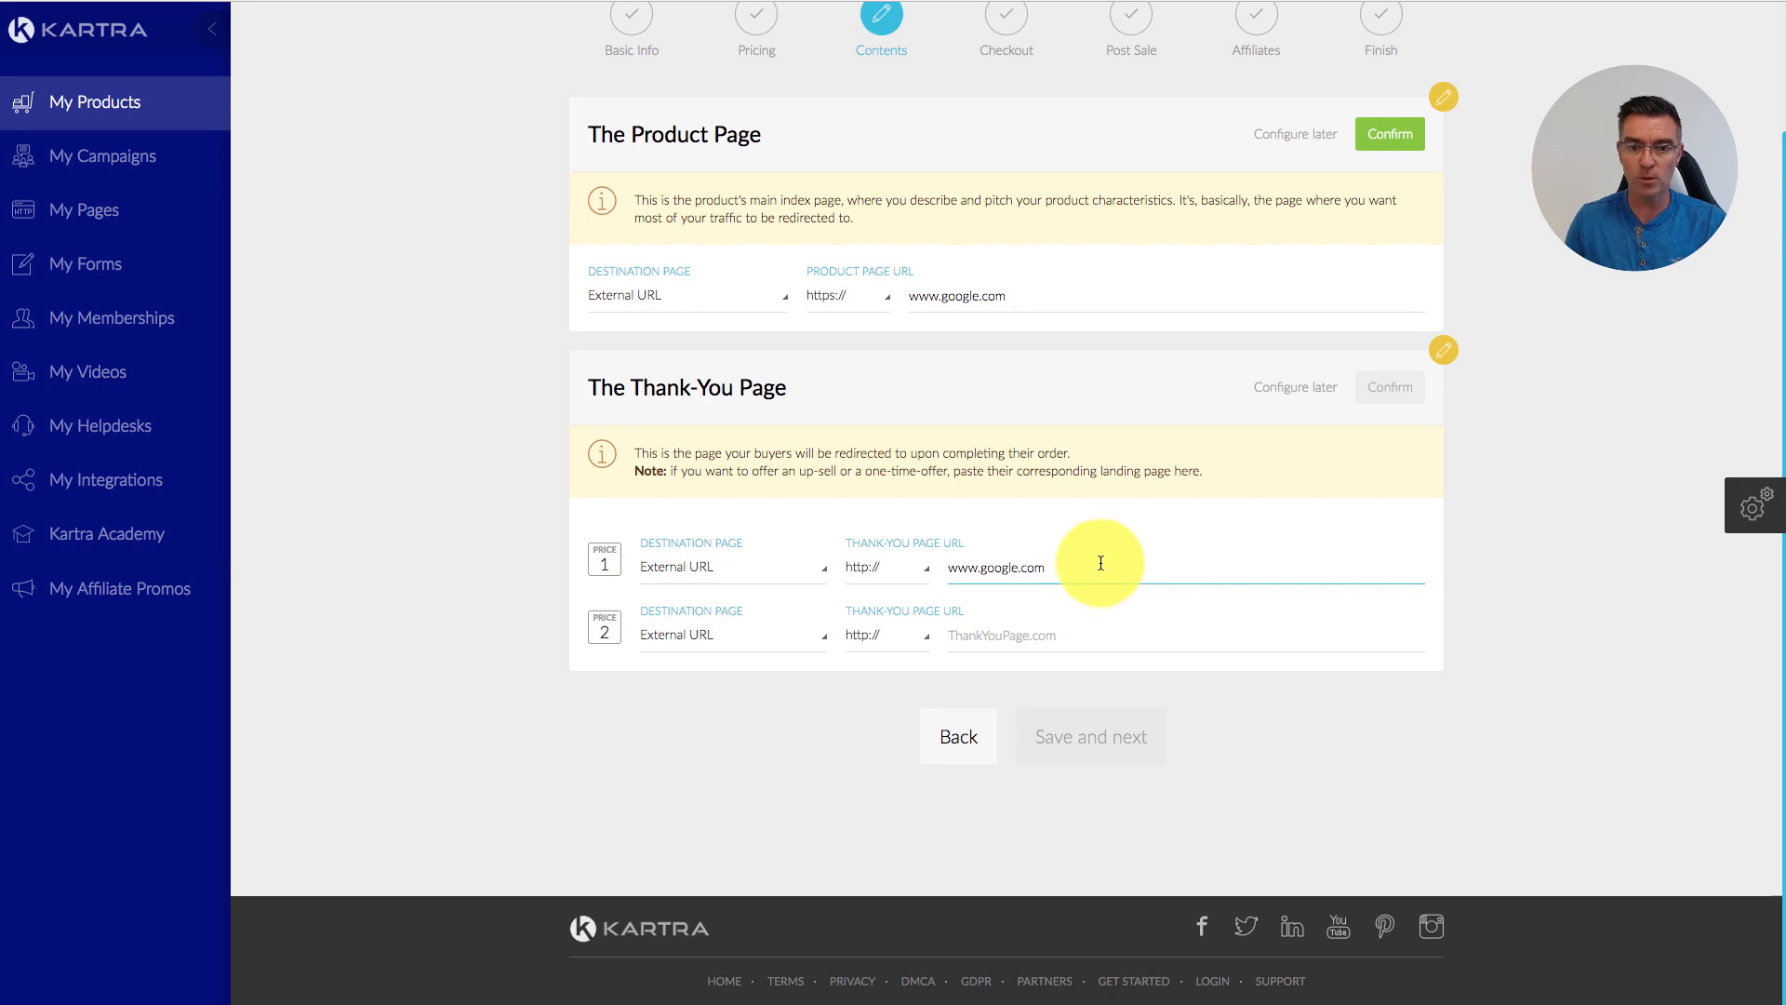
click(1057, 634)
key(ctrl+v)
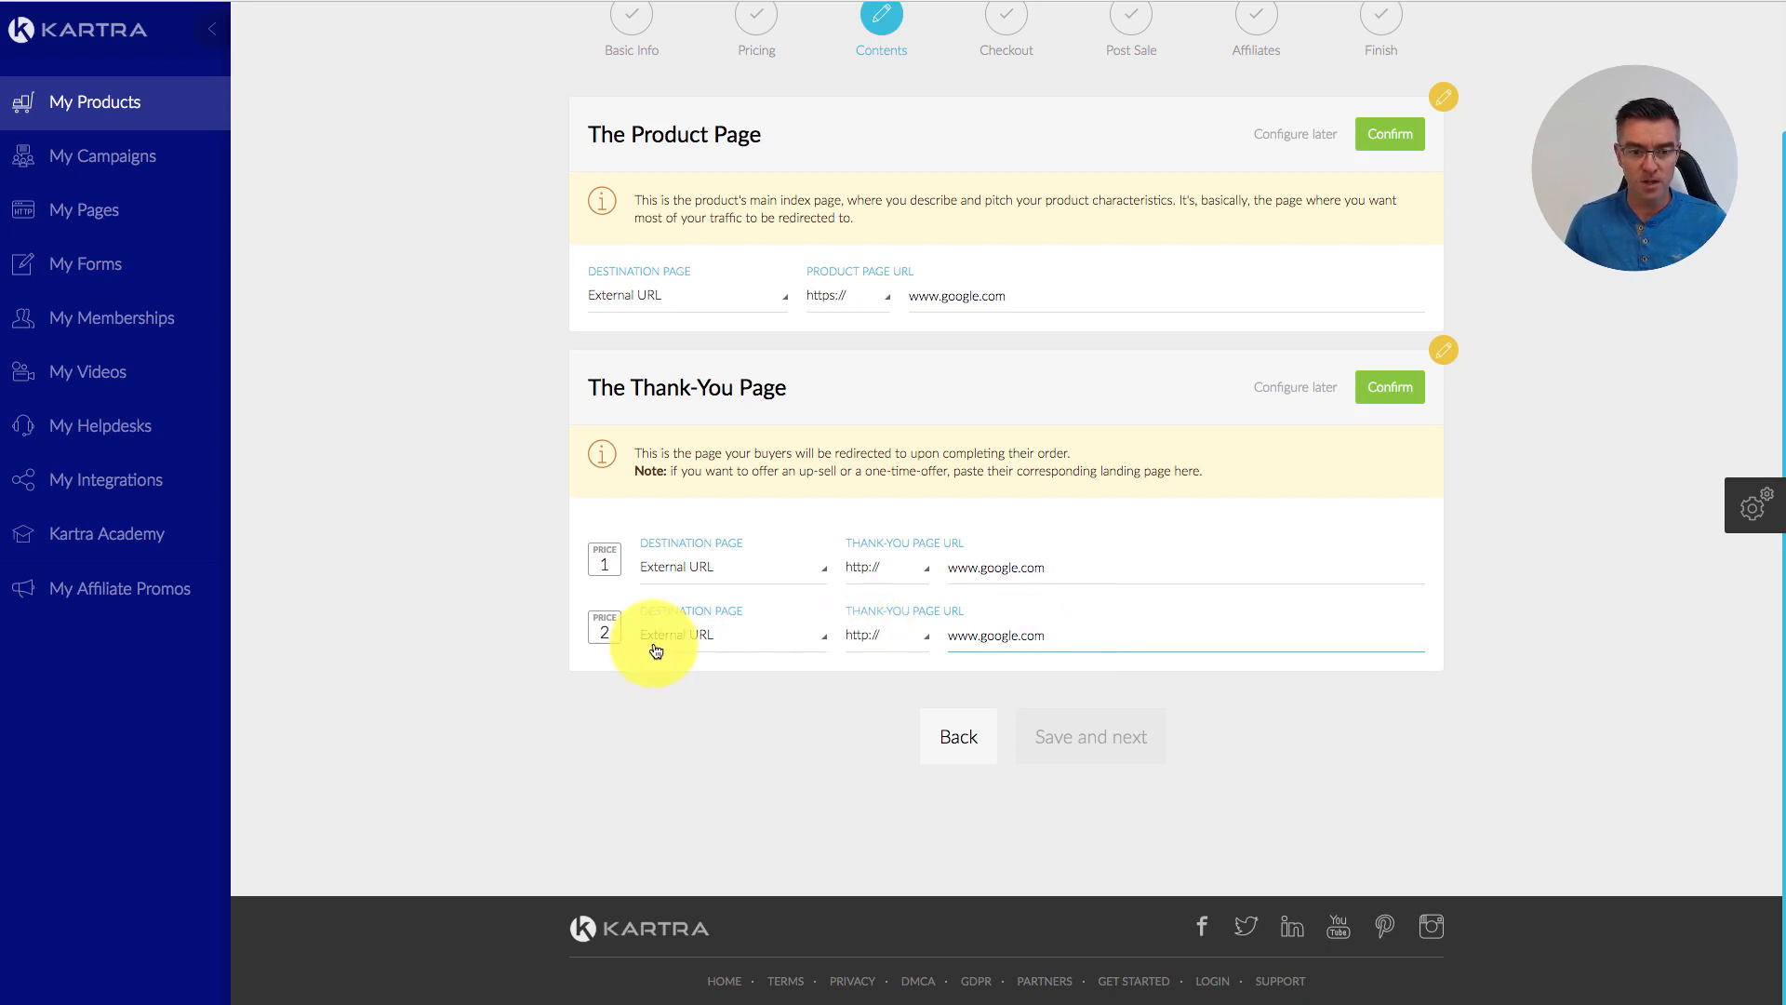
scroll(1506, 195, up, 2)
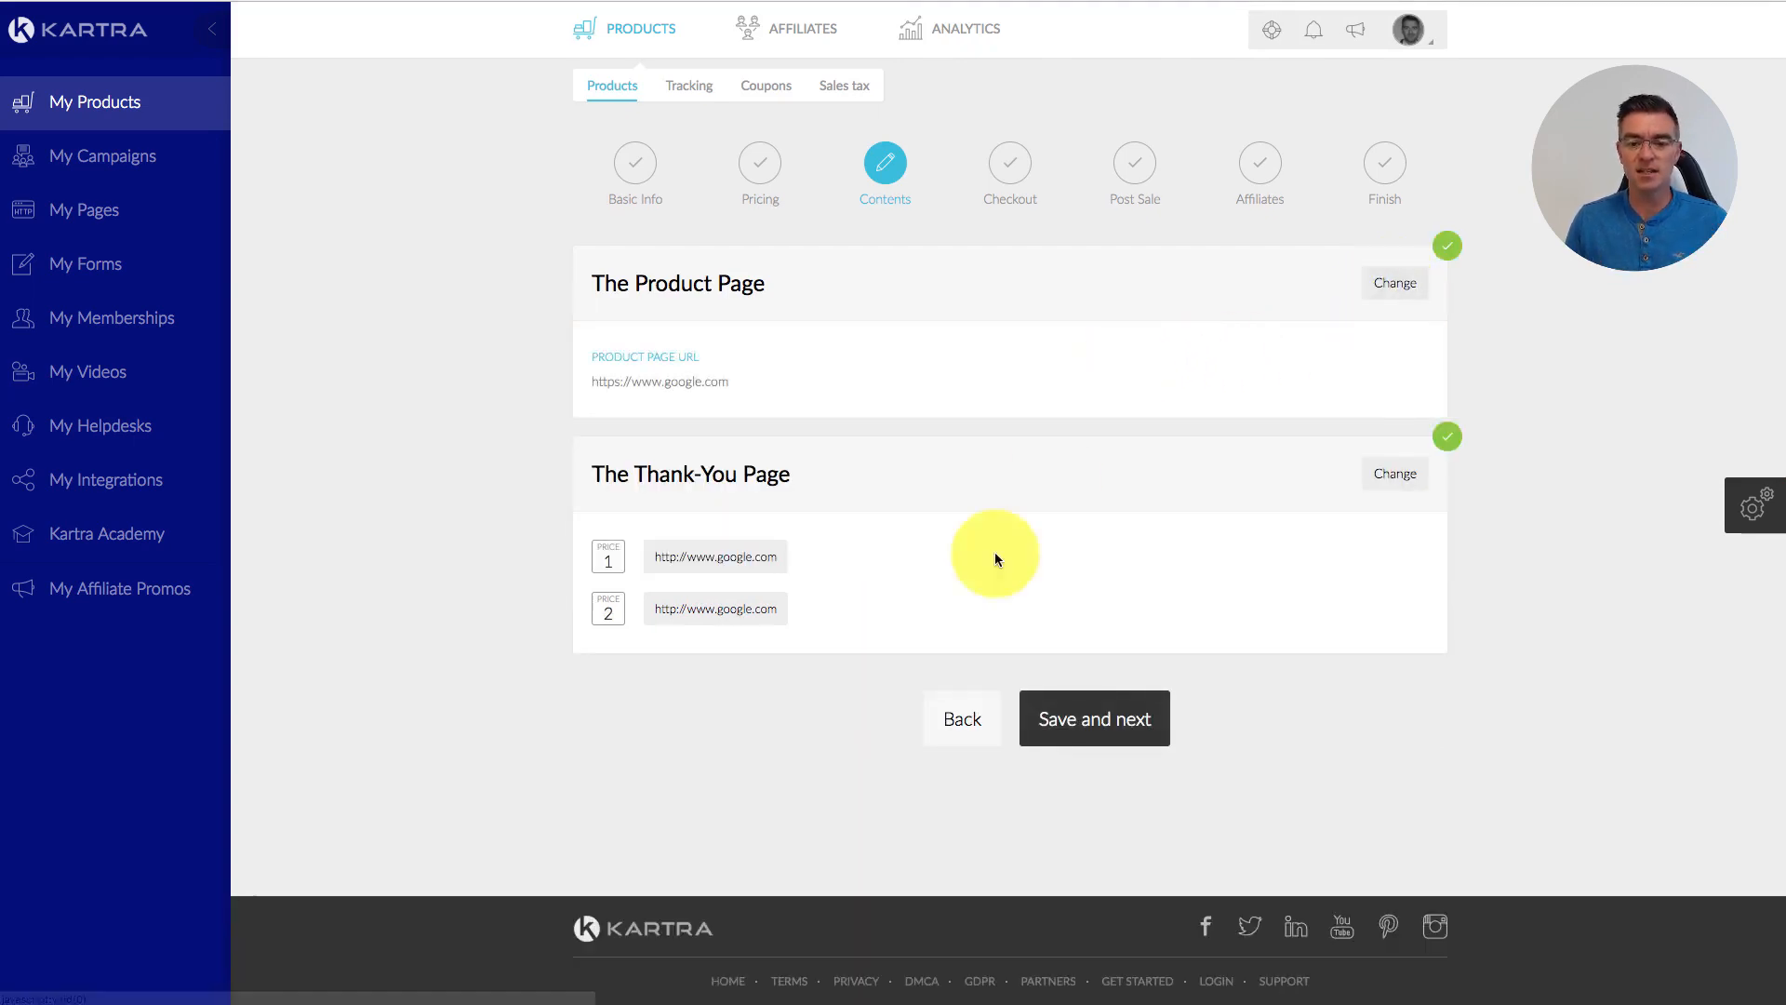
click(1097, 725)
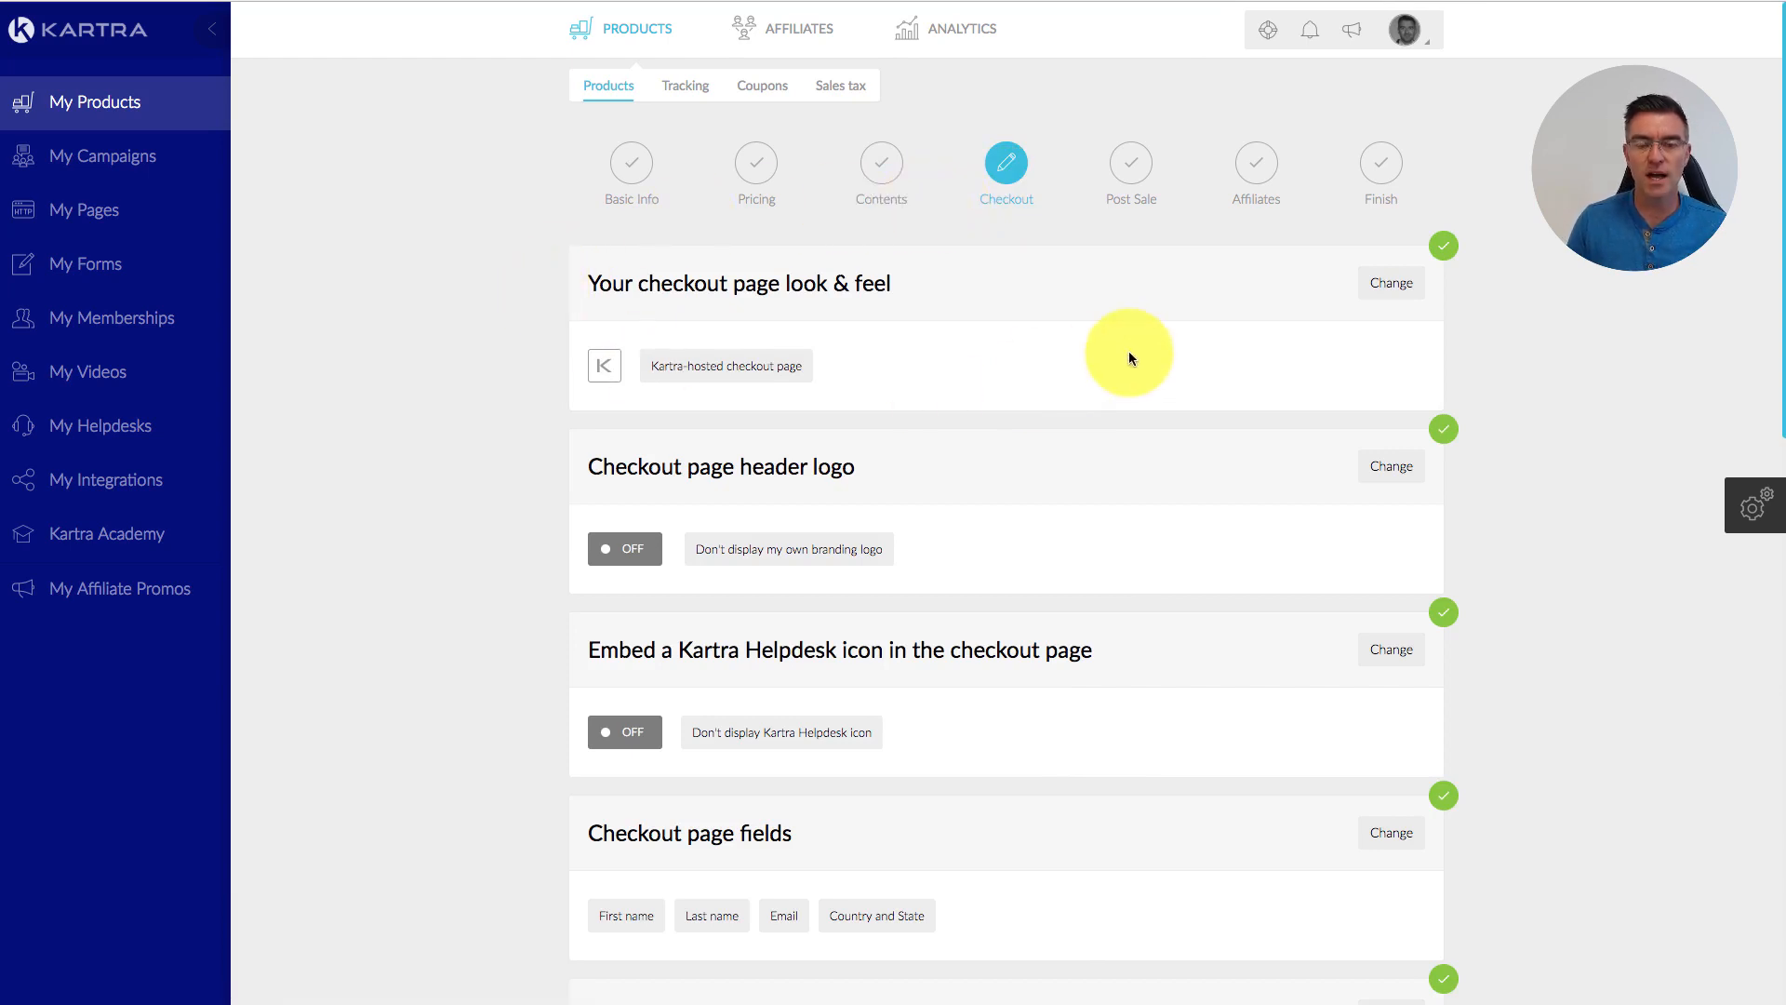
Step: Open the checkout look and feel settings and browse through the checkout templates
click(1392, 288)
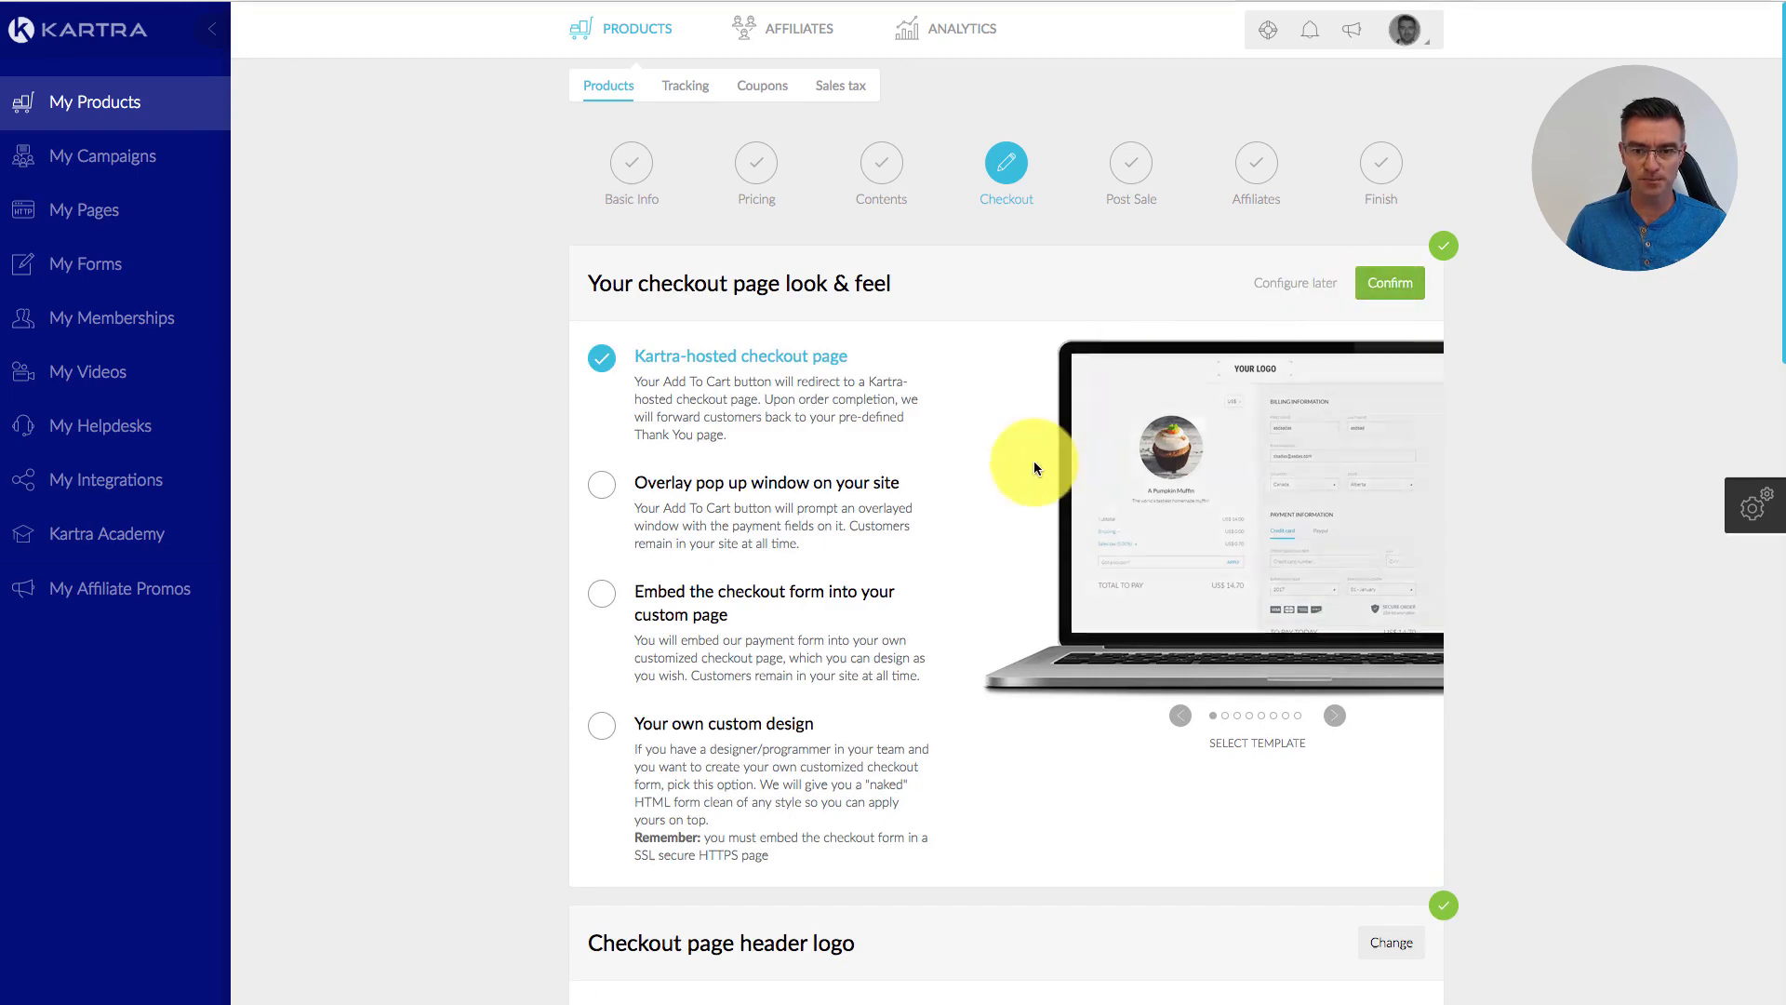
scroll(1038, 470, down, 1)
scroll(1036, 461, down, 2)
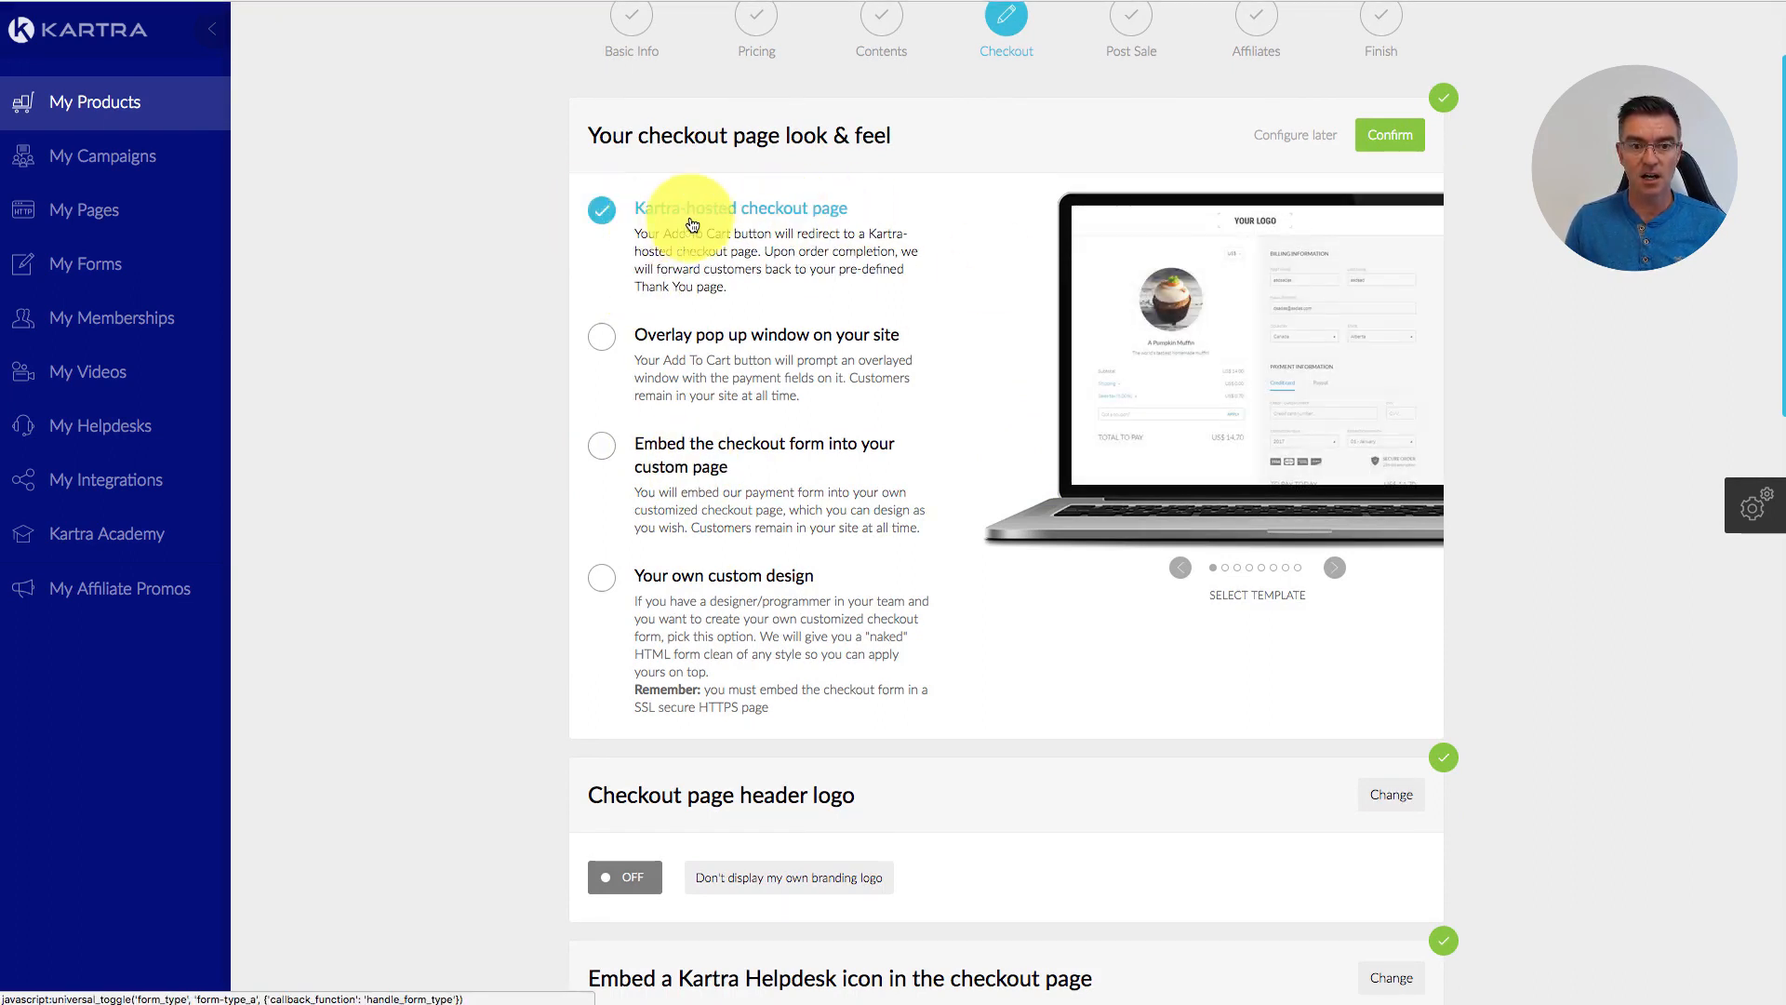
mouse_move(1273, 315)
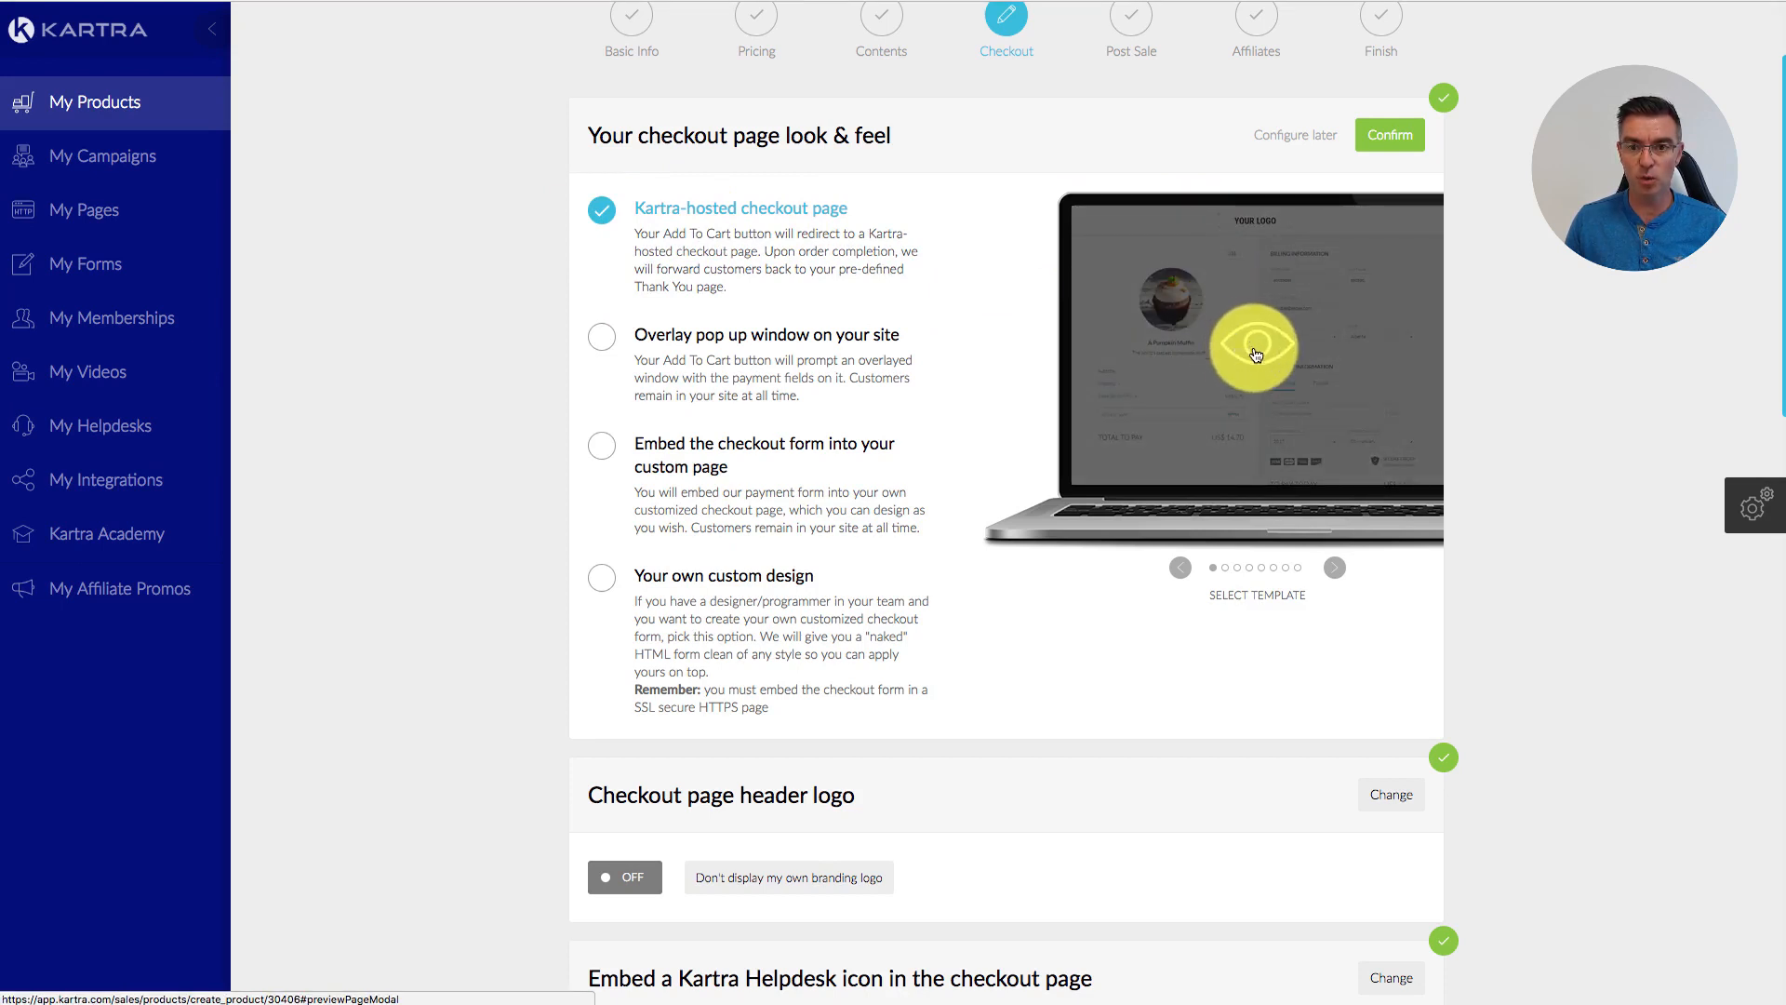
click(1336, 571)
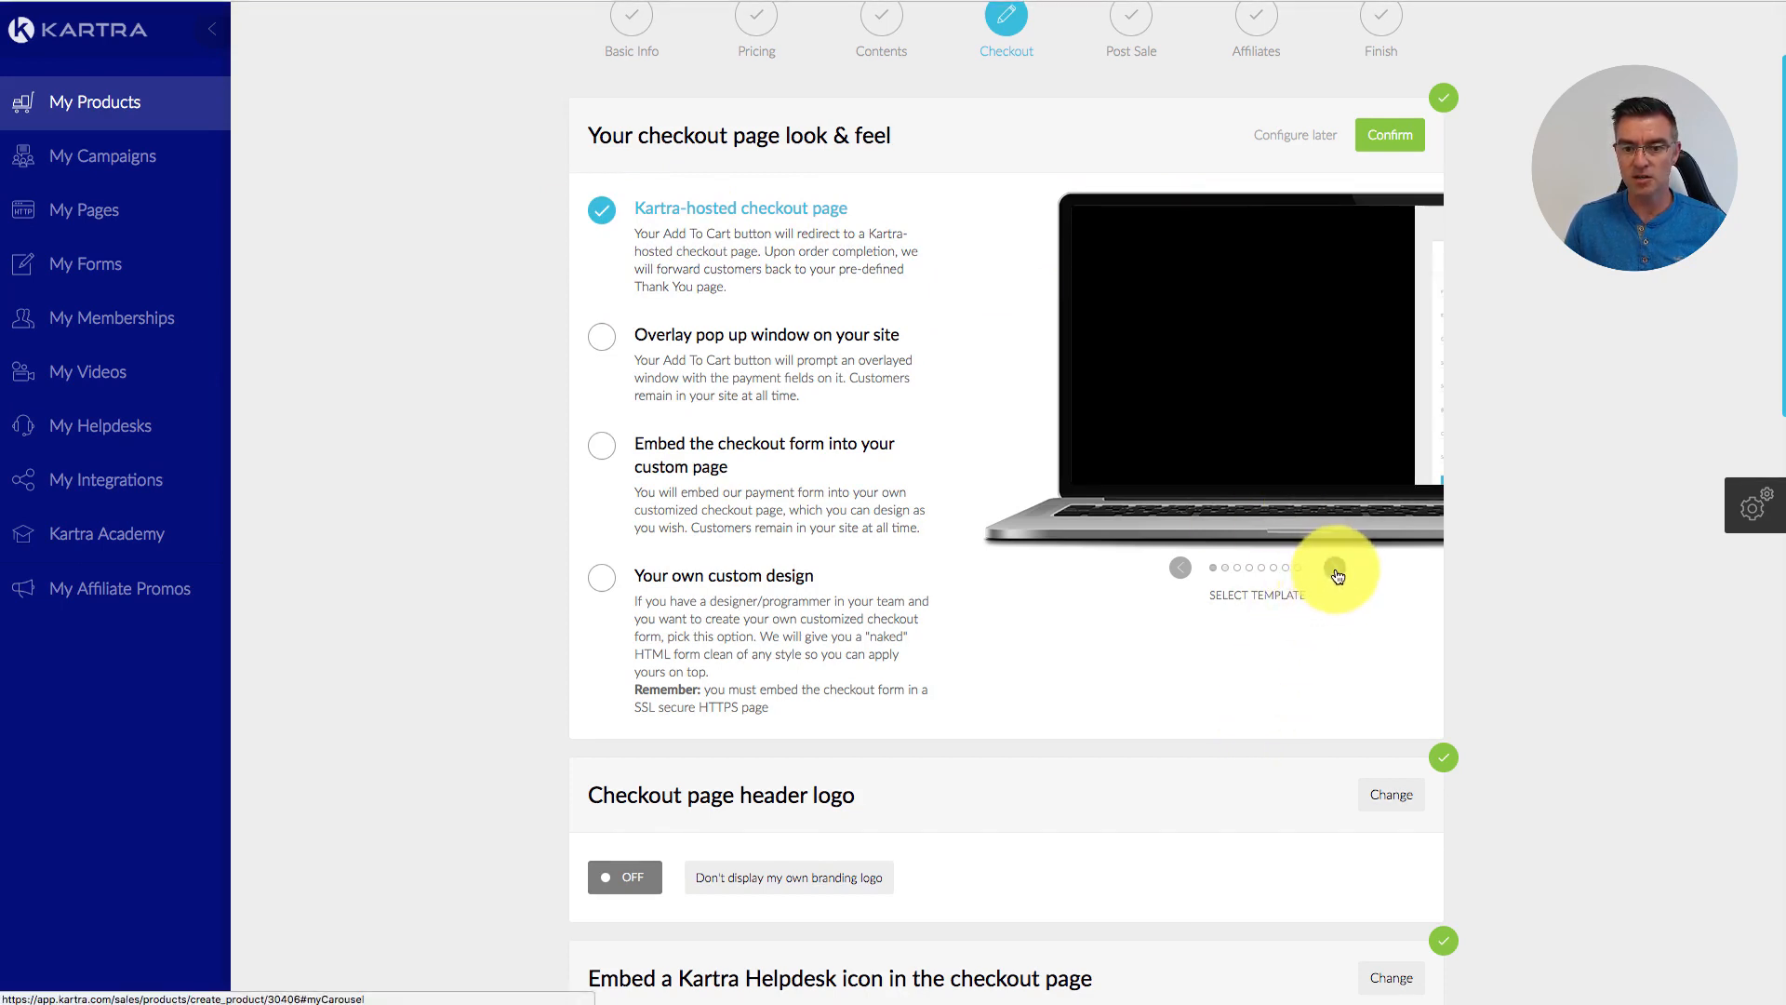
click(1183, 568)
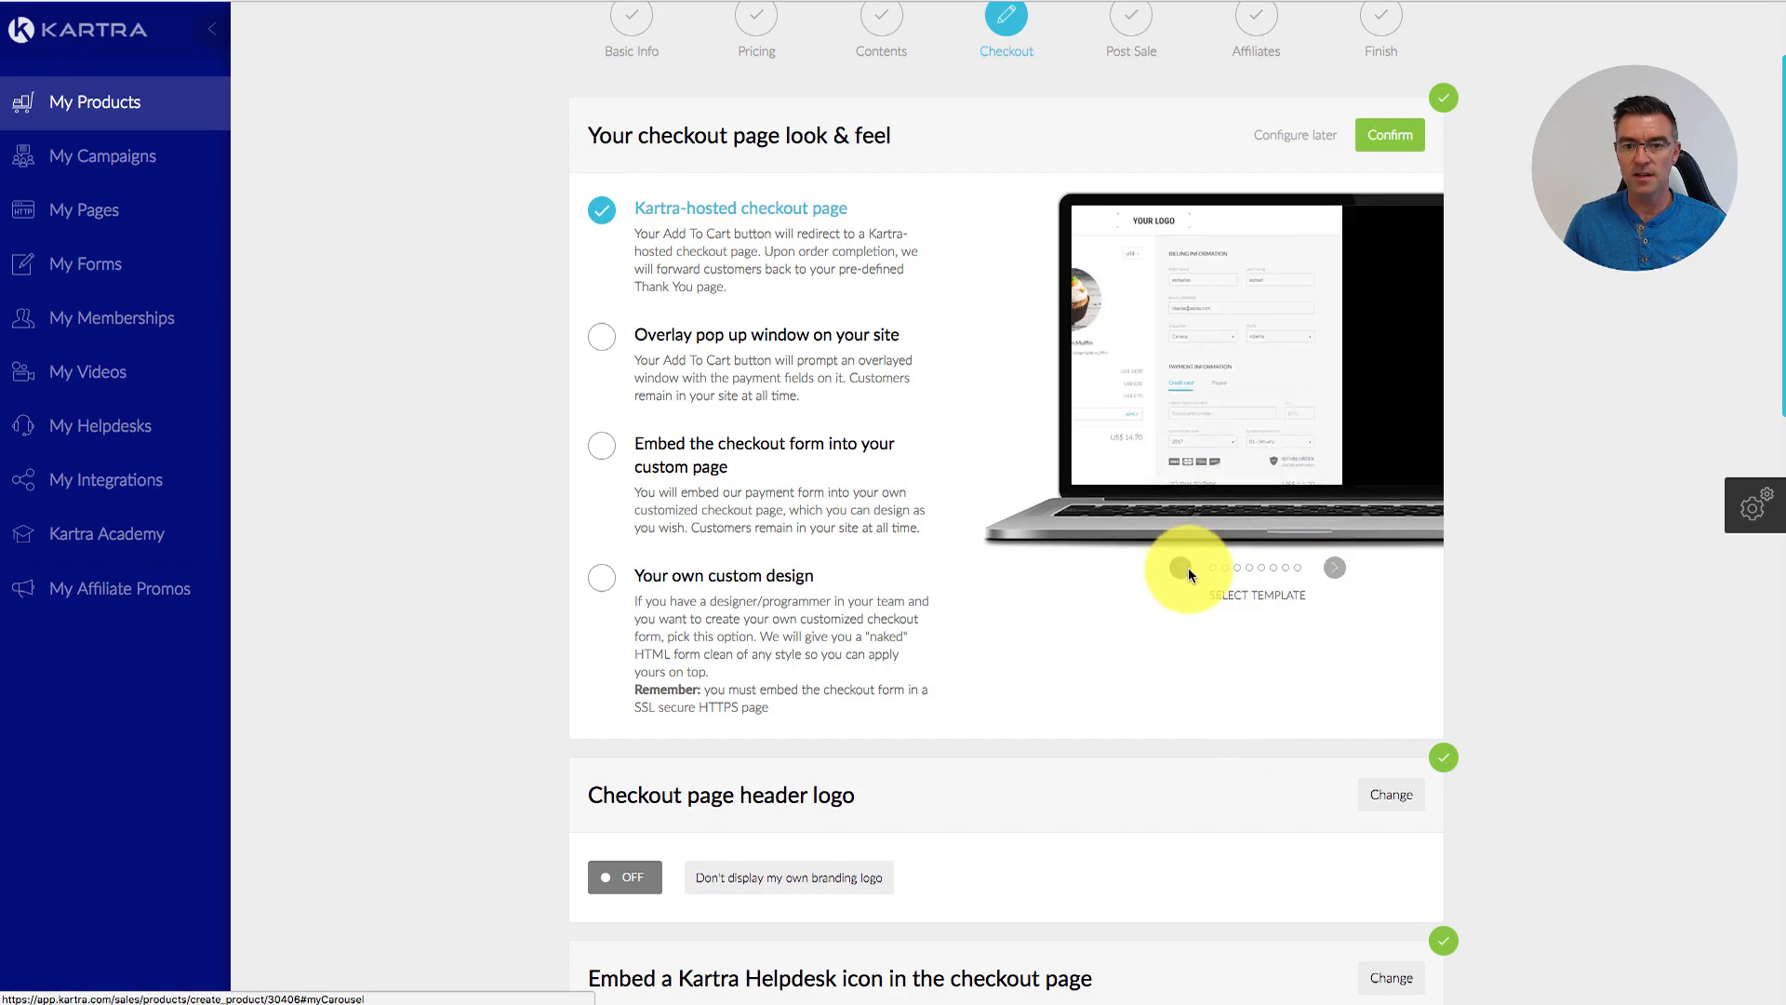
click(1337, 569)
click(1337, 570)
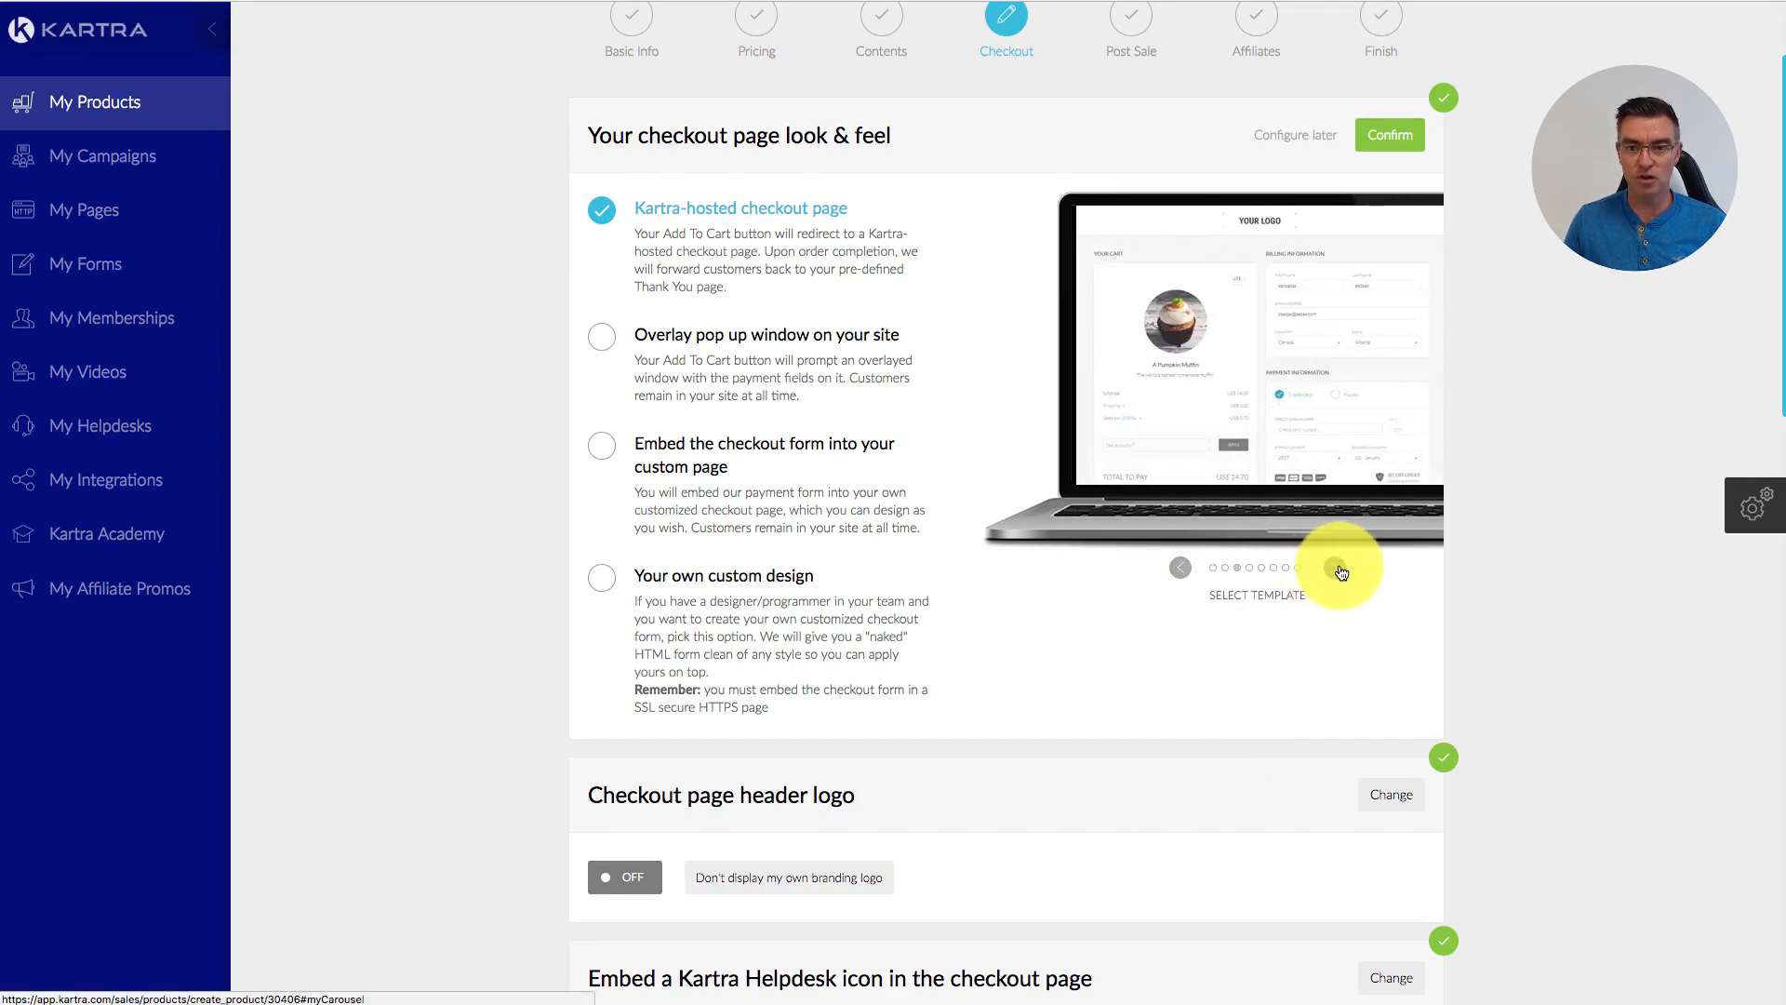
click(1337, 570)
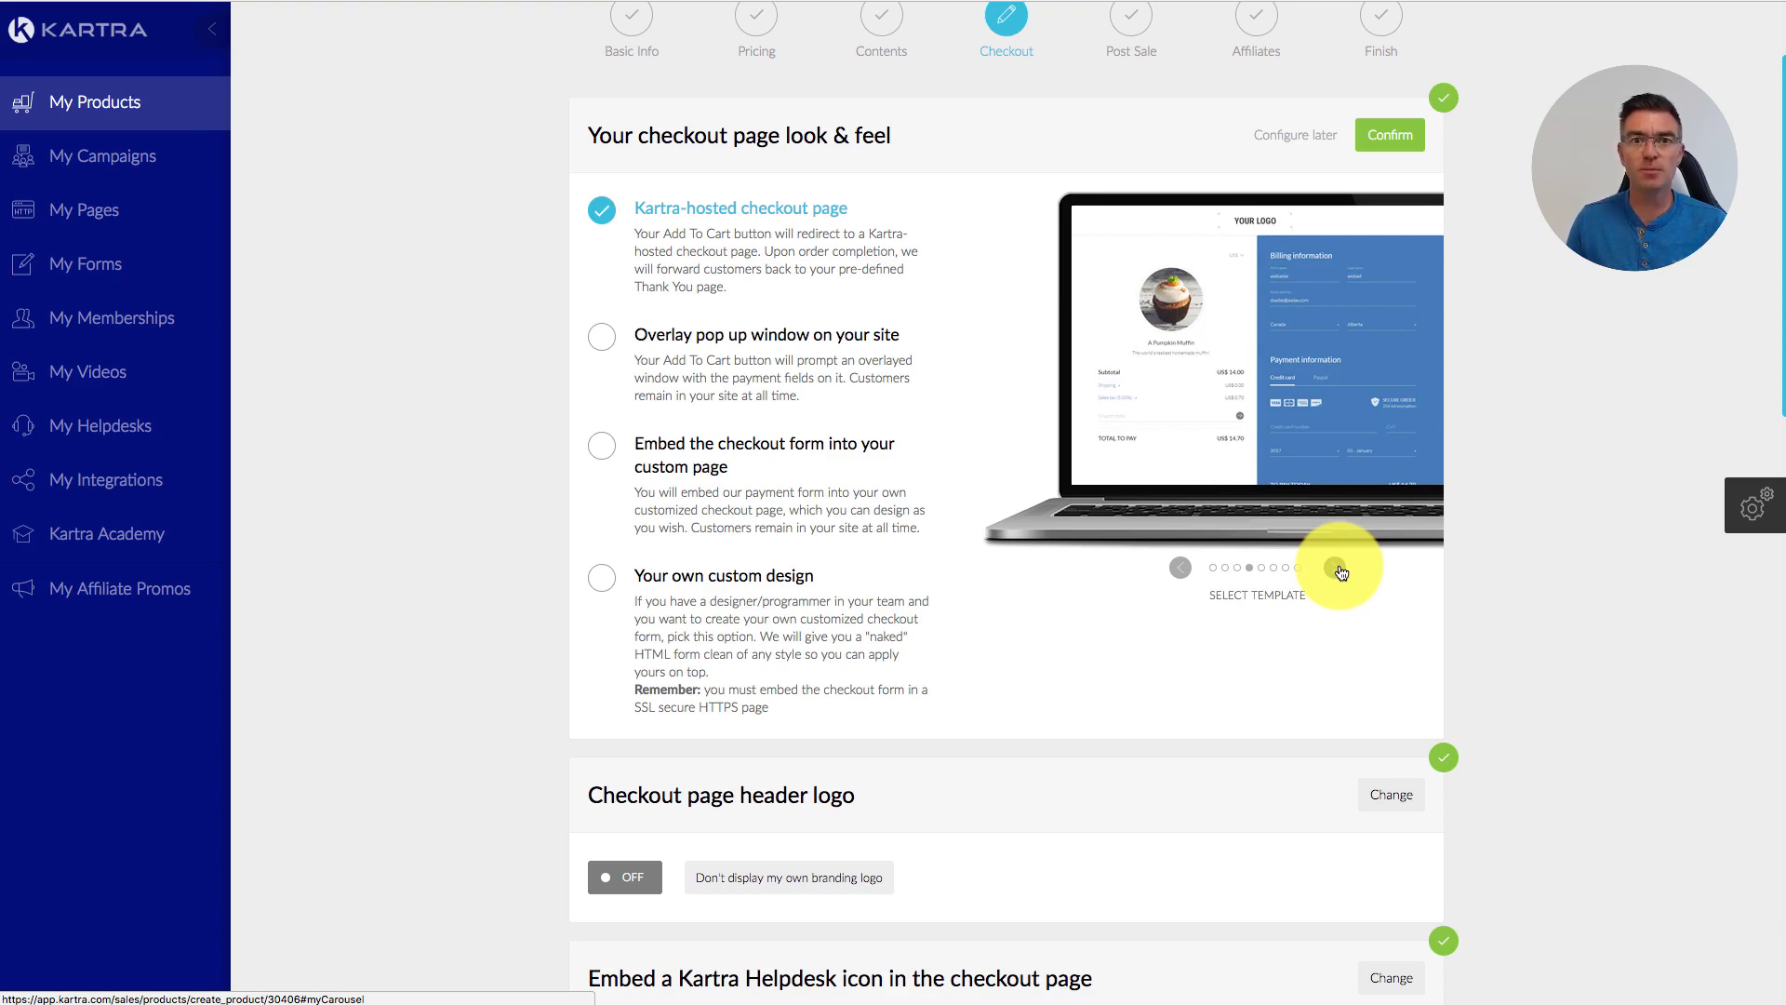
click(1337, 569)
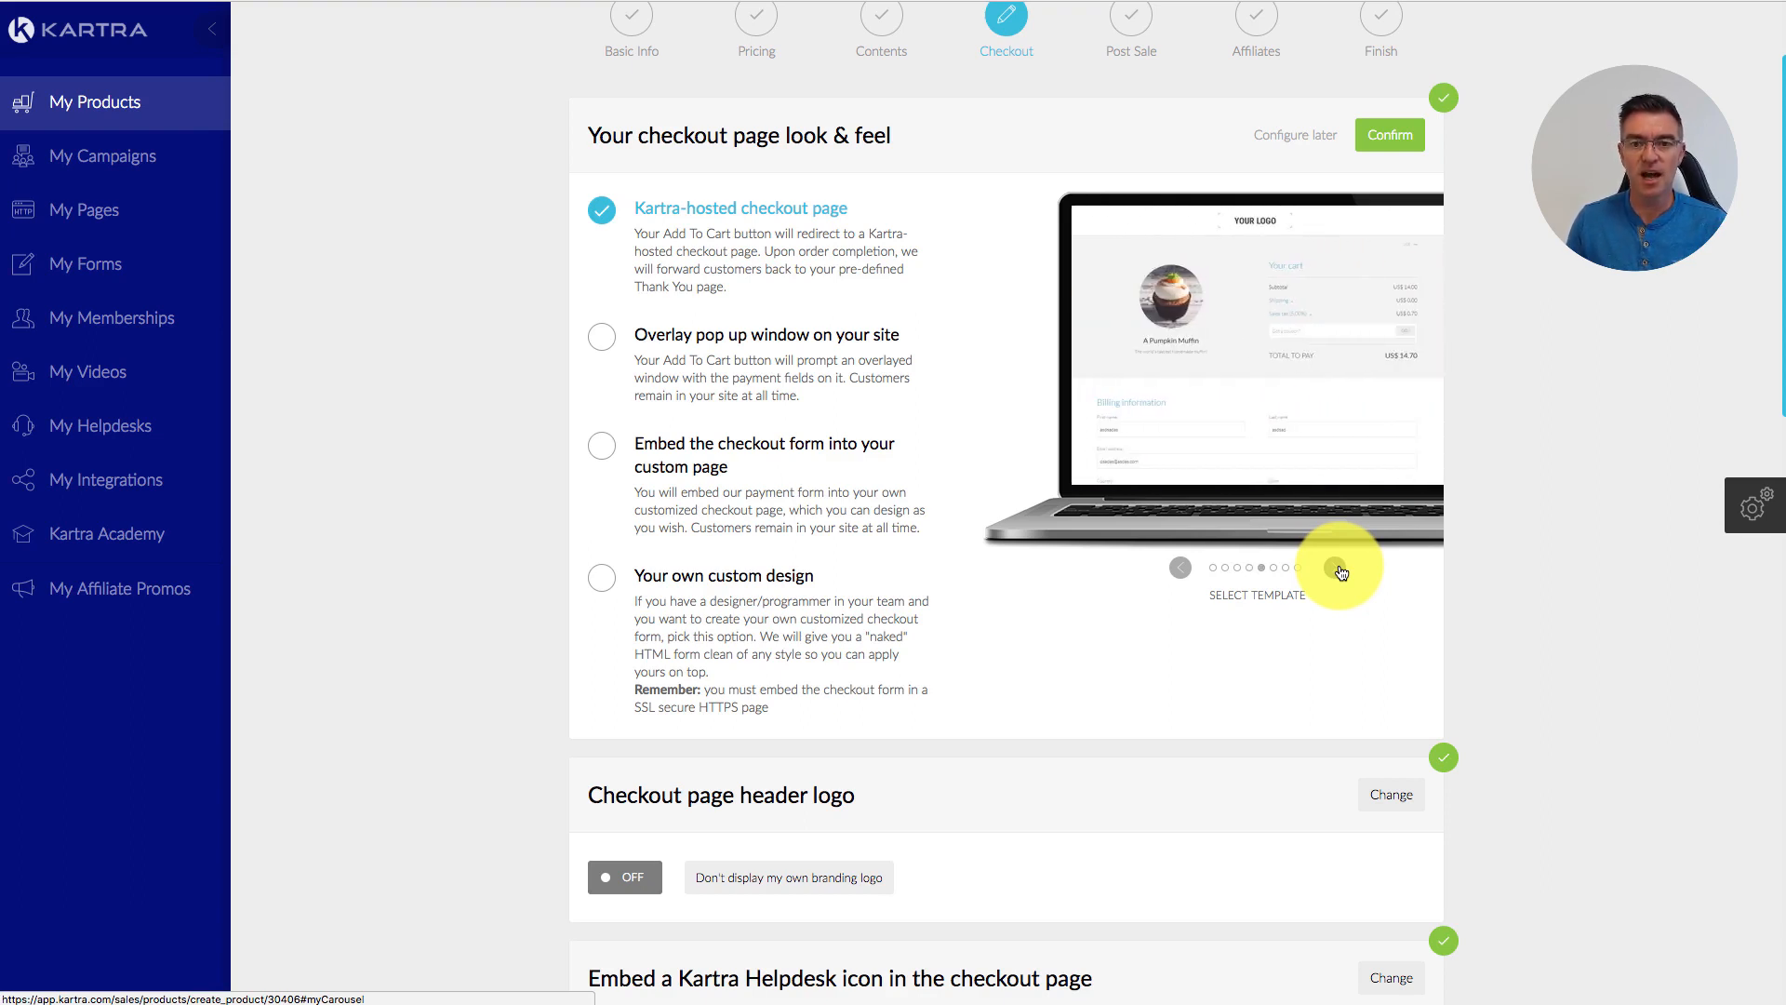
click(1337, 570)
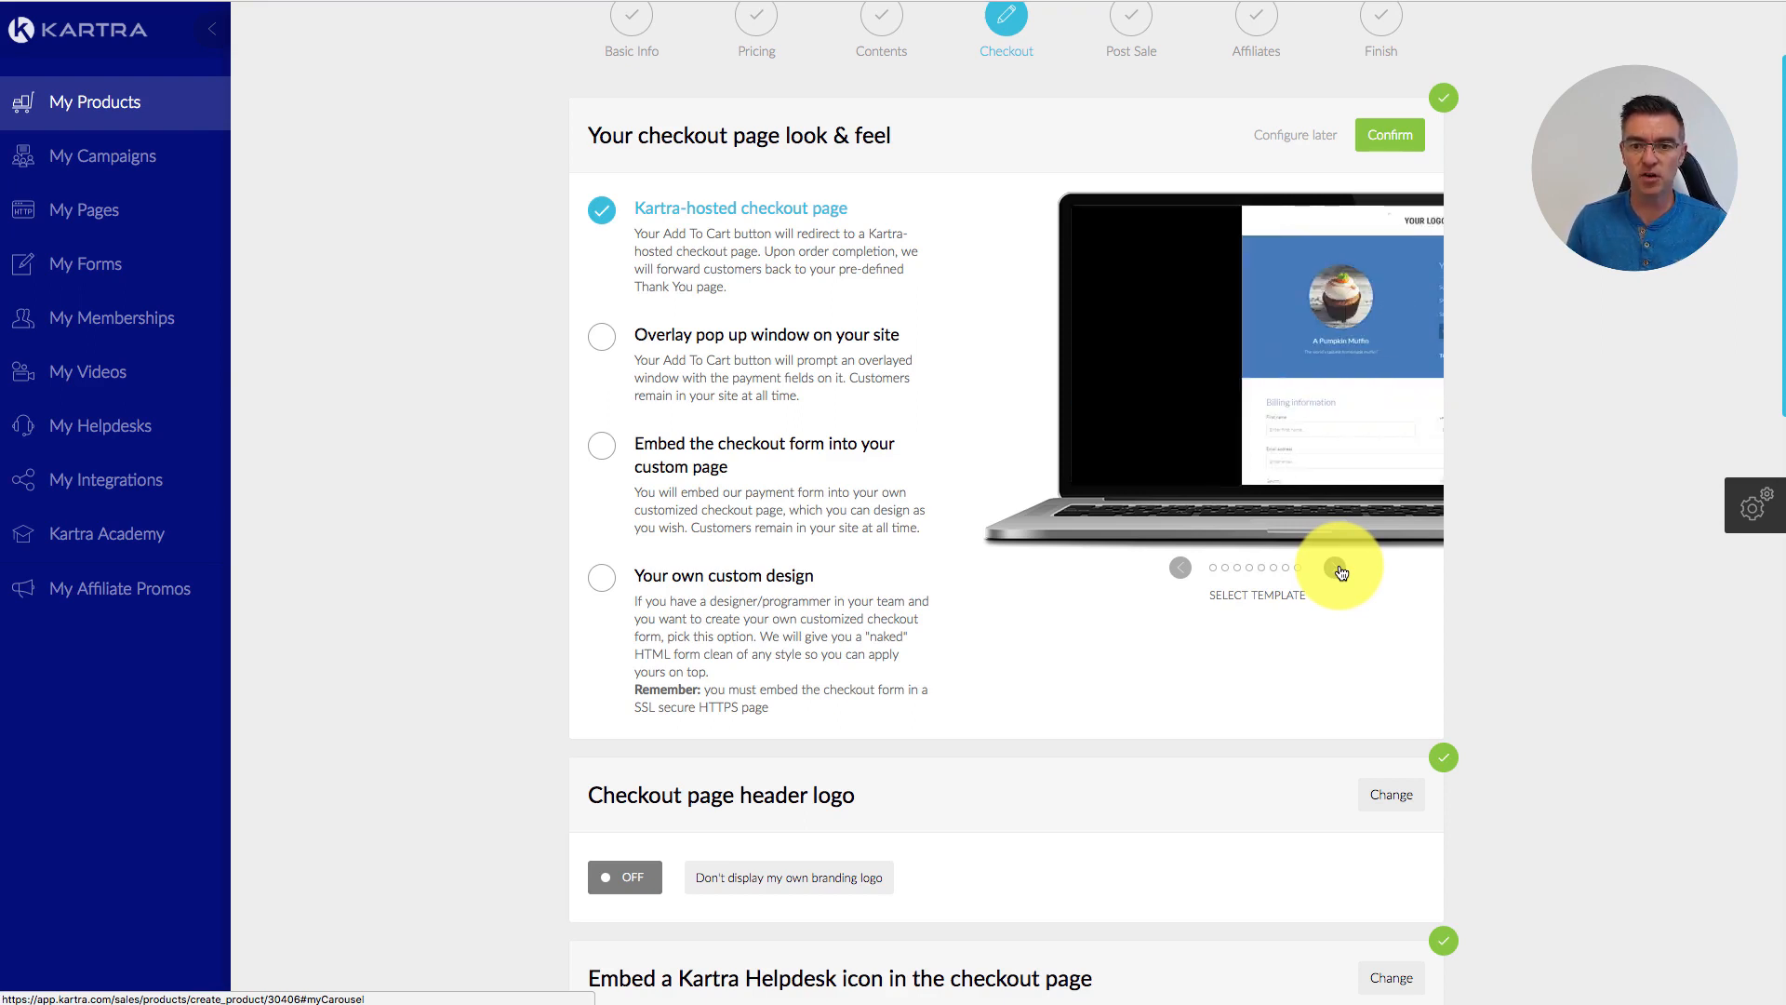
click(1338, 570)
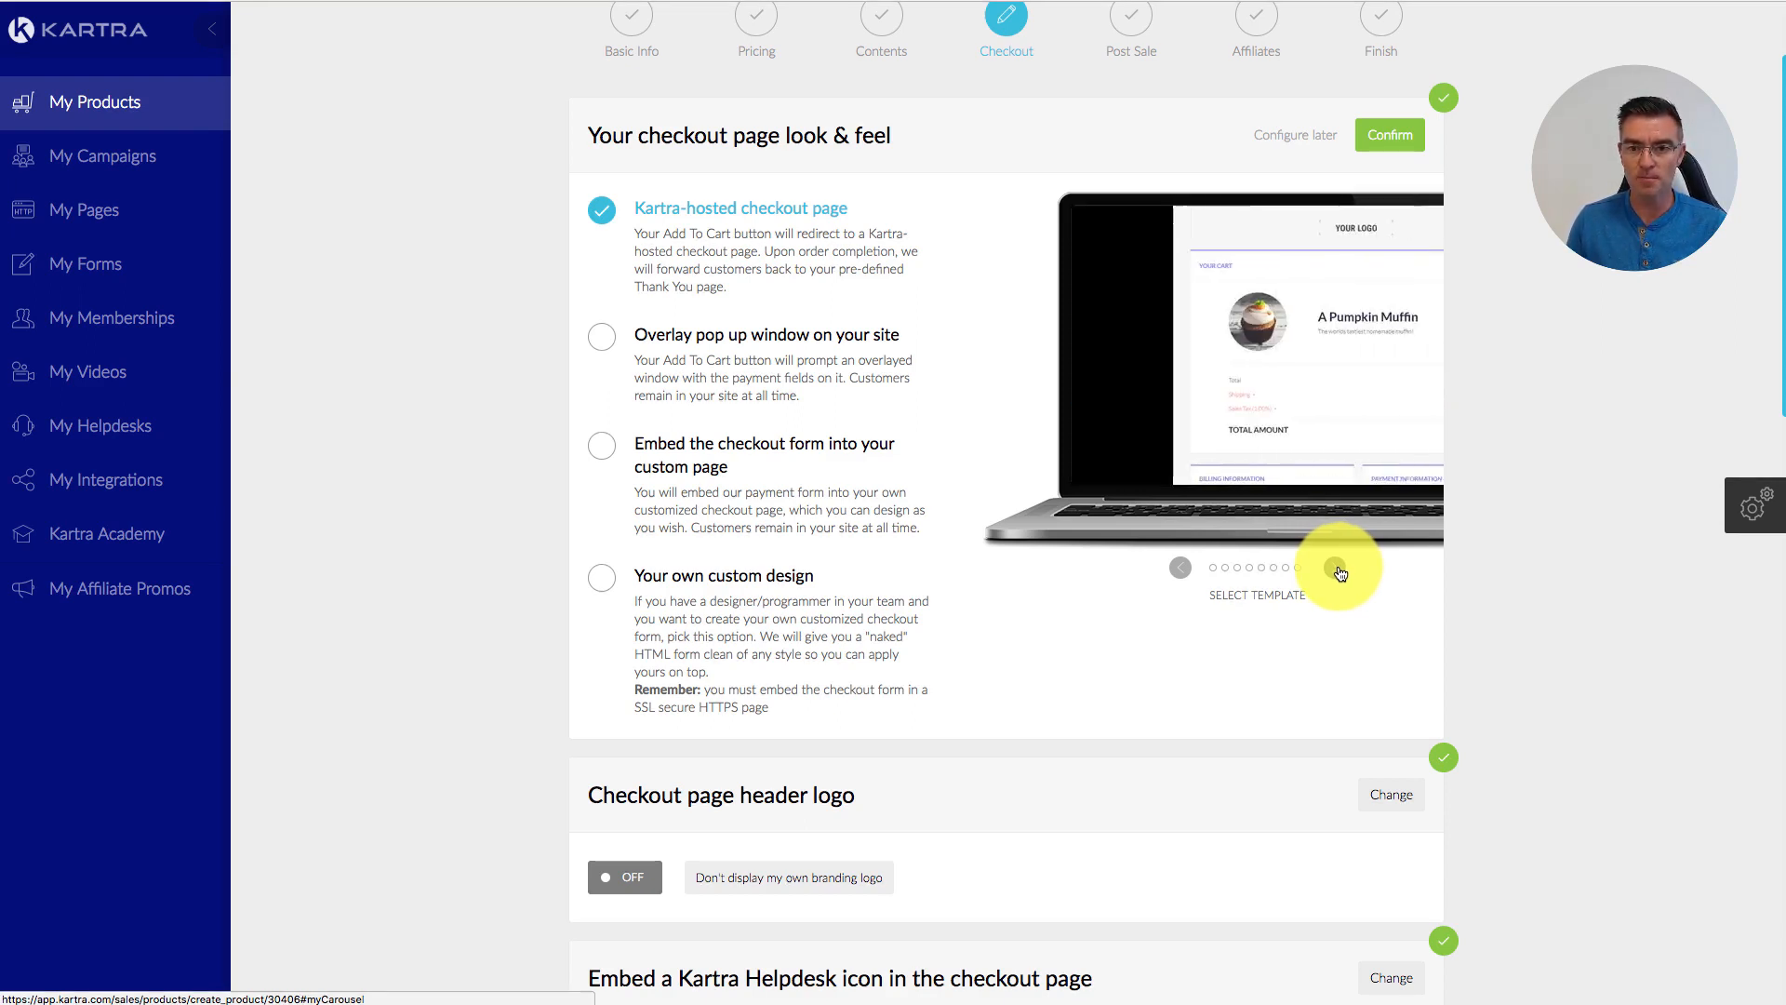
Step: Return to the first template, preview it full size, and confirm the Kartra-hosted checkout page
click(1213, 566)
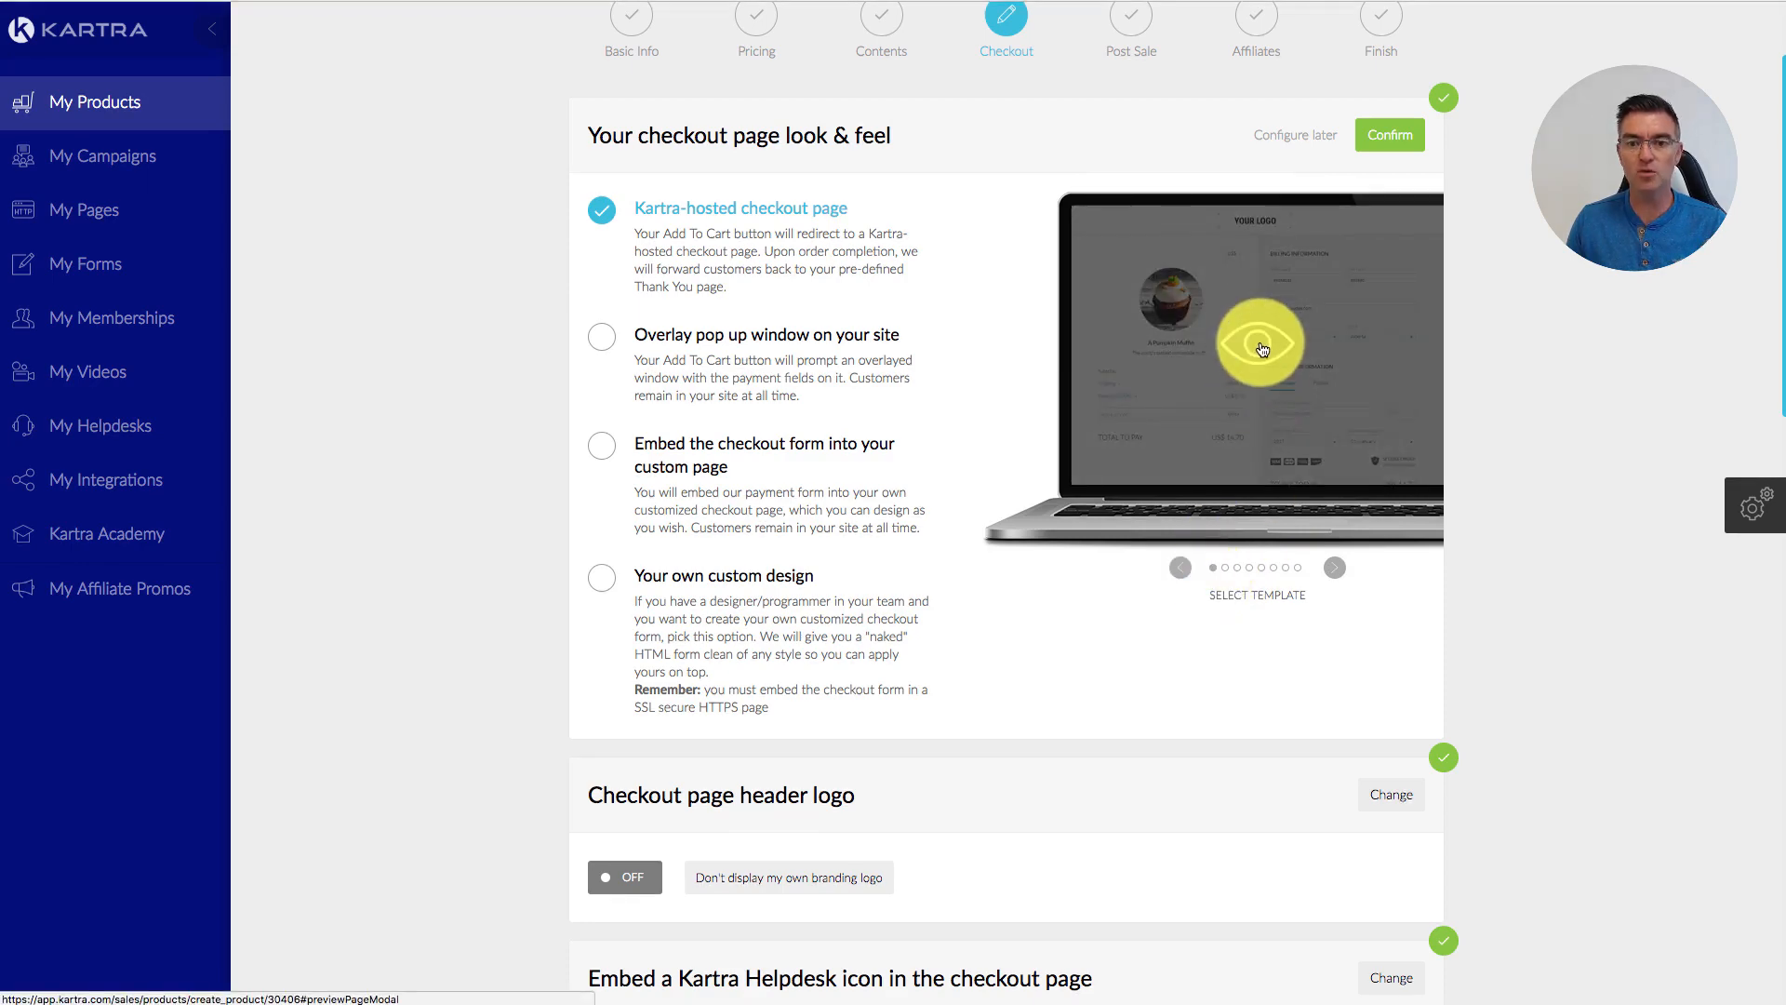
click(1258, 348)
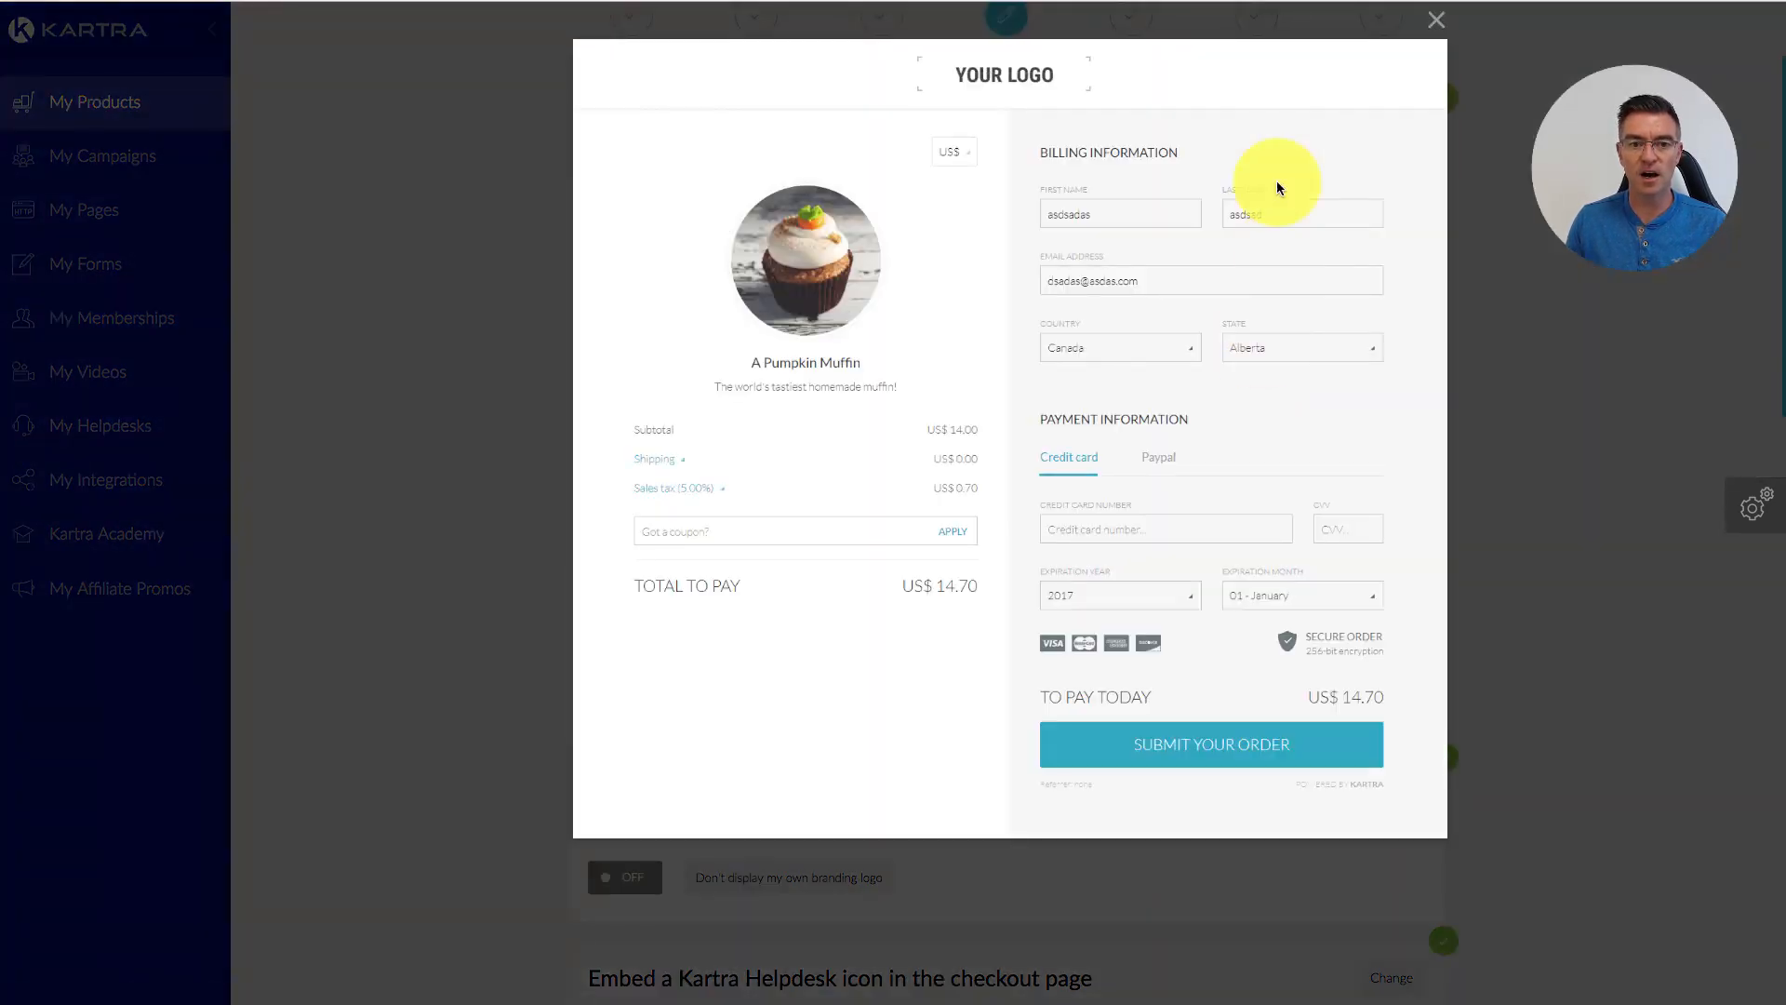
click(1439, 25)
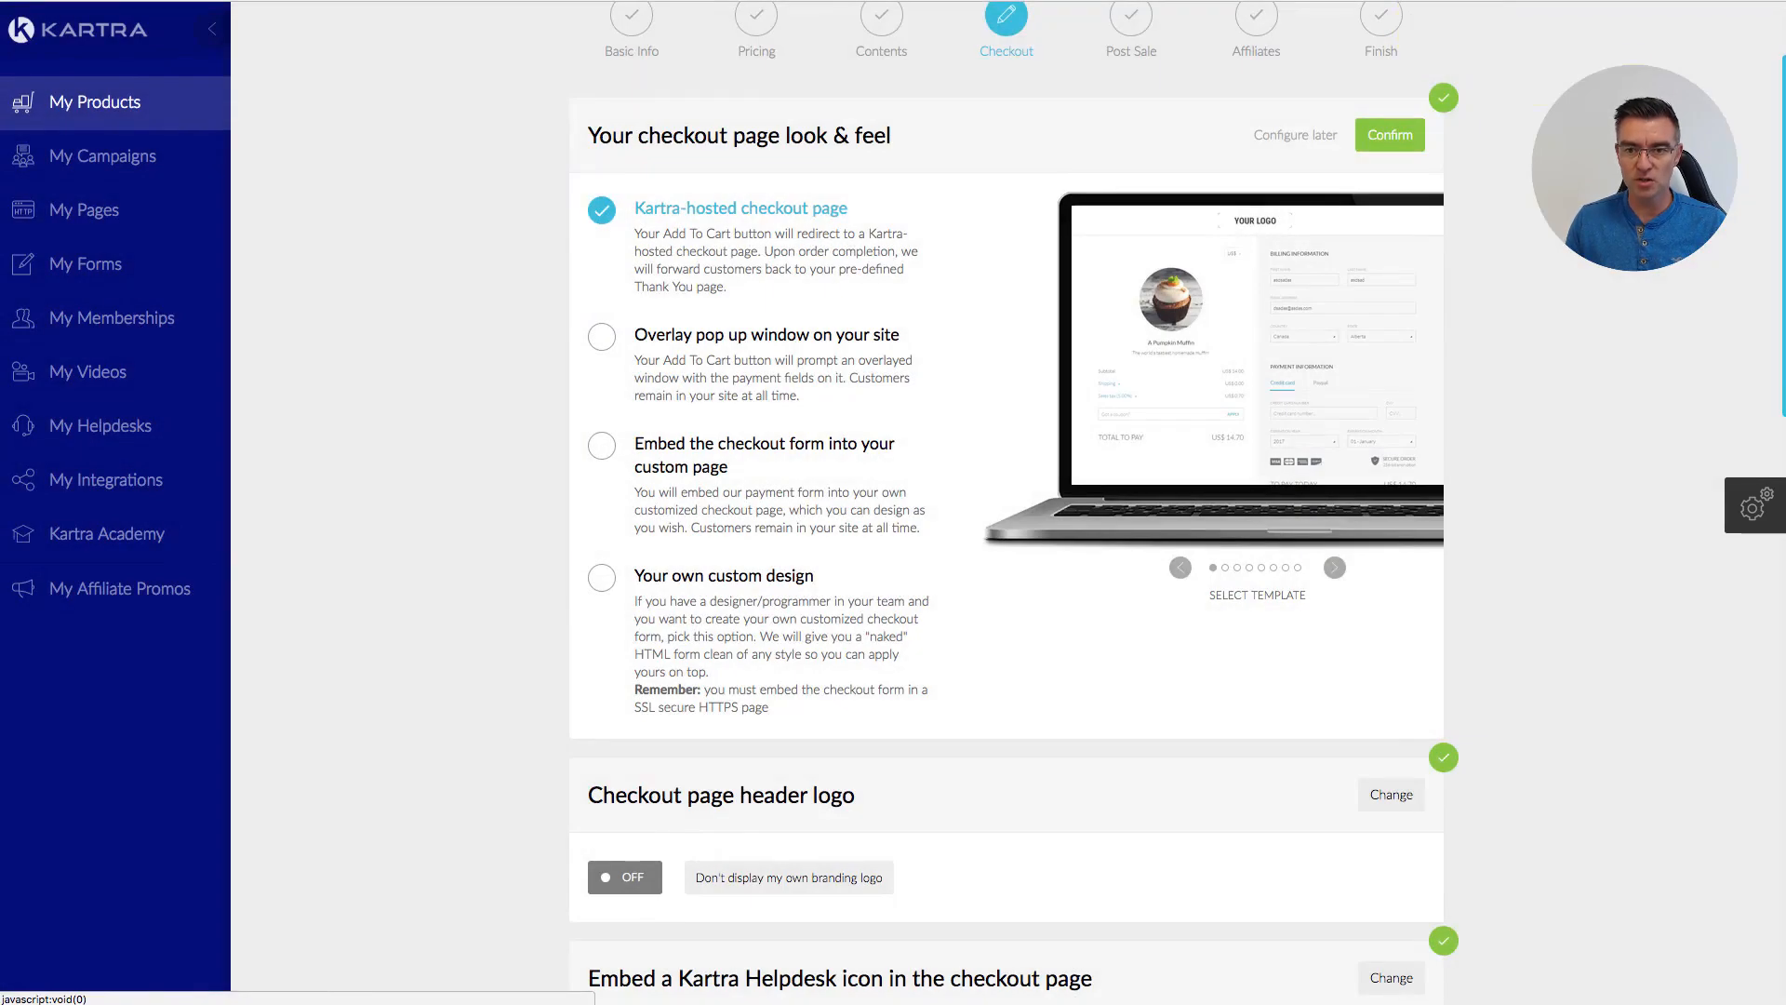
click(1384, 140)
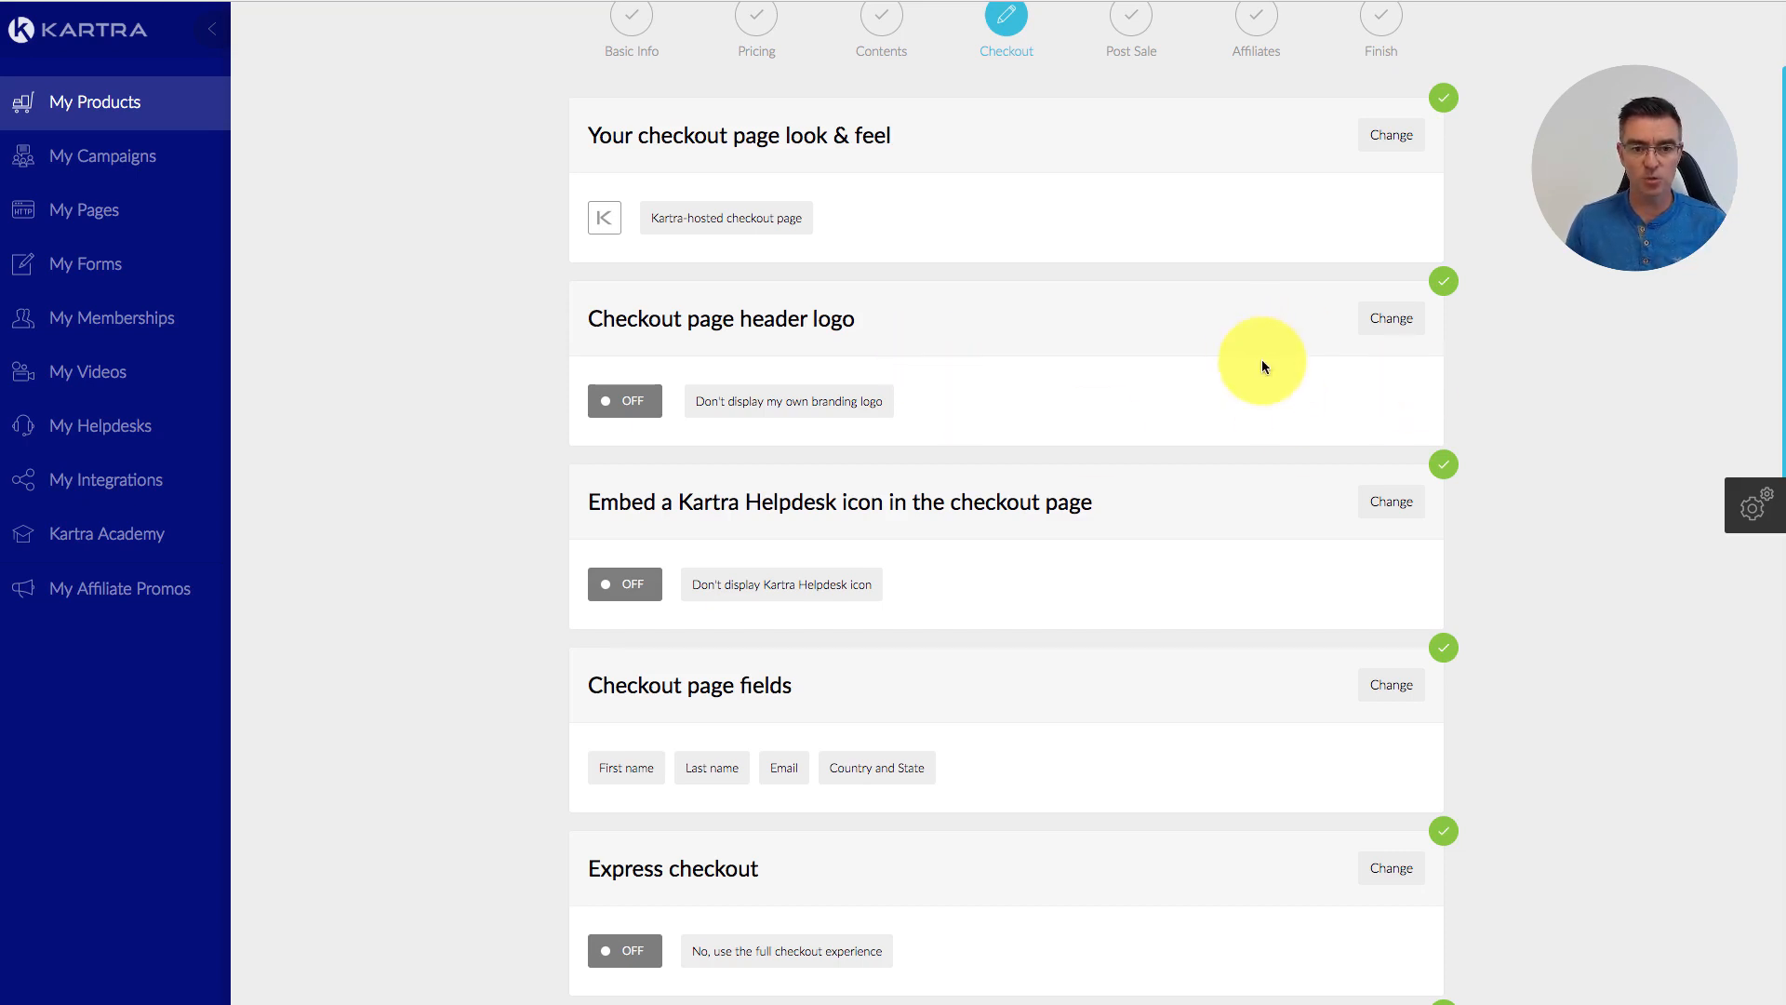
Step: Embed the Kartra Helpdesk icon on the checkout page, linked to the selected helpdesk
scroll(1284, 359, down, 3)
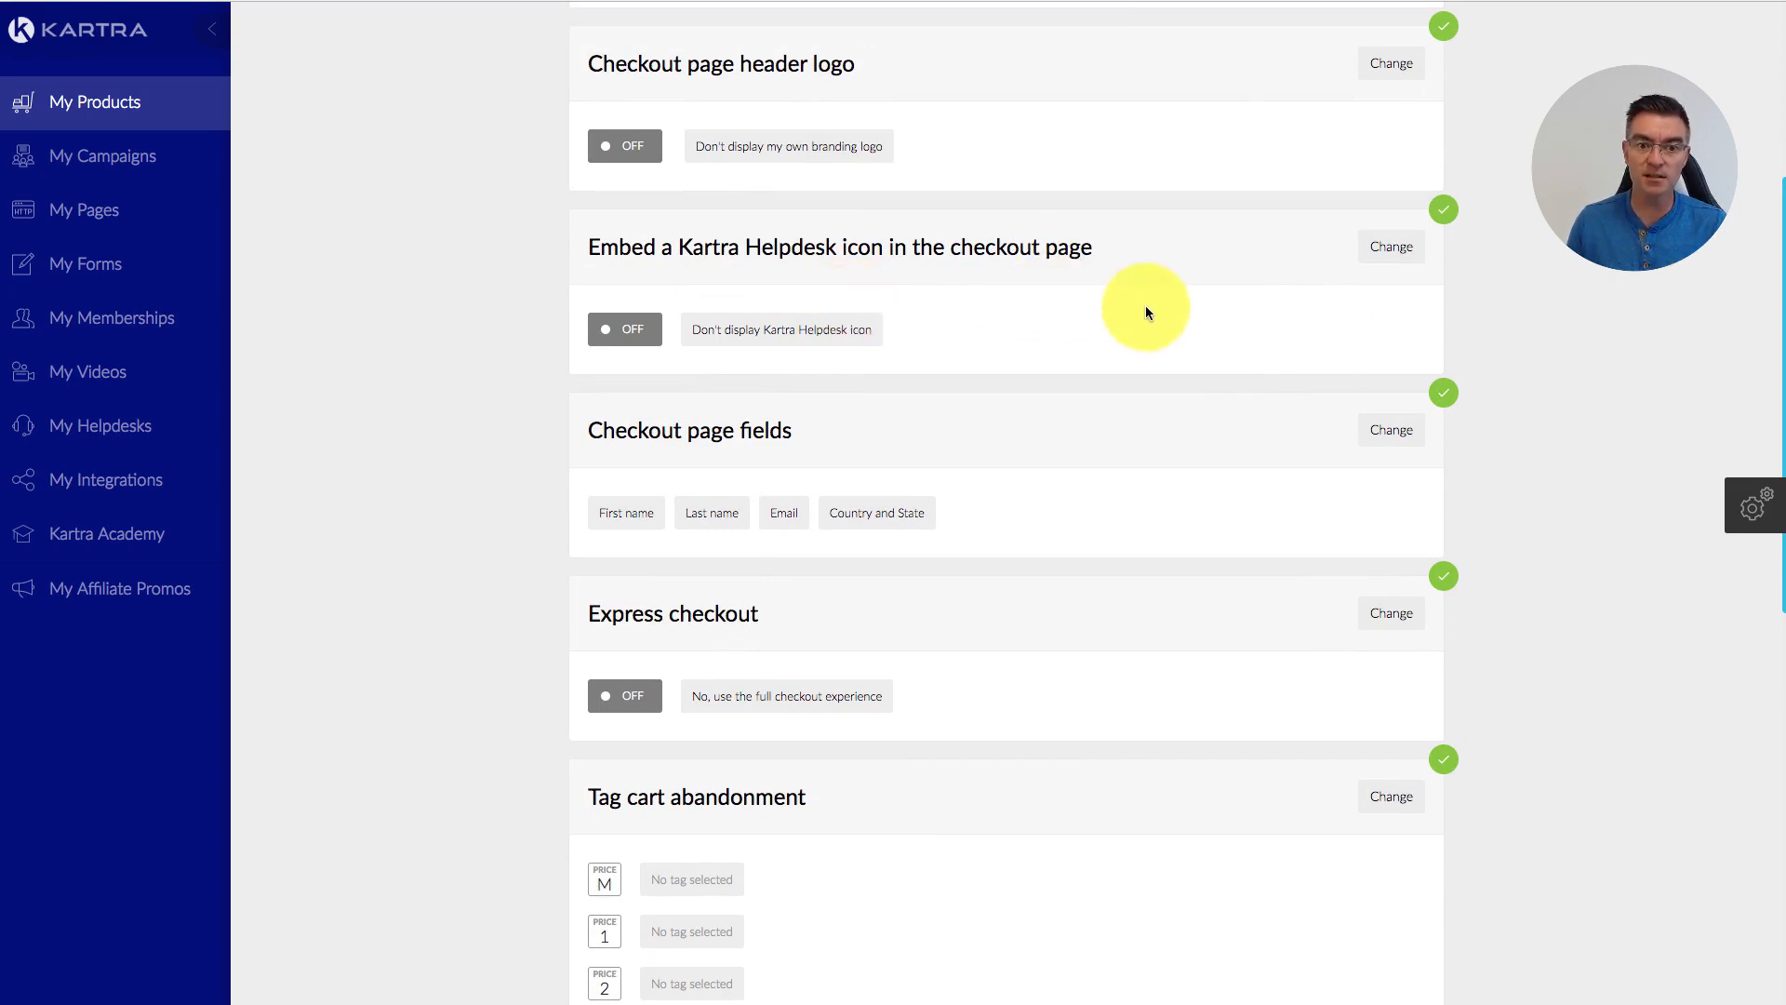
click(1400, 249)
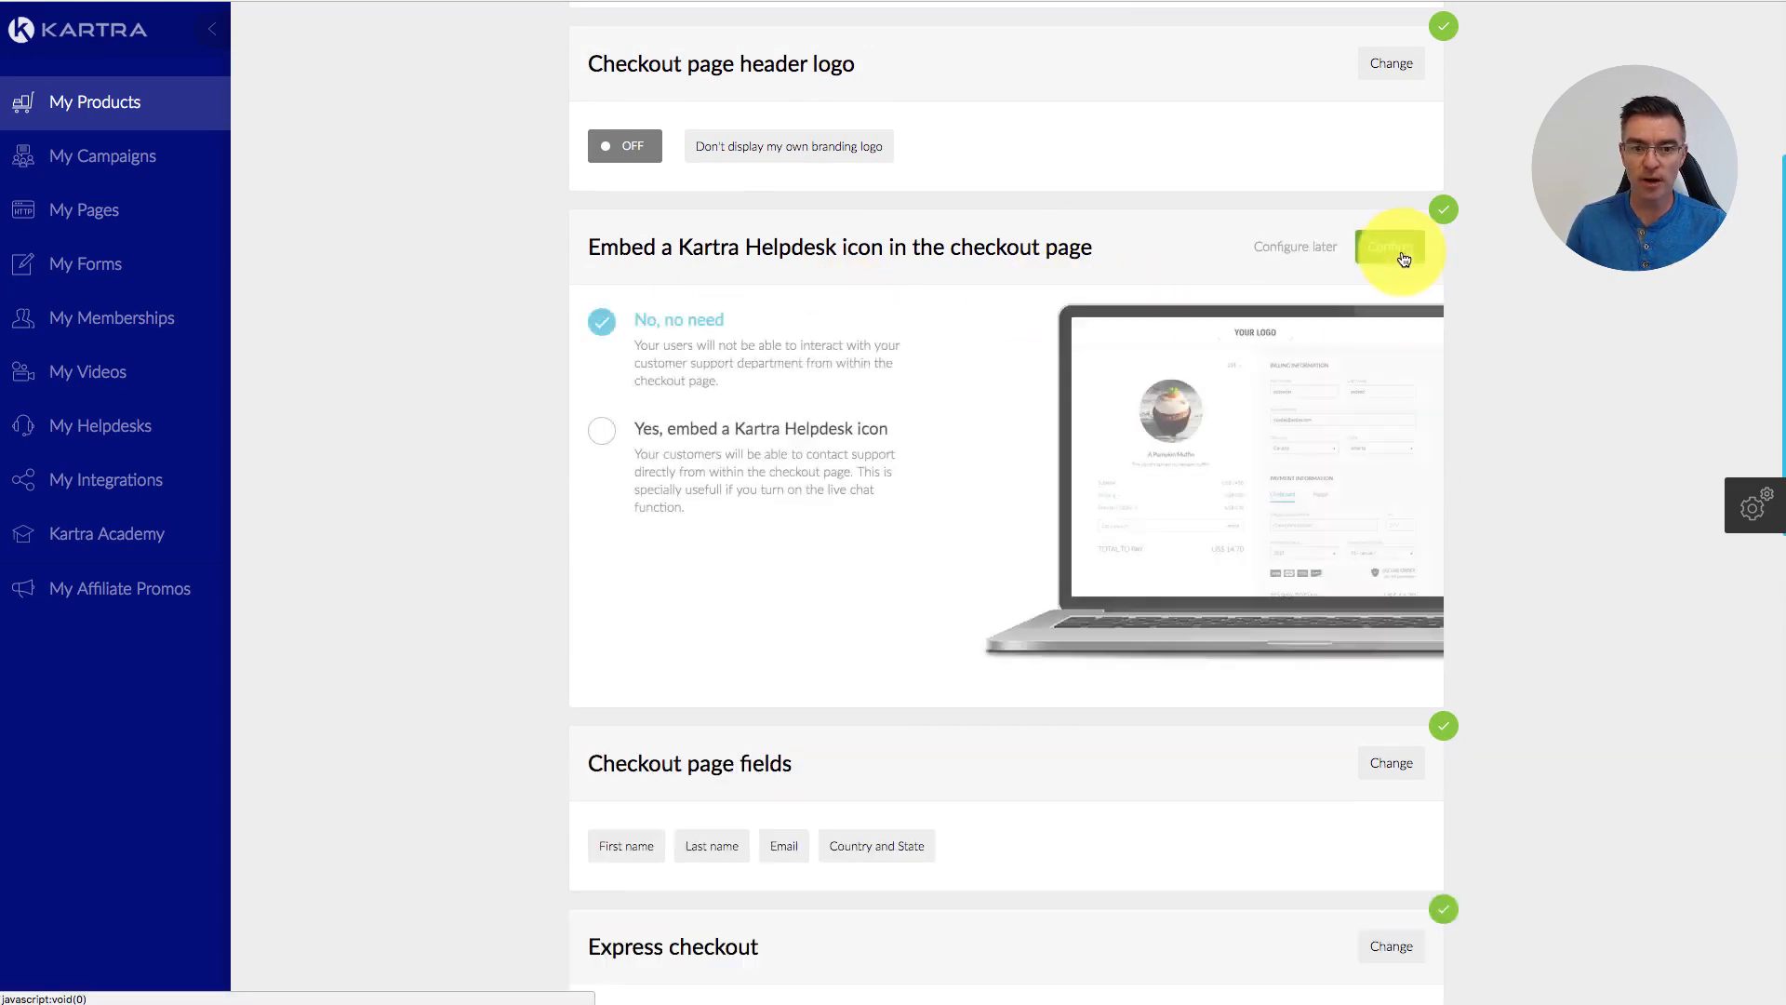
click(735, 429)
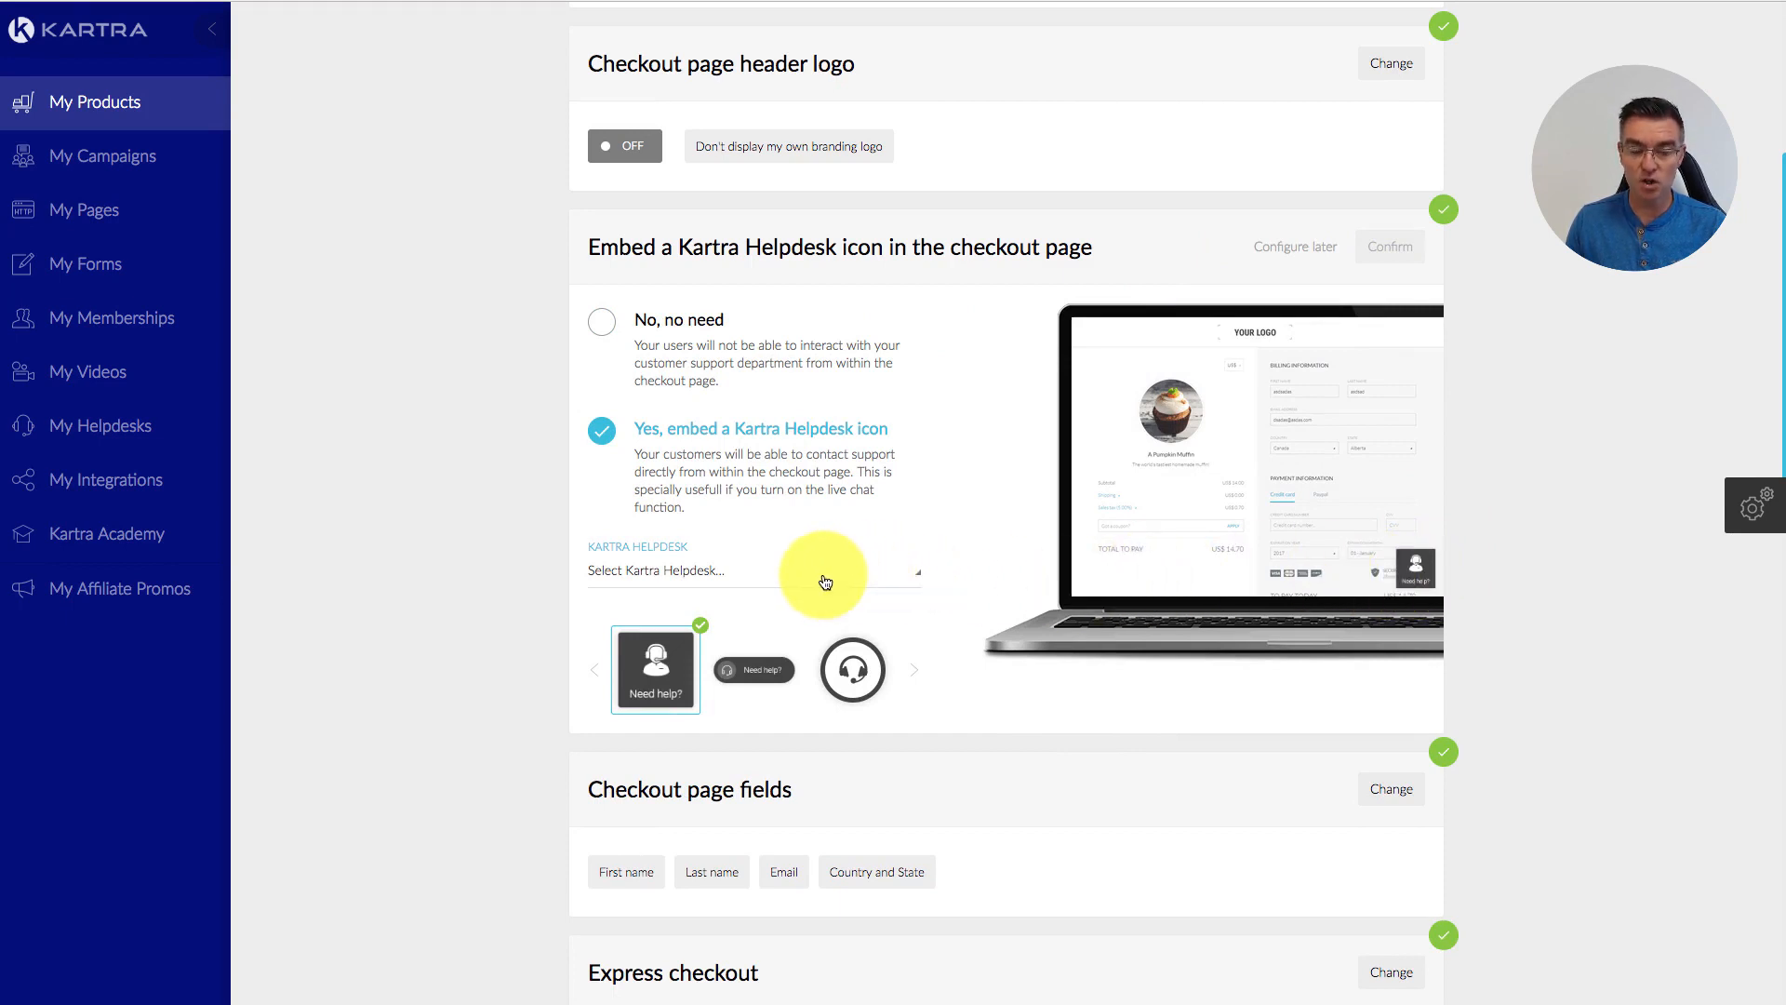
click(825, 582)
click(642, 640)
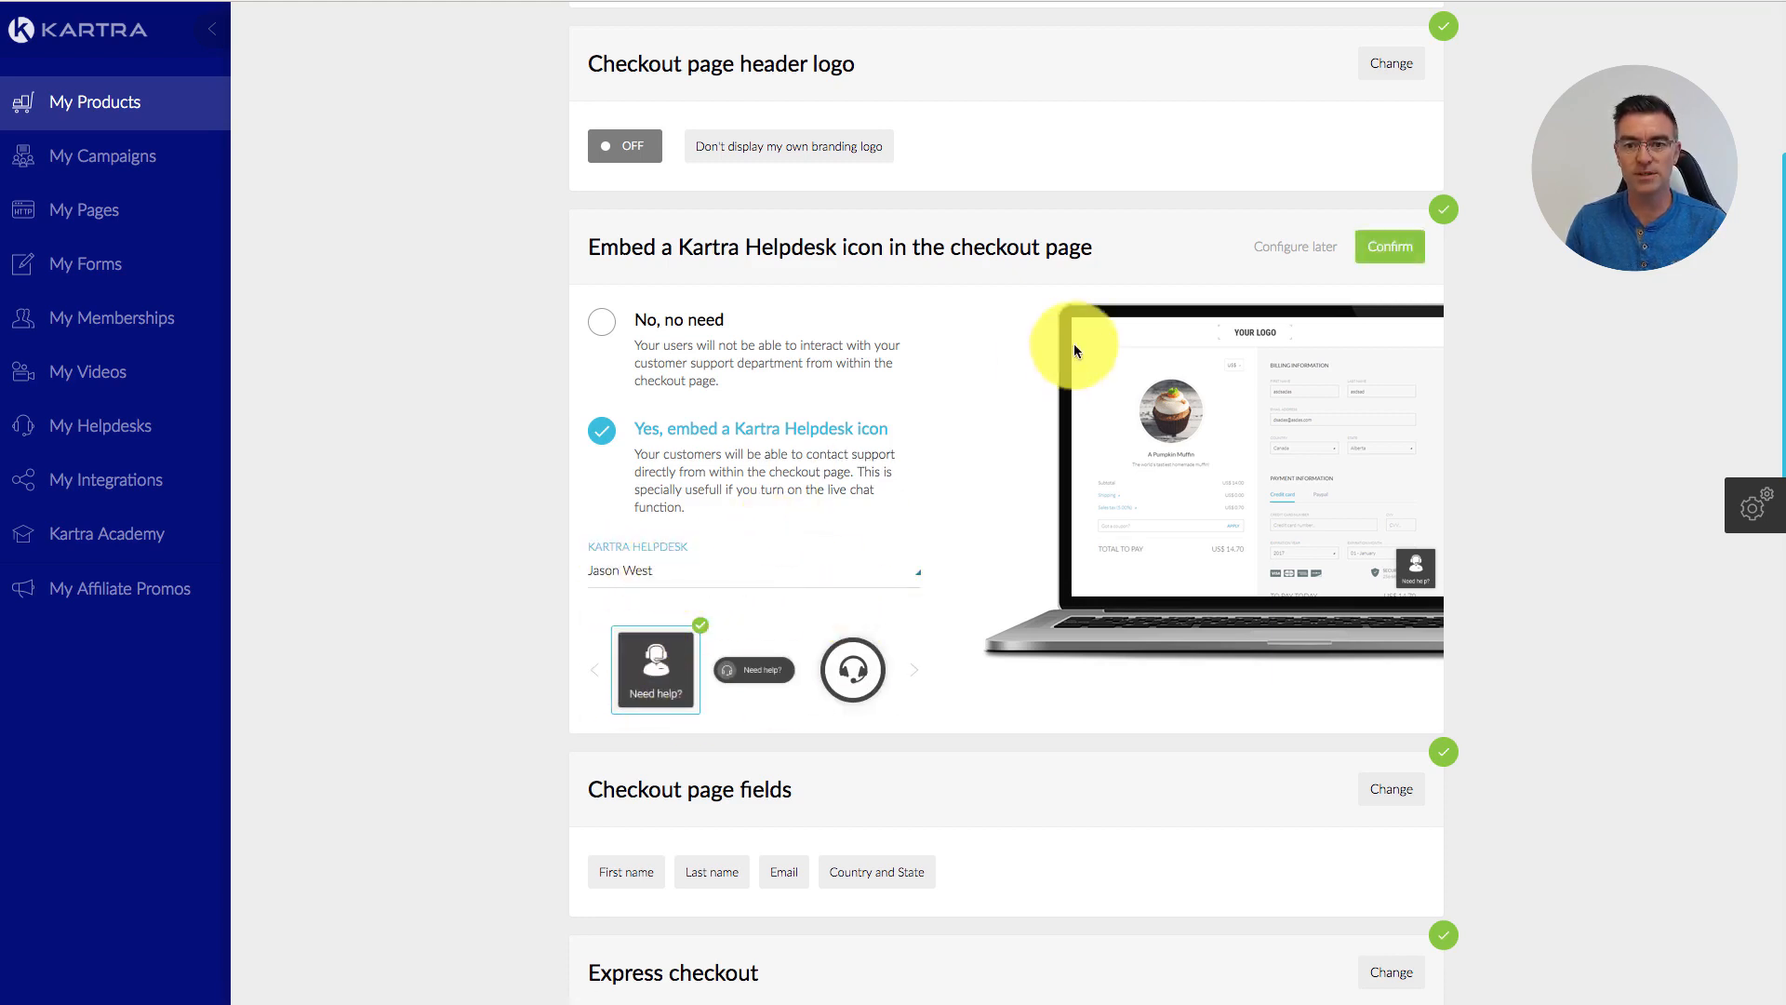
click(1400, 247)
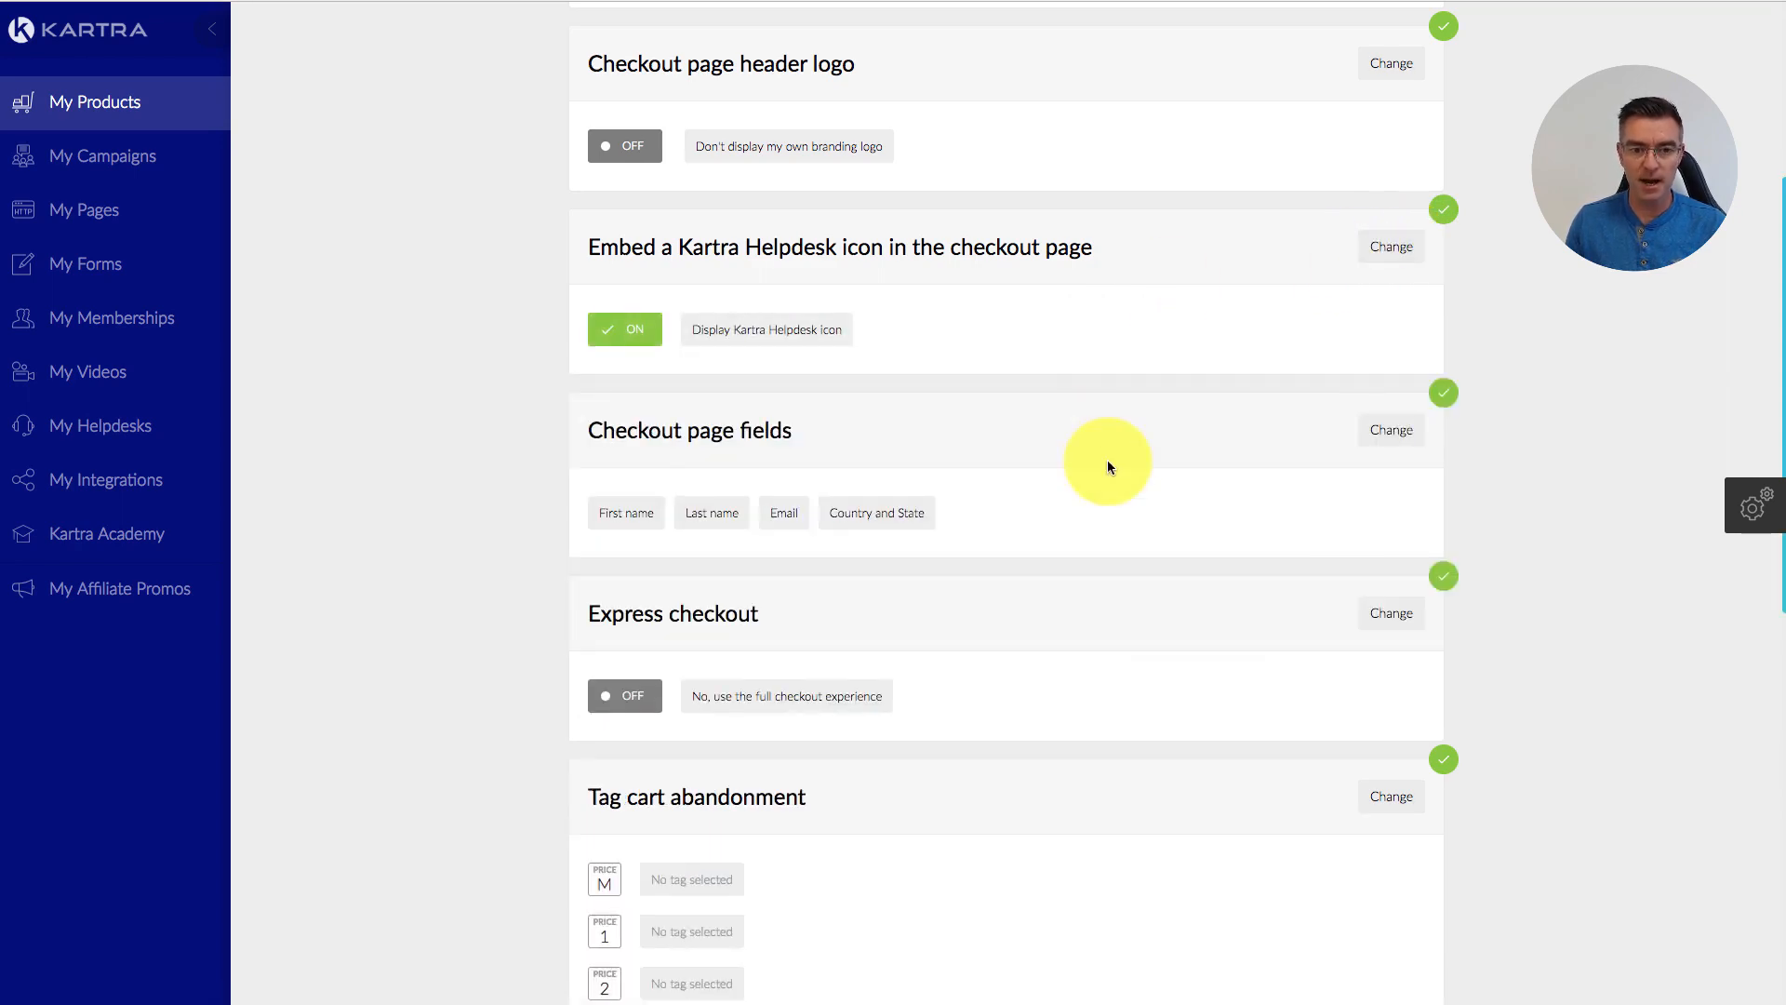
scroll(1108, 461, down, 1)
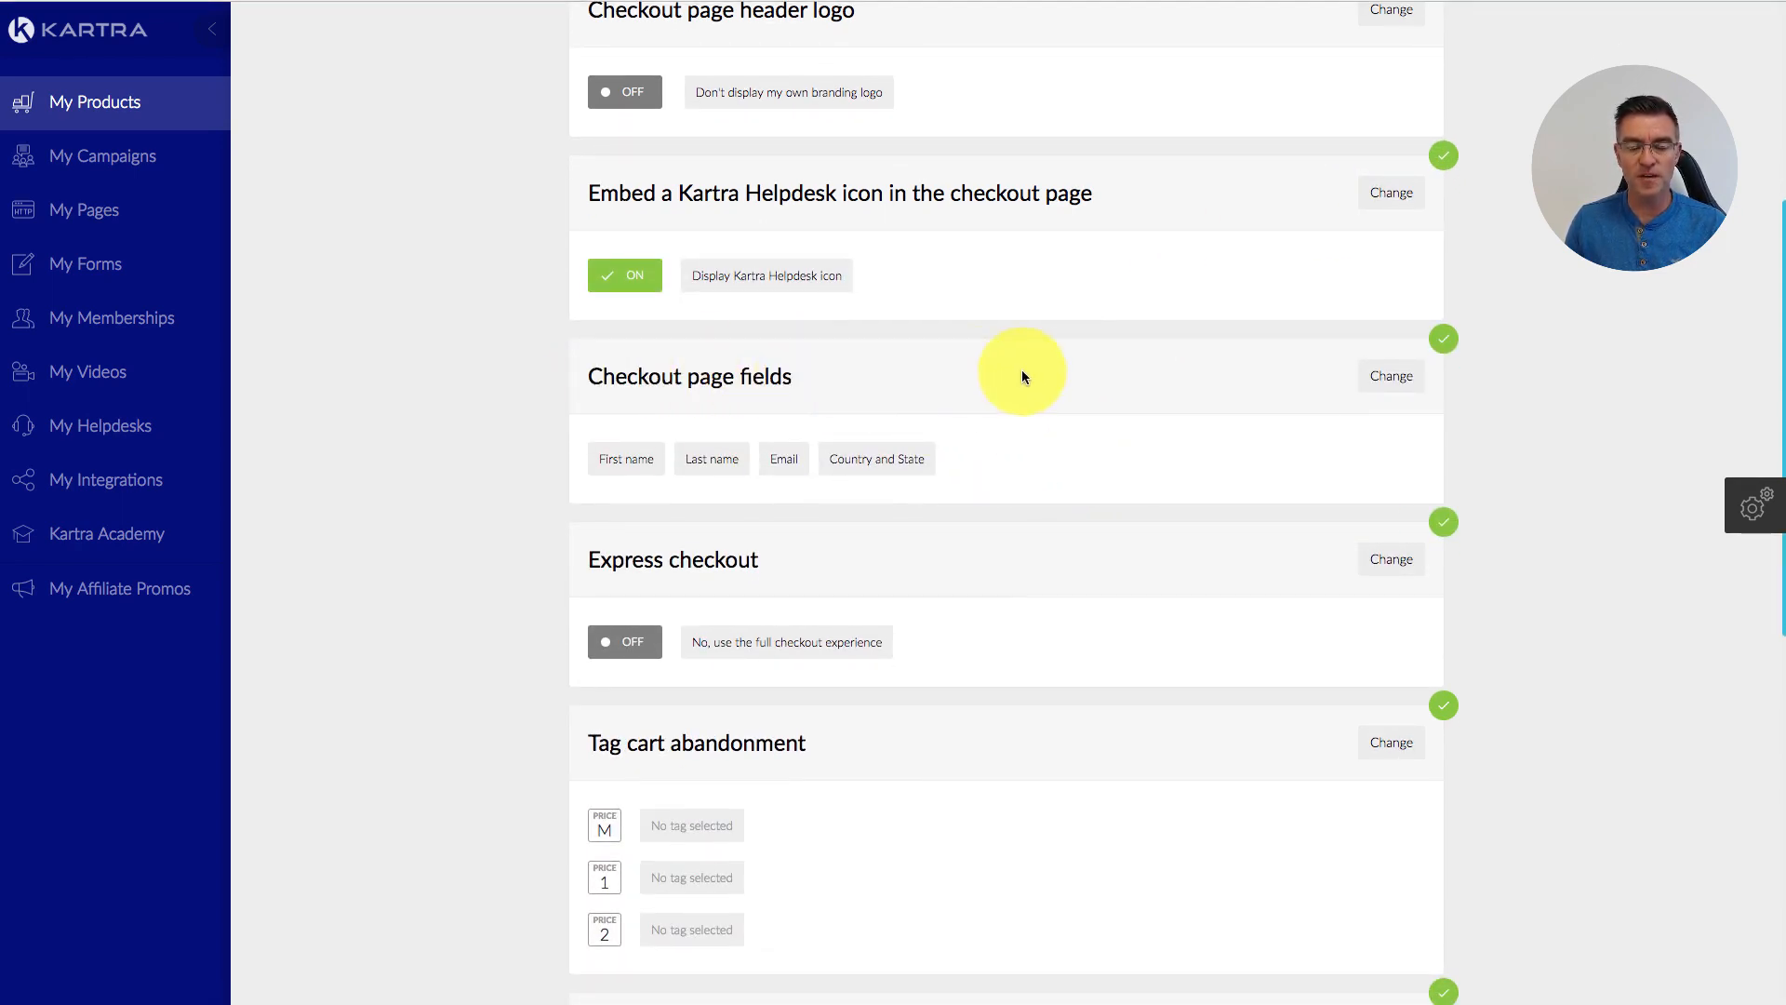
Step: Add Address, City and Postal code, Phone and Company to the checkout page fields
click(1386, 382)
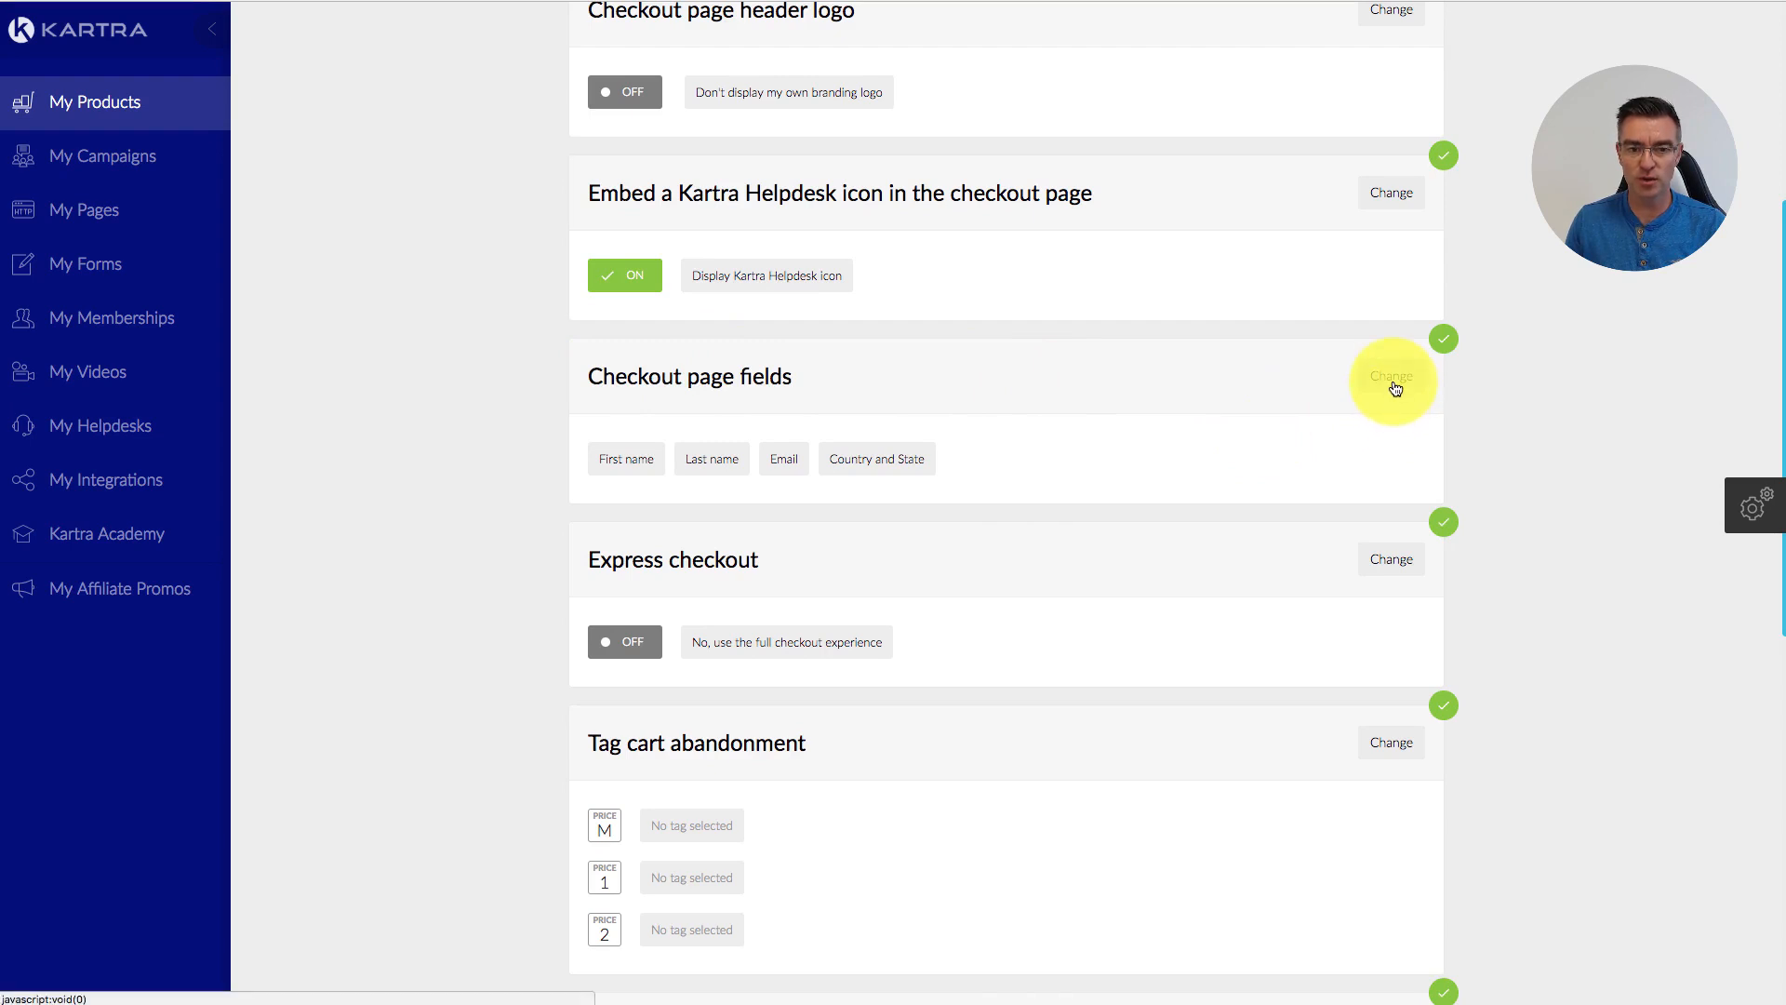
click(603, 556)
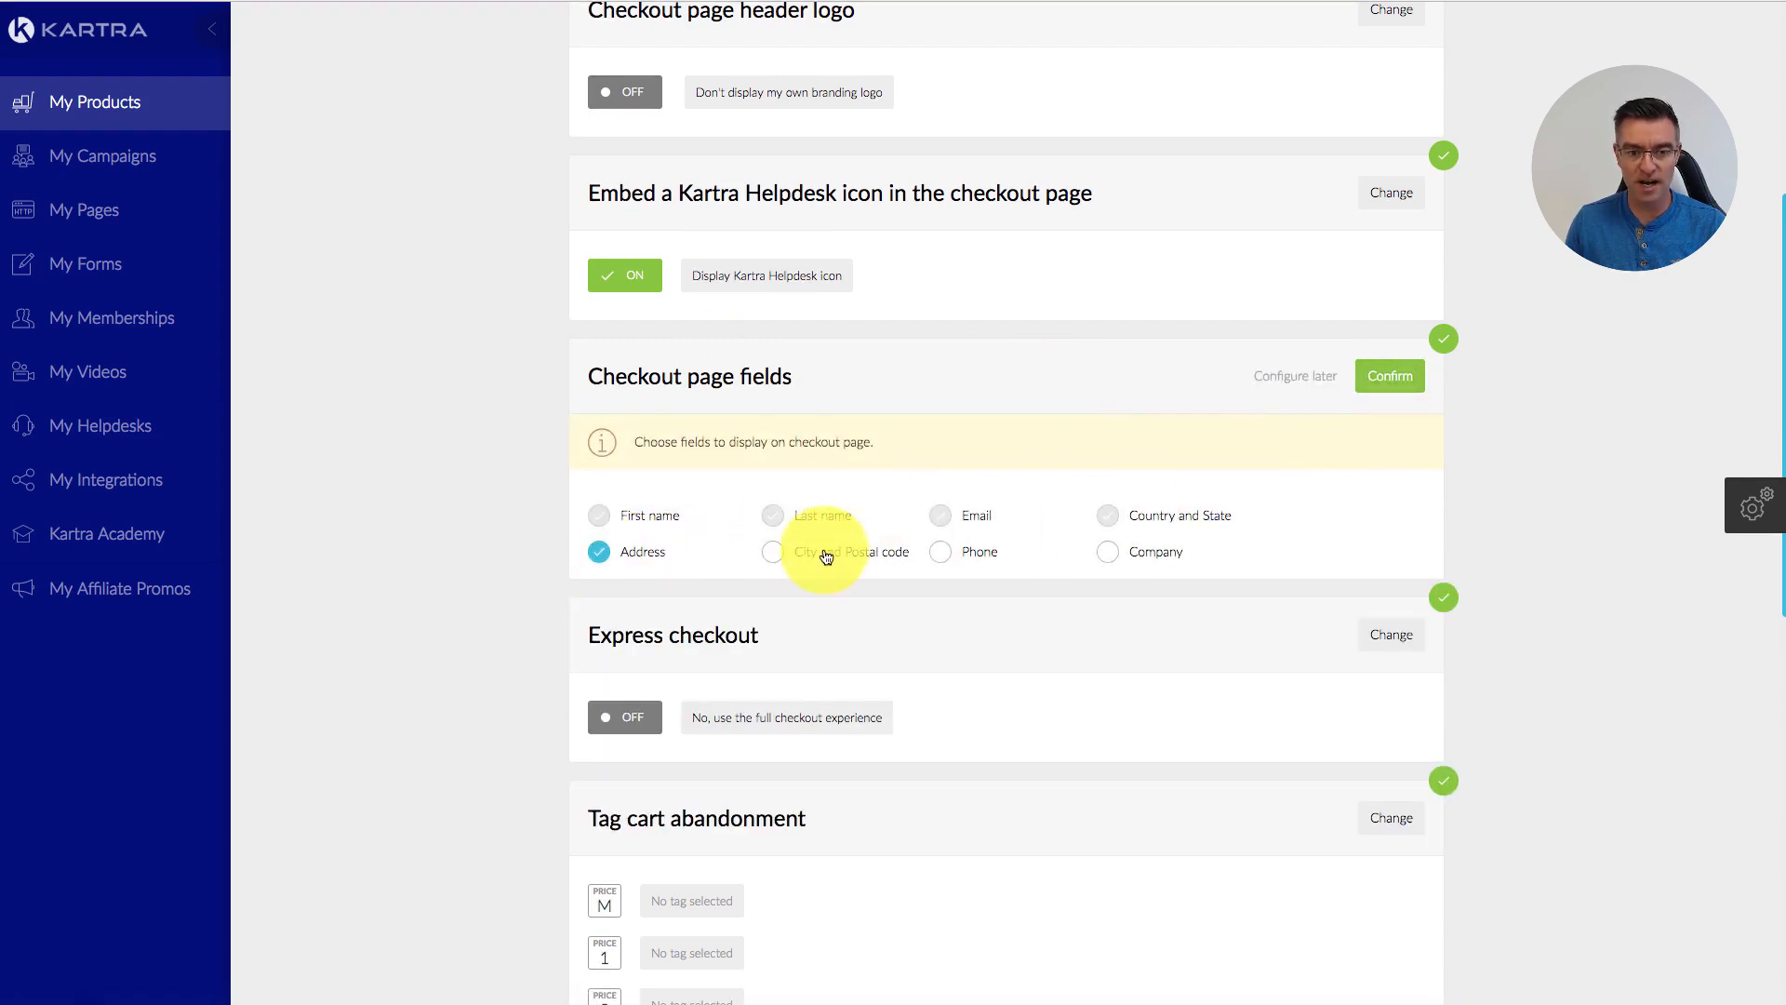
click(774, 553)
click(942, 553)
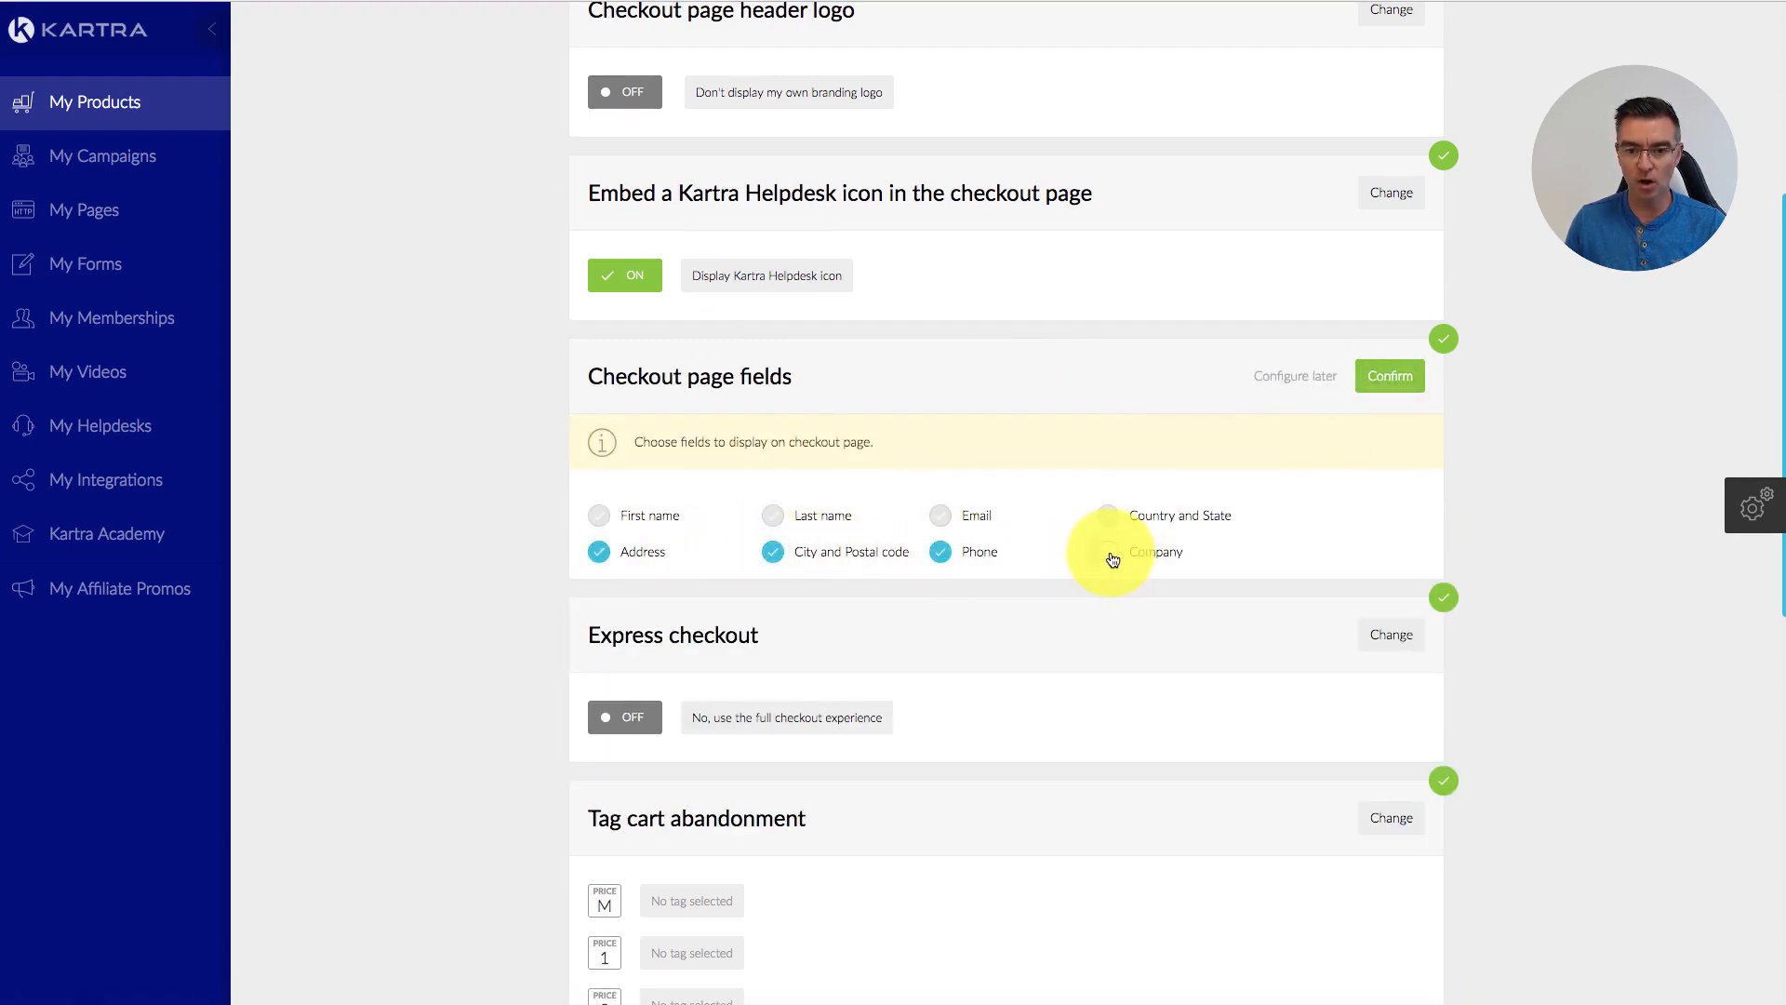
click(1109, 556)
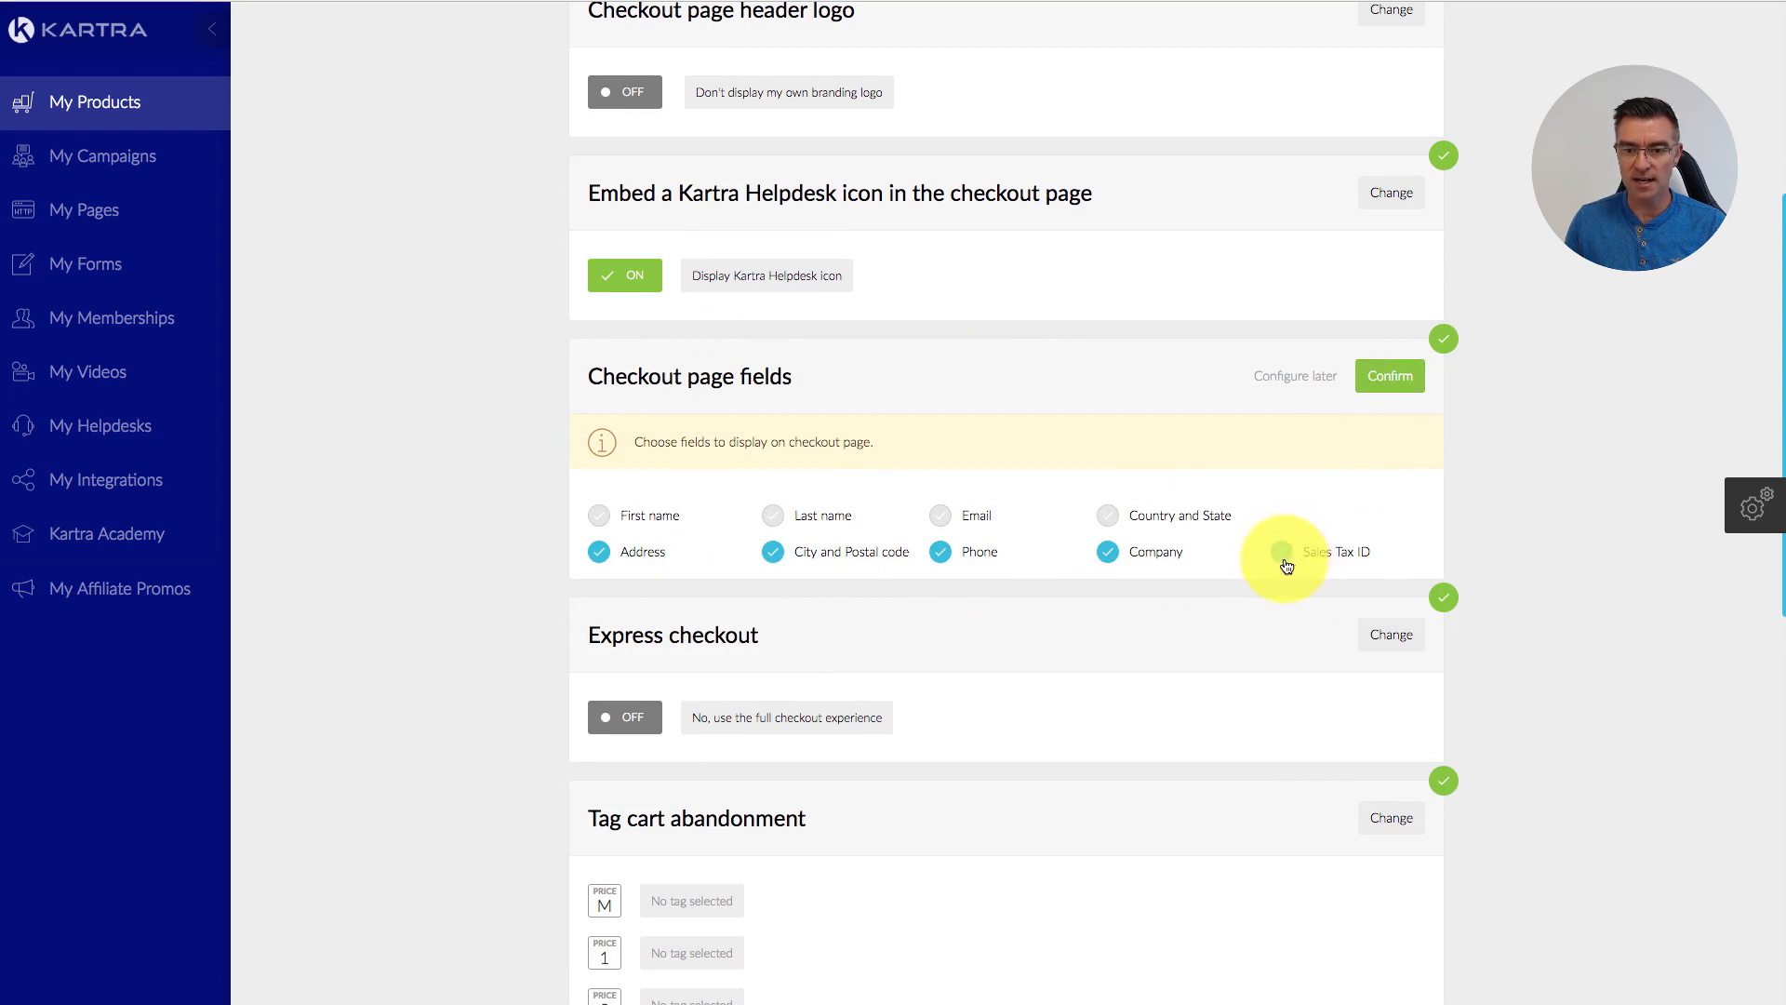
click(1390, 376)
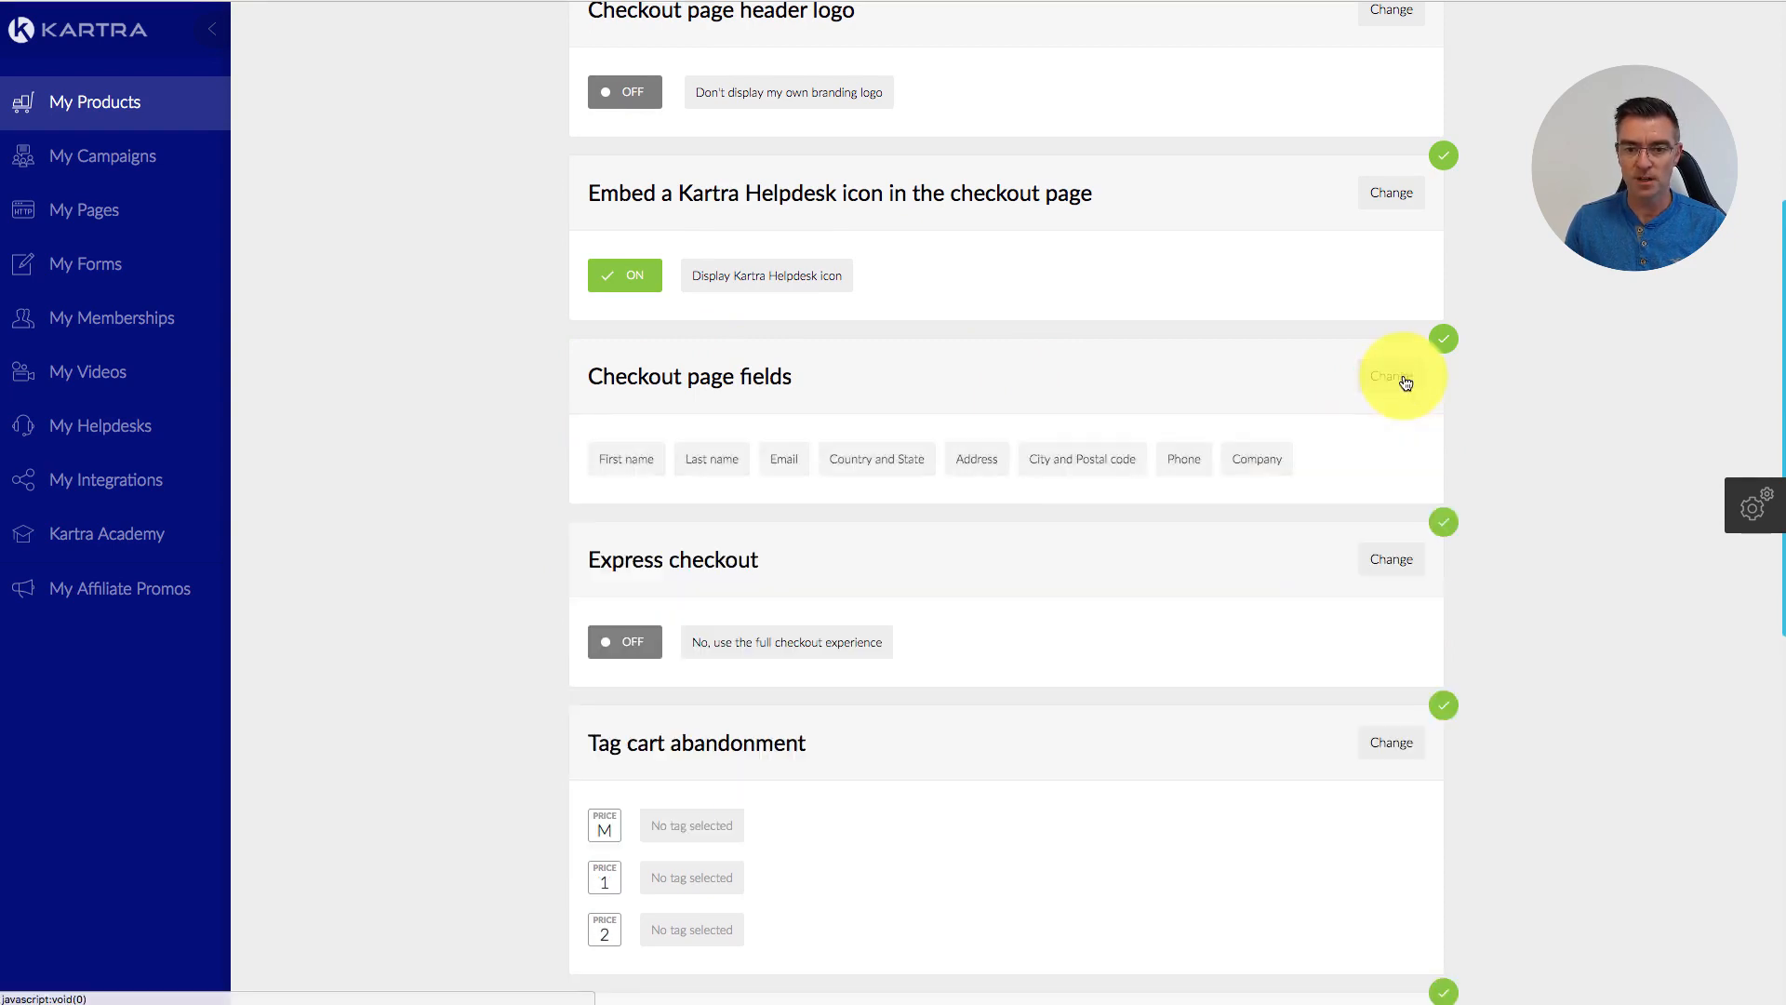
Step: Keep express checkout on 'No, use full checkout' and confirm it
scroll(1388, 402, down, 2)
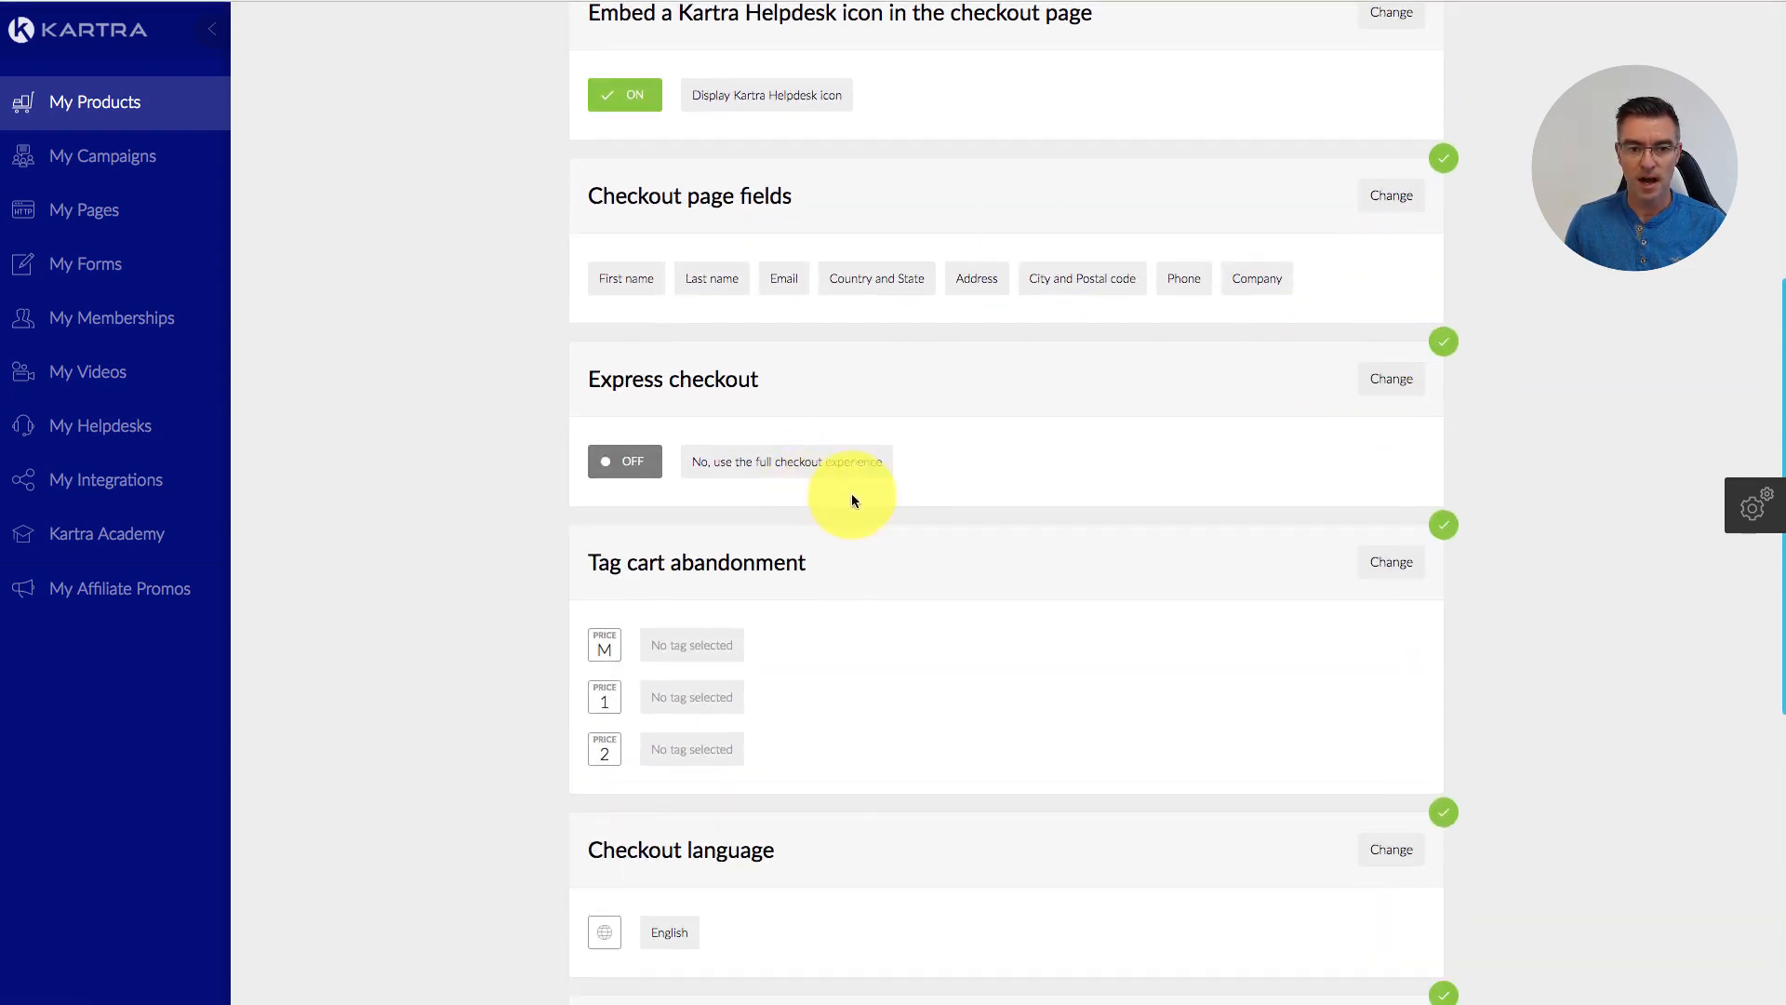
click(1391, 379)
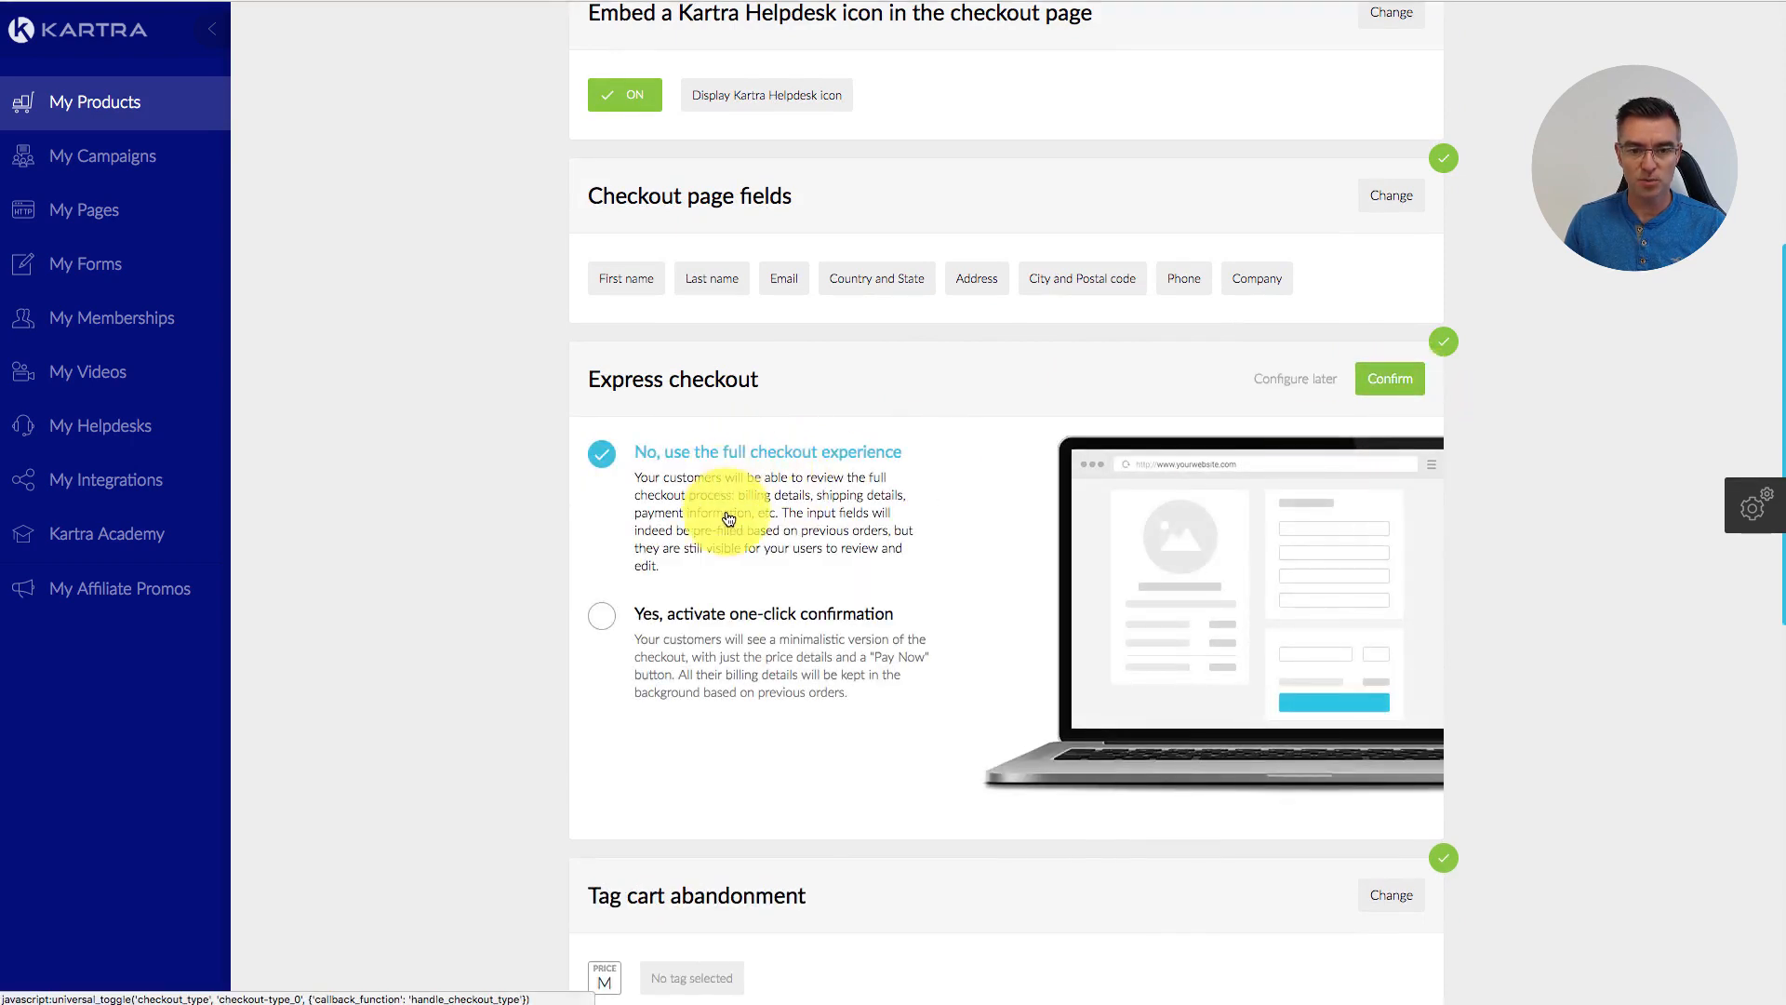
scroll(982, 503, down, 2)
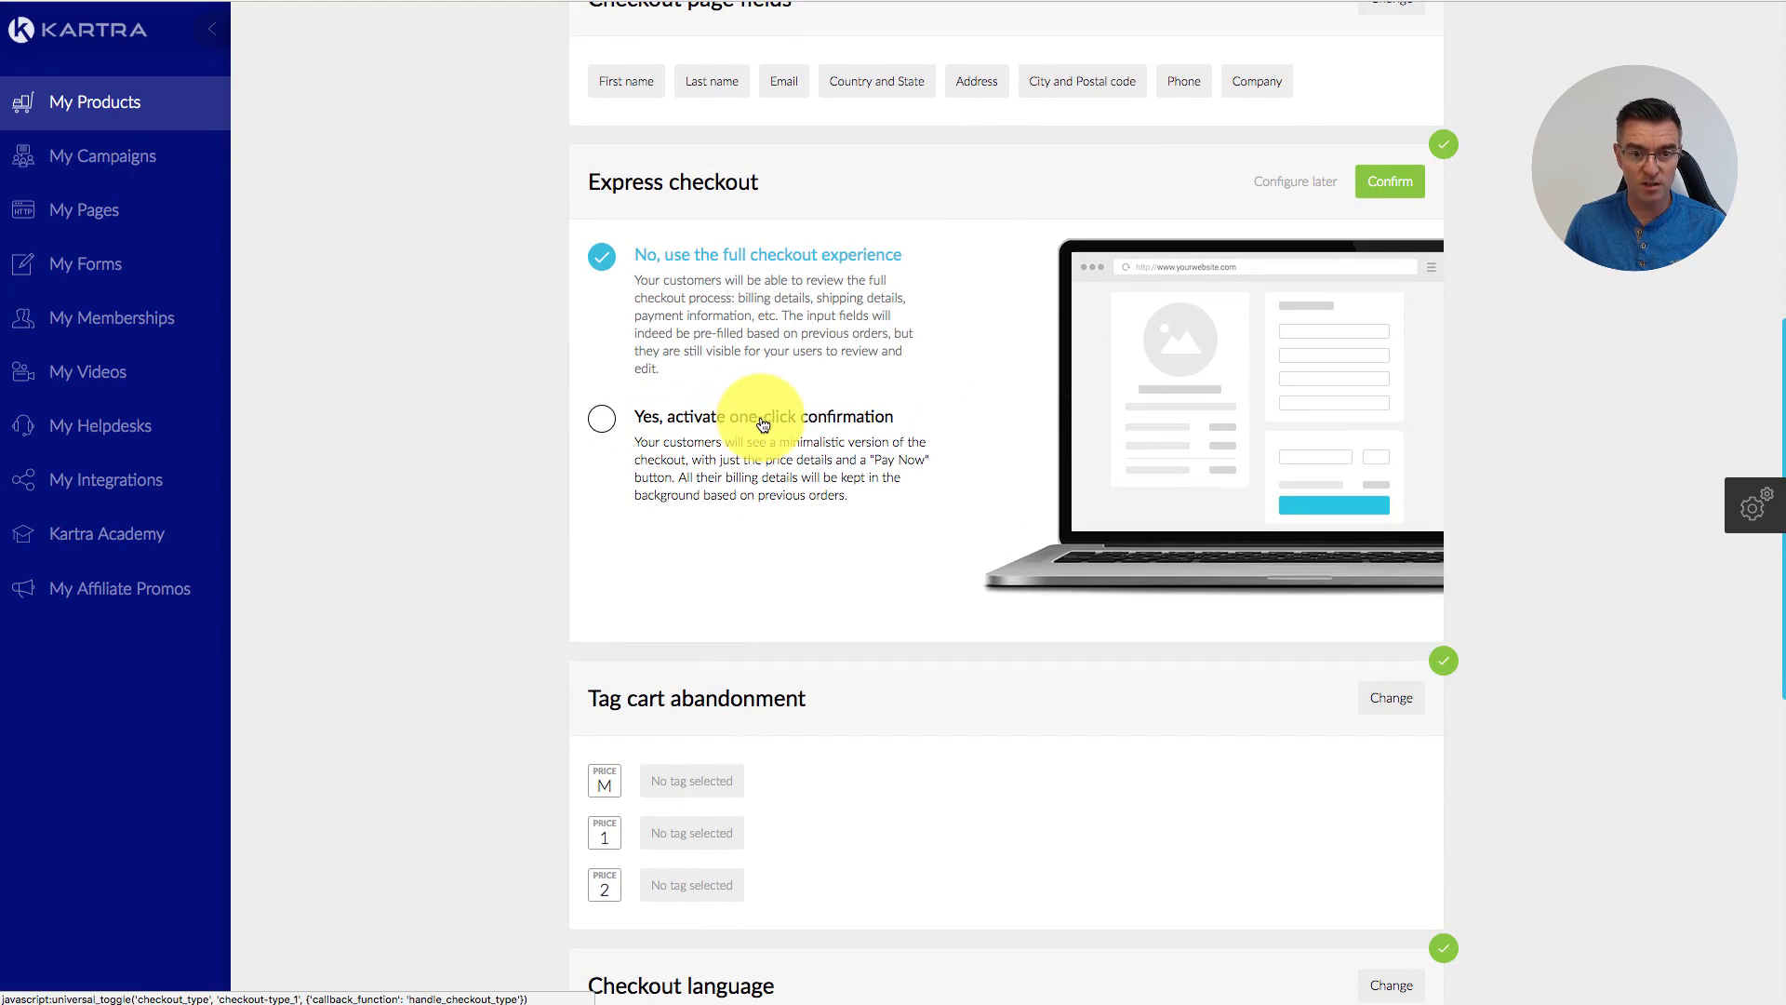
click(602, 423)
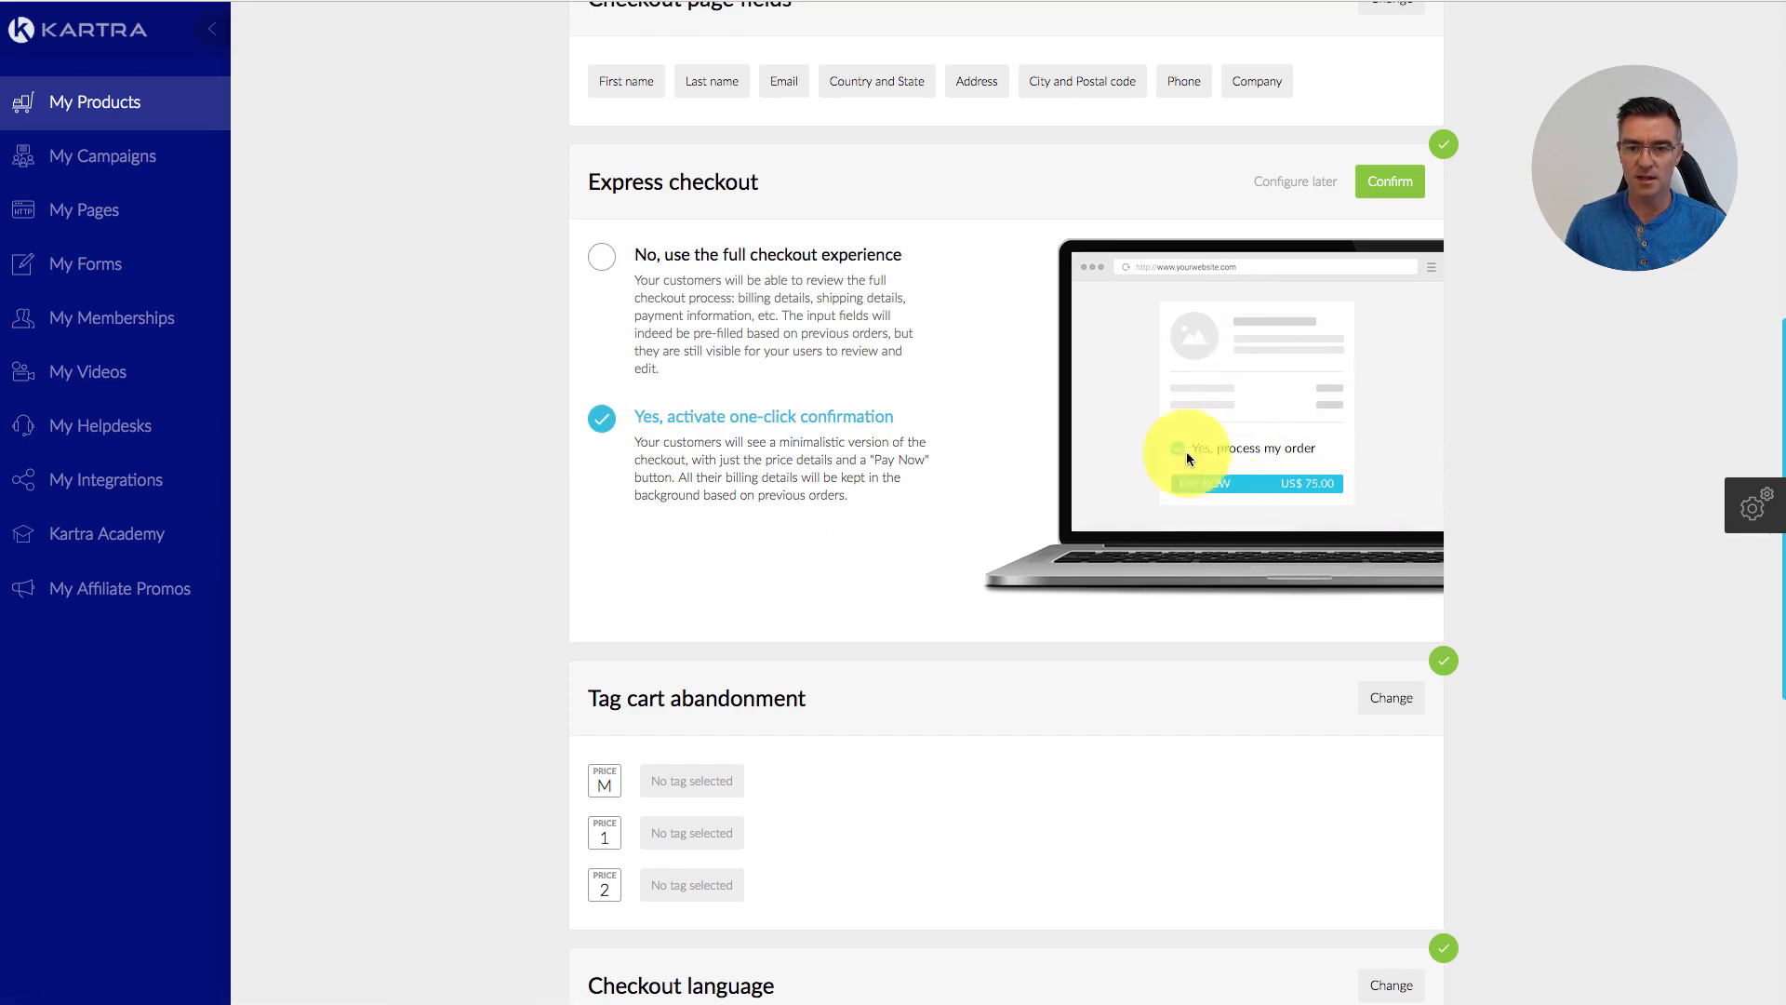
click(606, 260)
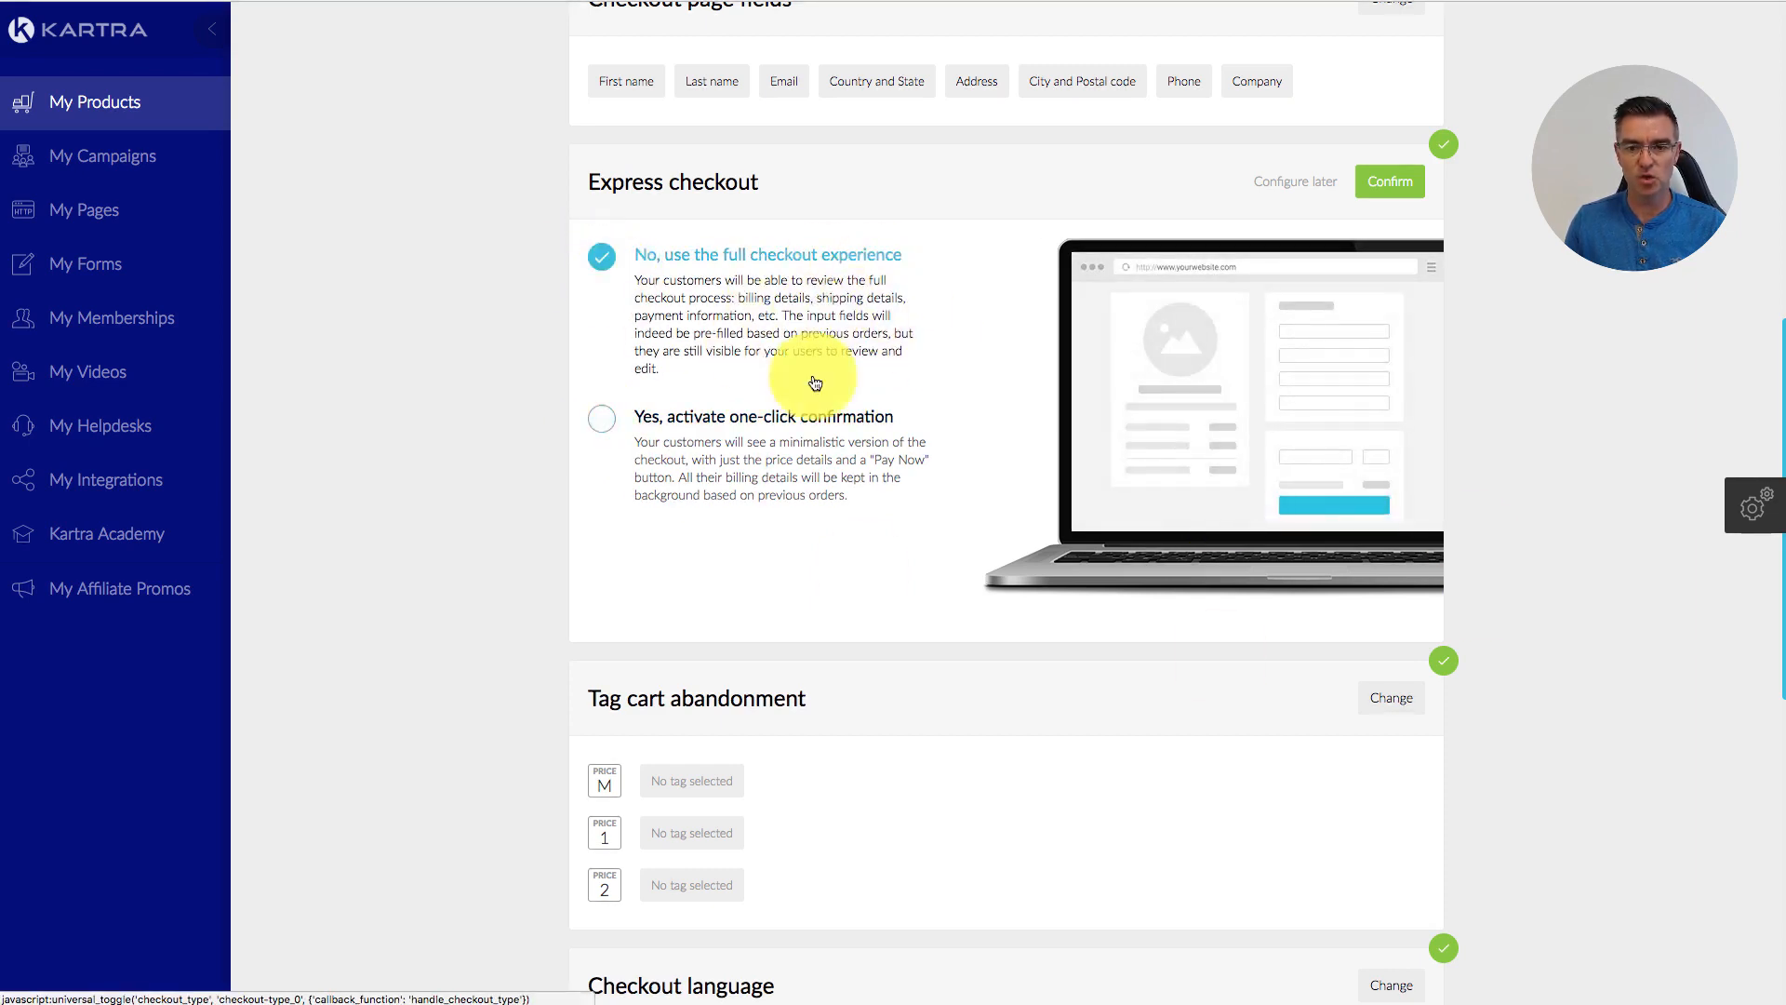
click(1389, 182)
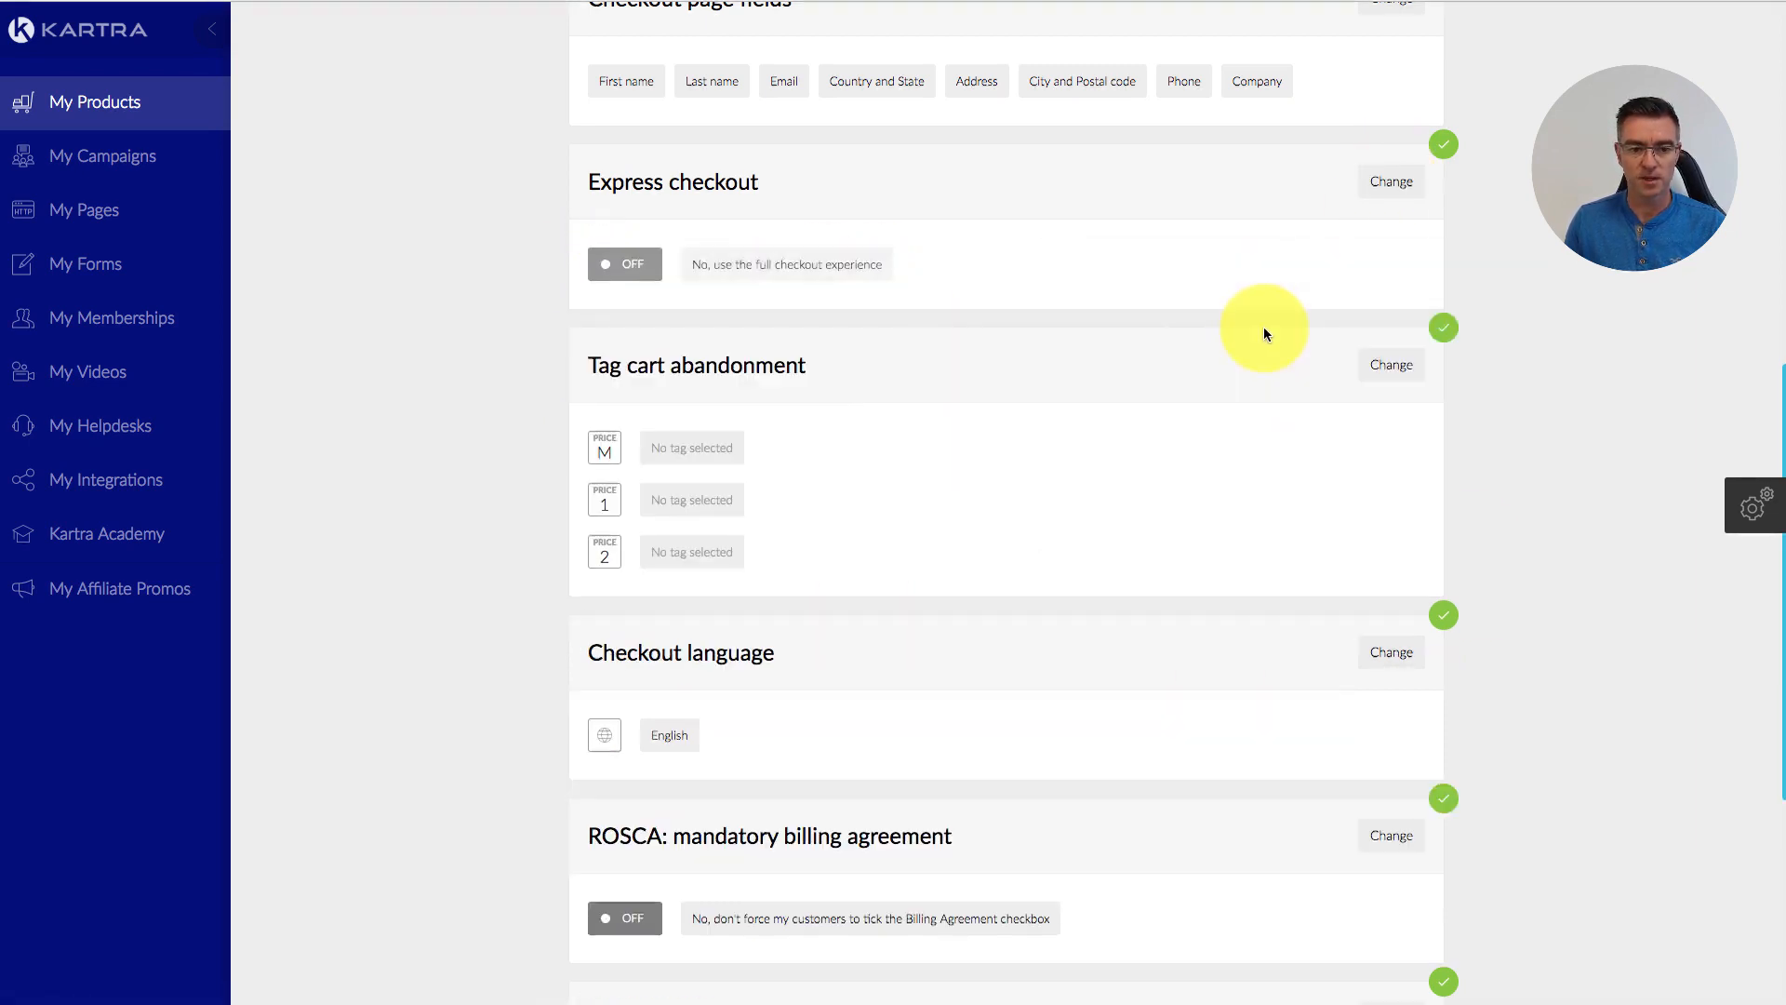
scroll(1249, 360, down, 2)
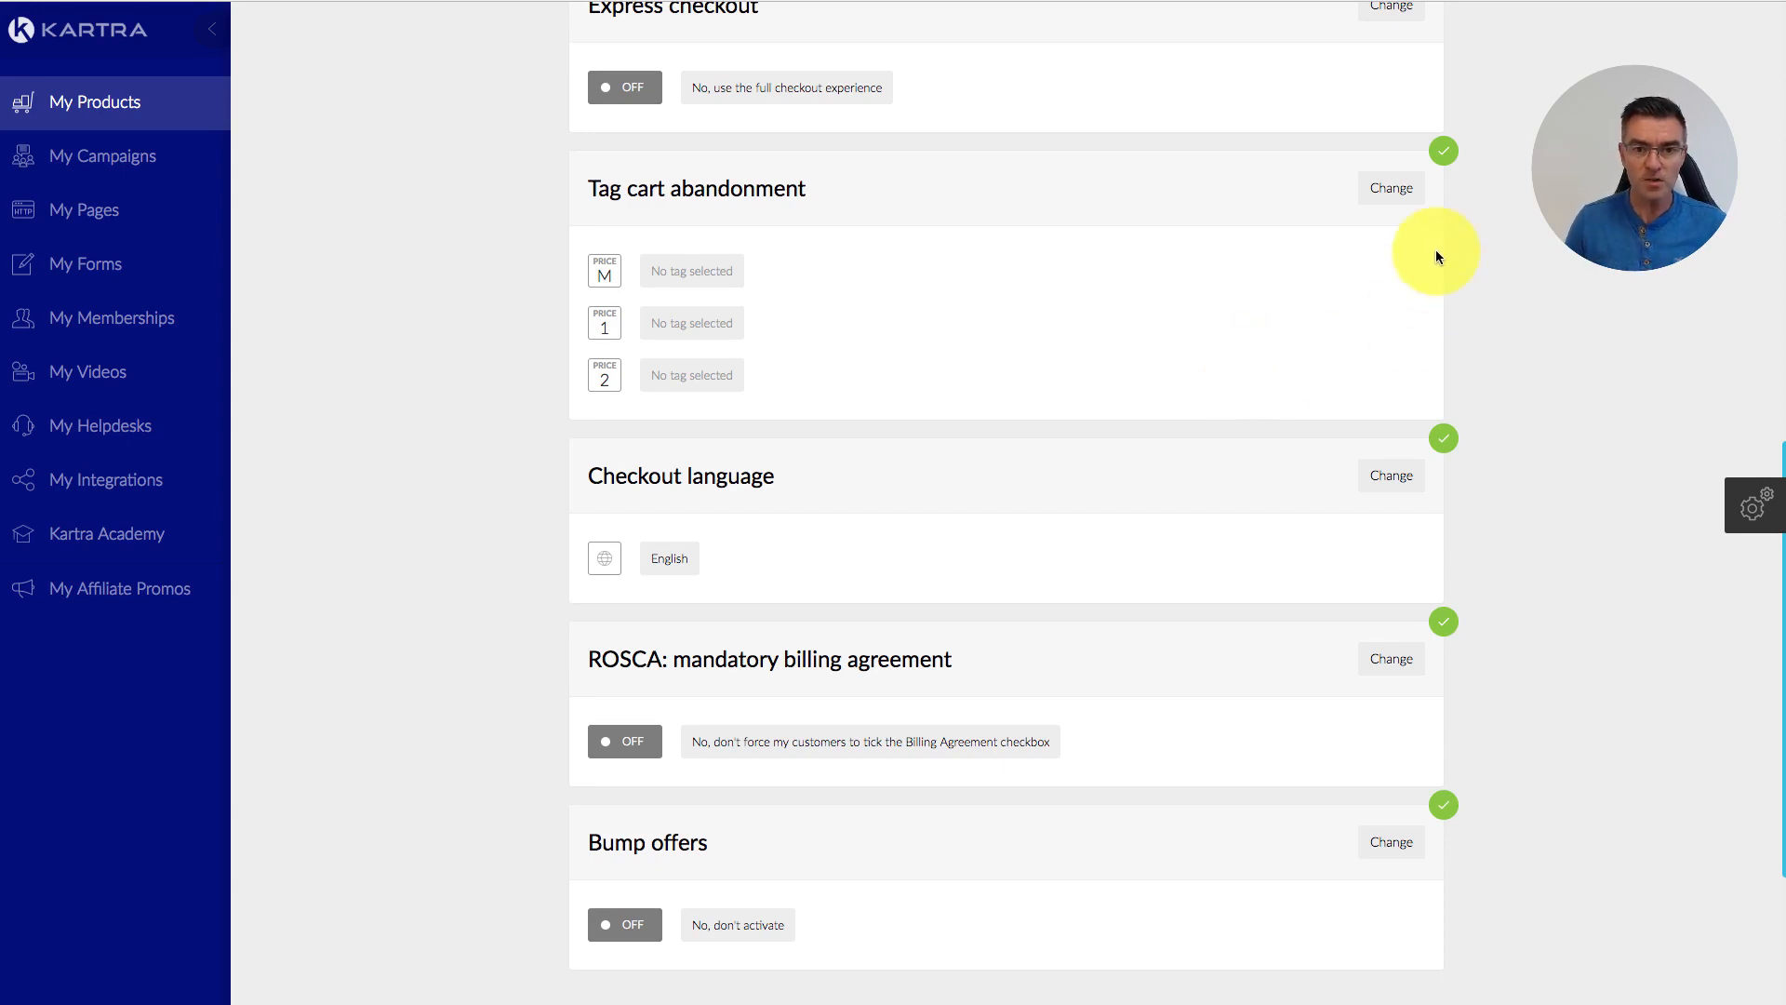
click(1379, 188)
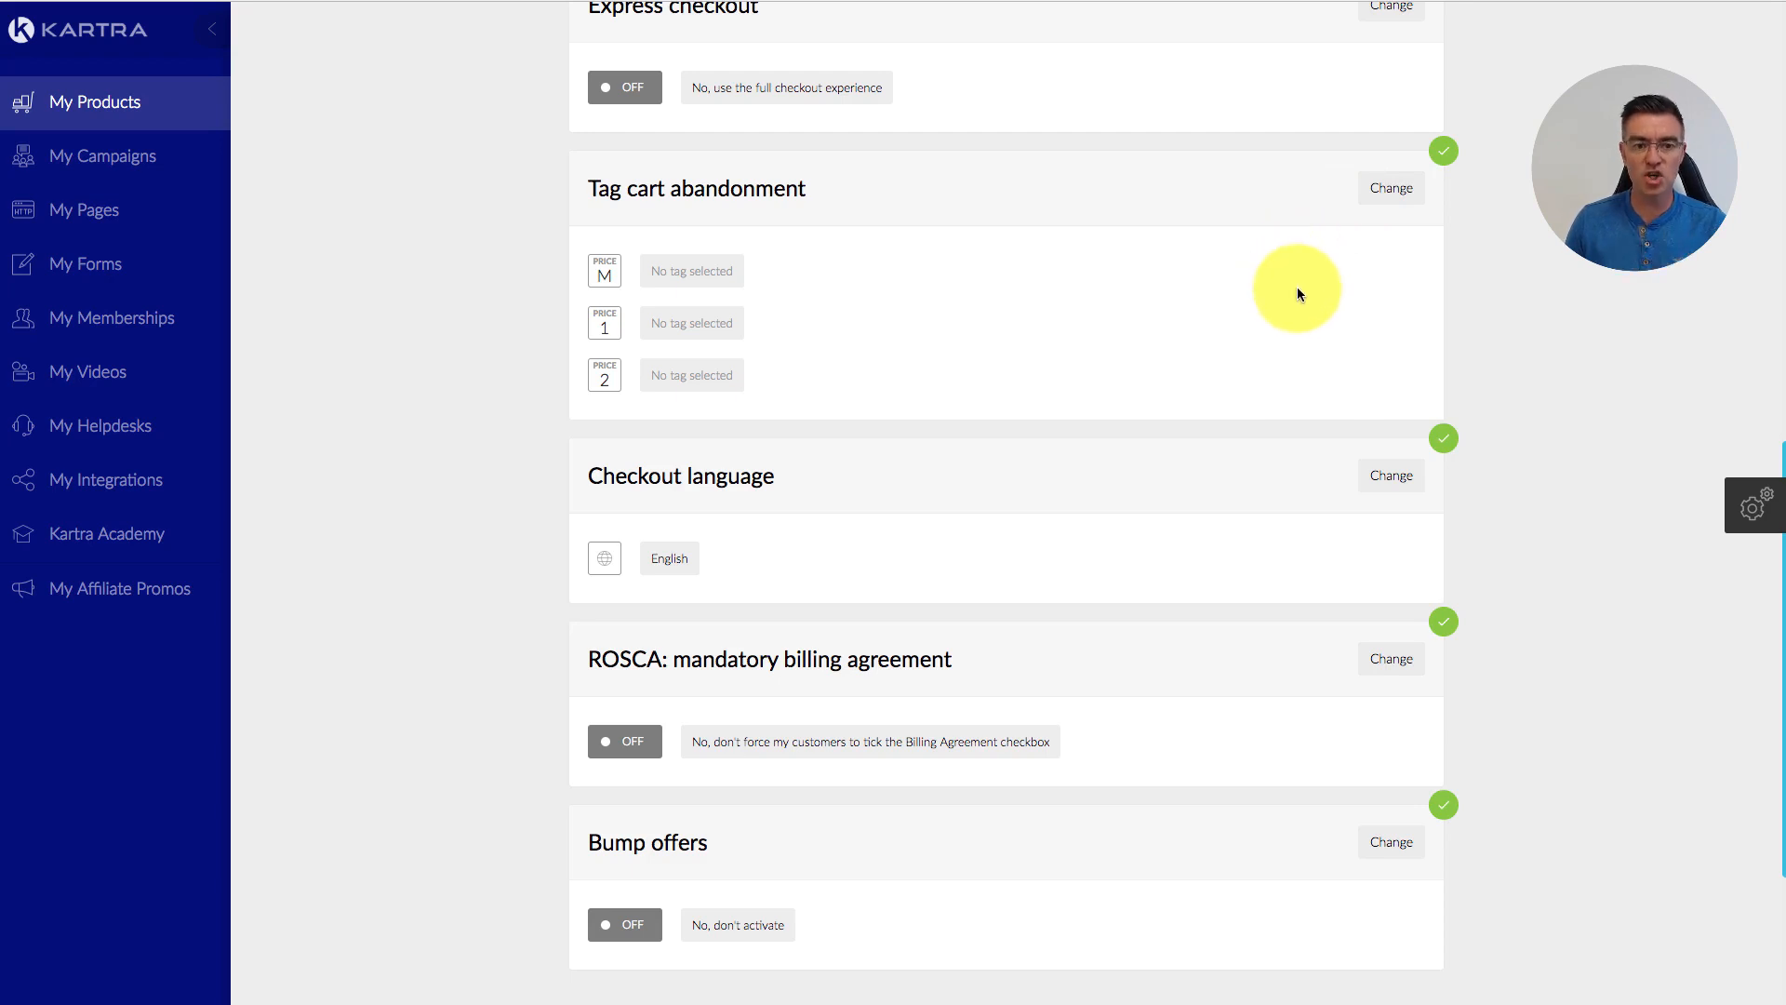
scroll(1297, 287, down, 3)
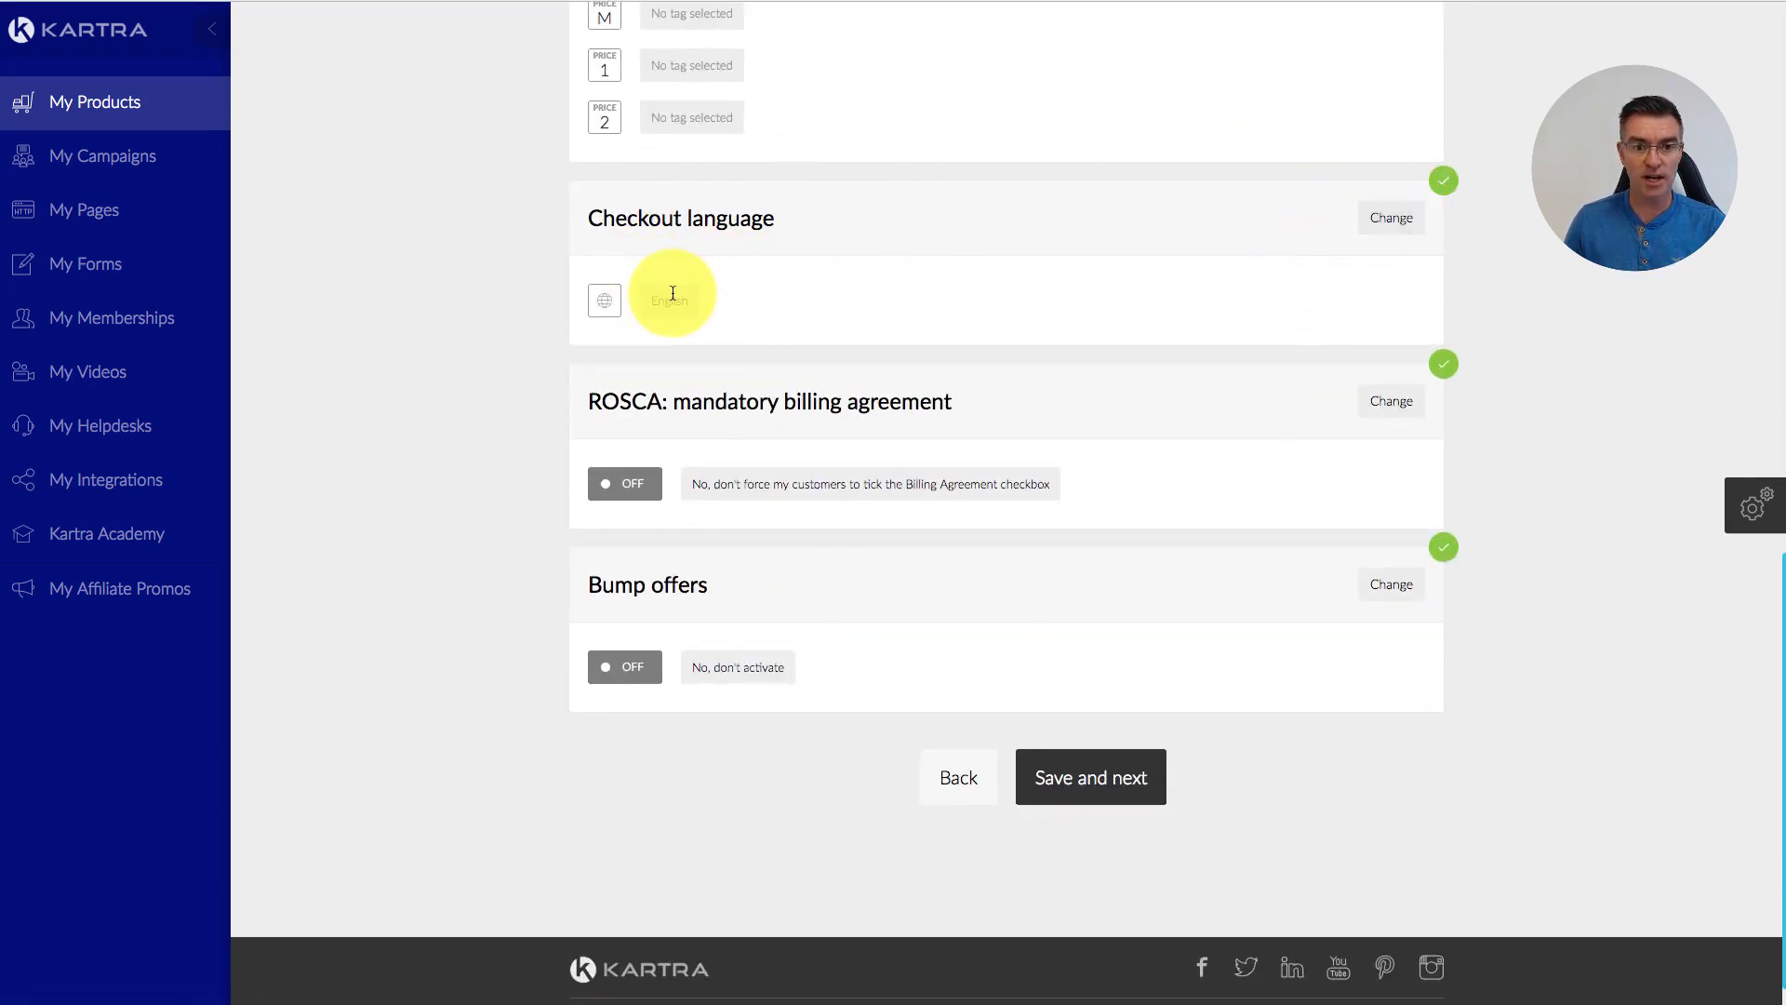
scroll(1232, 429, down, 1)
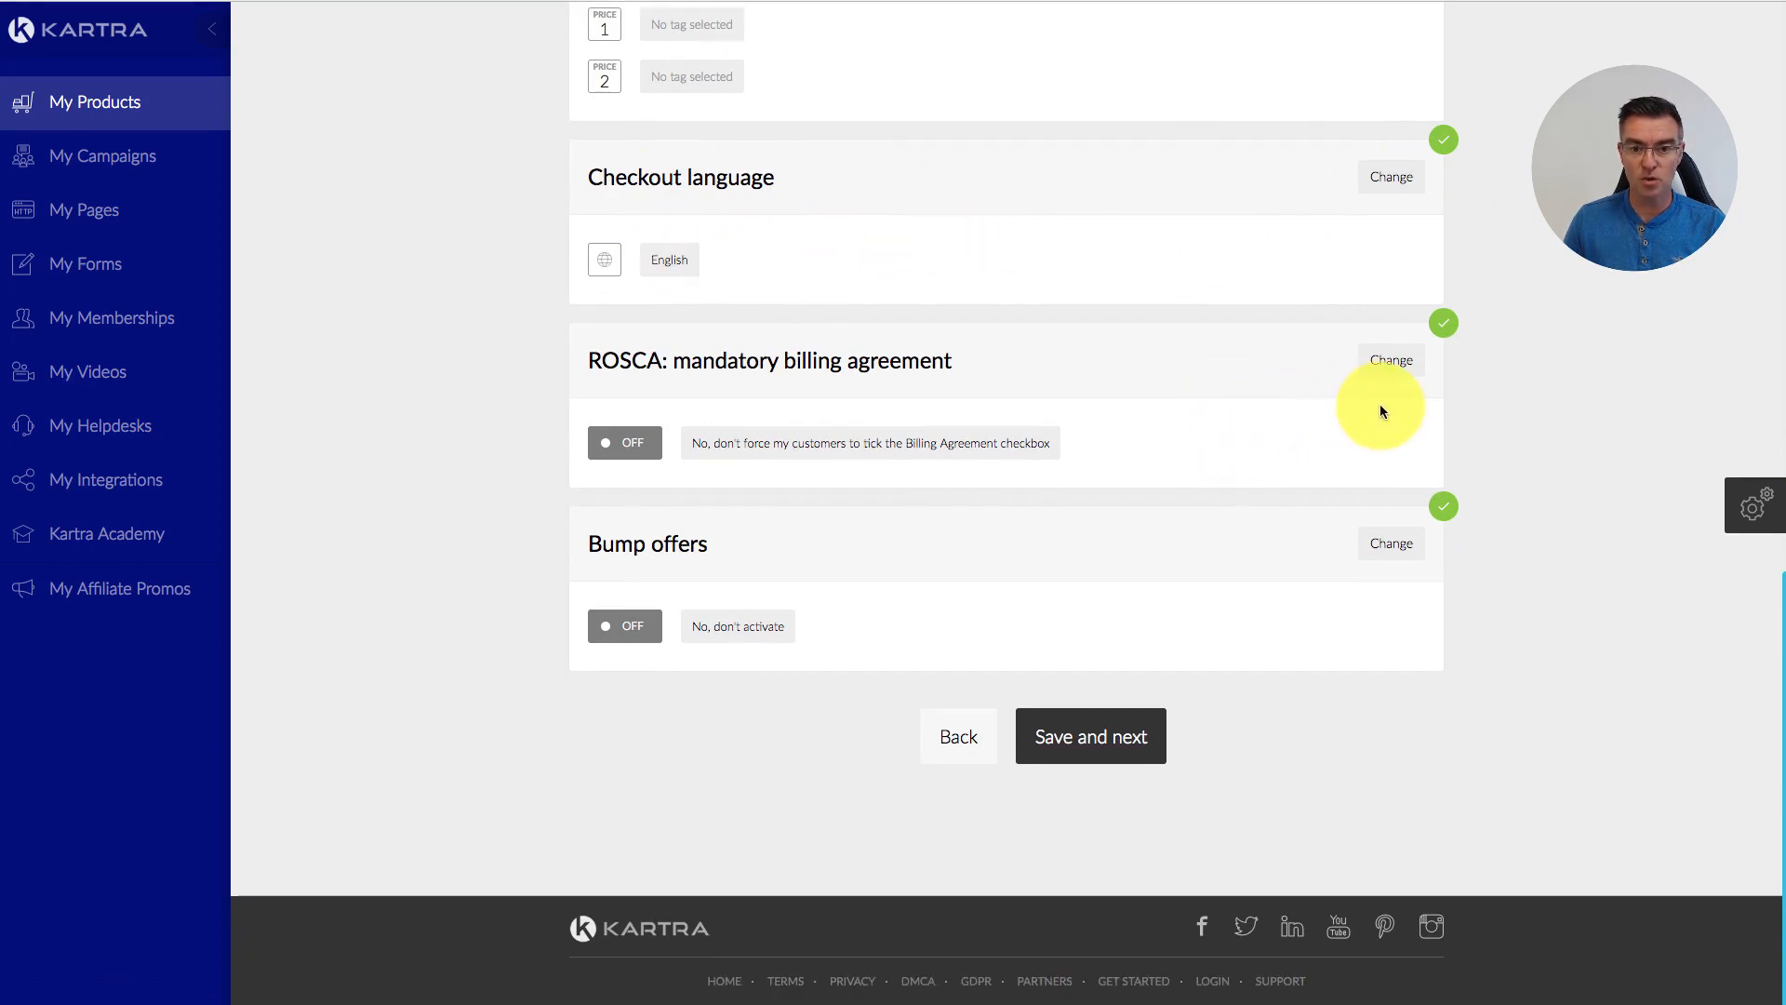
Step: Leave the ROSCA billing agreement on 'No, don't activate' and confirm it
click(1389, 363)
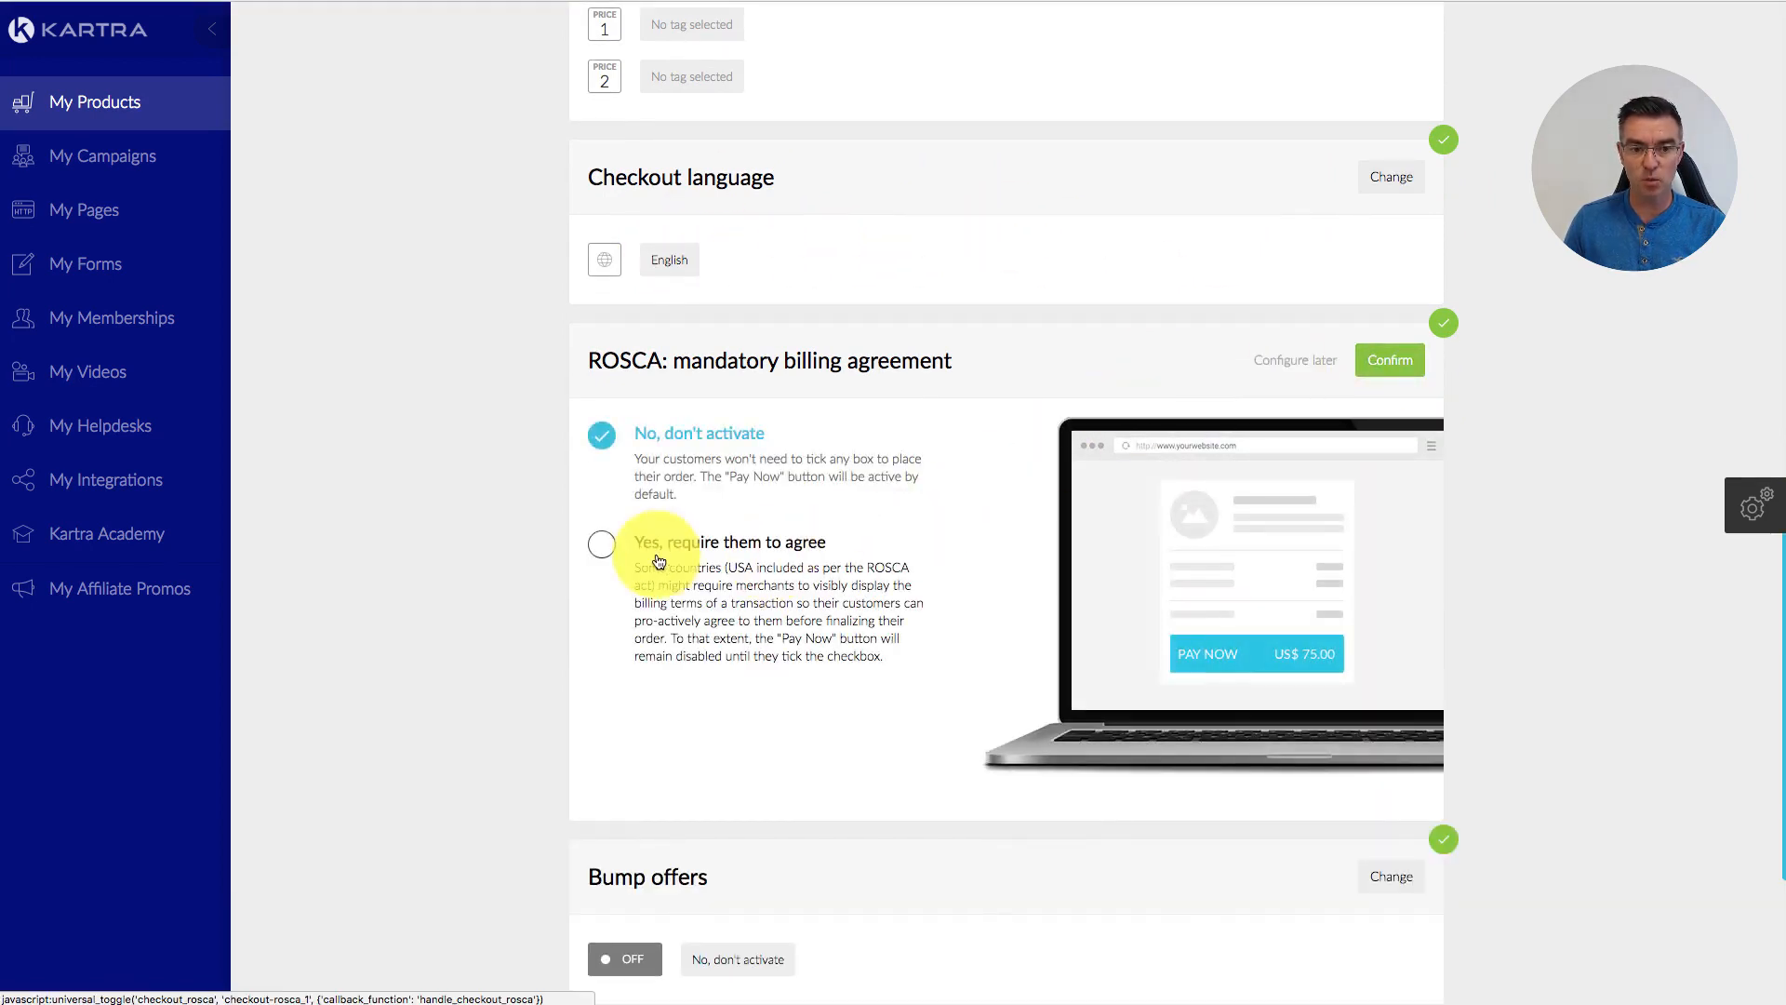
click(602, 545)
scroll(846, 558, down, 5)
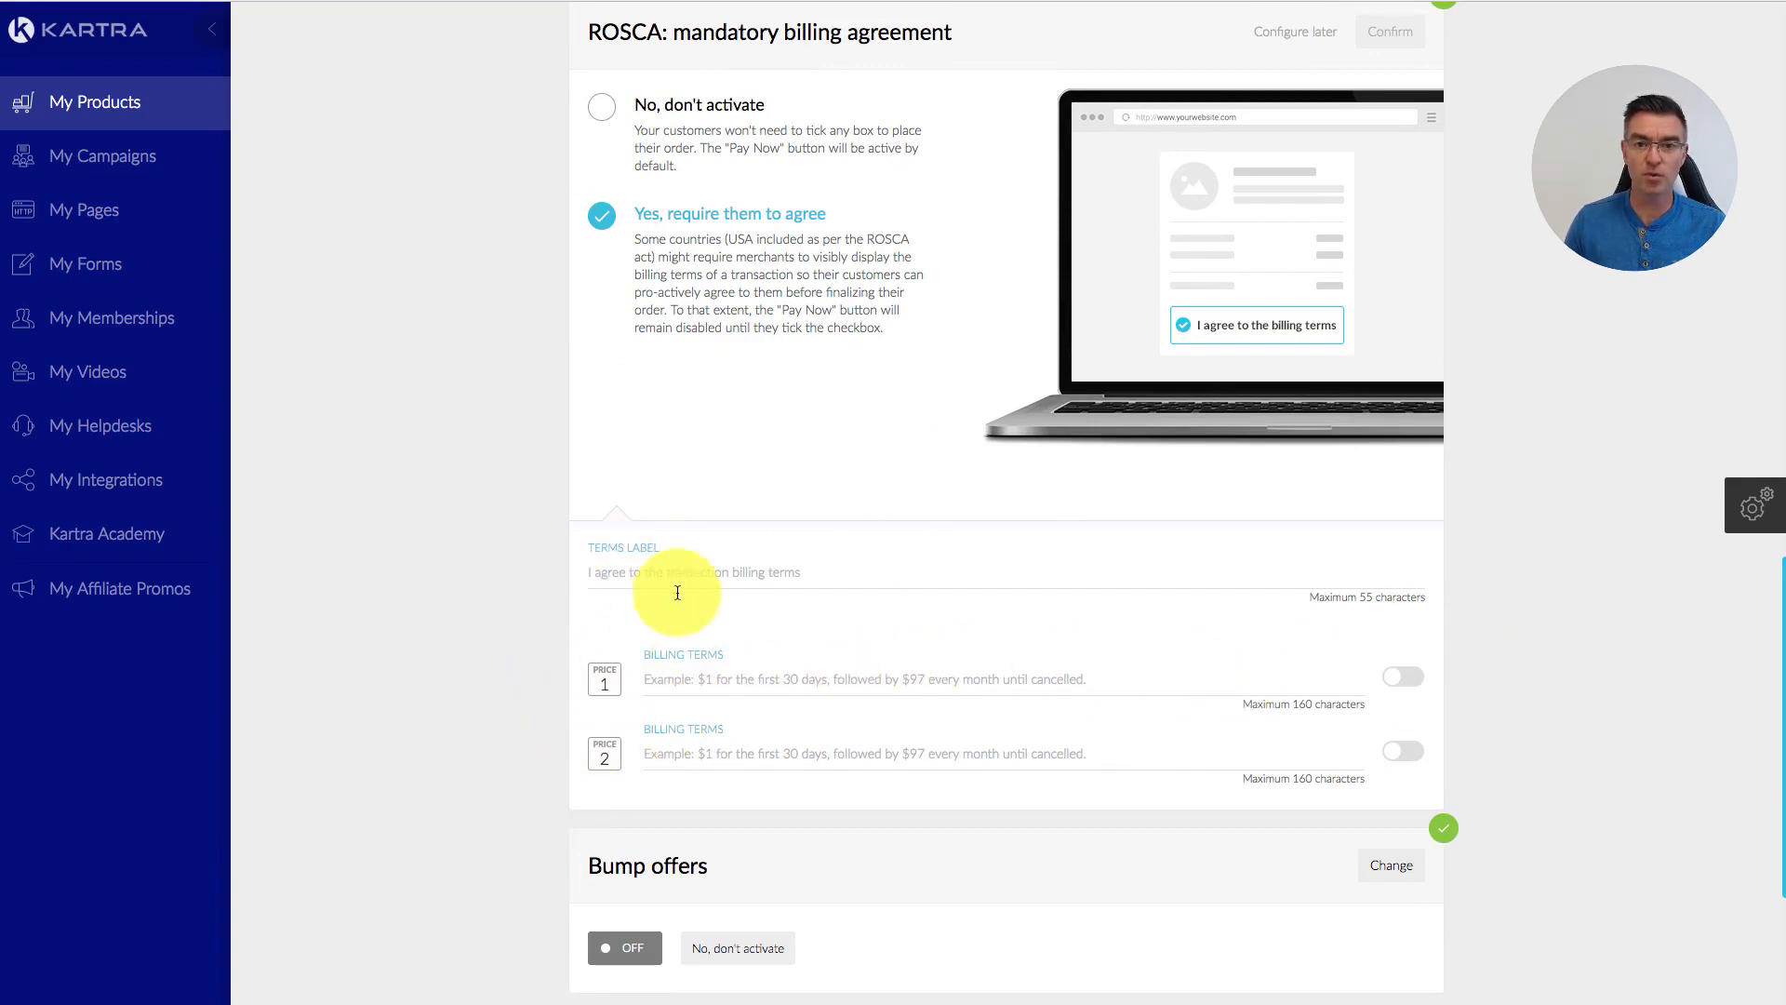
scroll(757, 571, down, 1)
click(618, 147)
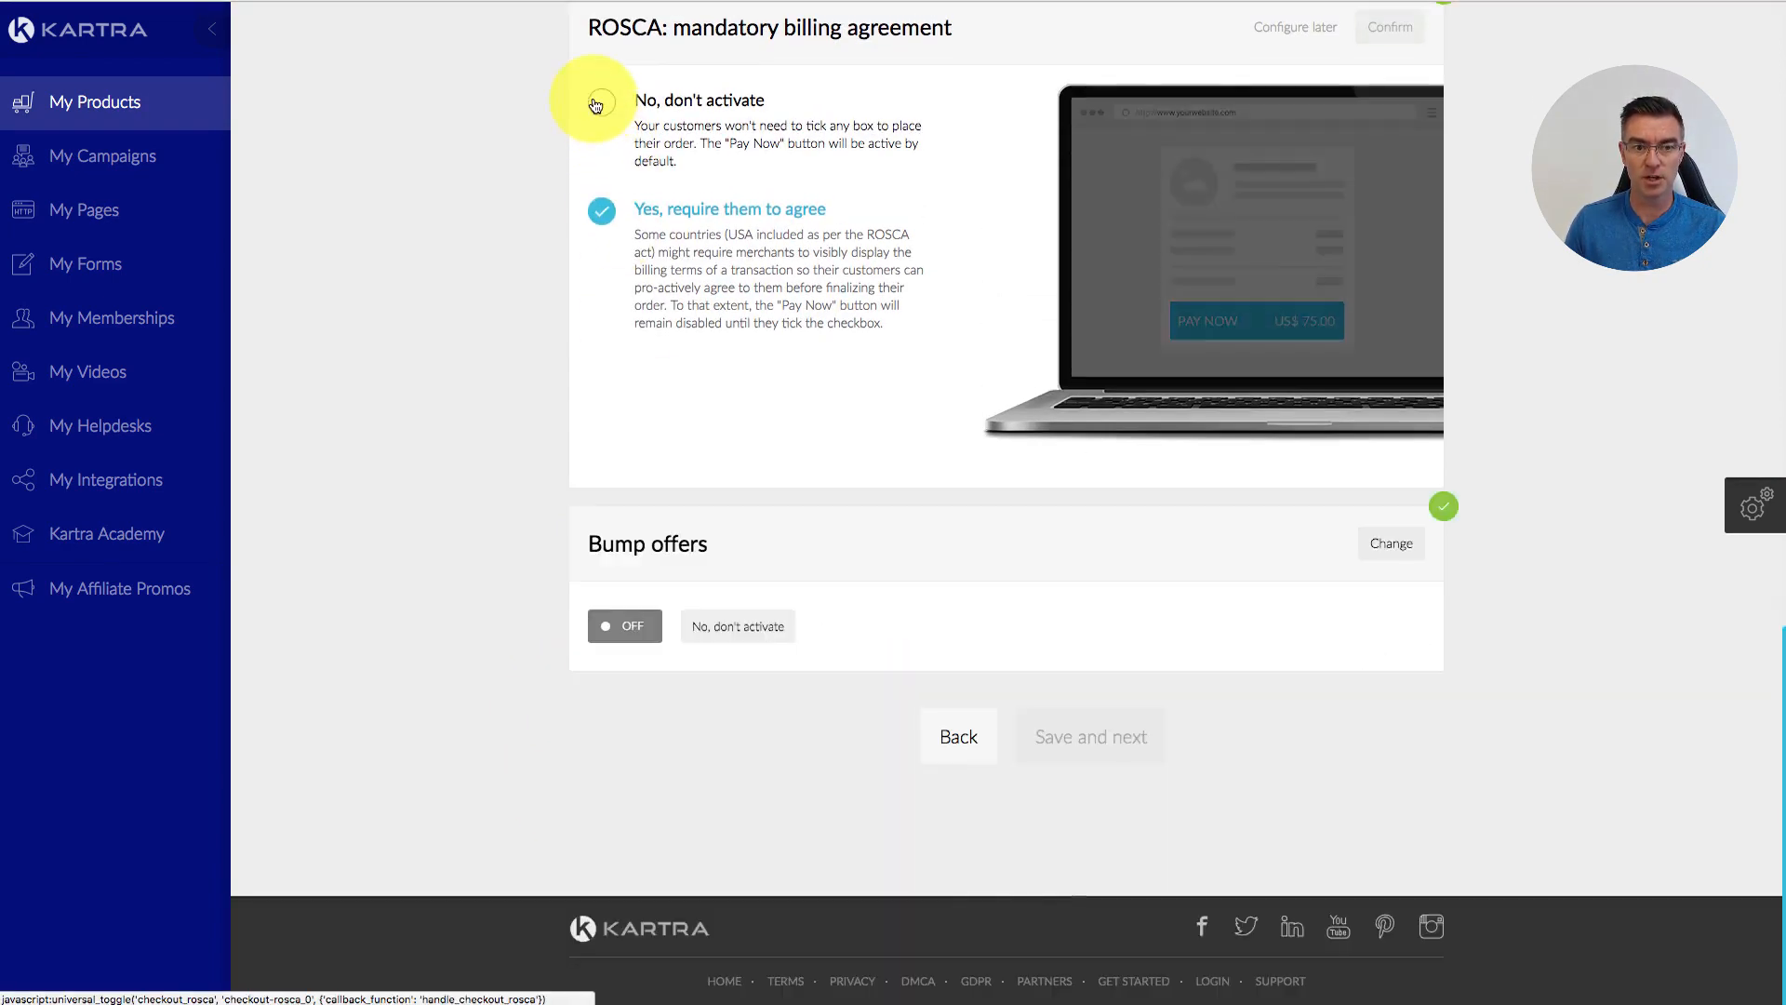
click(1389, 22)
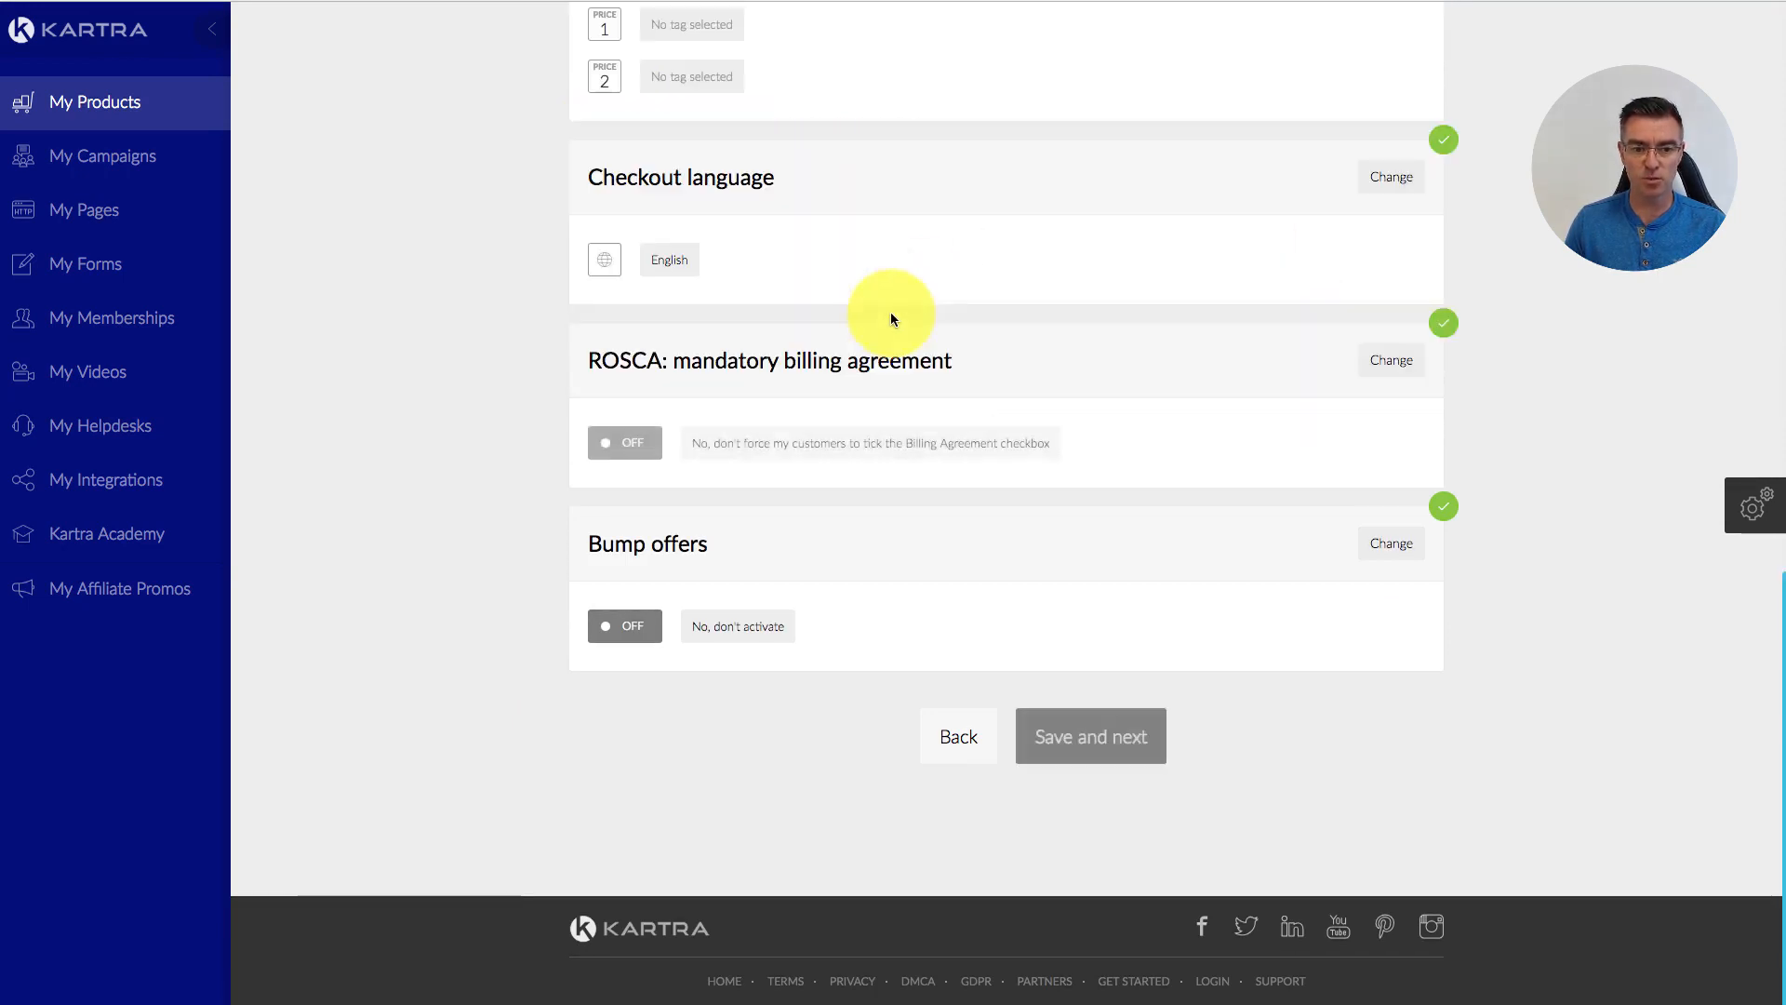
click(1398, 546)
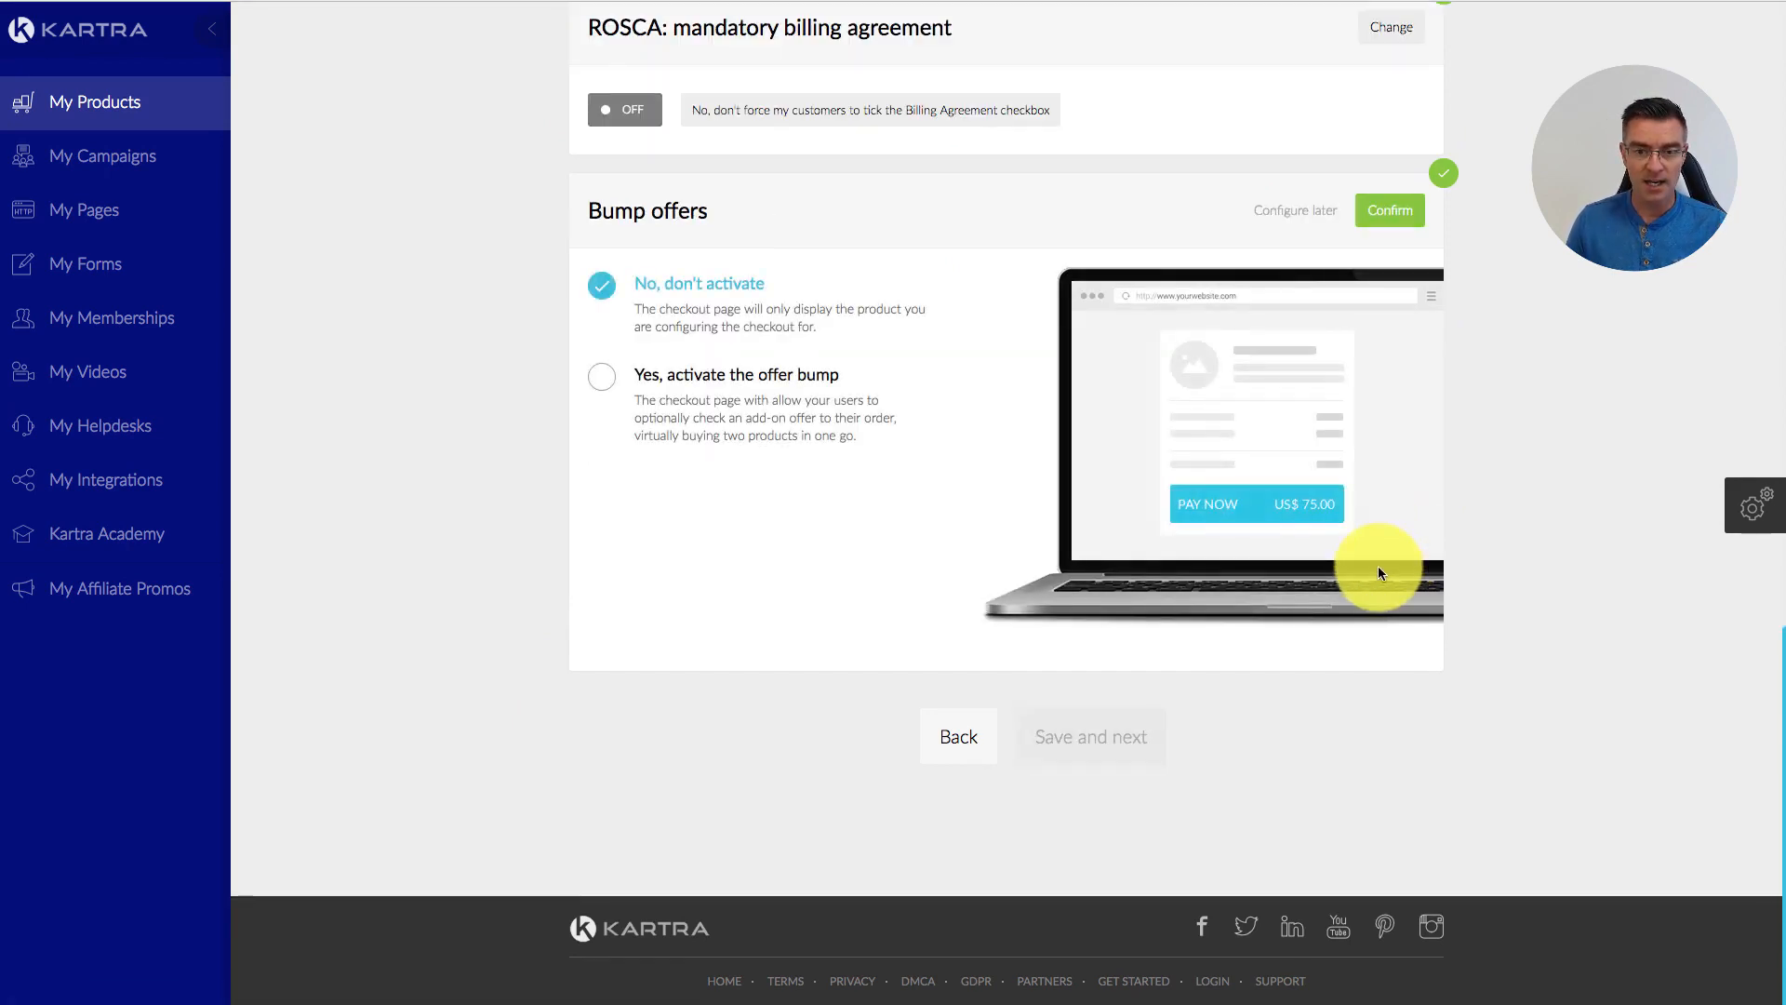
click(595, 377)
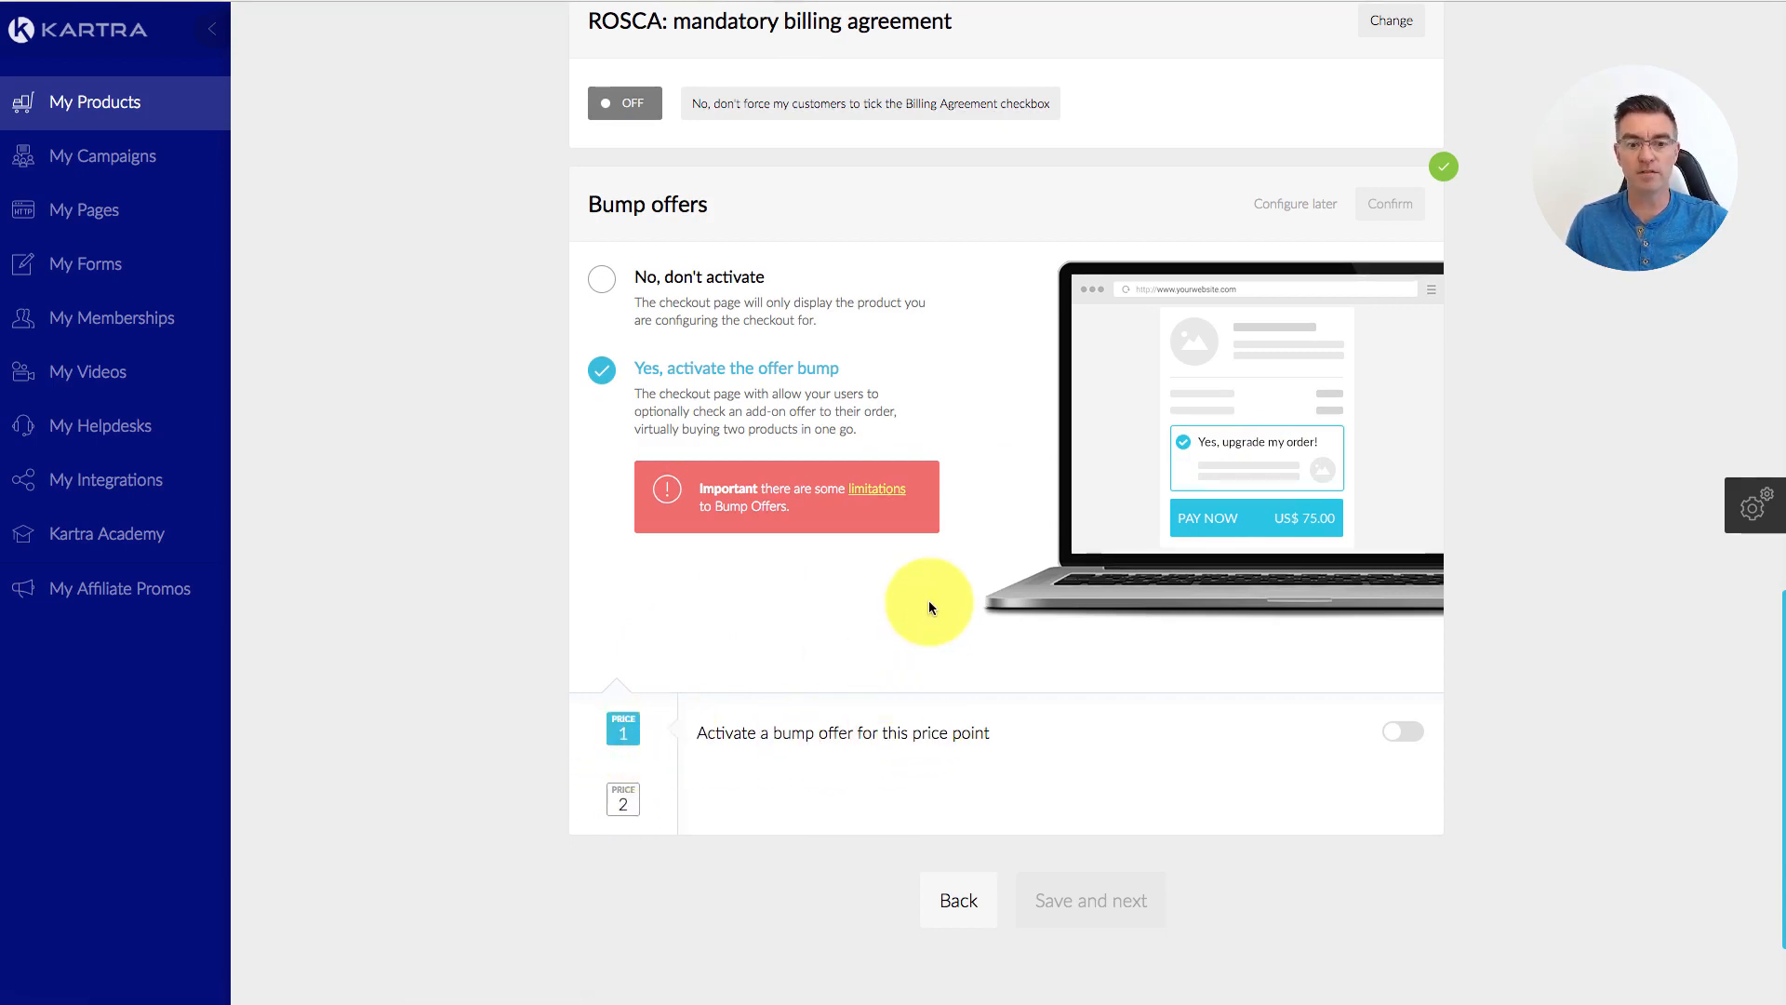
click(626, 791)
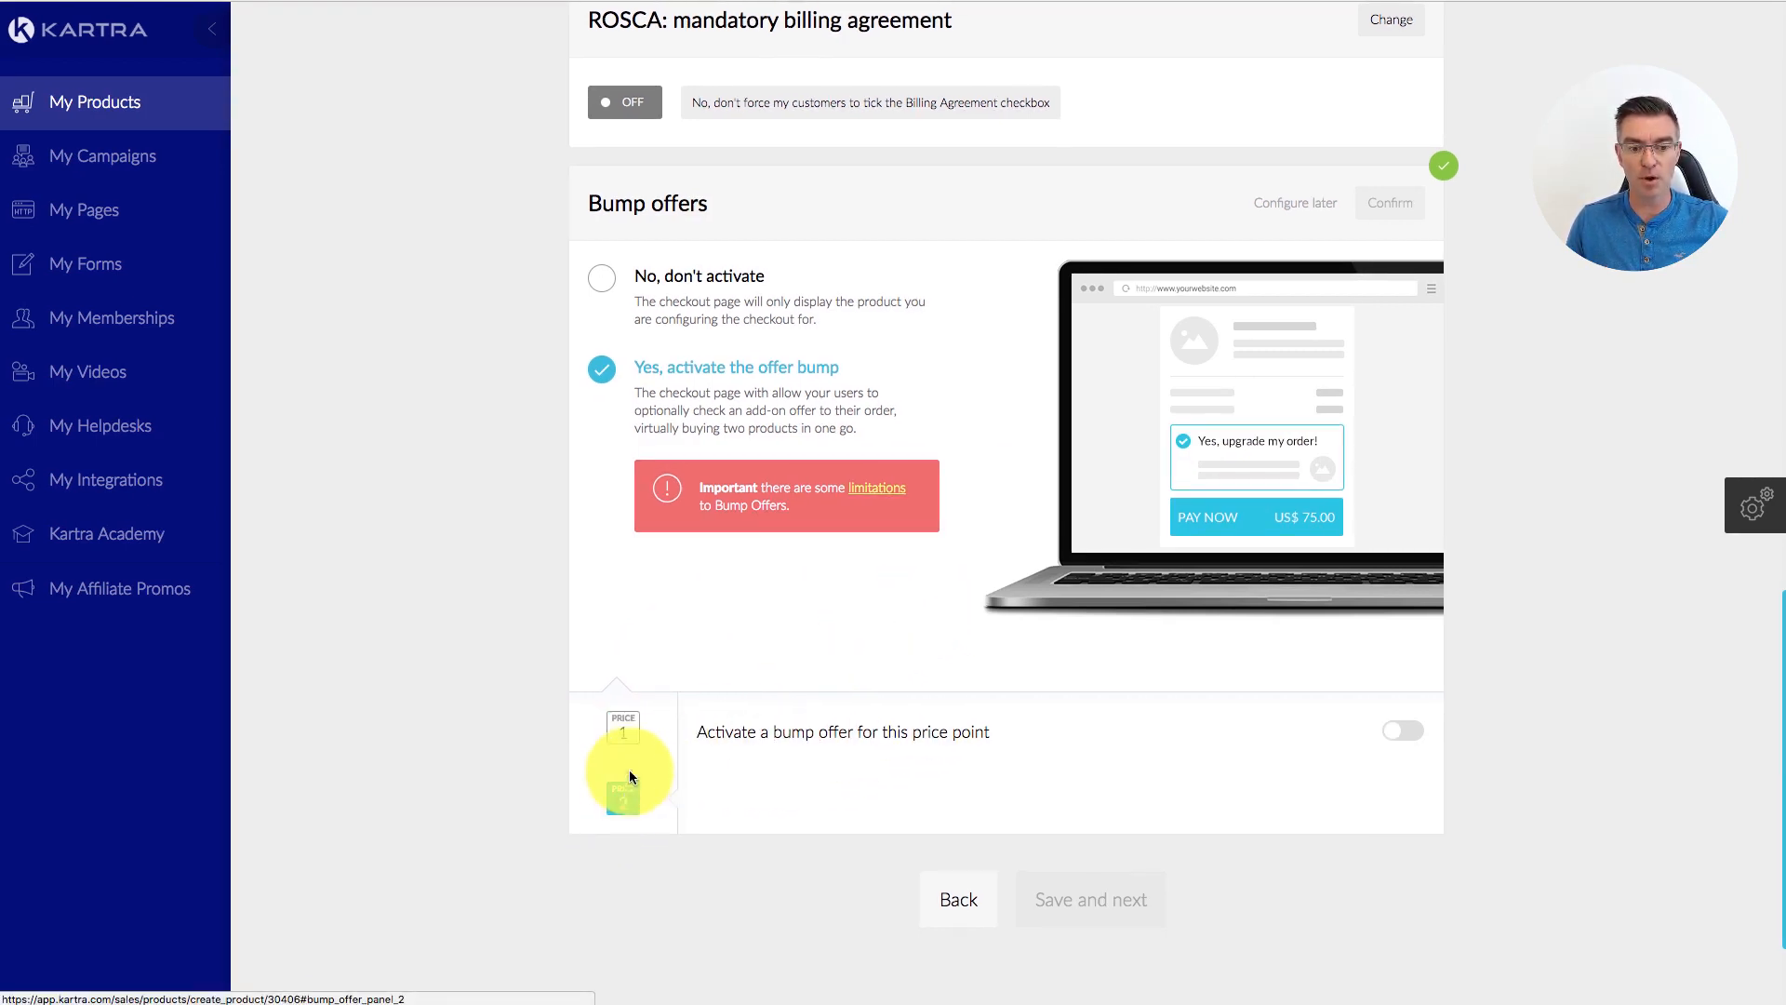
click(623, 735)
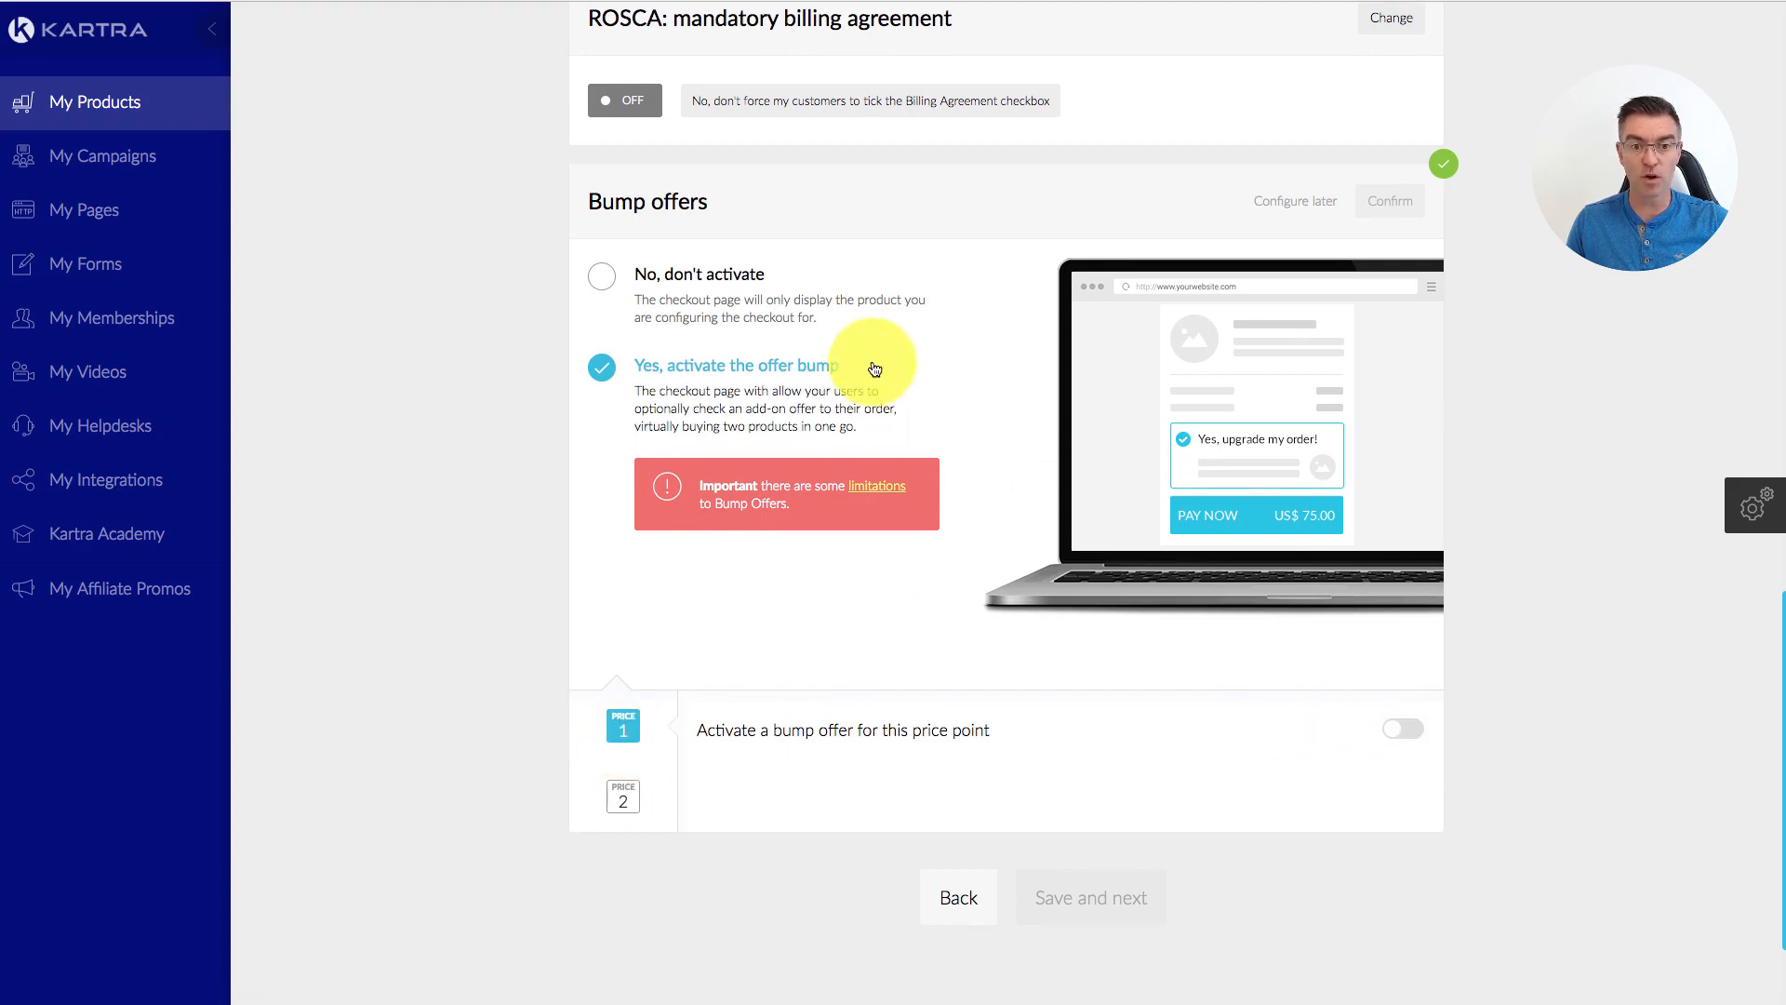
click(604, 277)
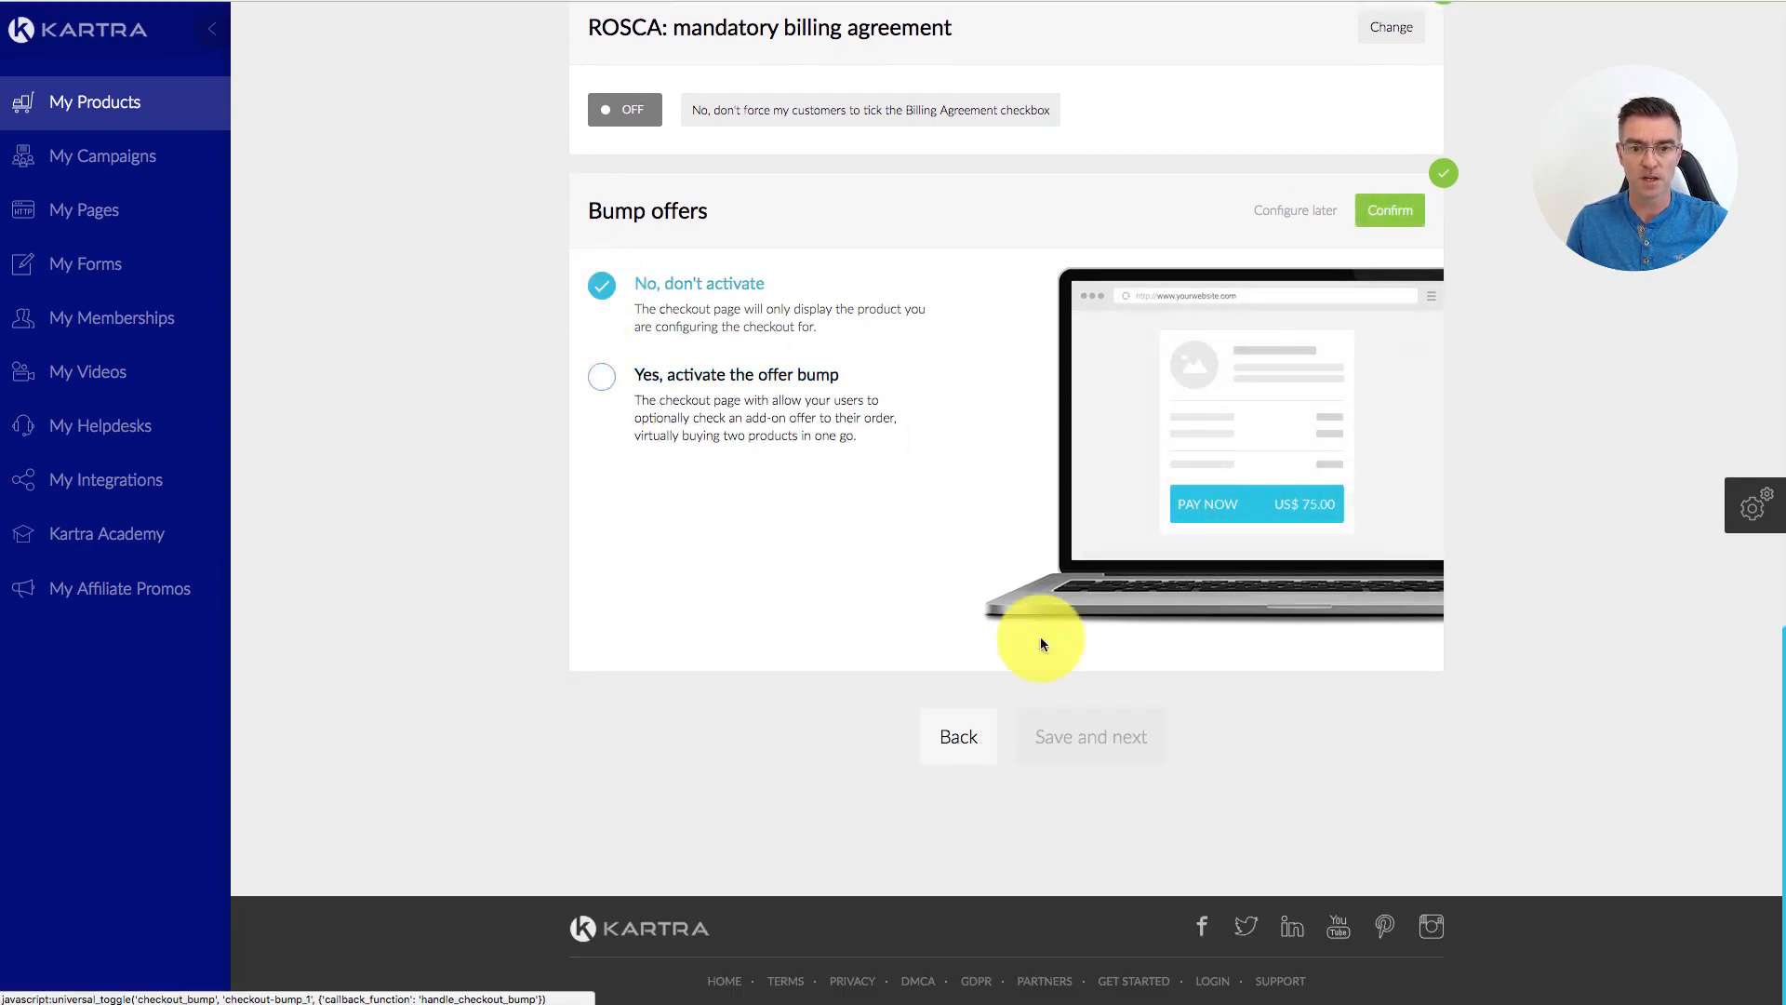
click(1390, 211)
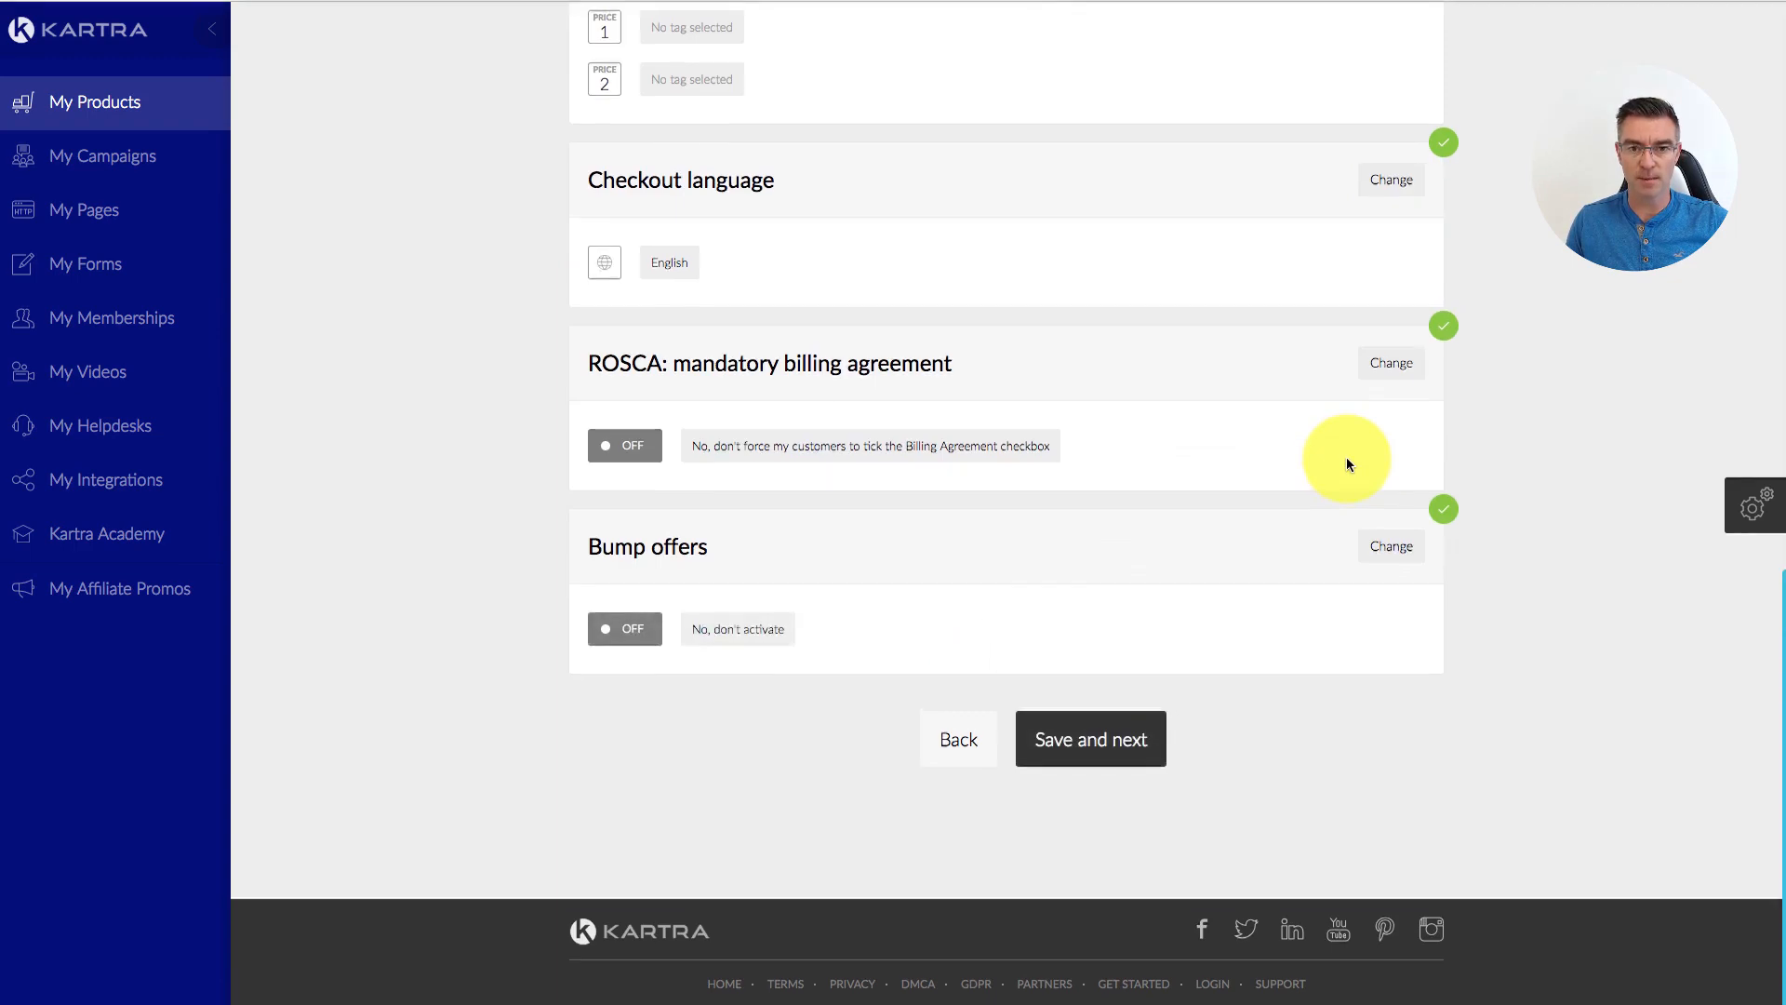
Step: Save the checkout settings and set Post Sale to 'No access page'
click(1117, 921)
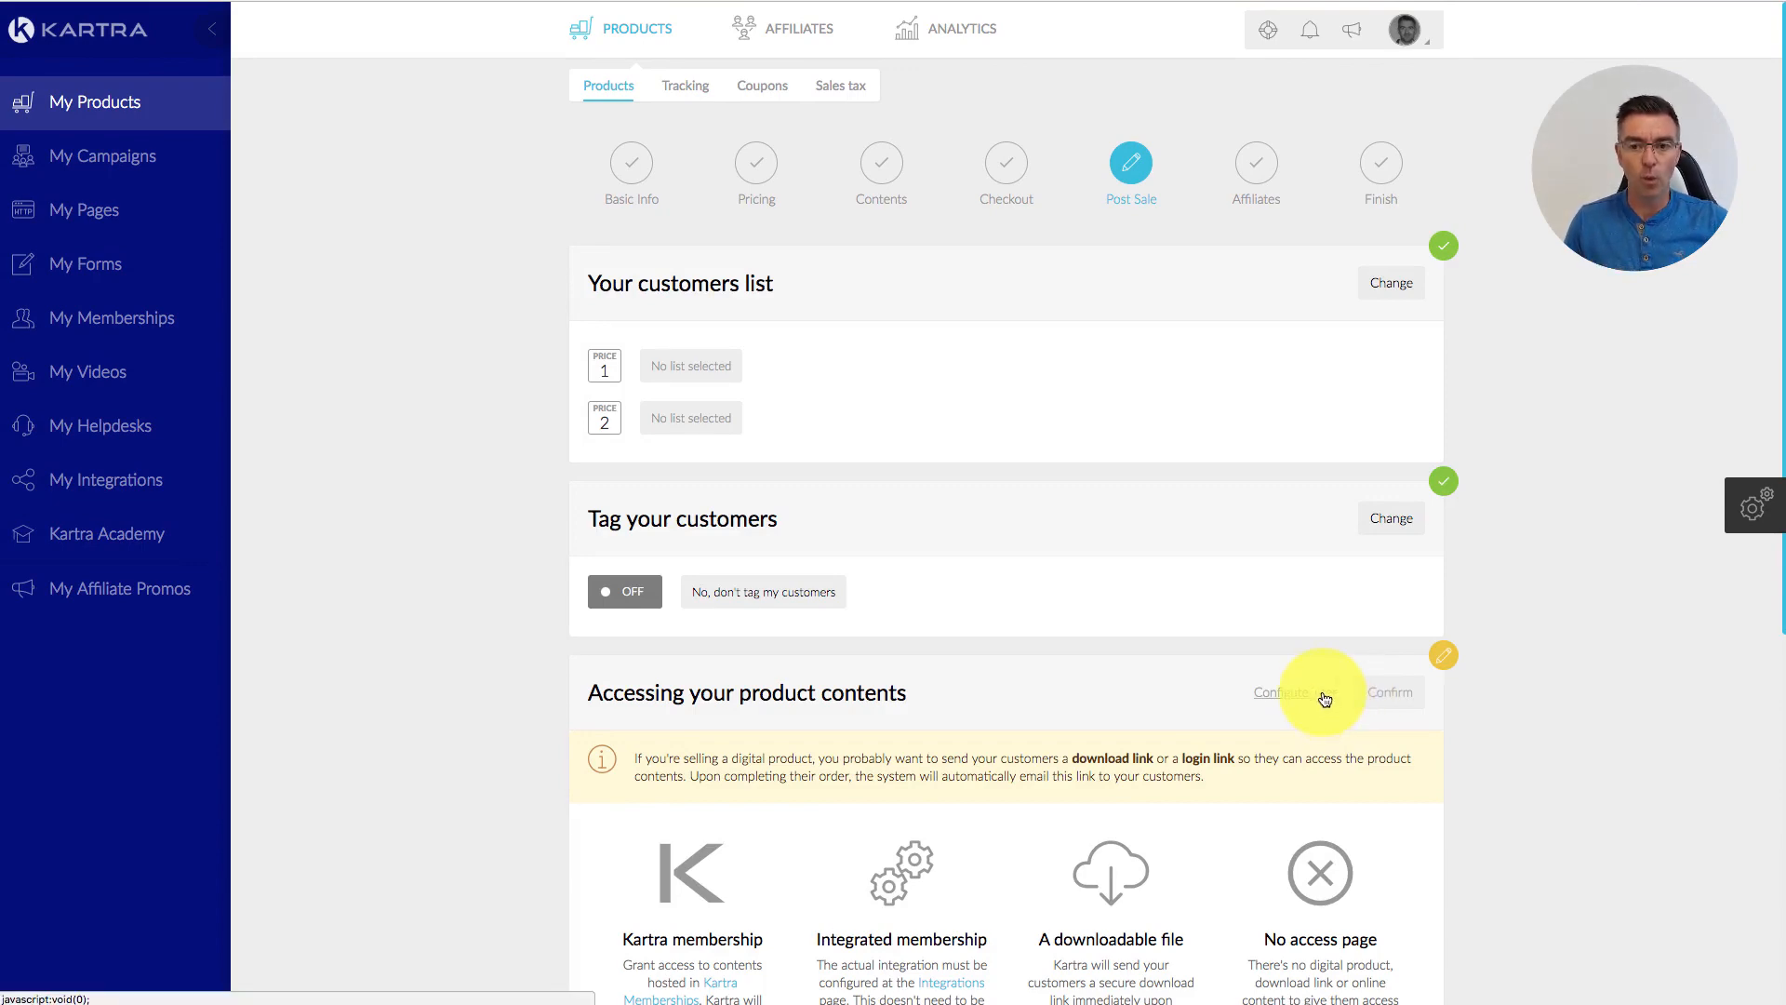
scroll(1330, 679, down, 2)
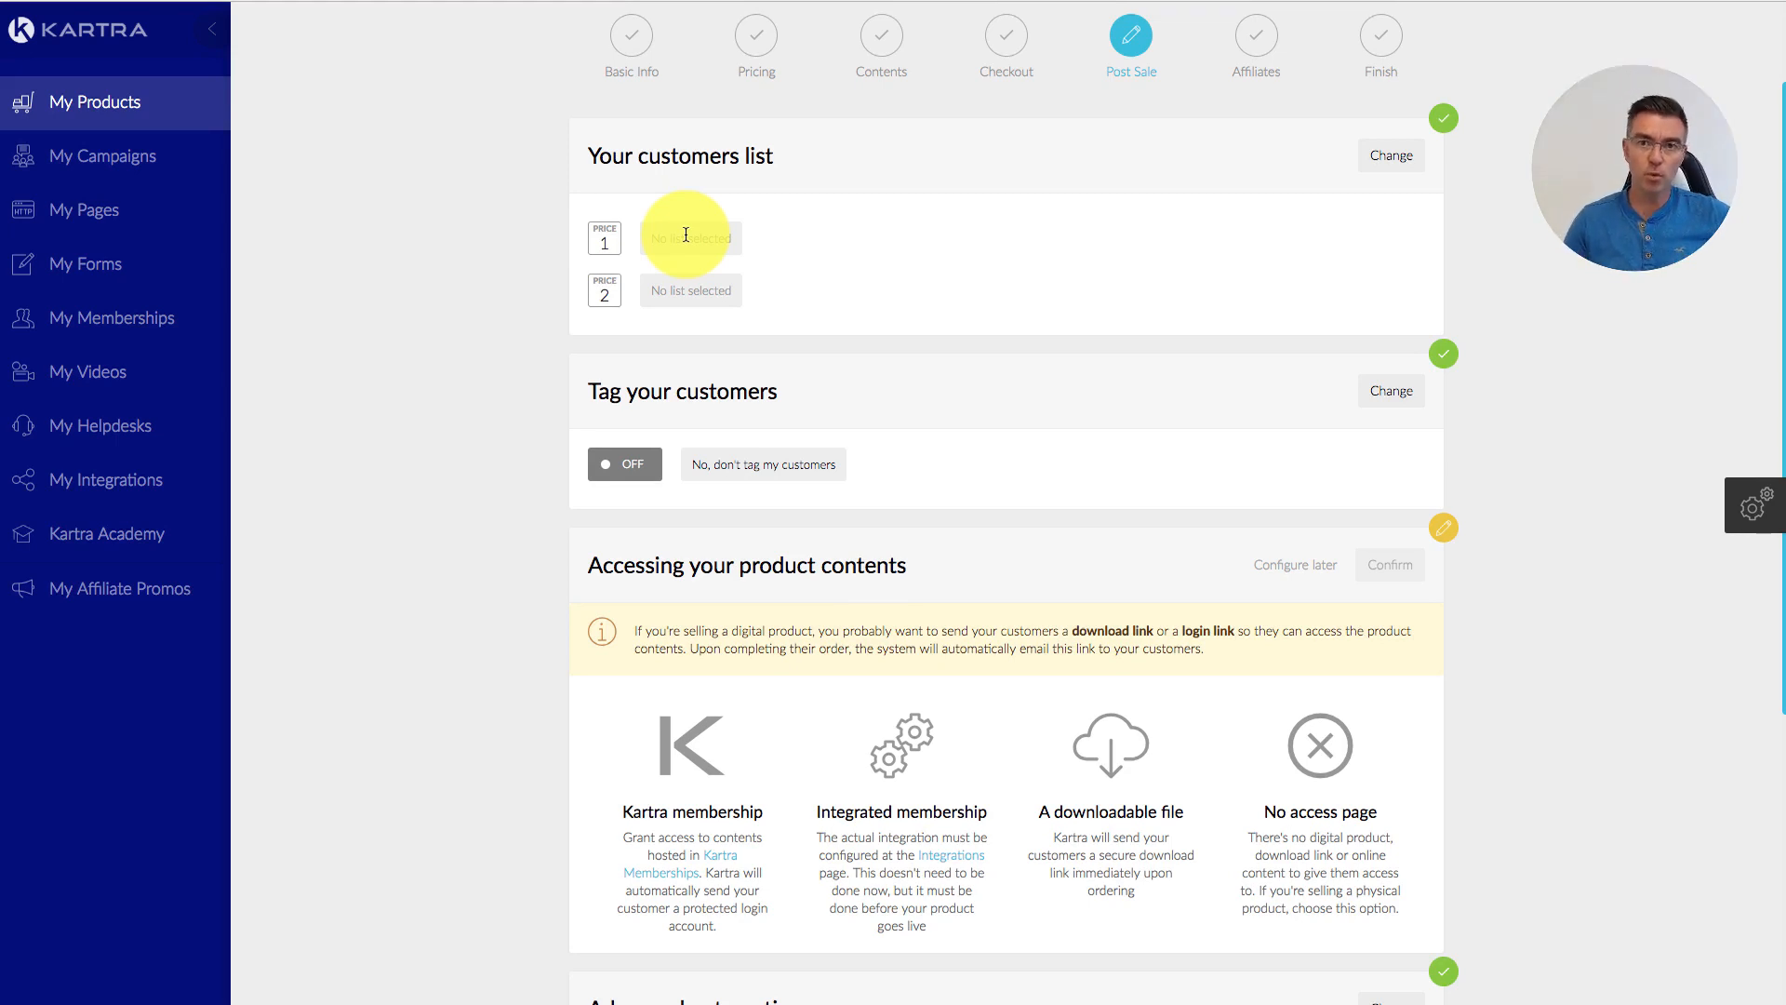
scroll(1388, 337, down, 2)
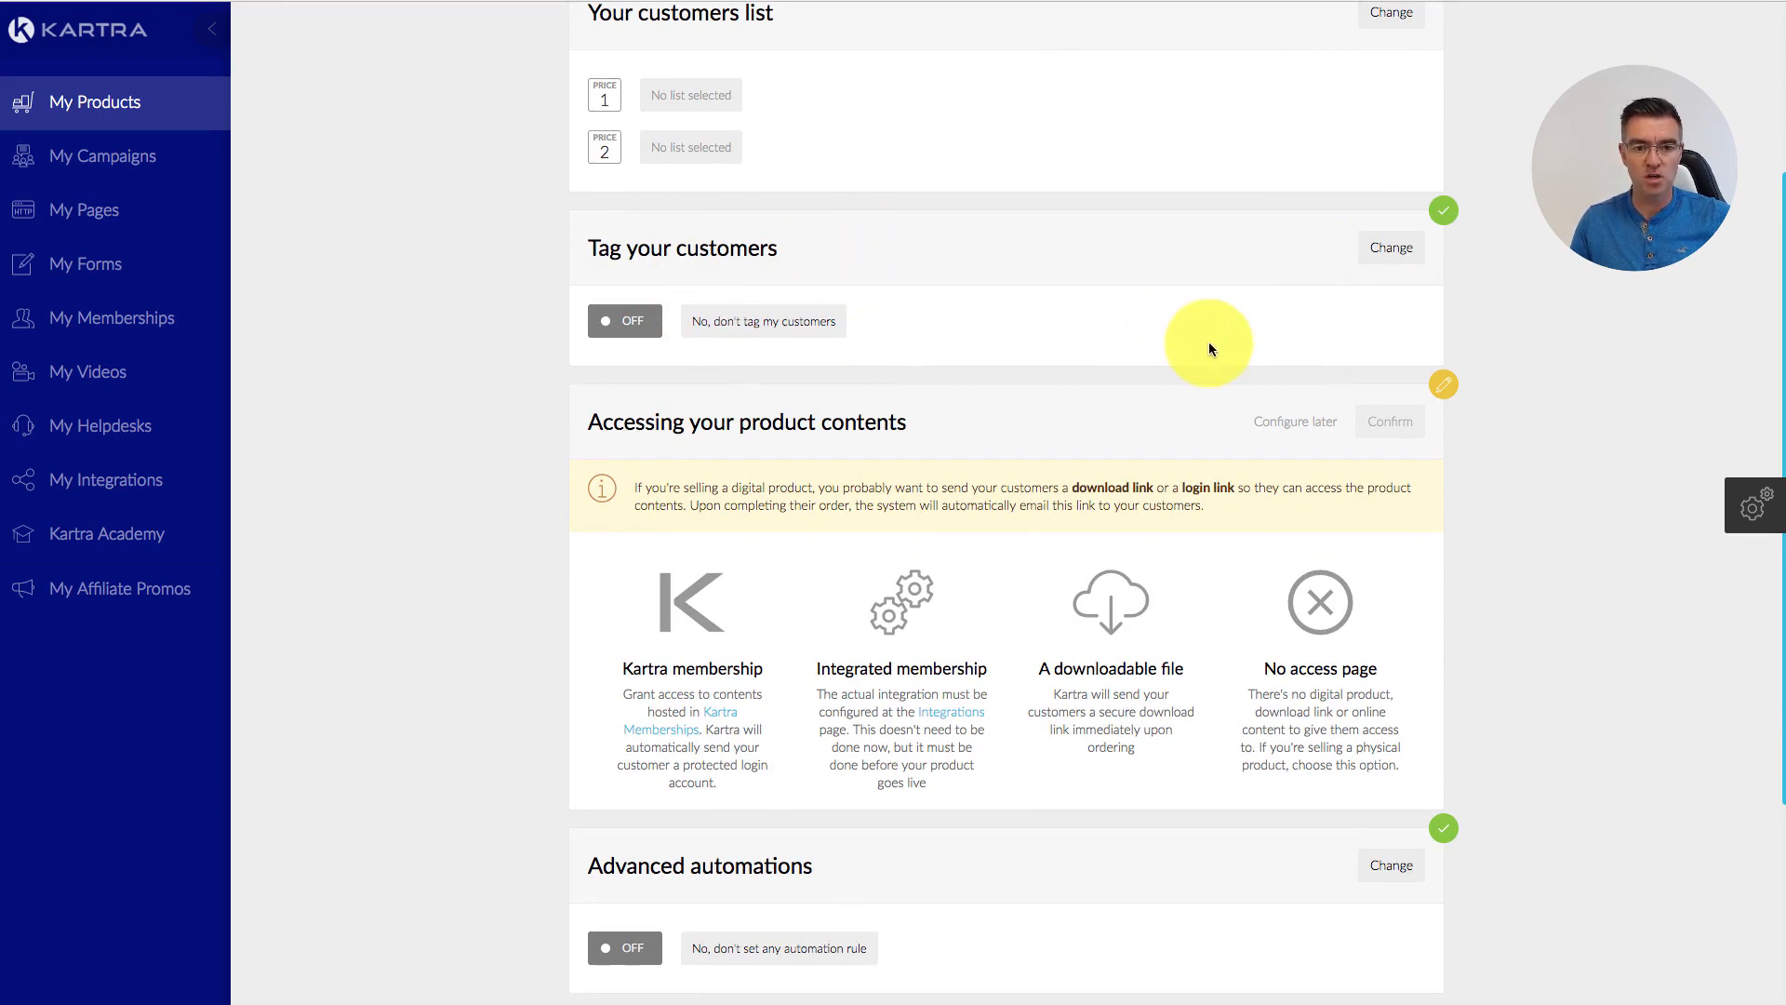
scroll(1209, 342, down, 2)
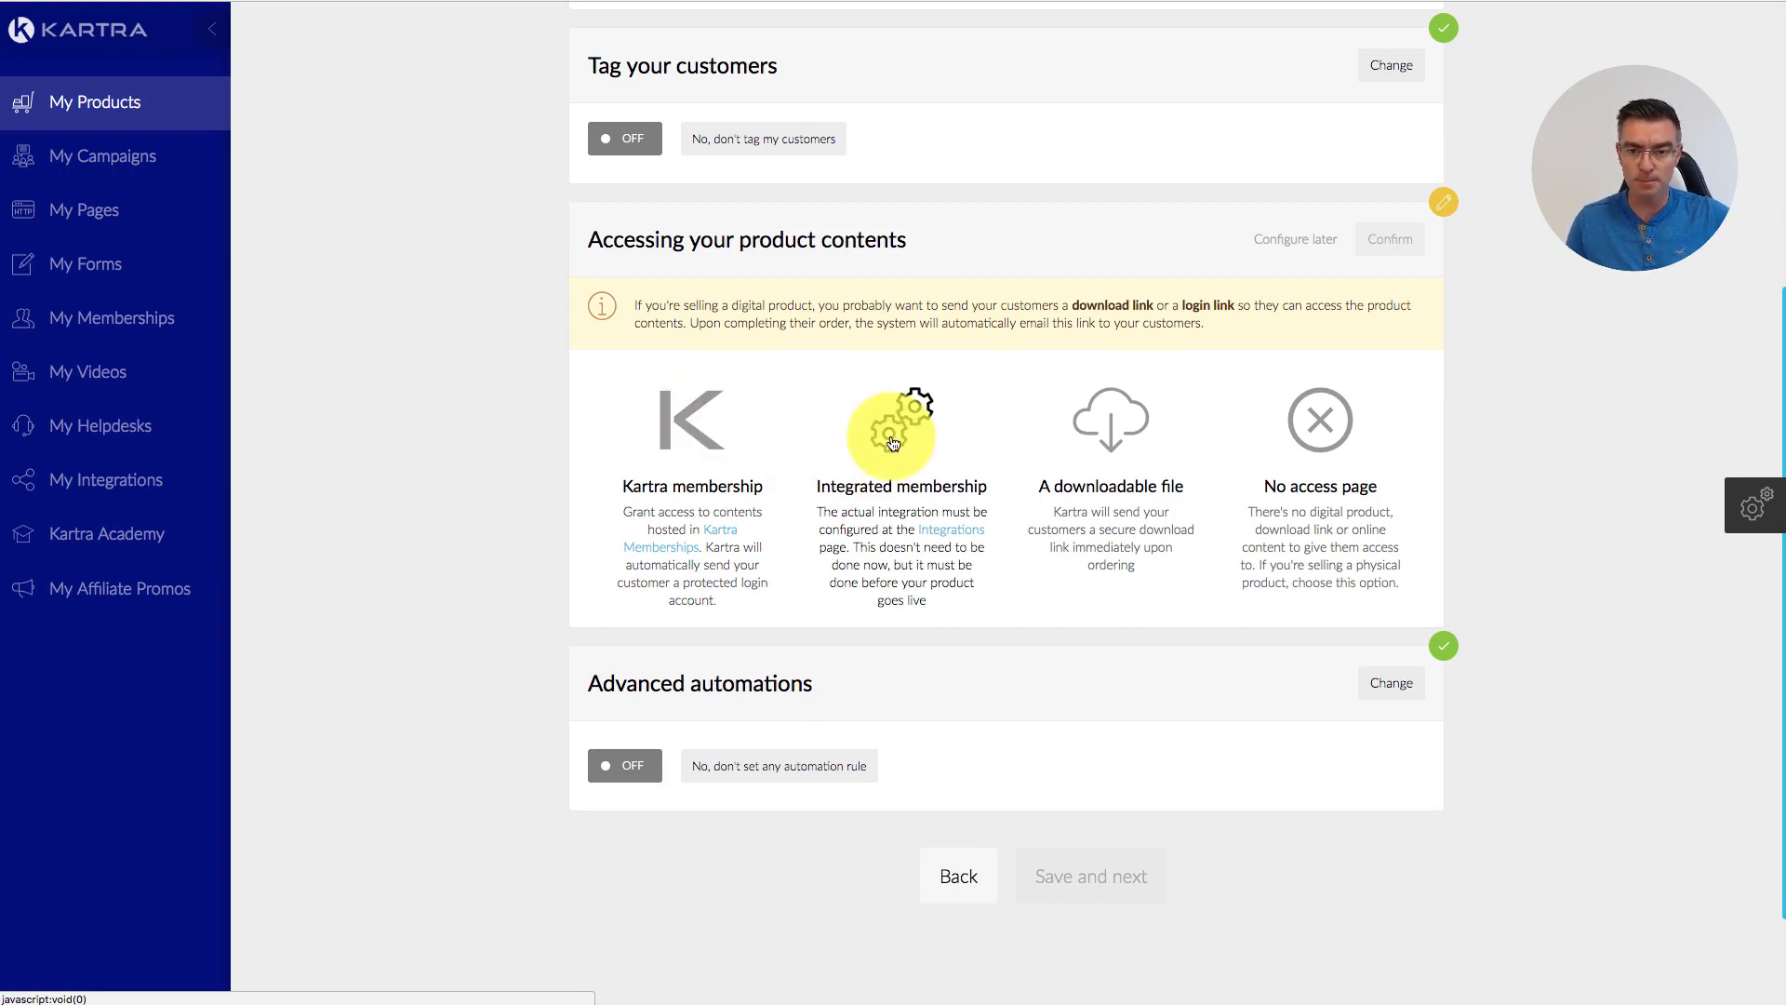
click(1322, 431)
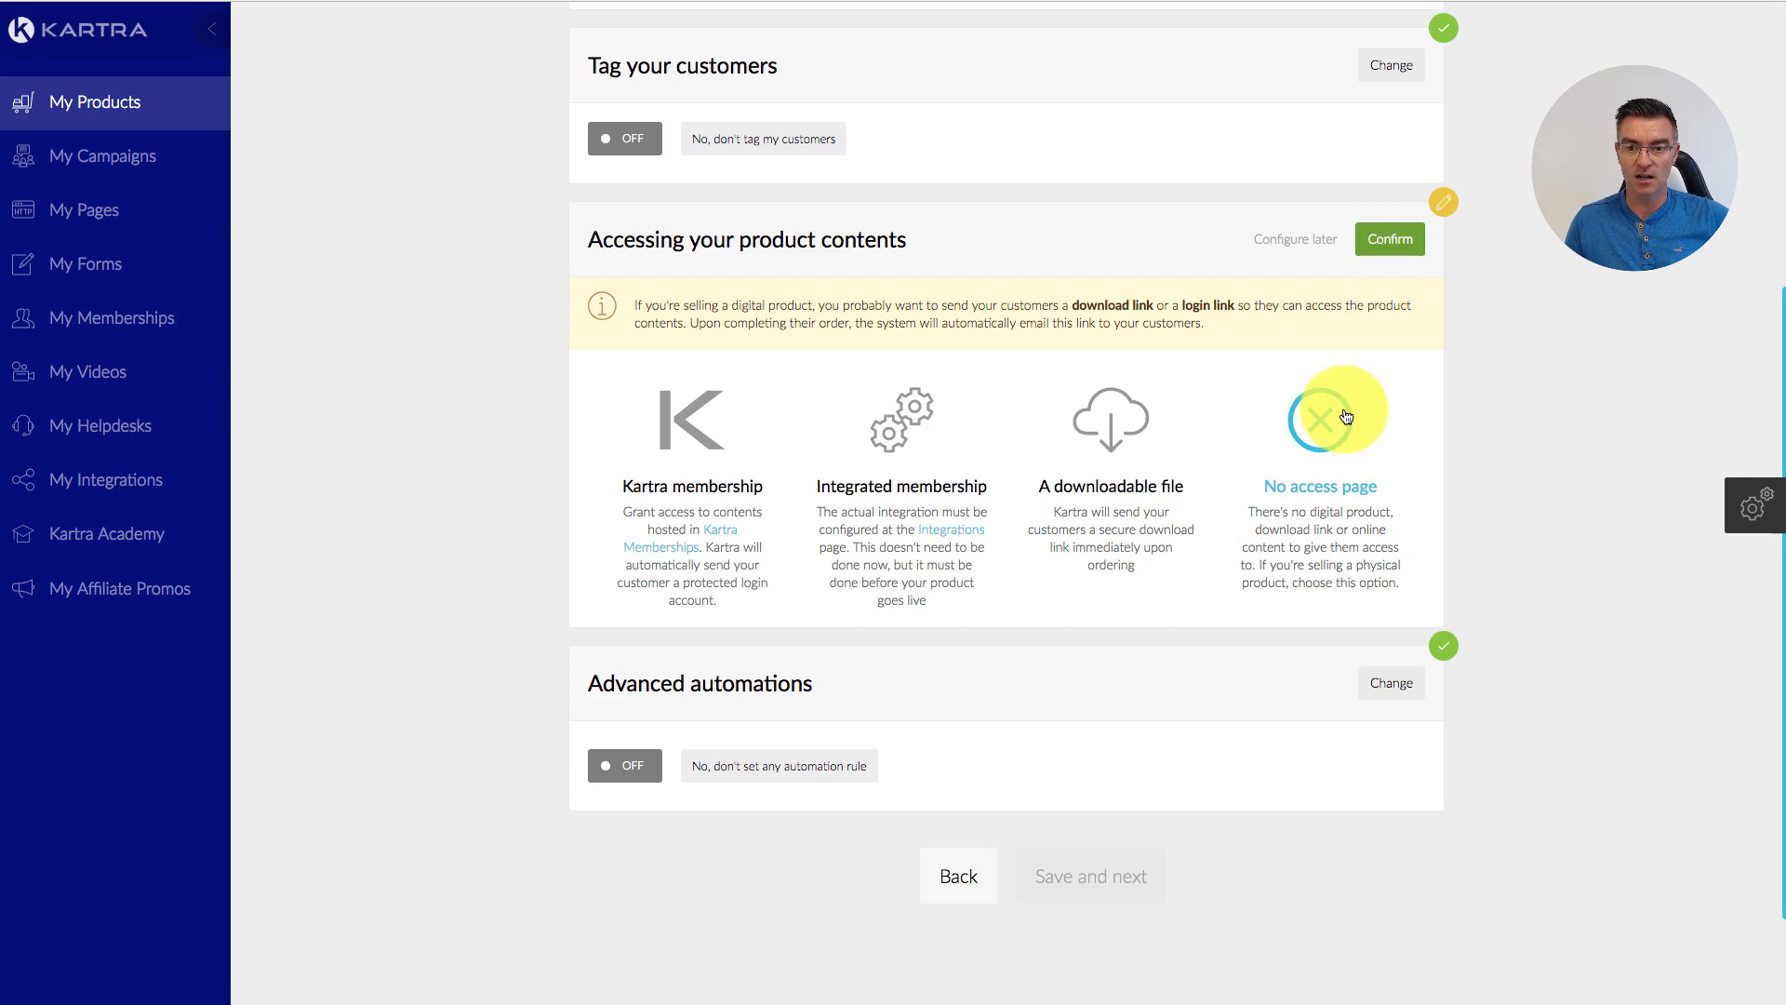
click(1401, 239)
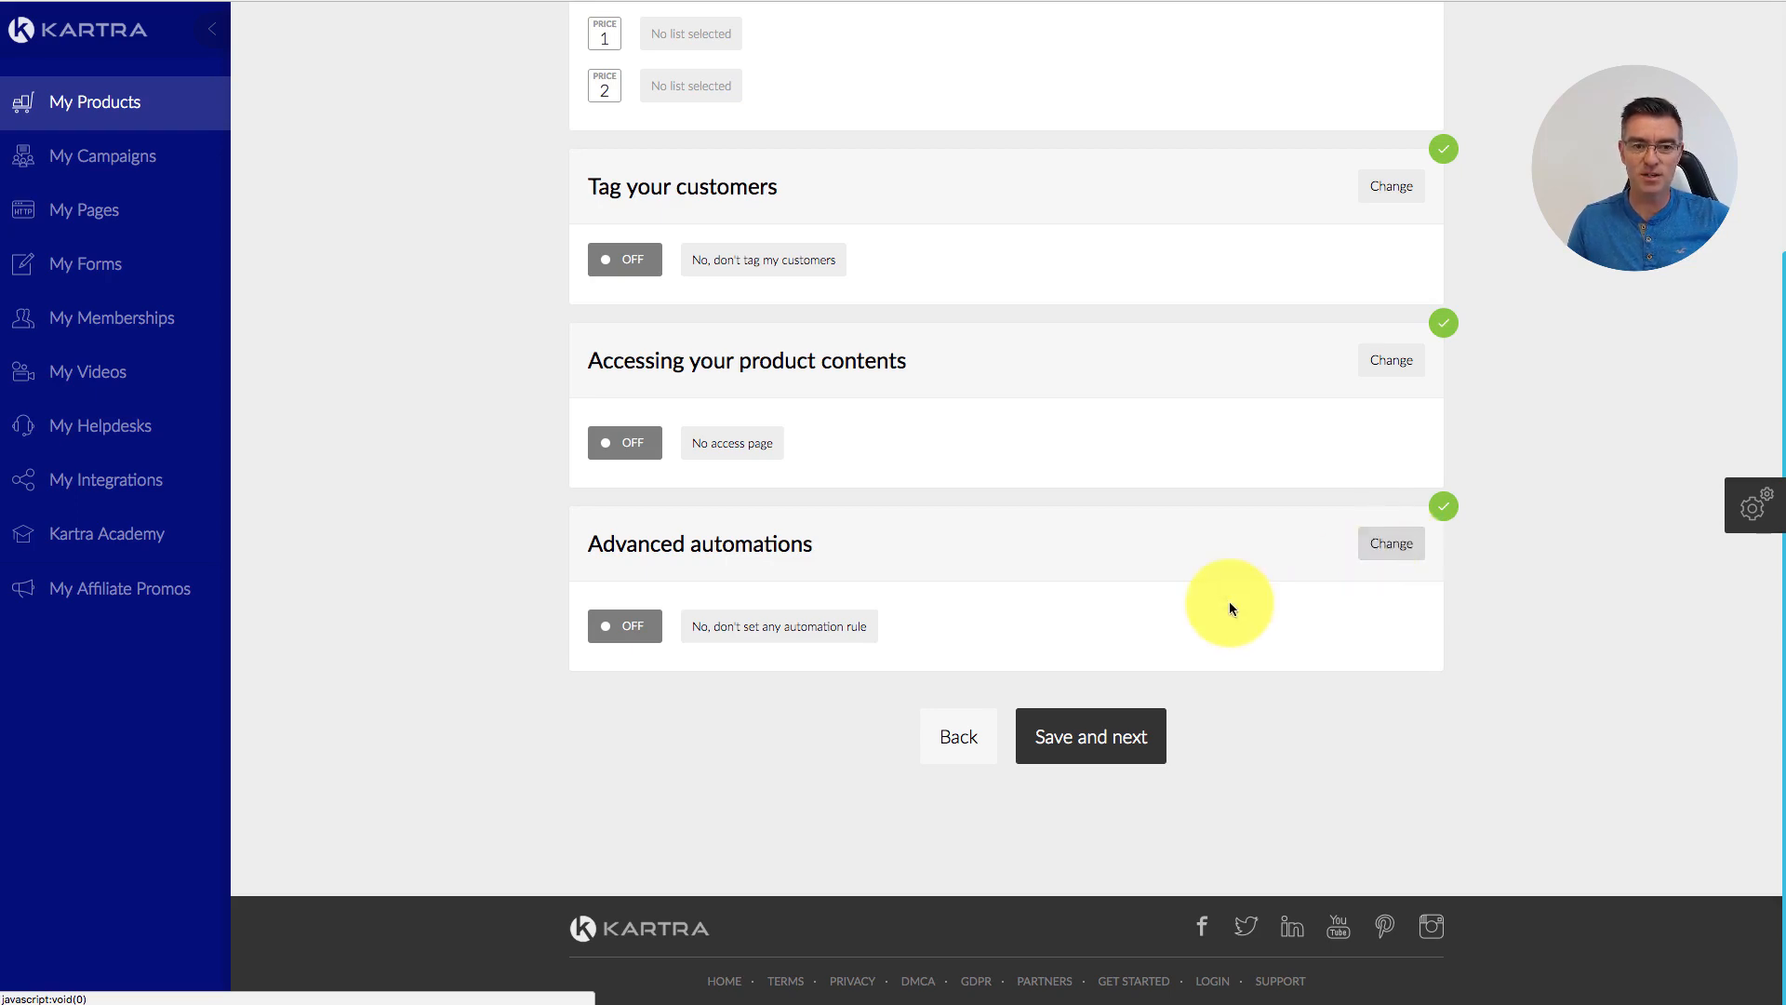
Step: Confirm advanced automations with no rules and continue to the Affiliates step
scroll(1226, 612, up, 4)
scroll(1231, 618, down, 4)
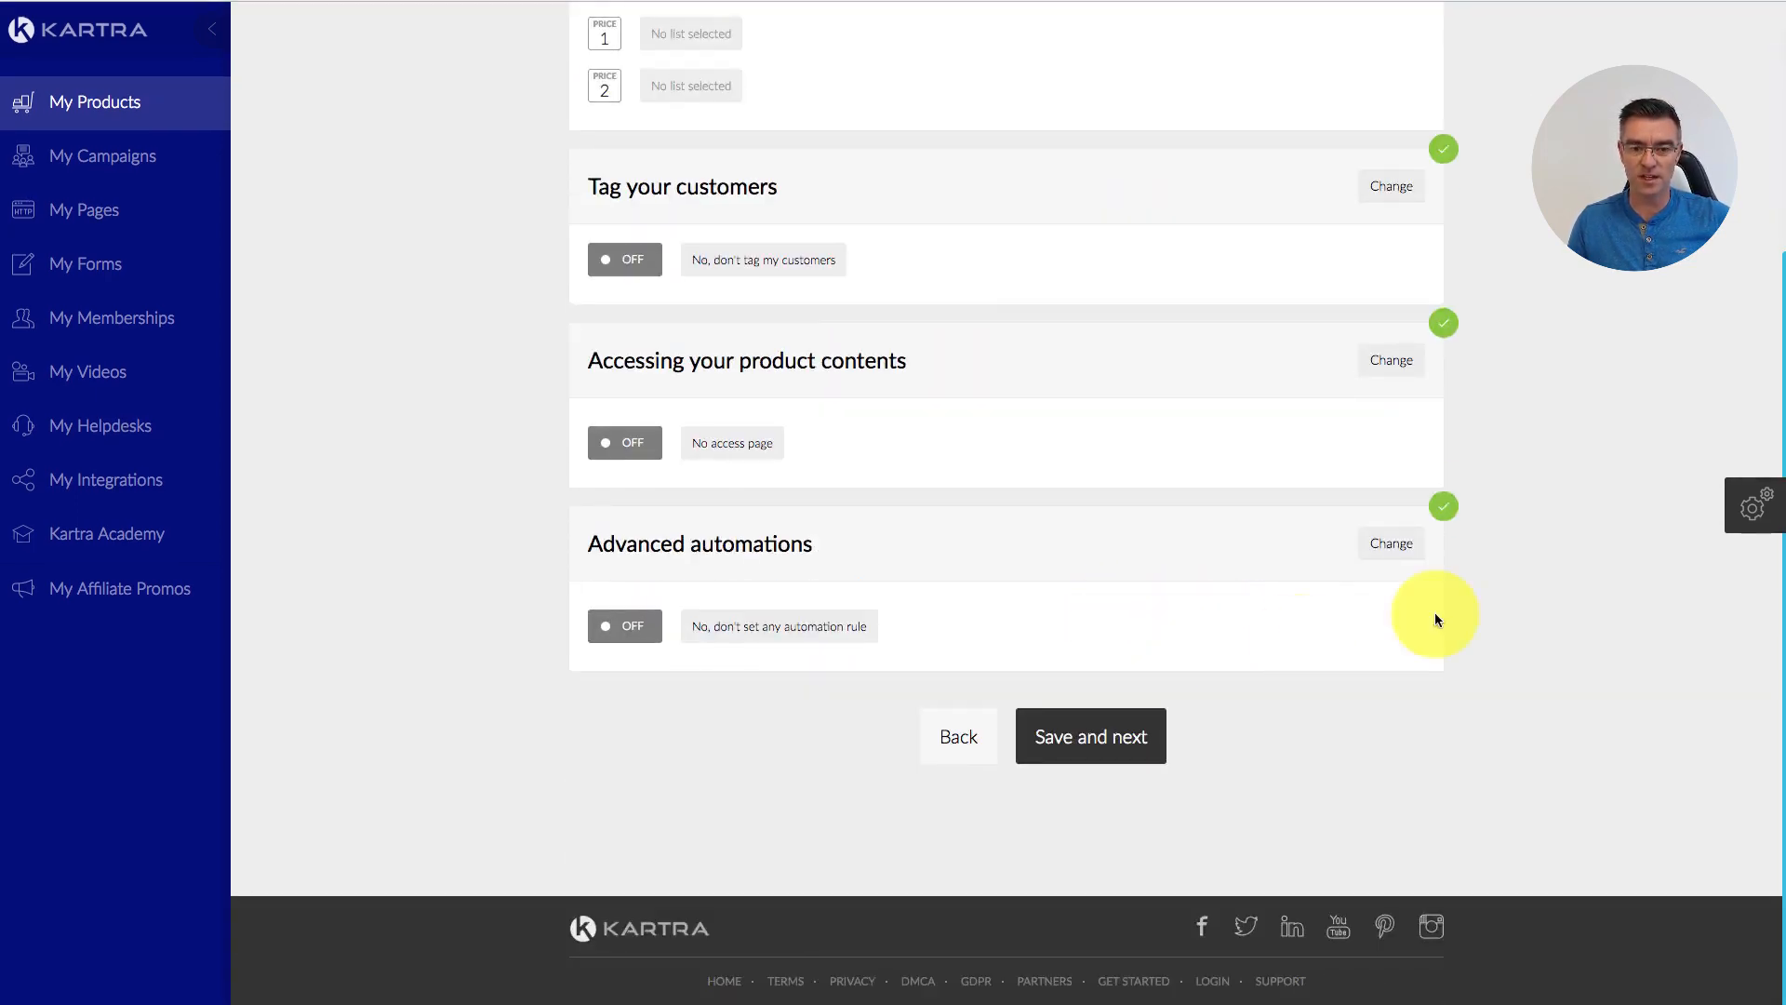
click(1401, 548)
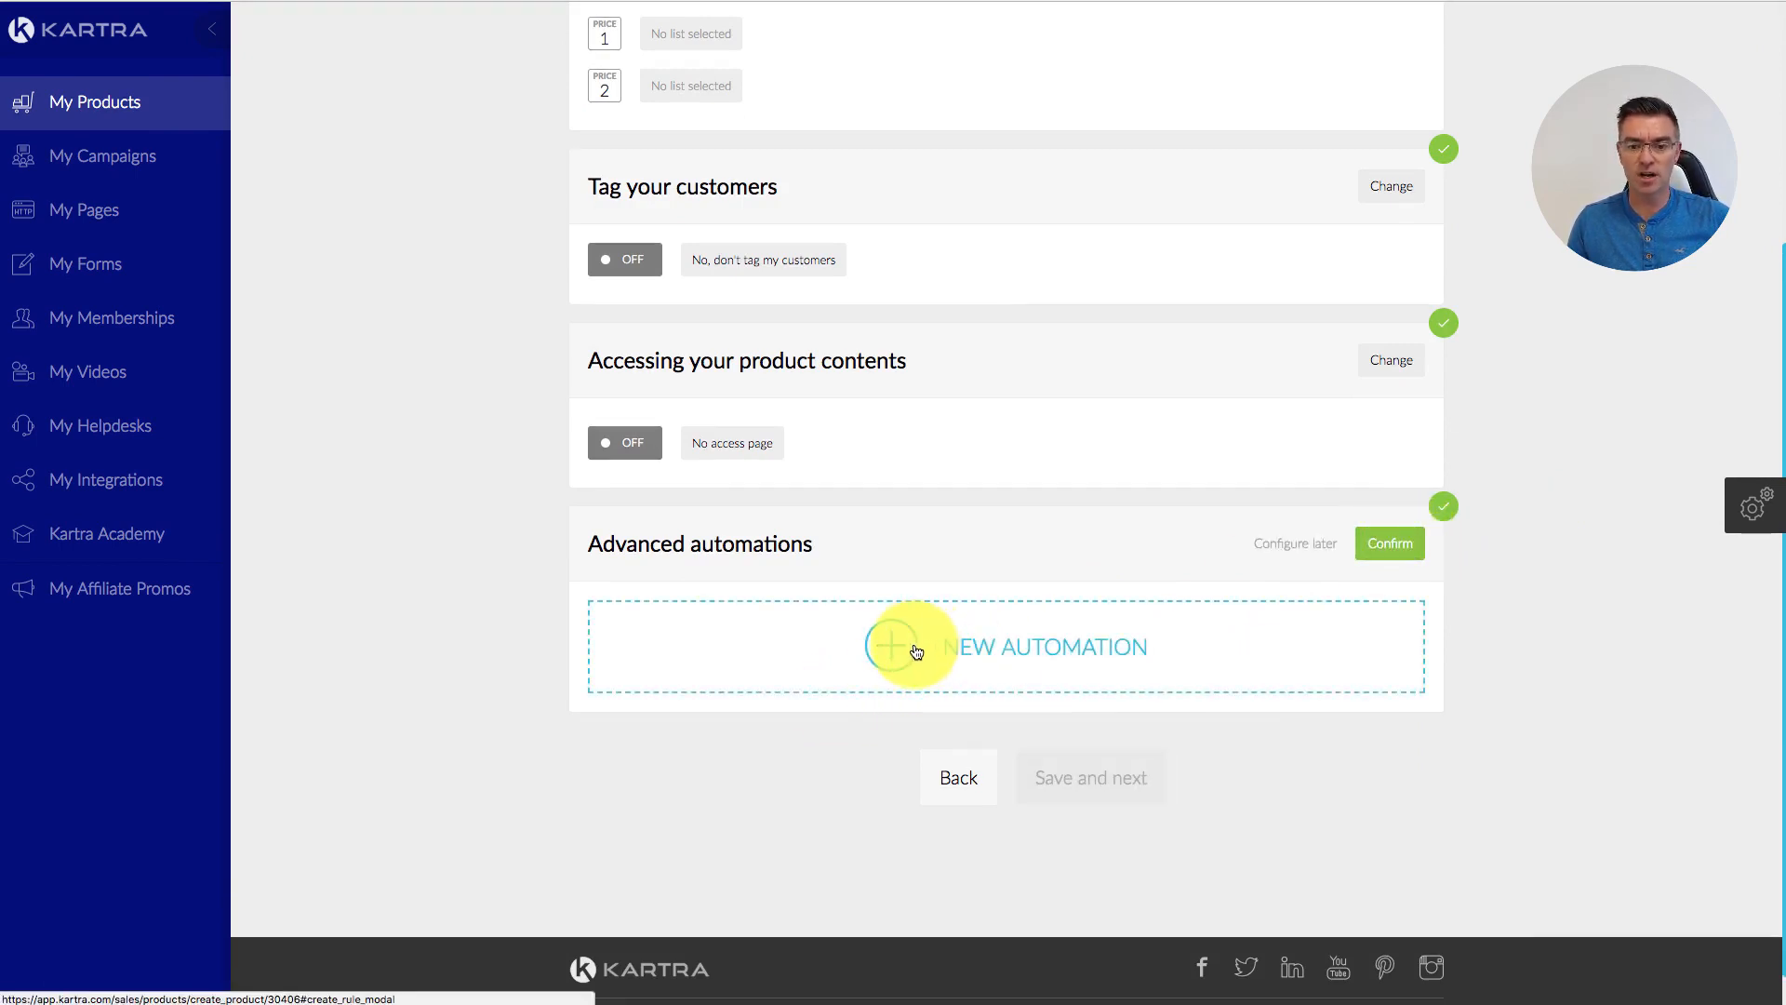
click(1391, 547)
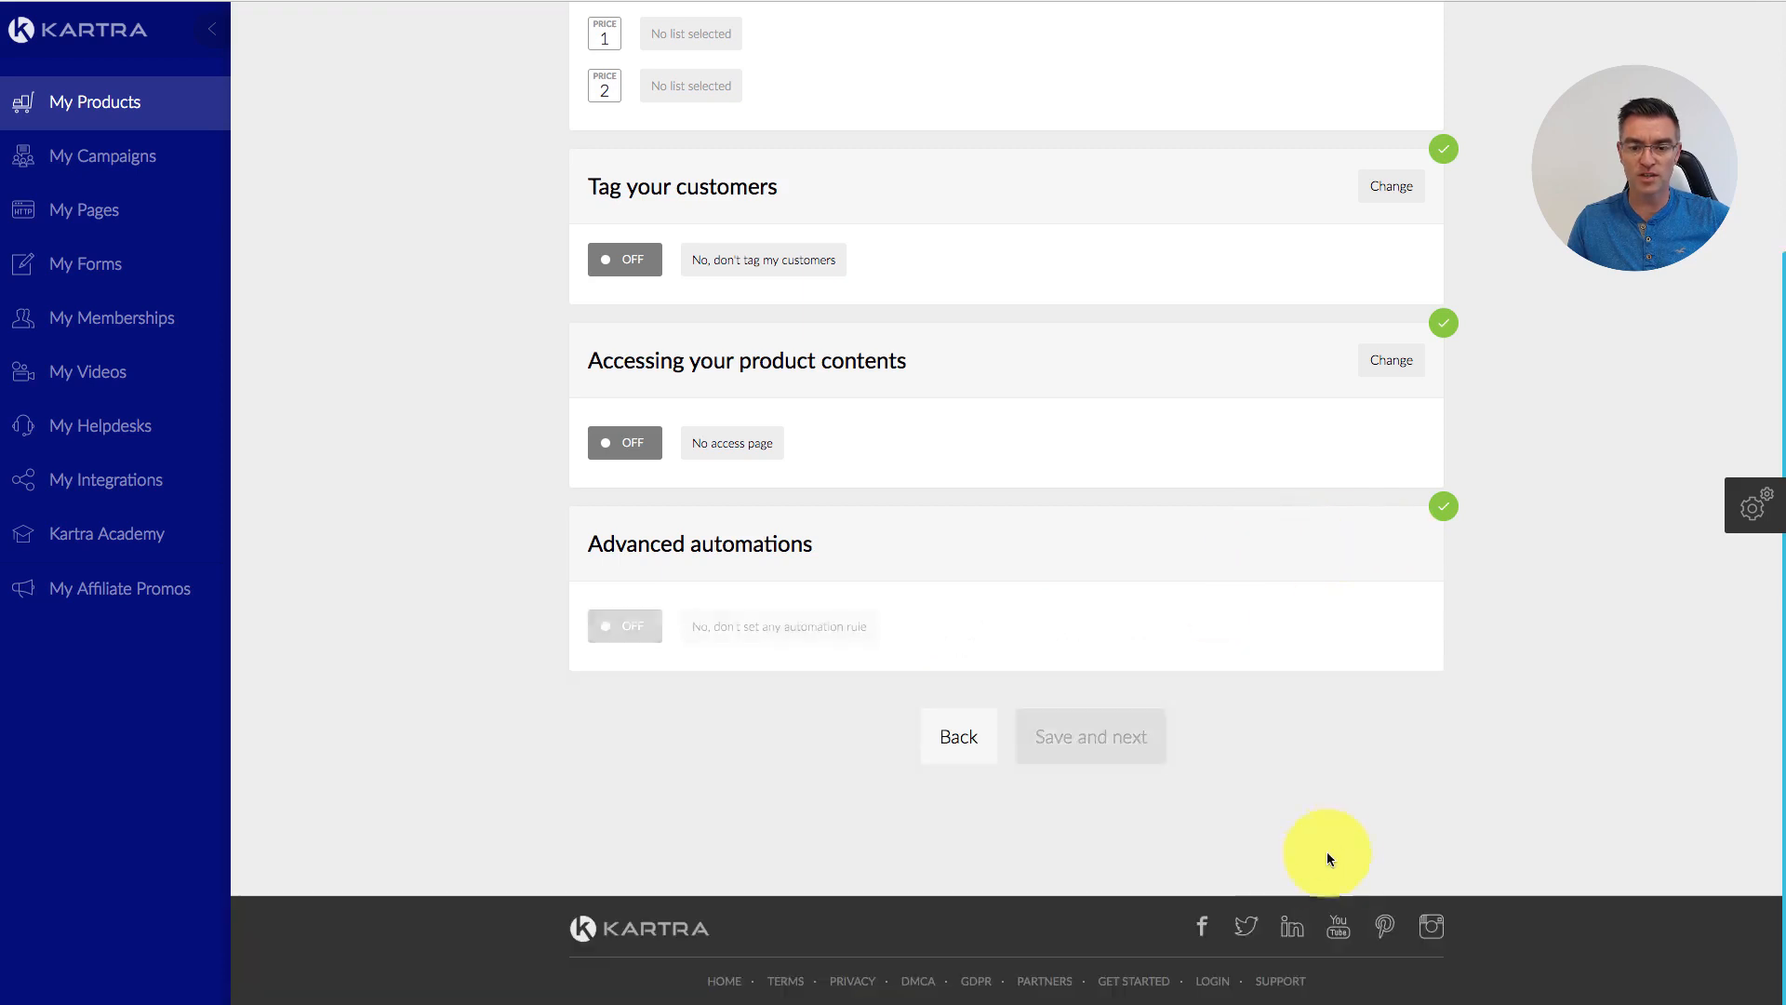
click(1130, 737)
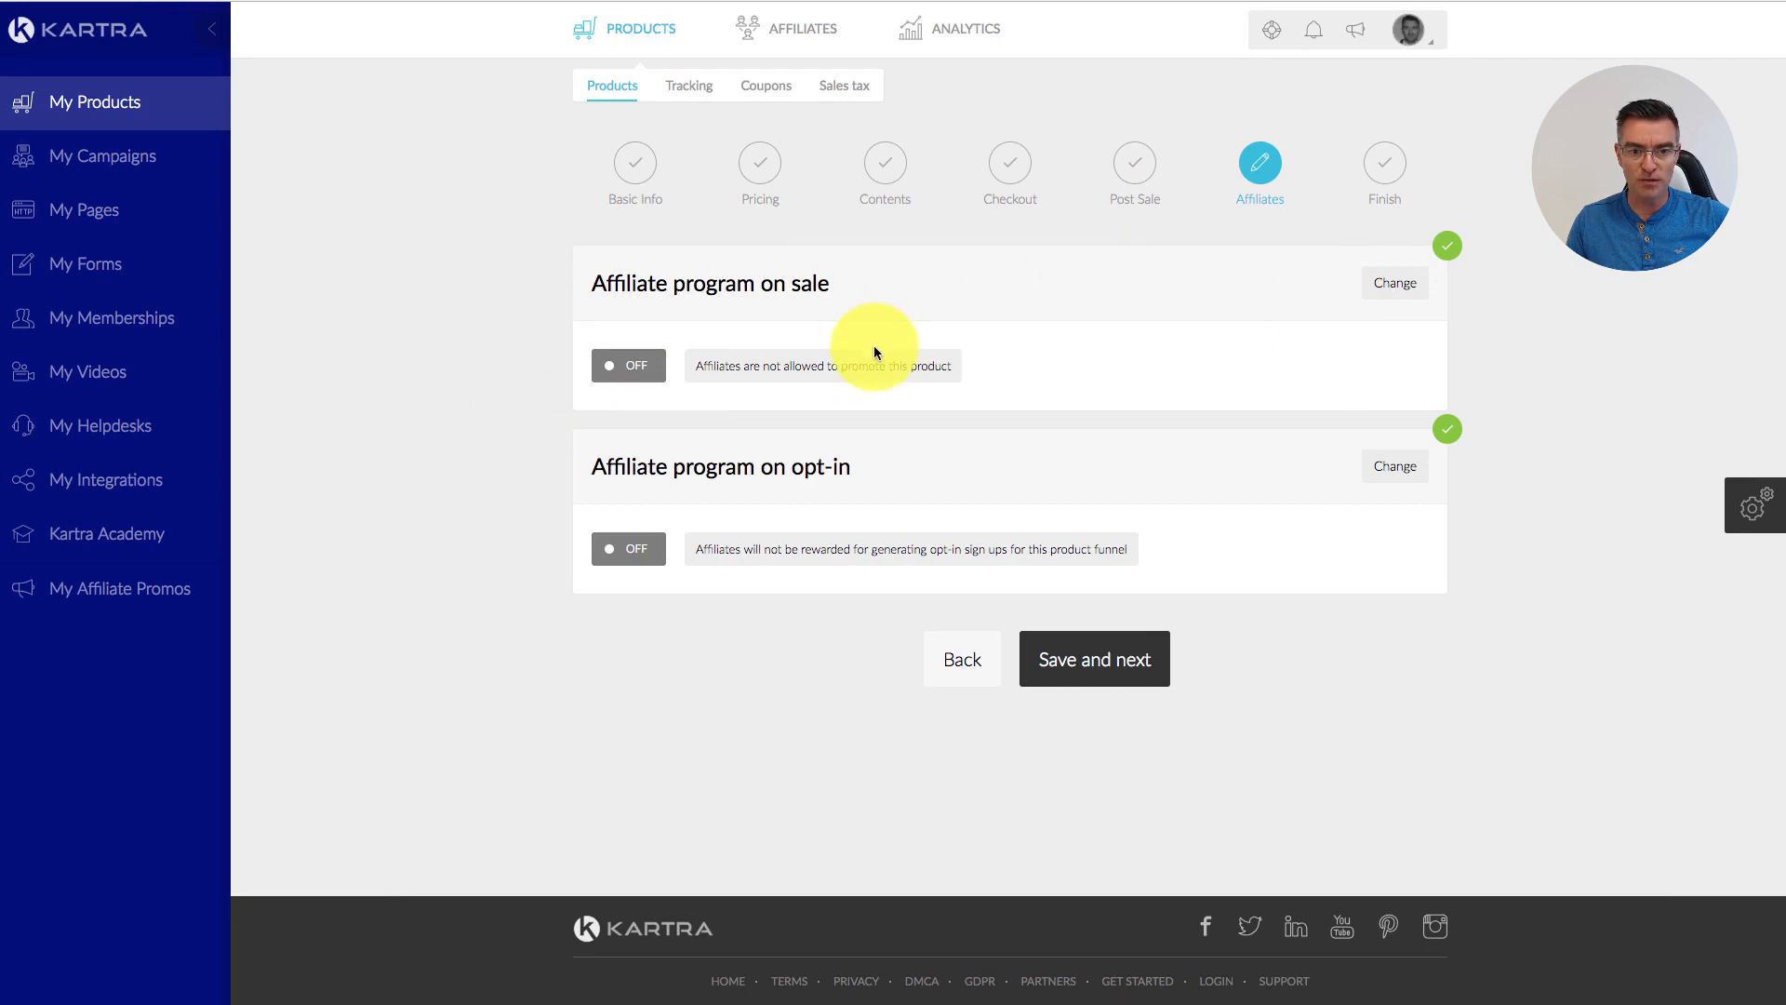
Step: Activate the affiliate program on sale with a 10% commission for Price 1
click(1398, 284)
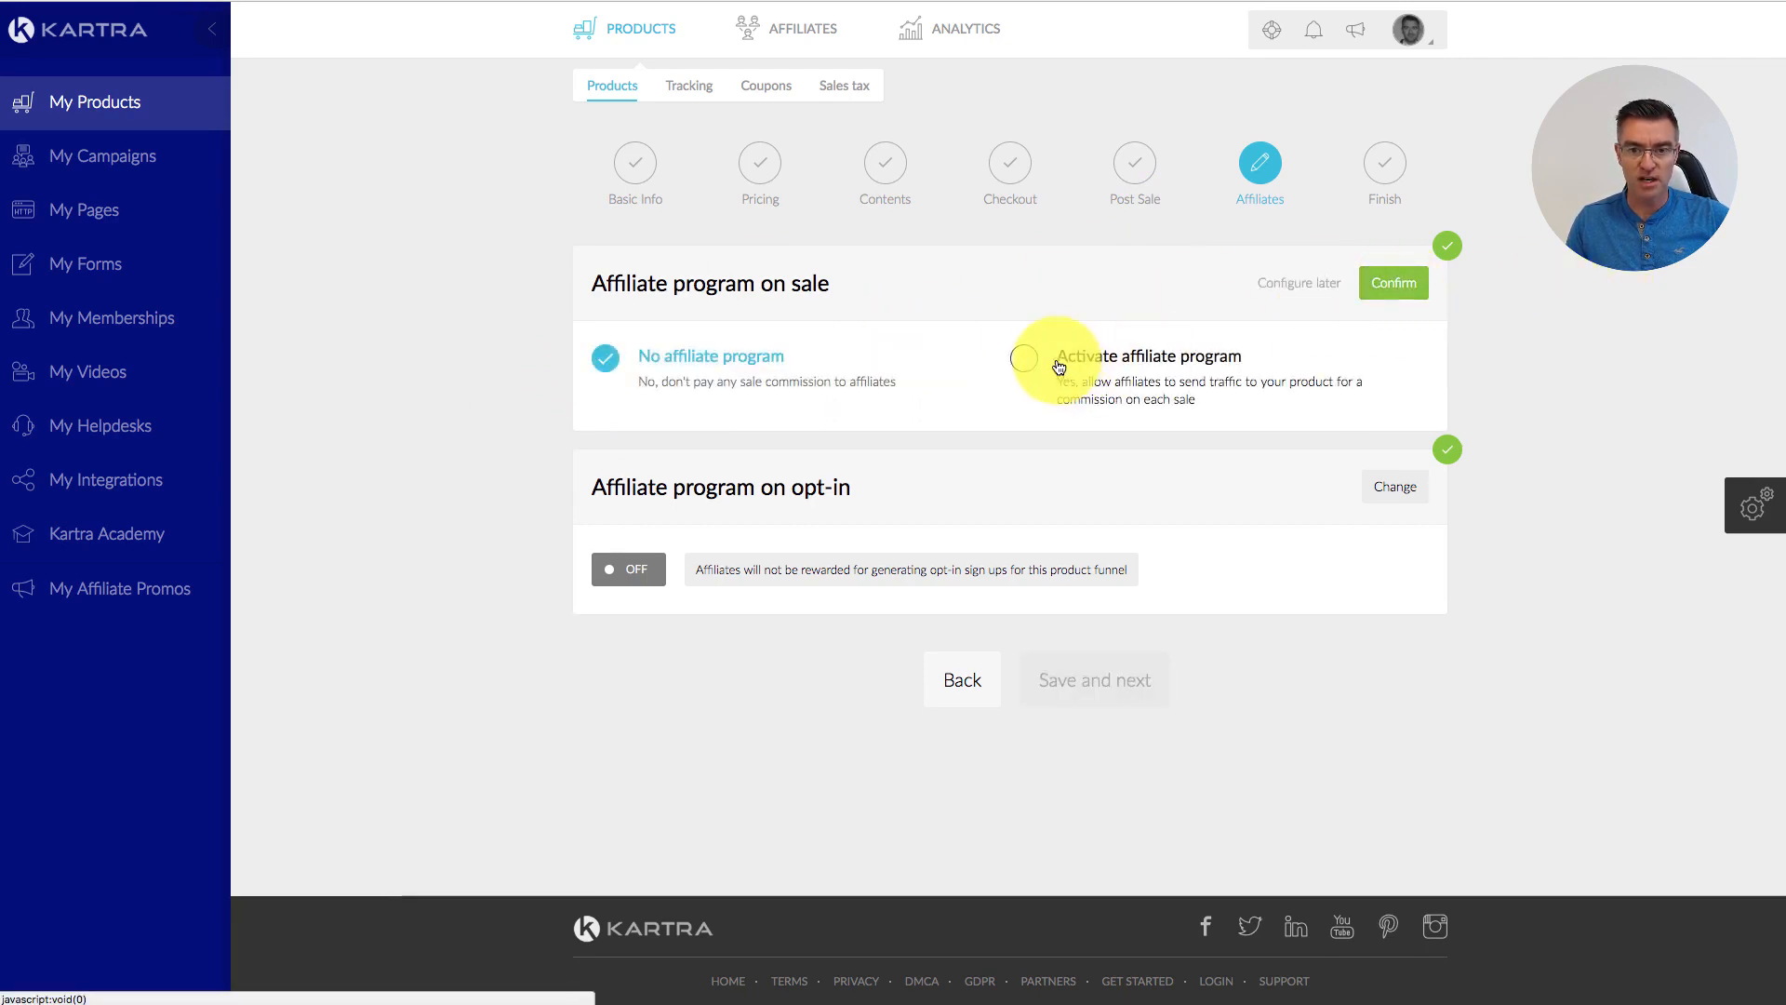
click(1059, 366)
scroll(1047, 569, down, 1)
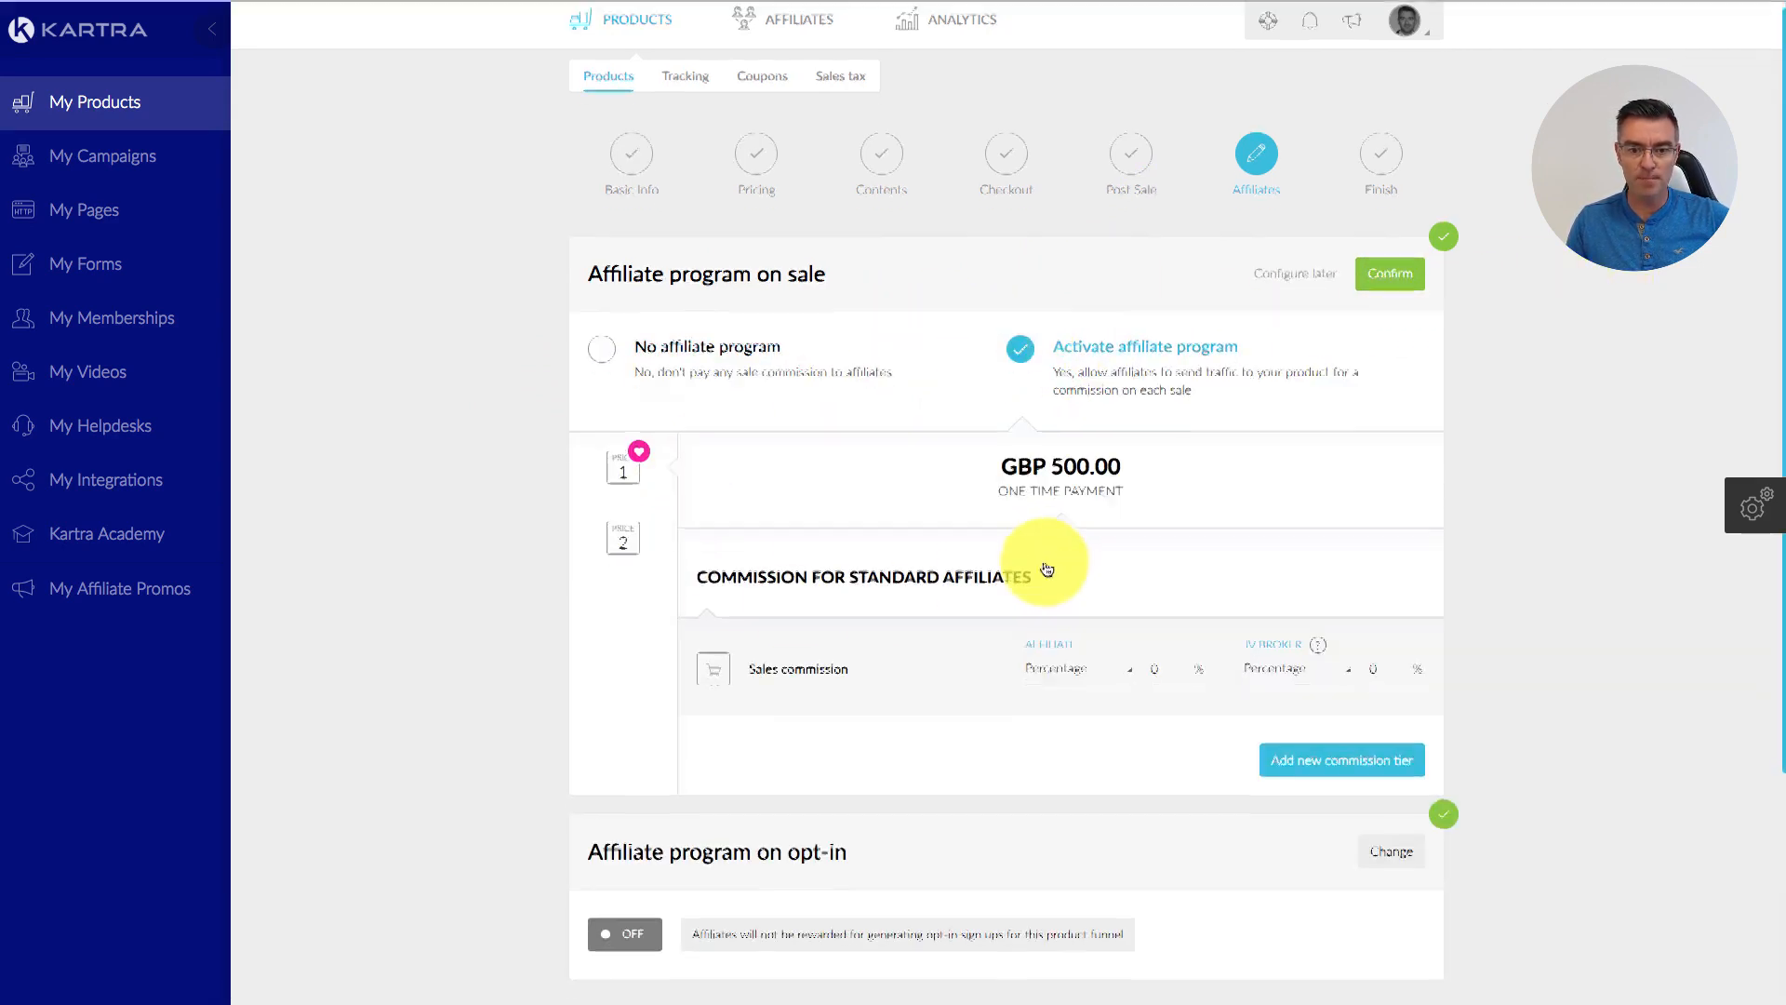
scroll(1047, 570, down, 3)
click(1156, 487)
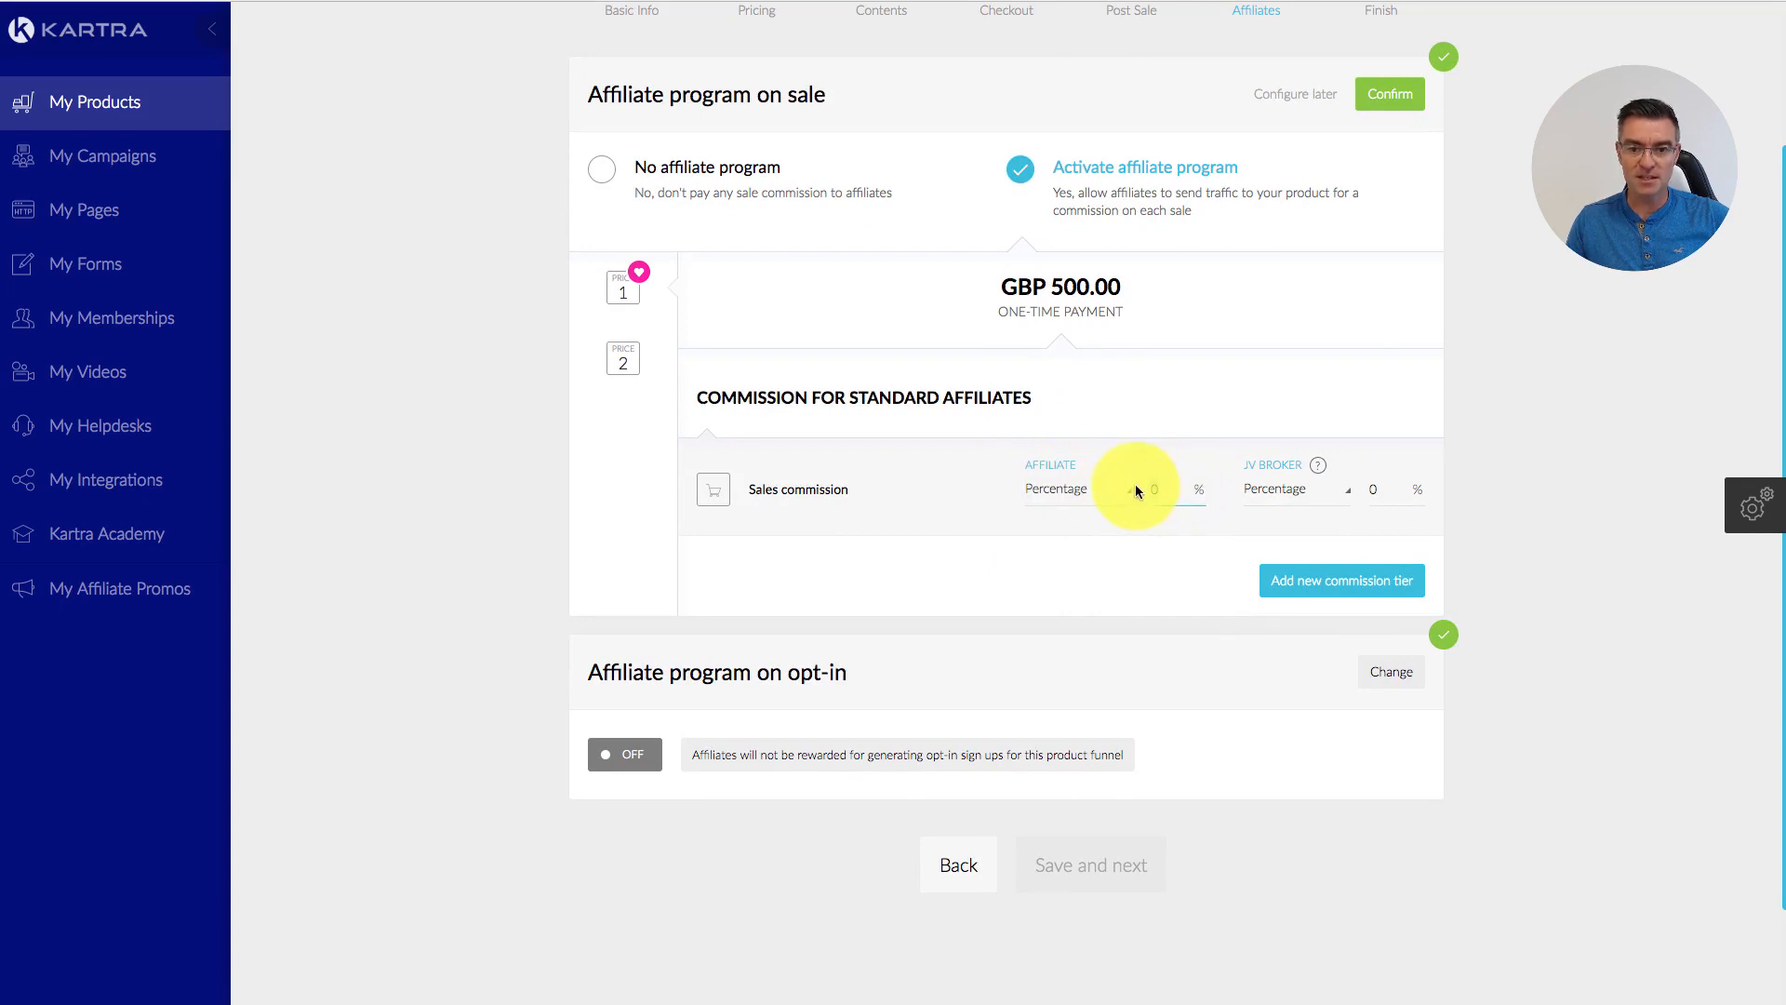
text(10)
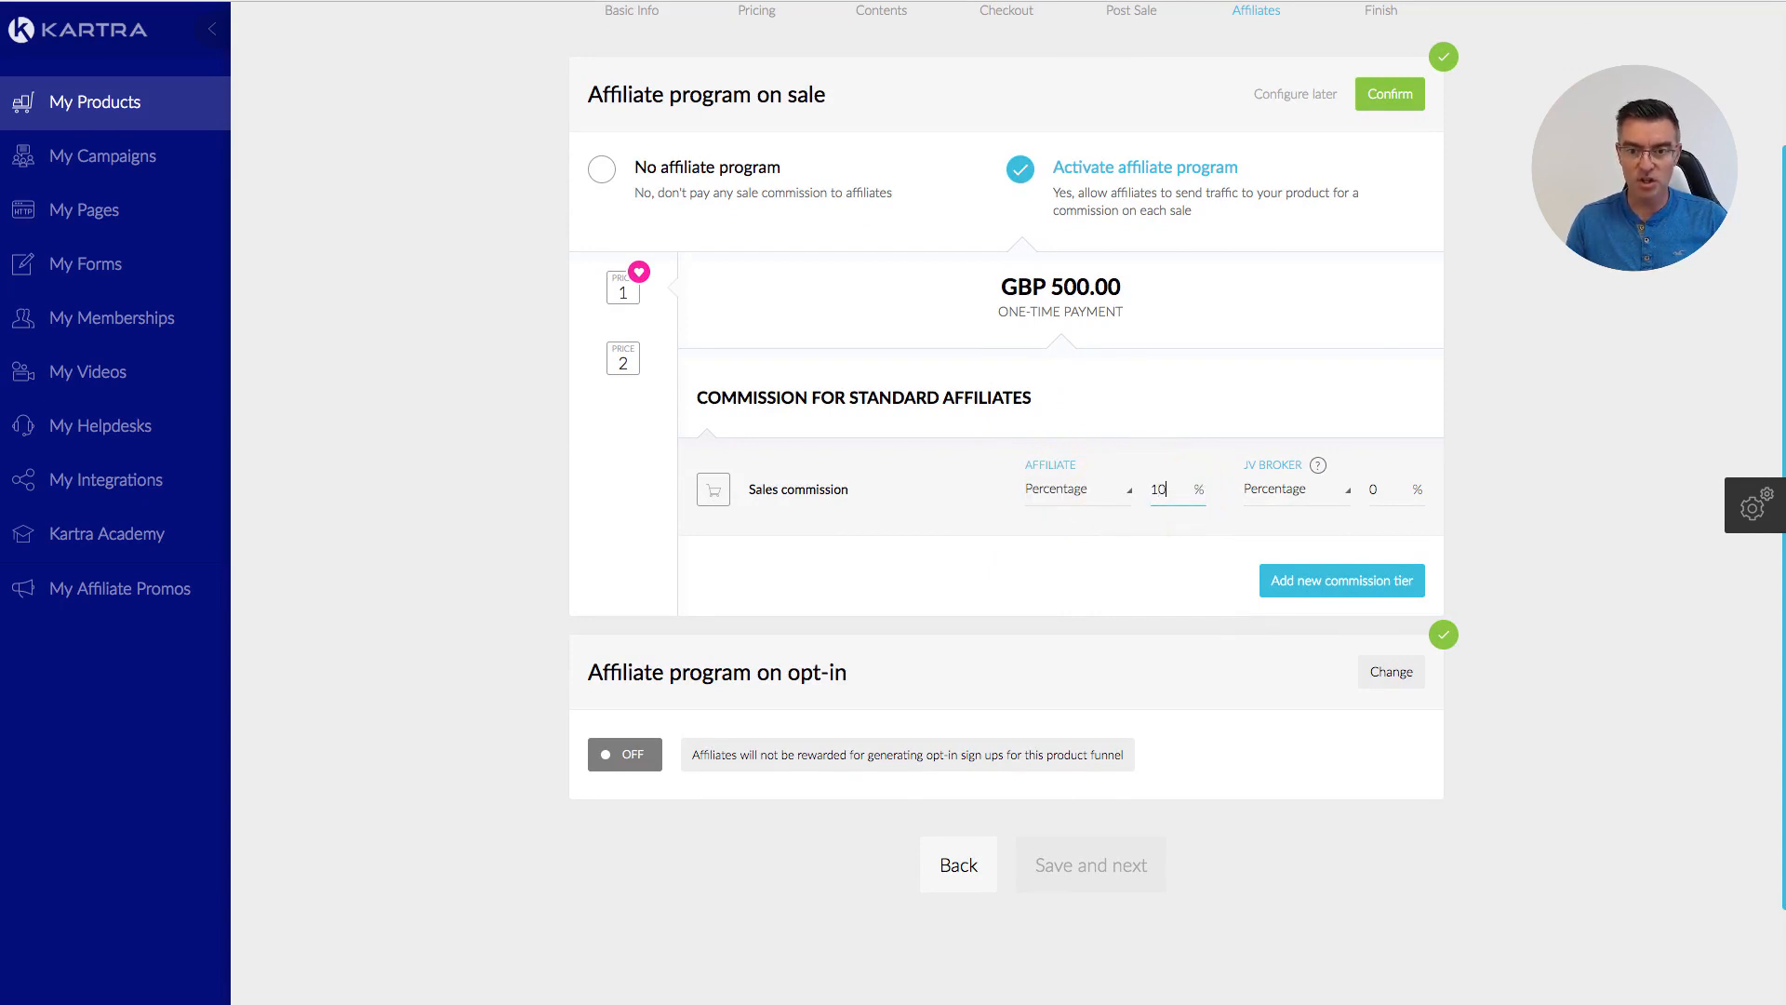
click(1257, 405)
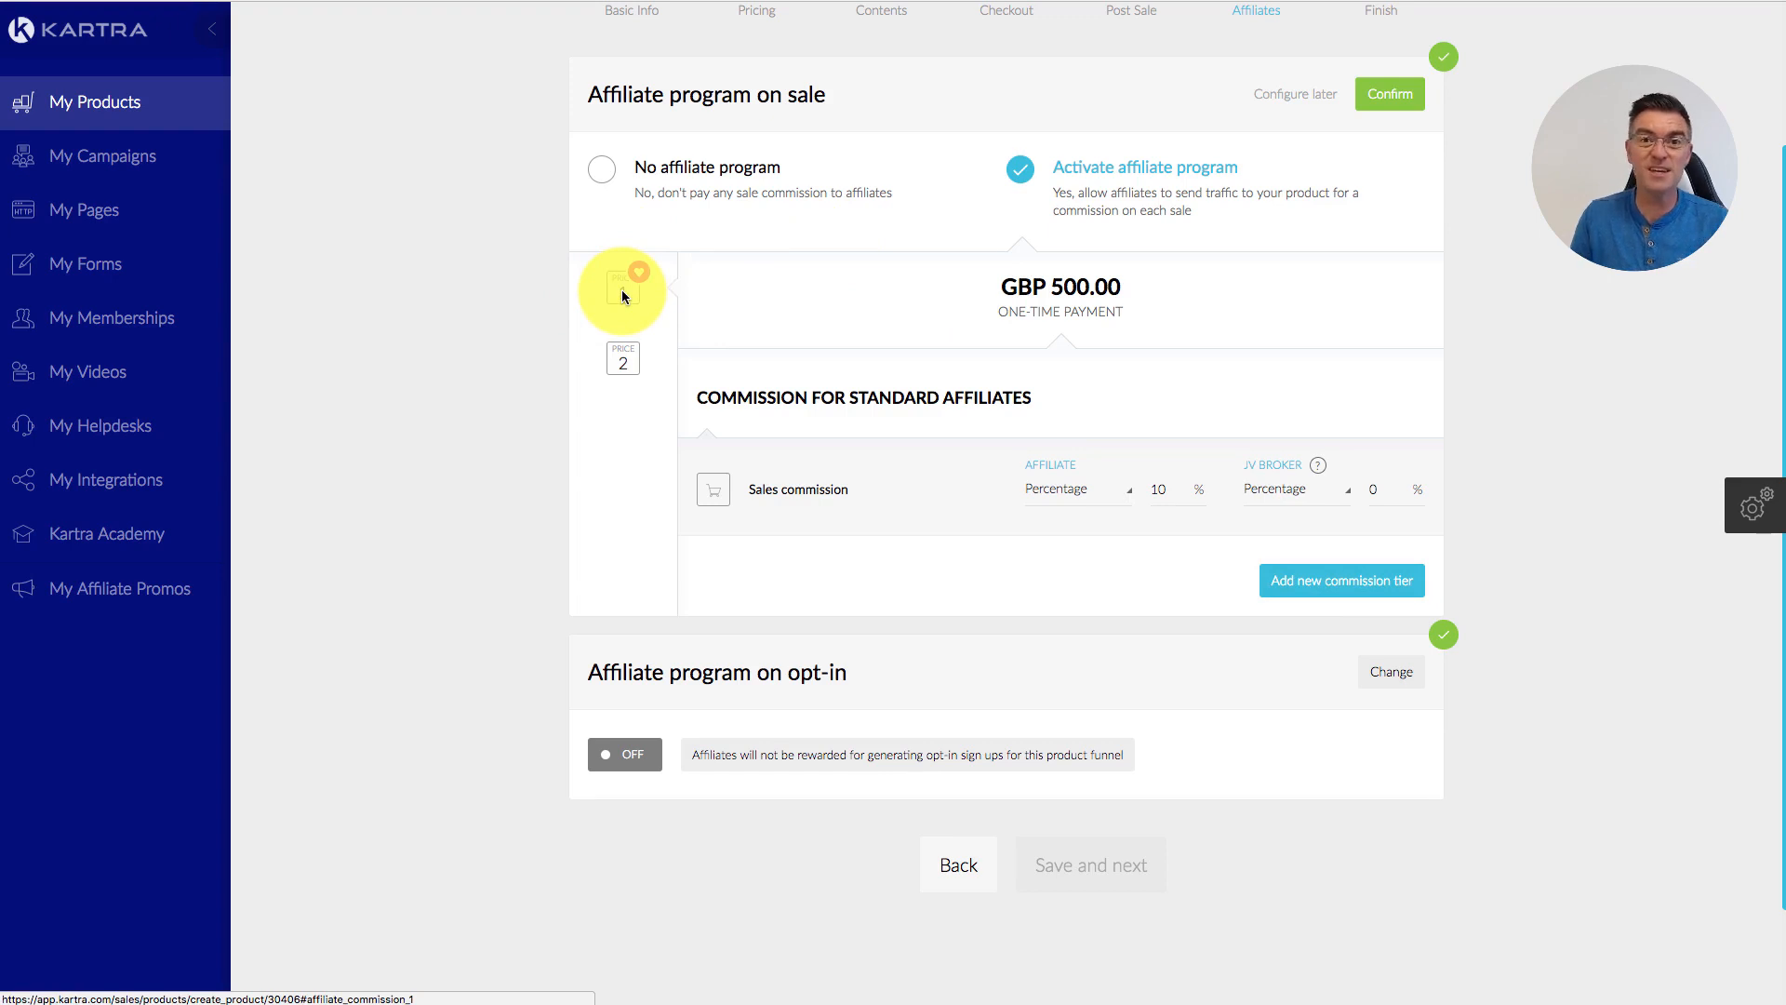
Step: Set 10% commission on Price 2's initial and following charges and confirm
click(626, 357)
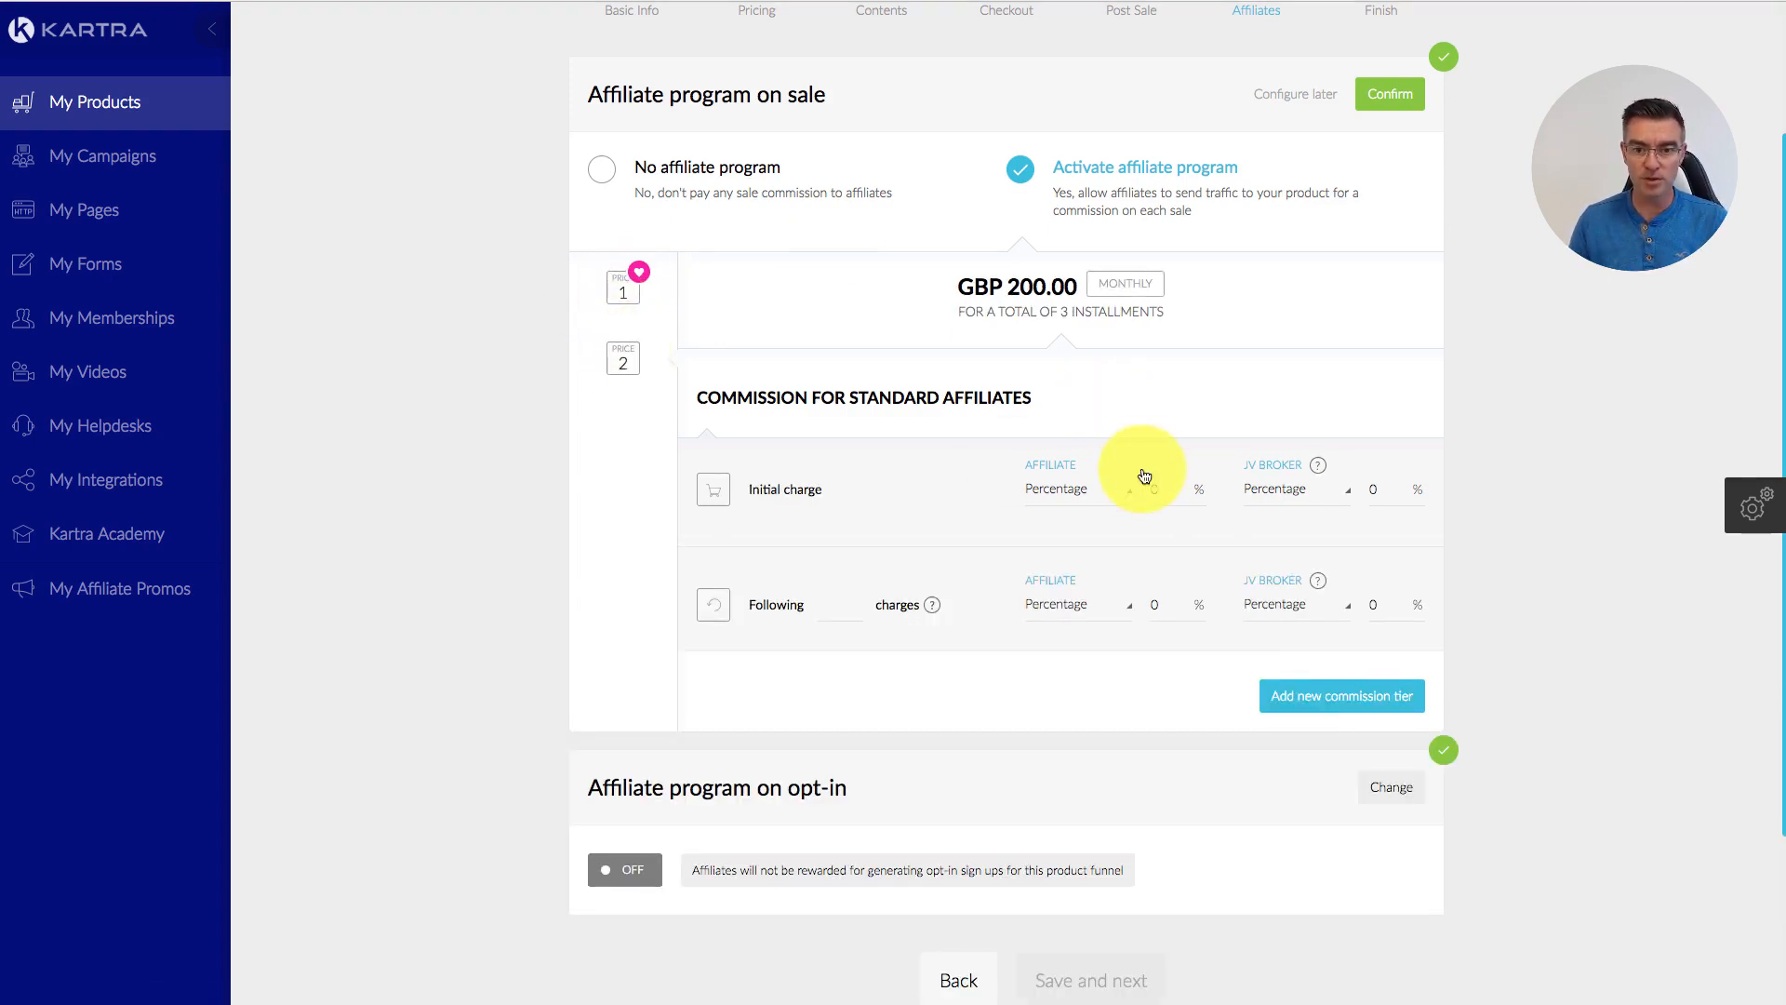
click(1174, 489)
text(1)
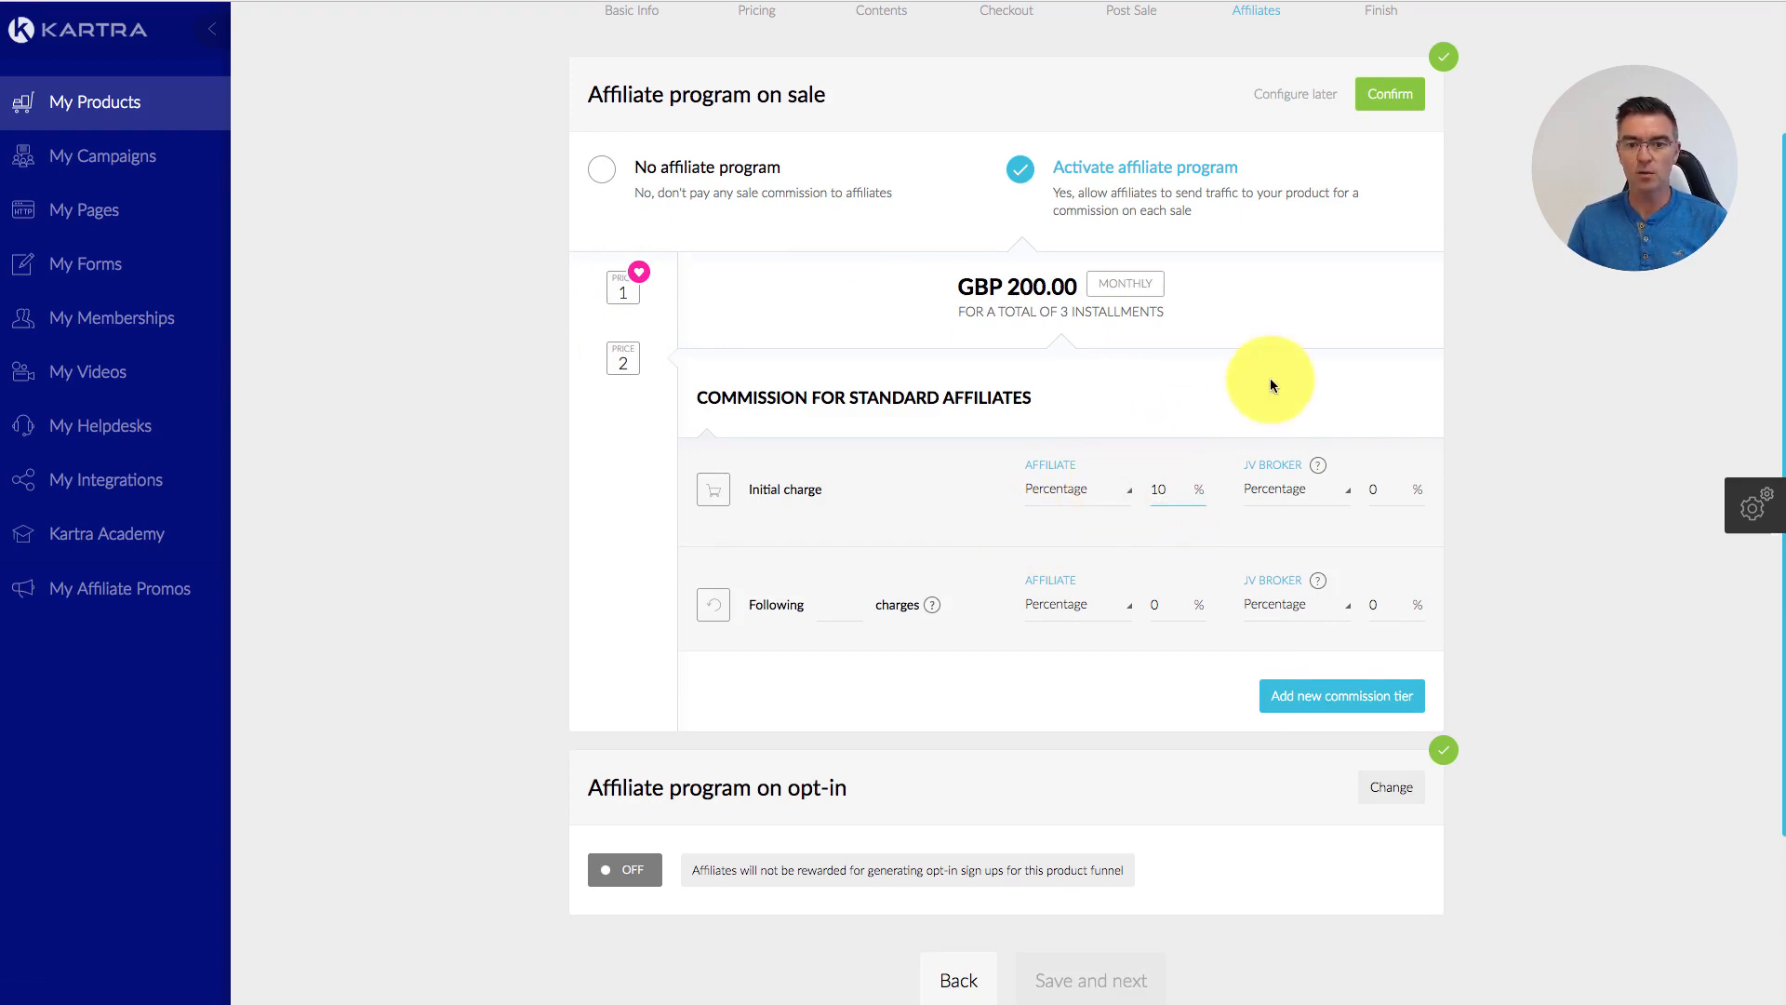
click(1131, 606)
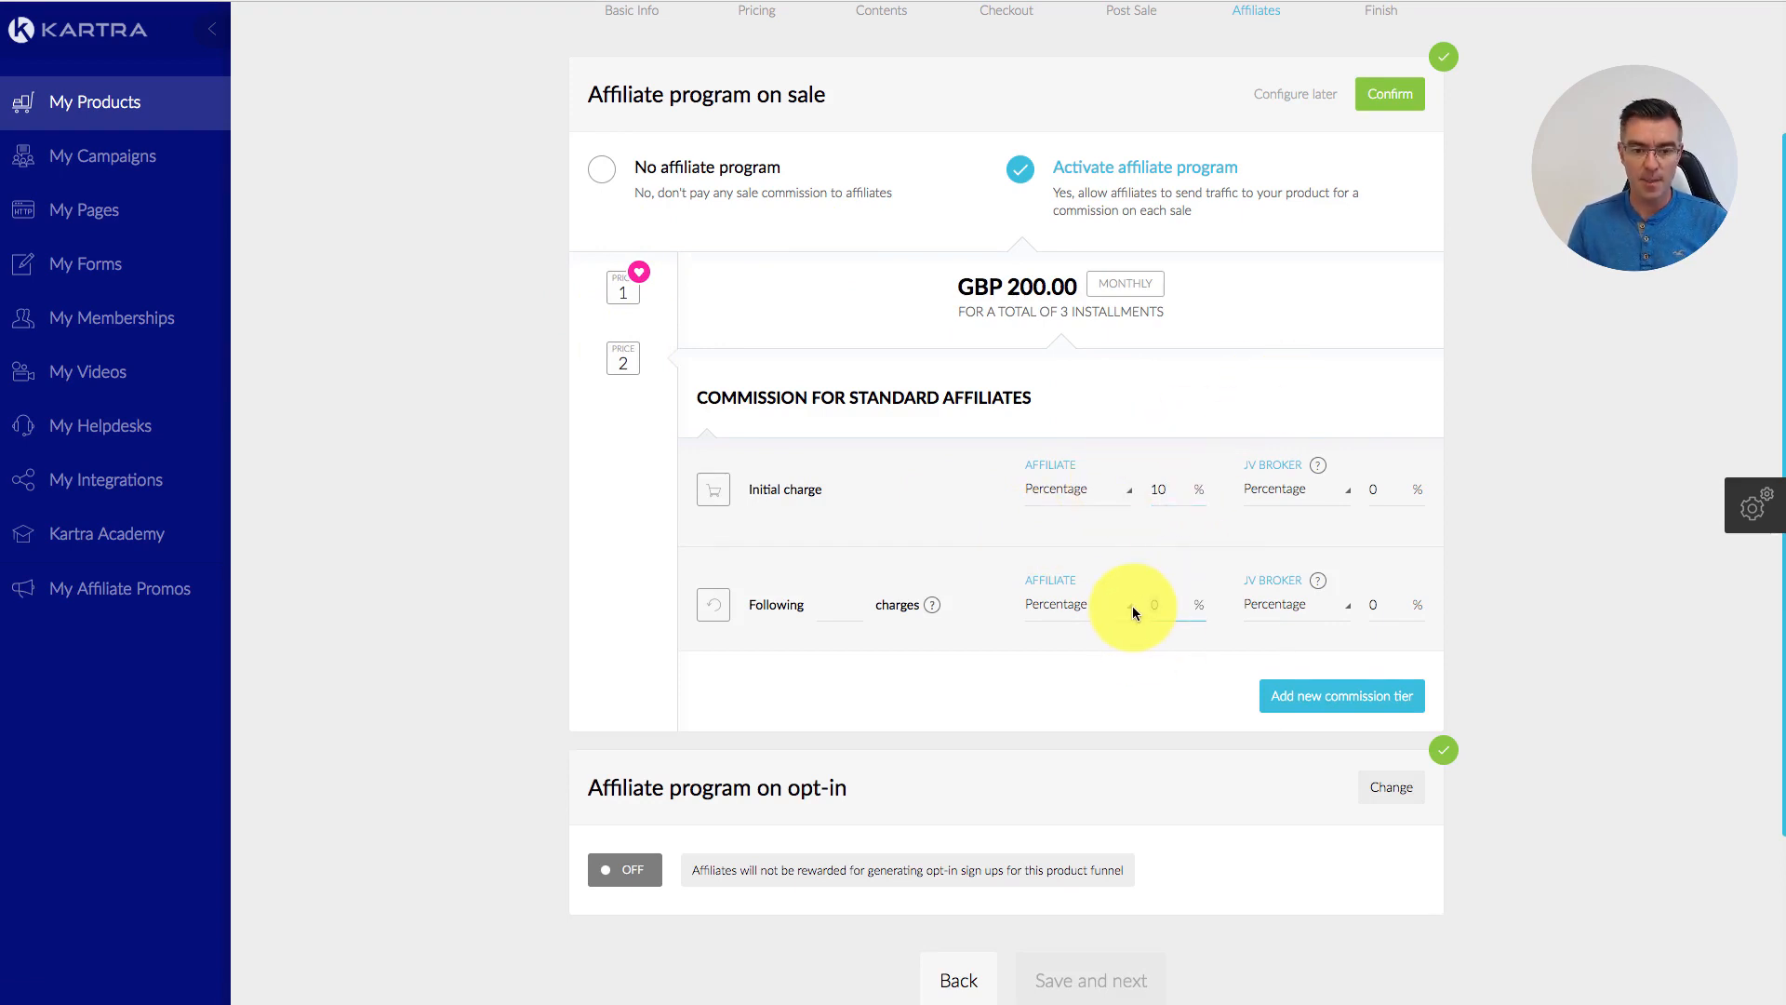
text(10)
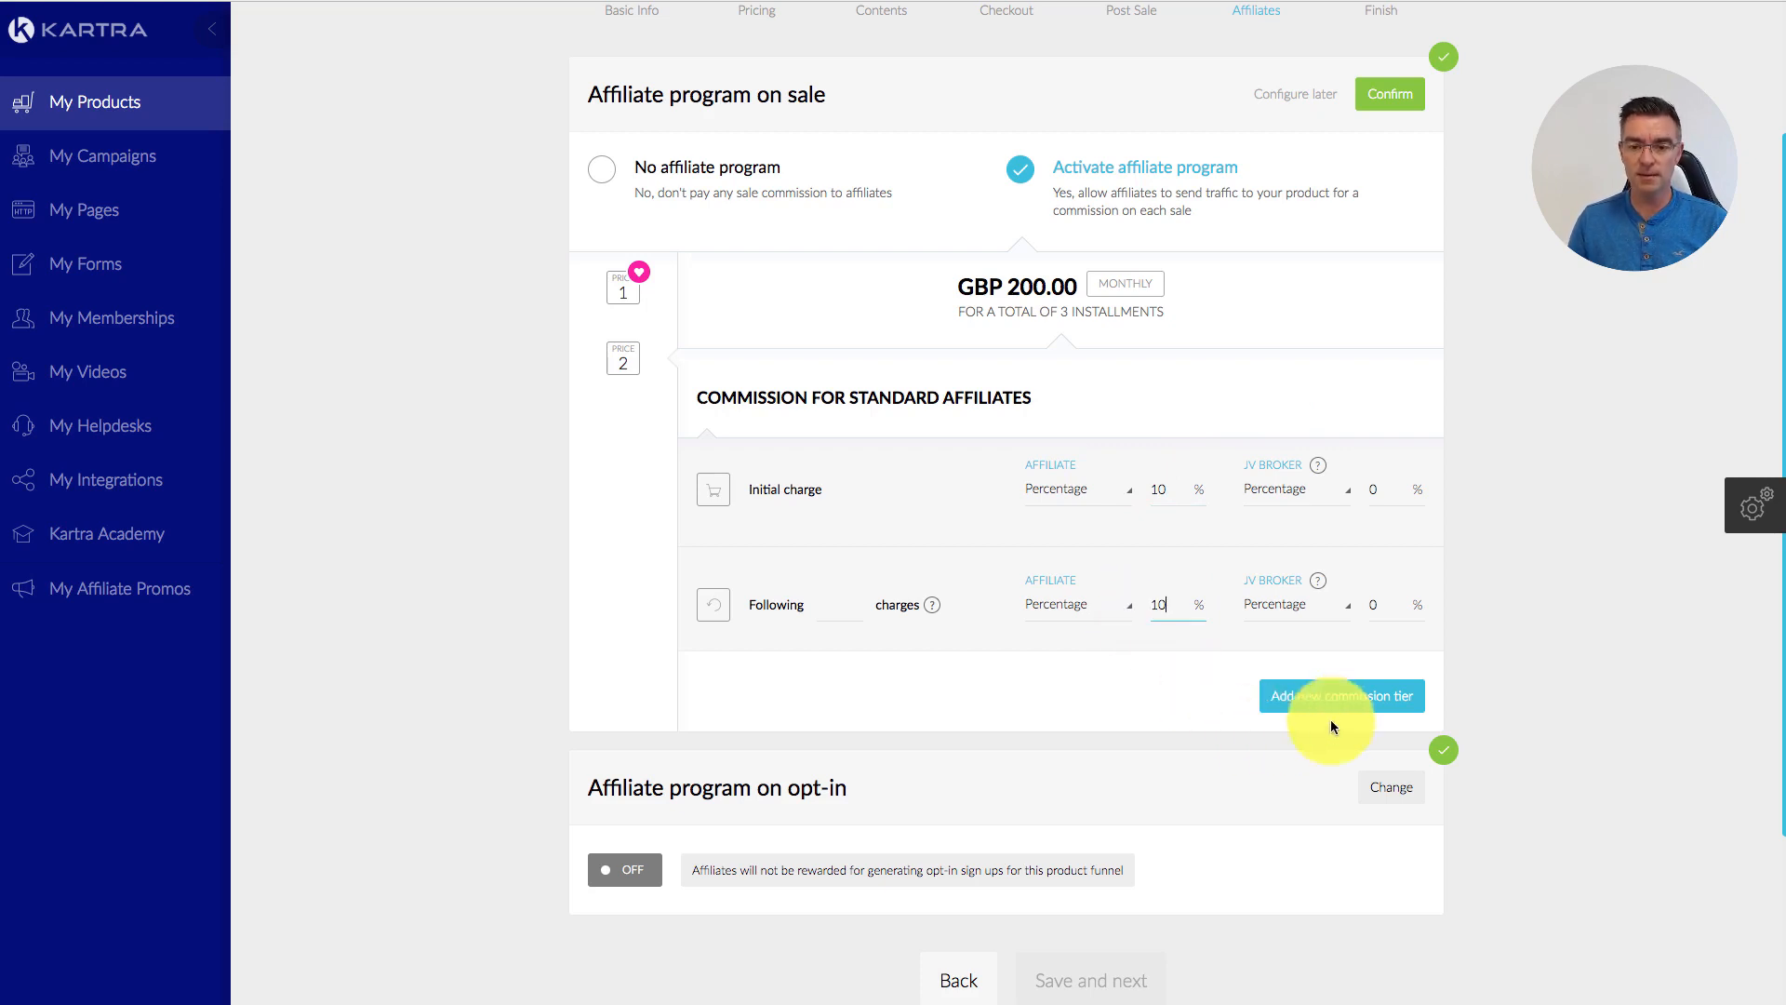
click(1387, 96)
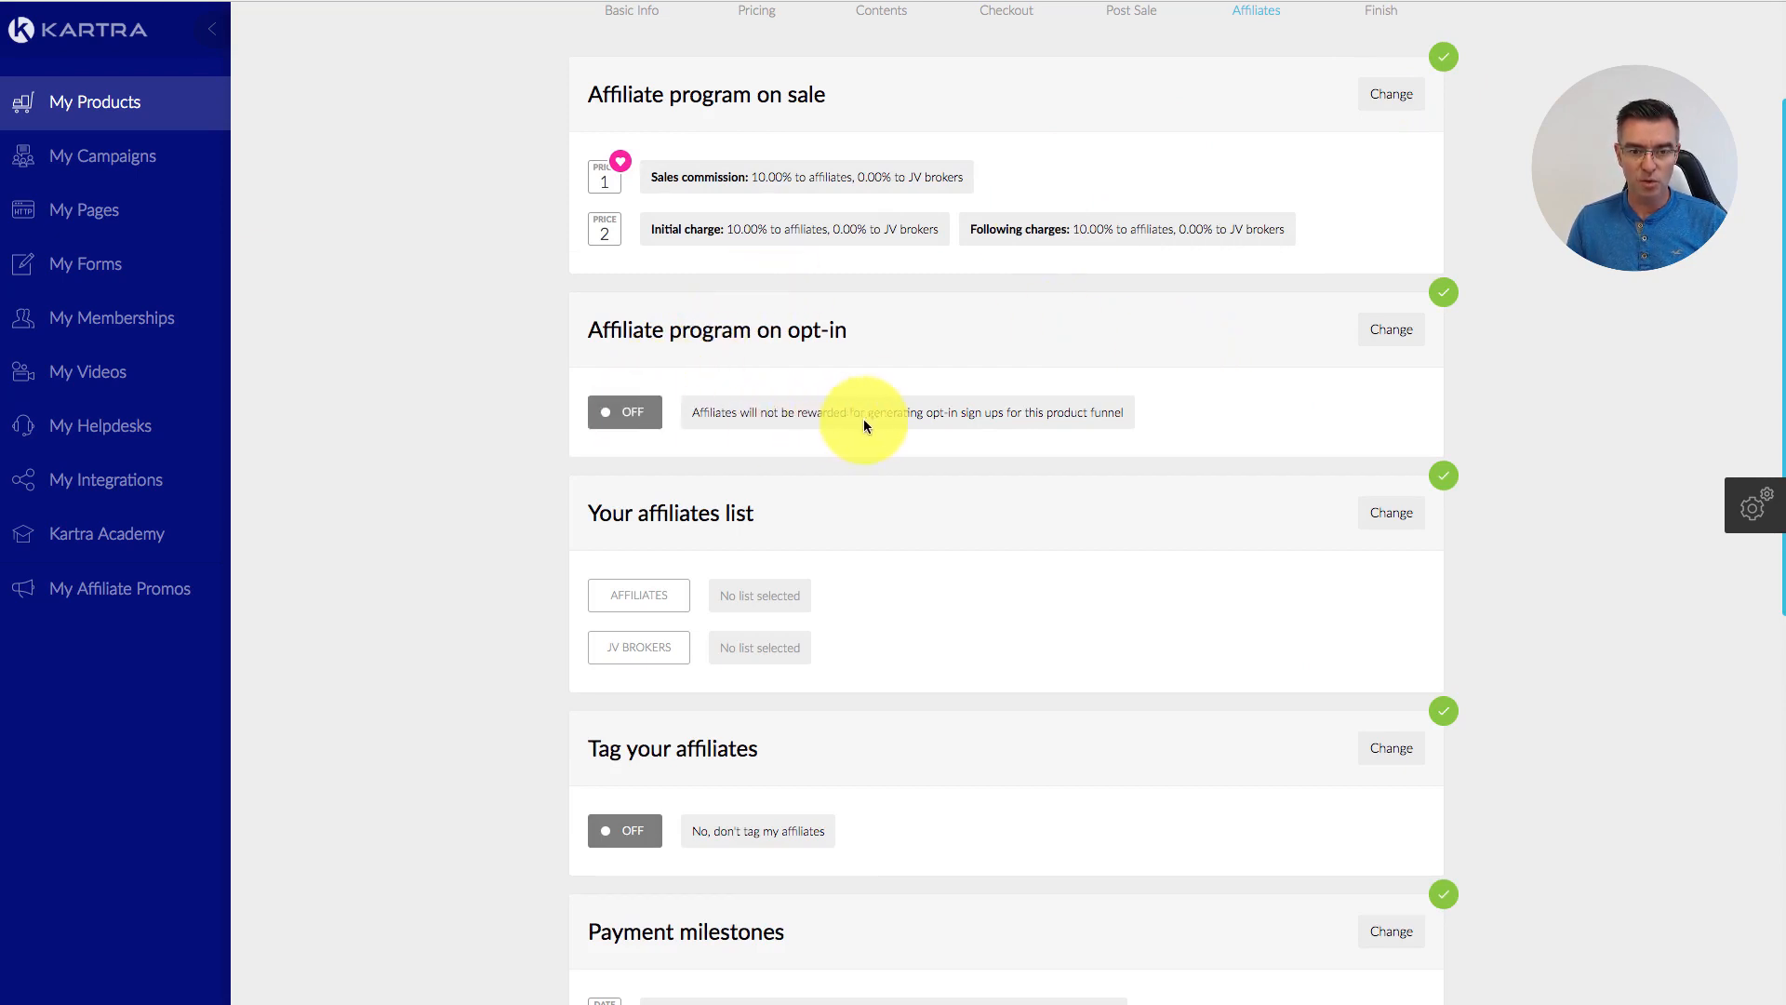
Step: Set the opt-in affiliate program to no affiliate program and confirm
click(1388, 333)
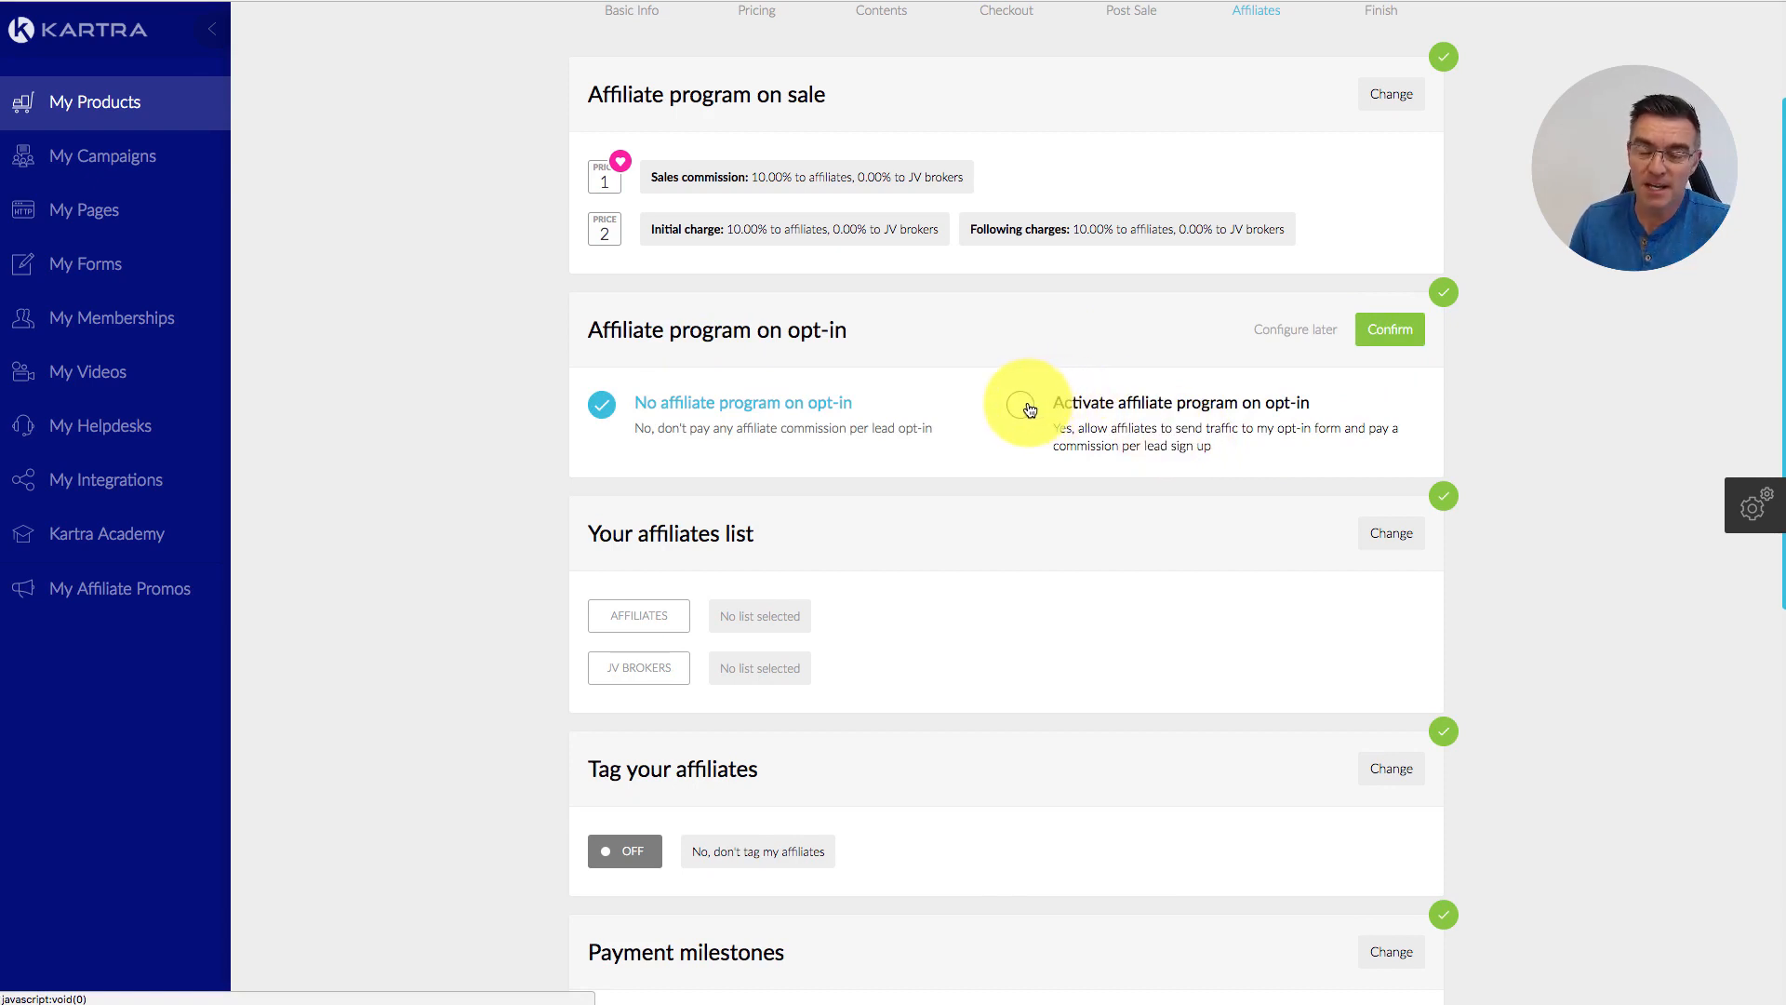
click(1028, 409)
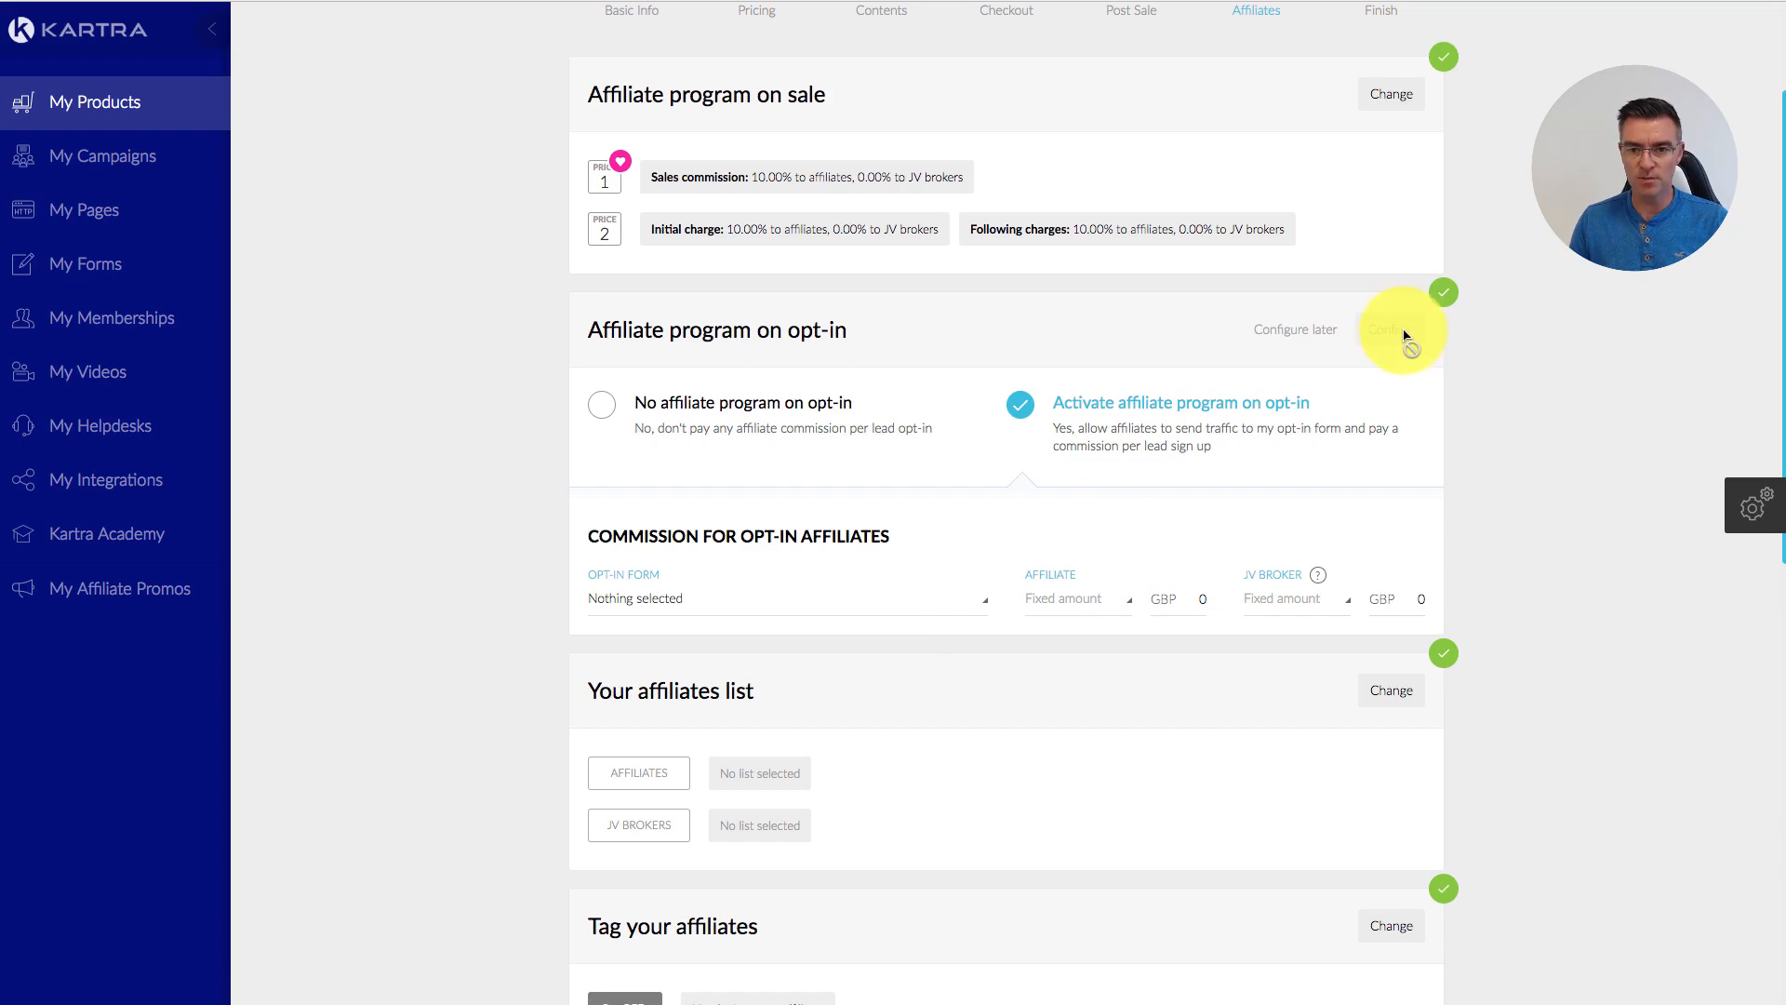
click(616, 411)
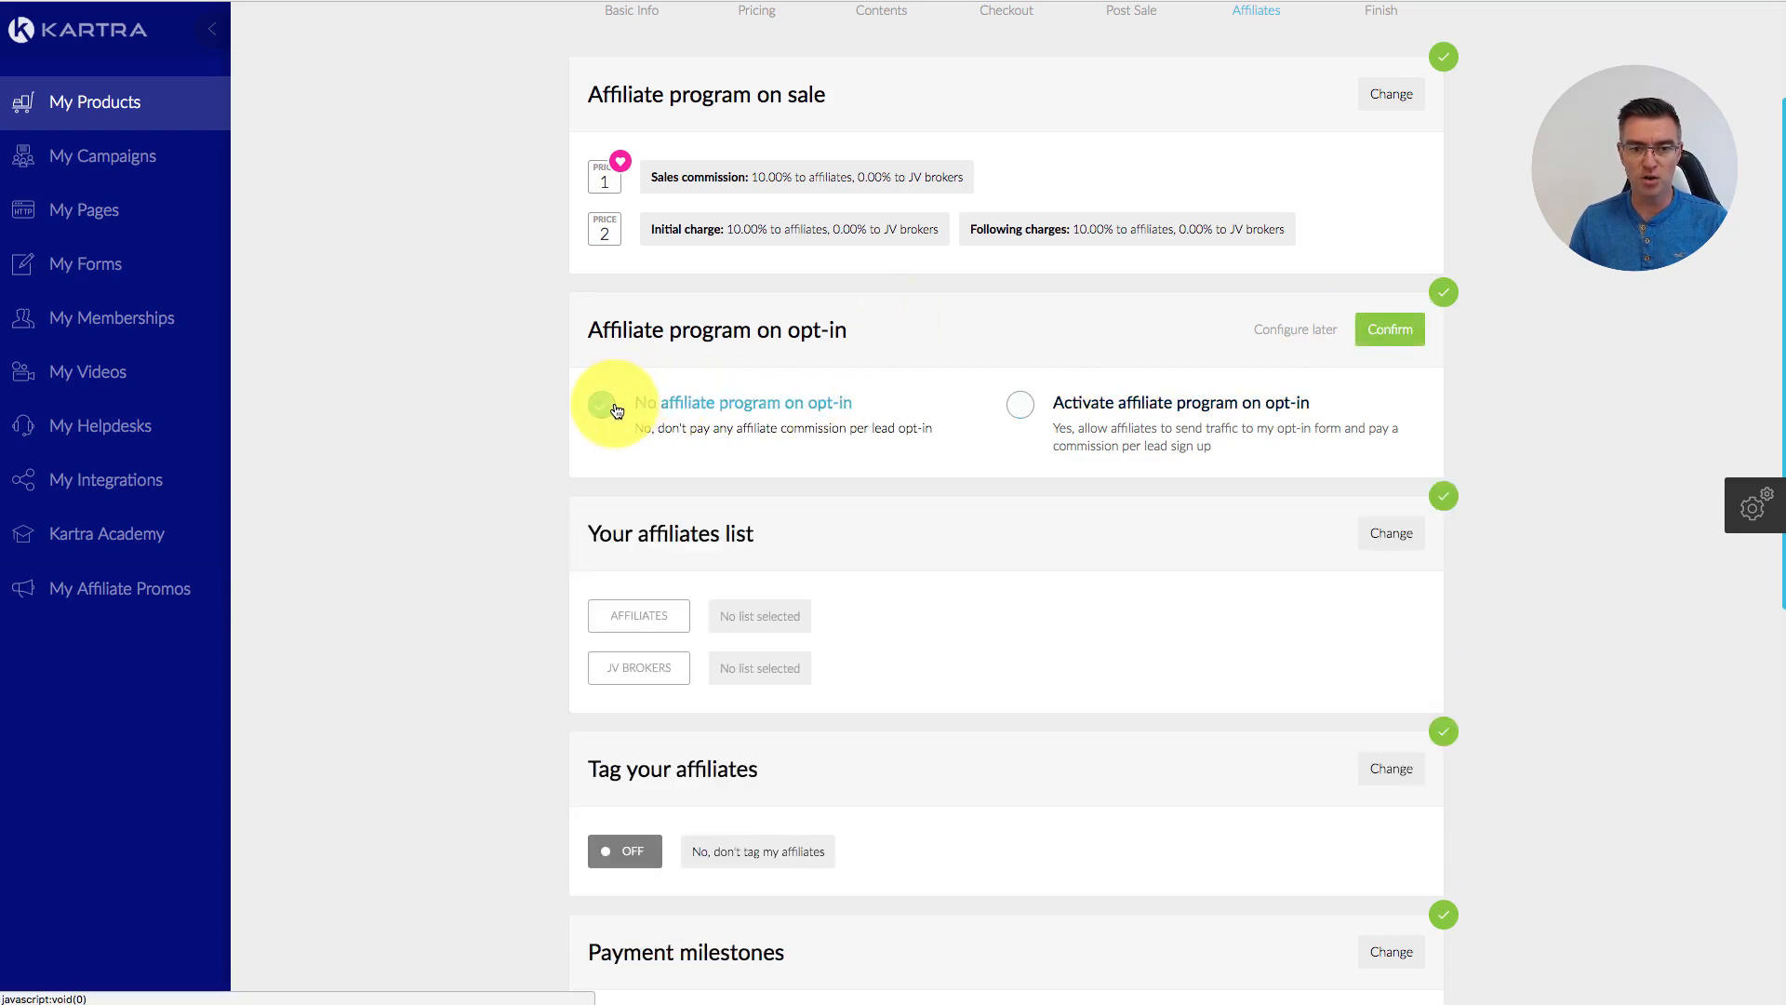
click(1390, 329)
scroll(1230, 550, down, 3)
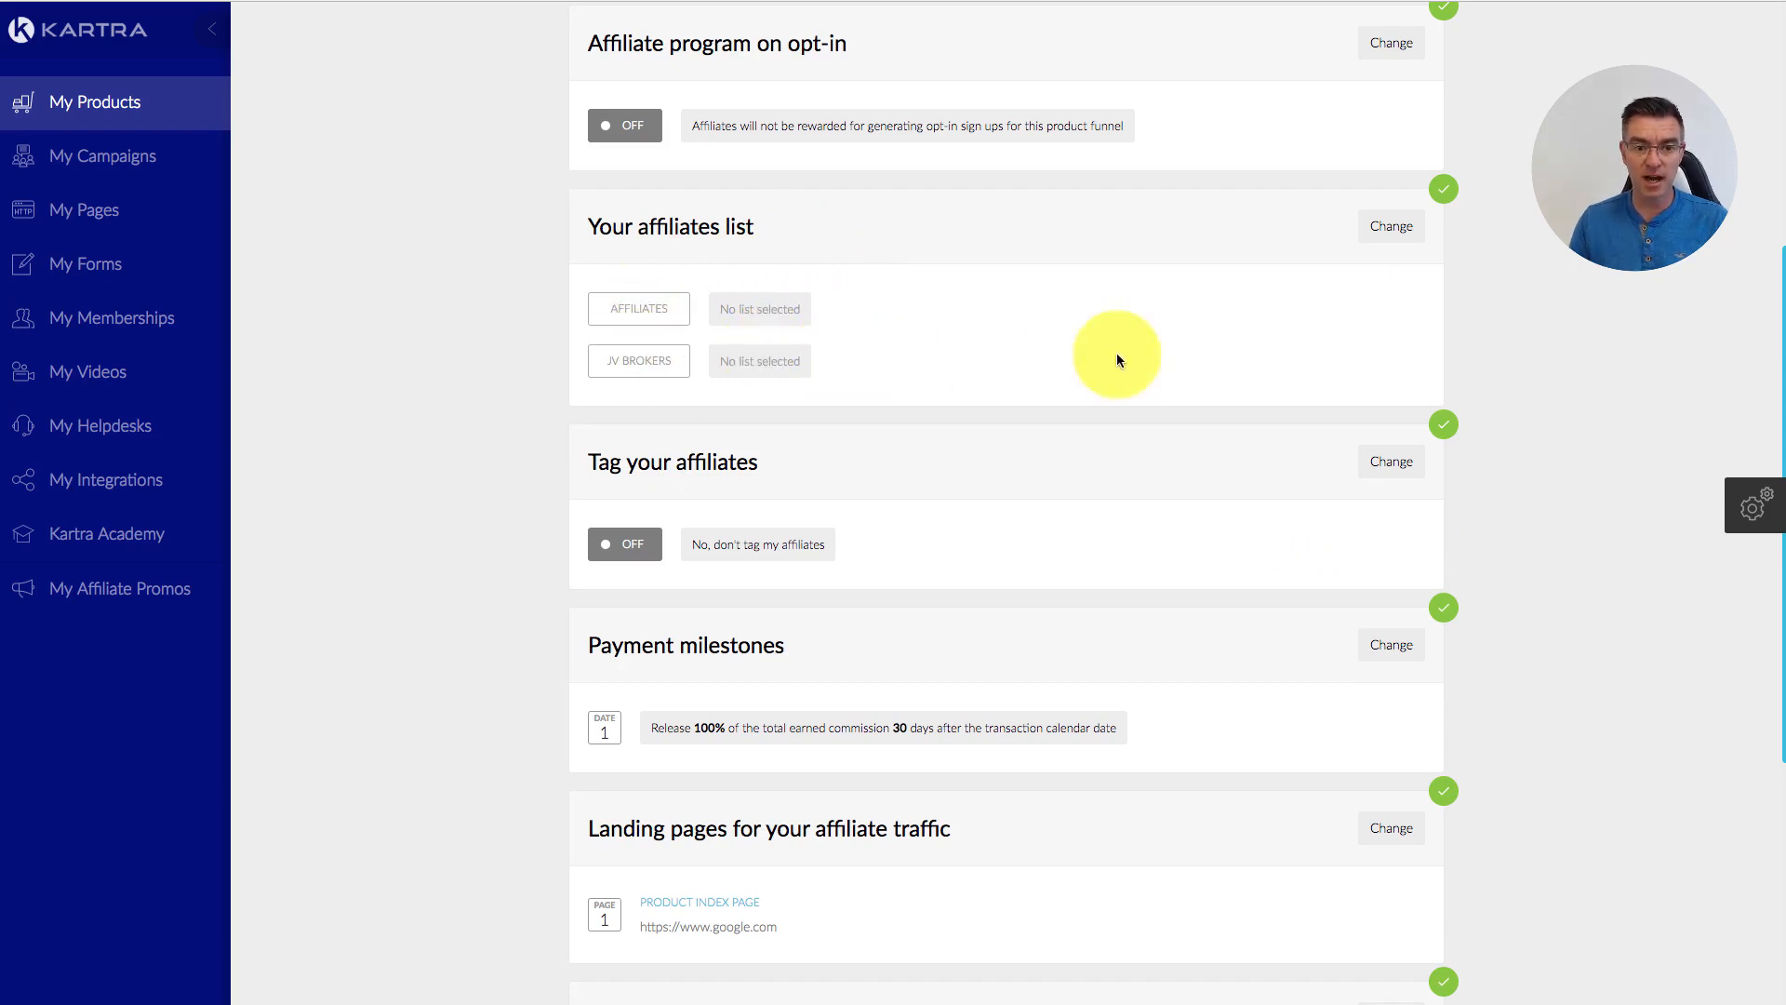
scroll(1174, 366, down, 3)
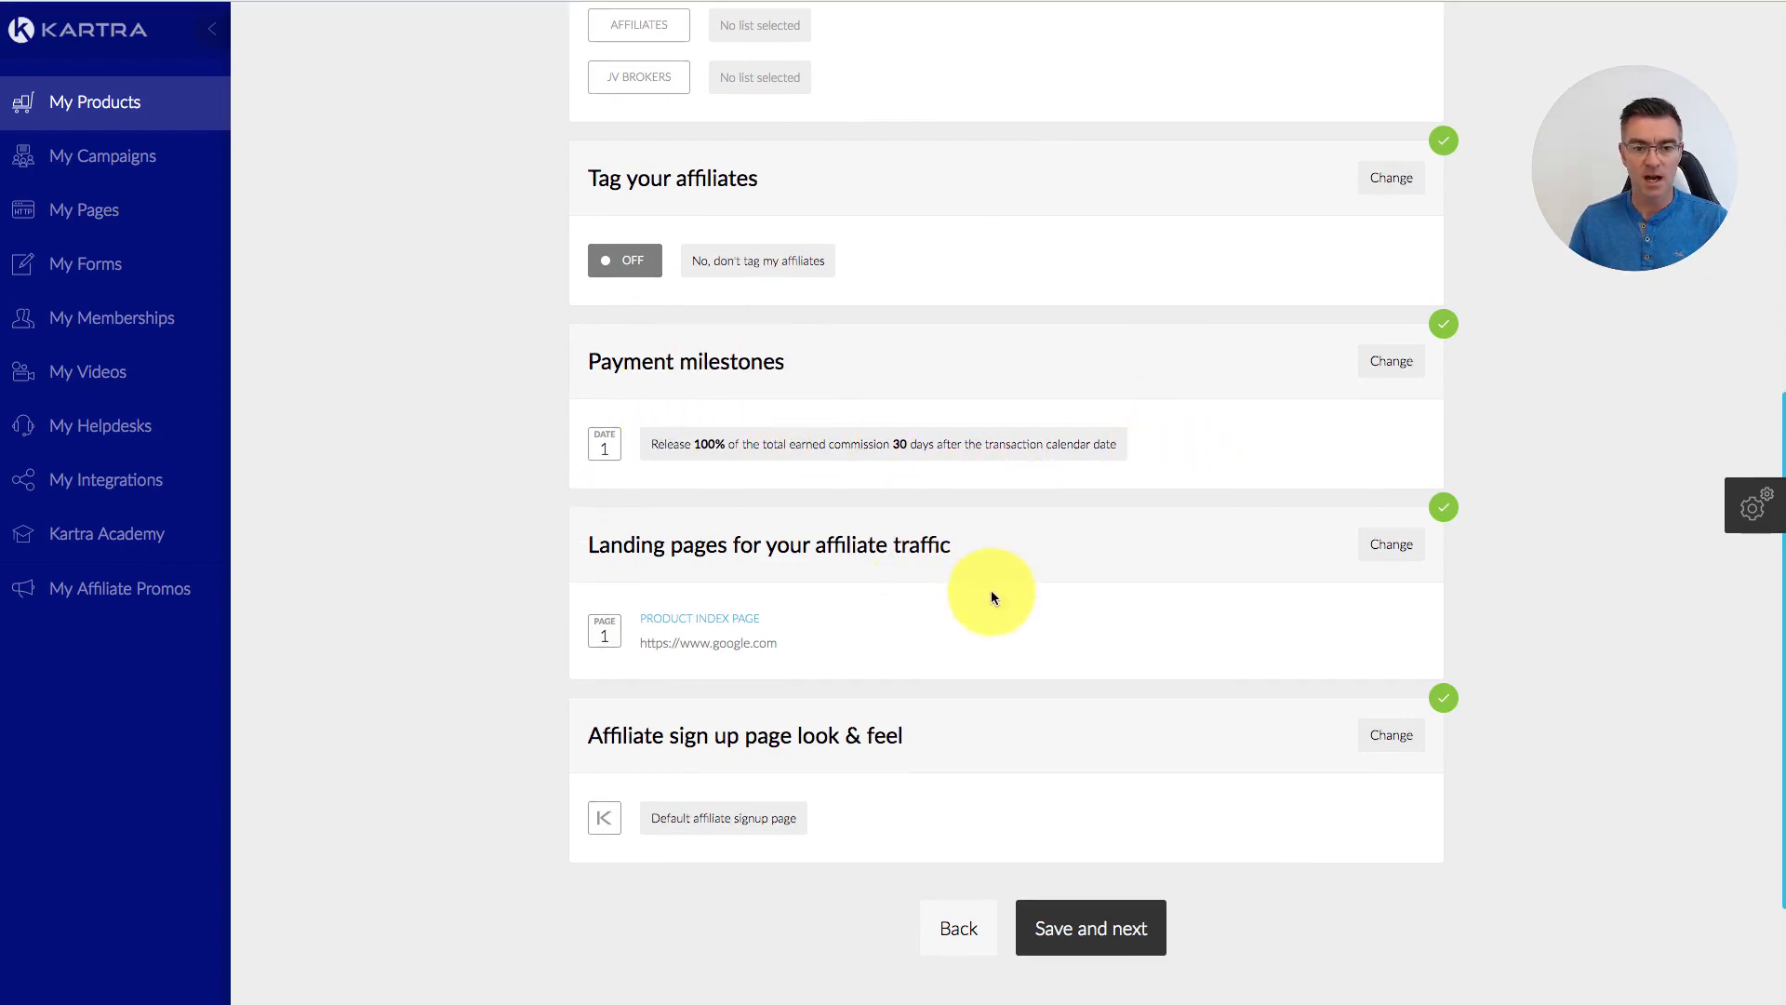
scroll(991, 592, down, 2)
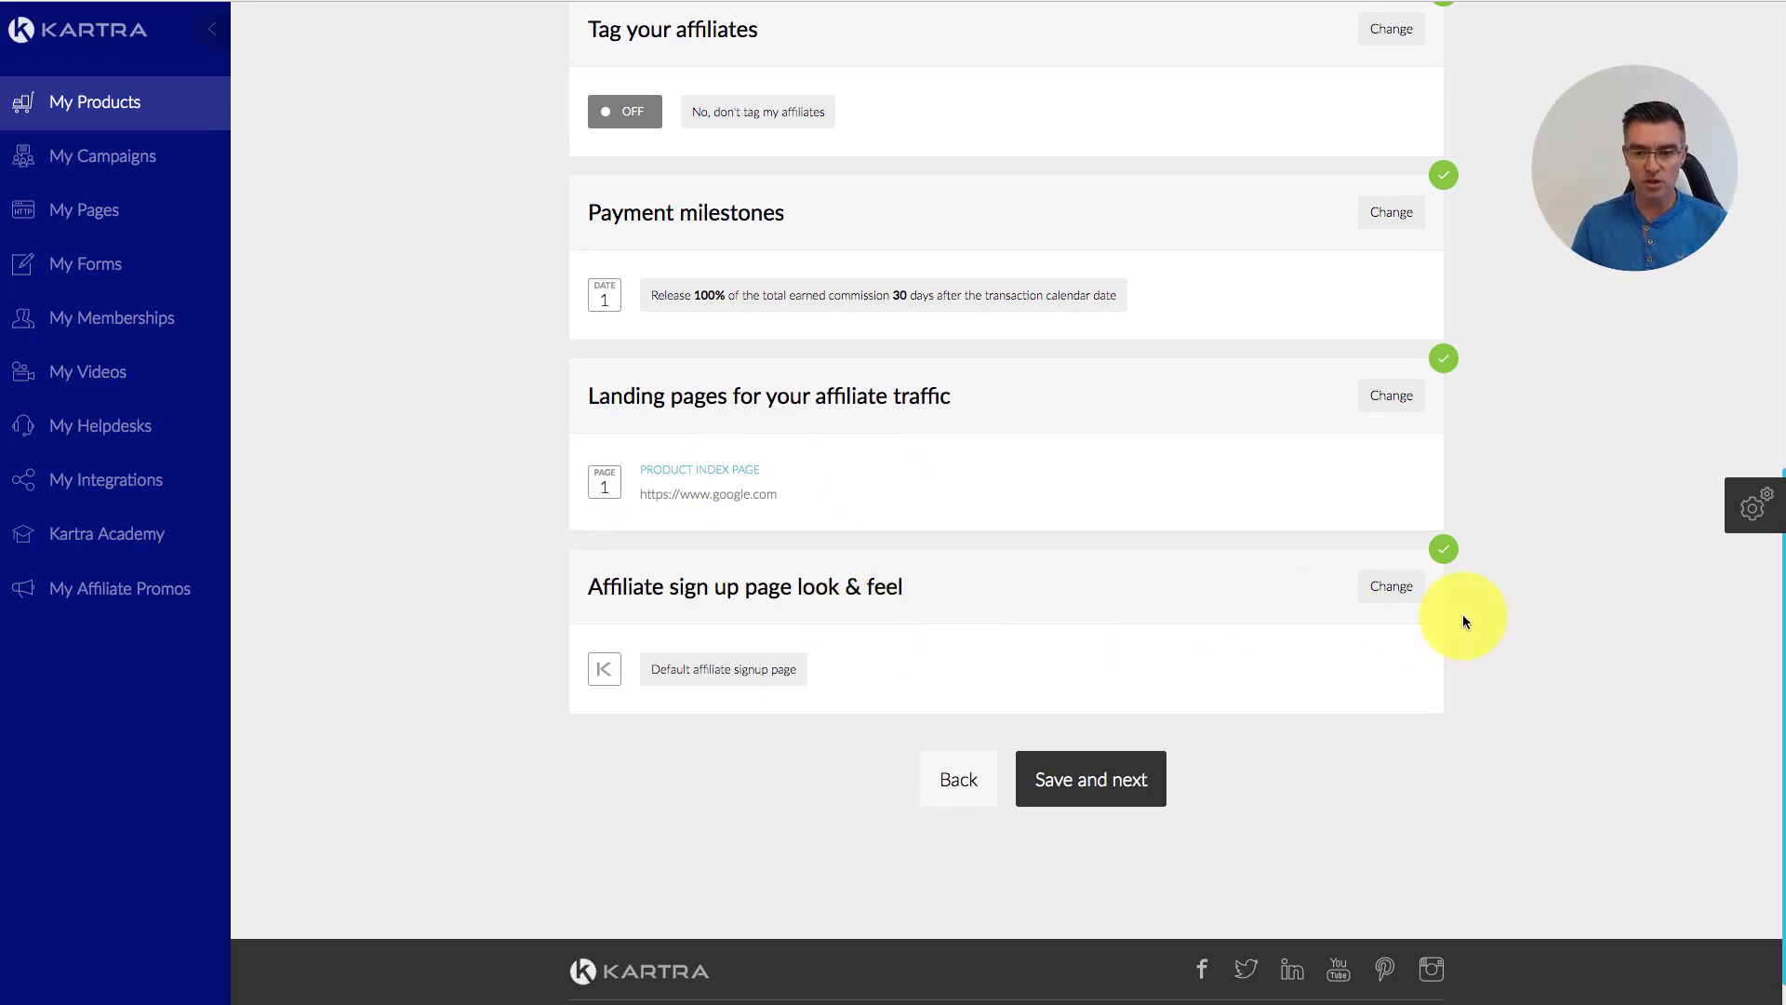
Step: Keep the default affiliate sign-up page look and save to reach the Finish step
click(1394, 588)
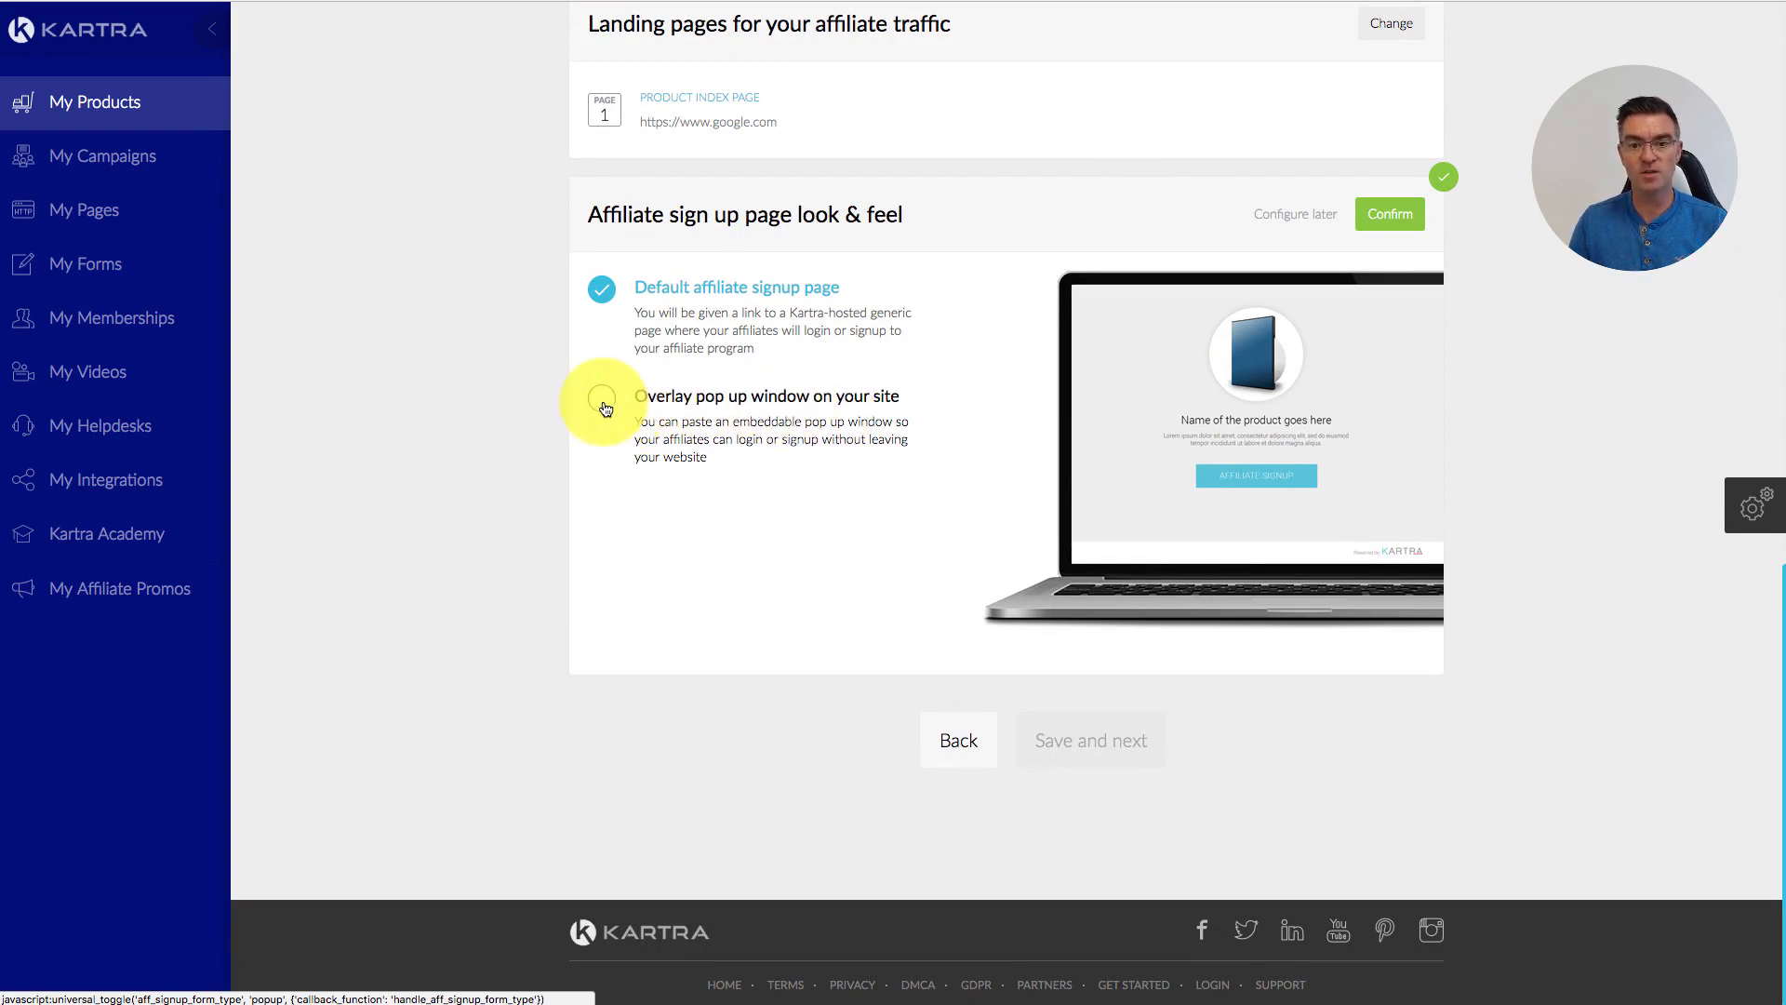
click(1386, 216)
click(1127, 725)
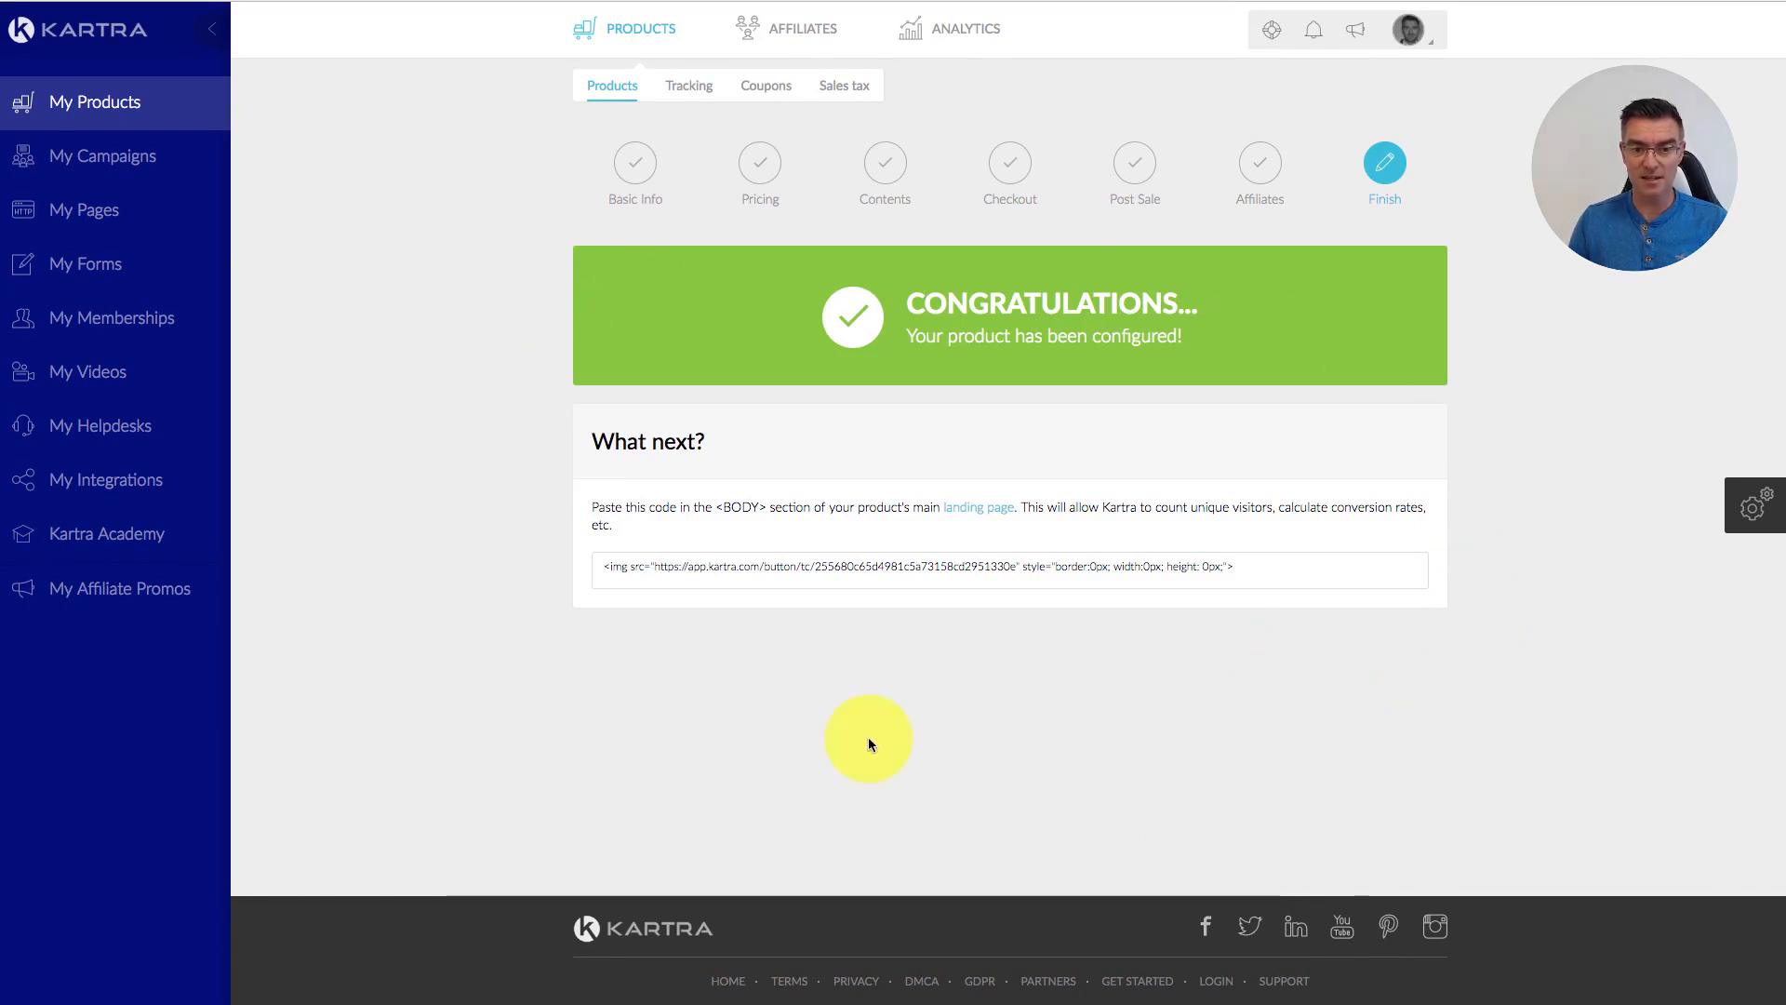
Step: Open the checkout setup for the Consulting Session product from the Products list
click(602, 42)
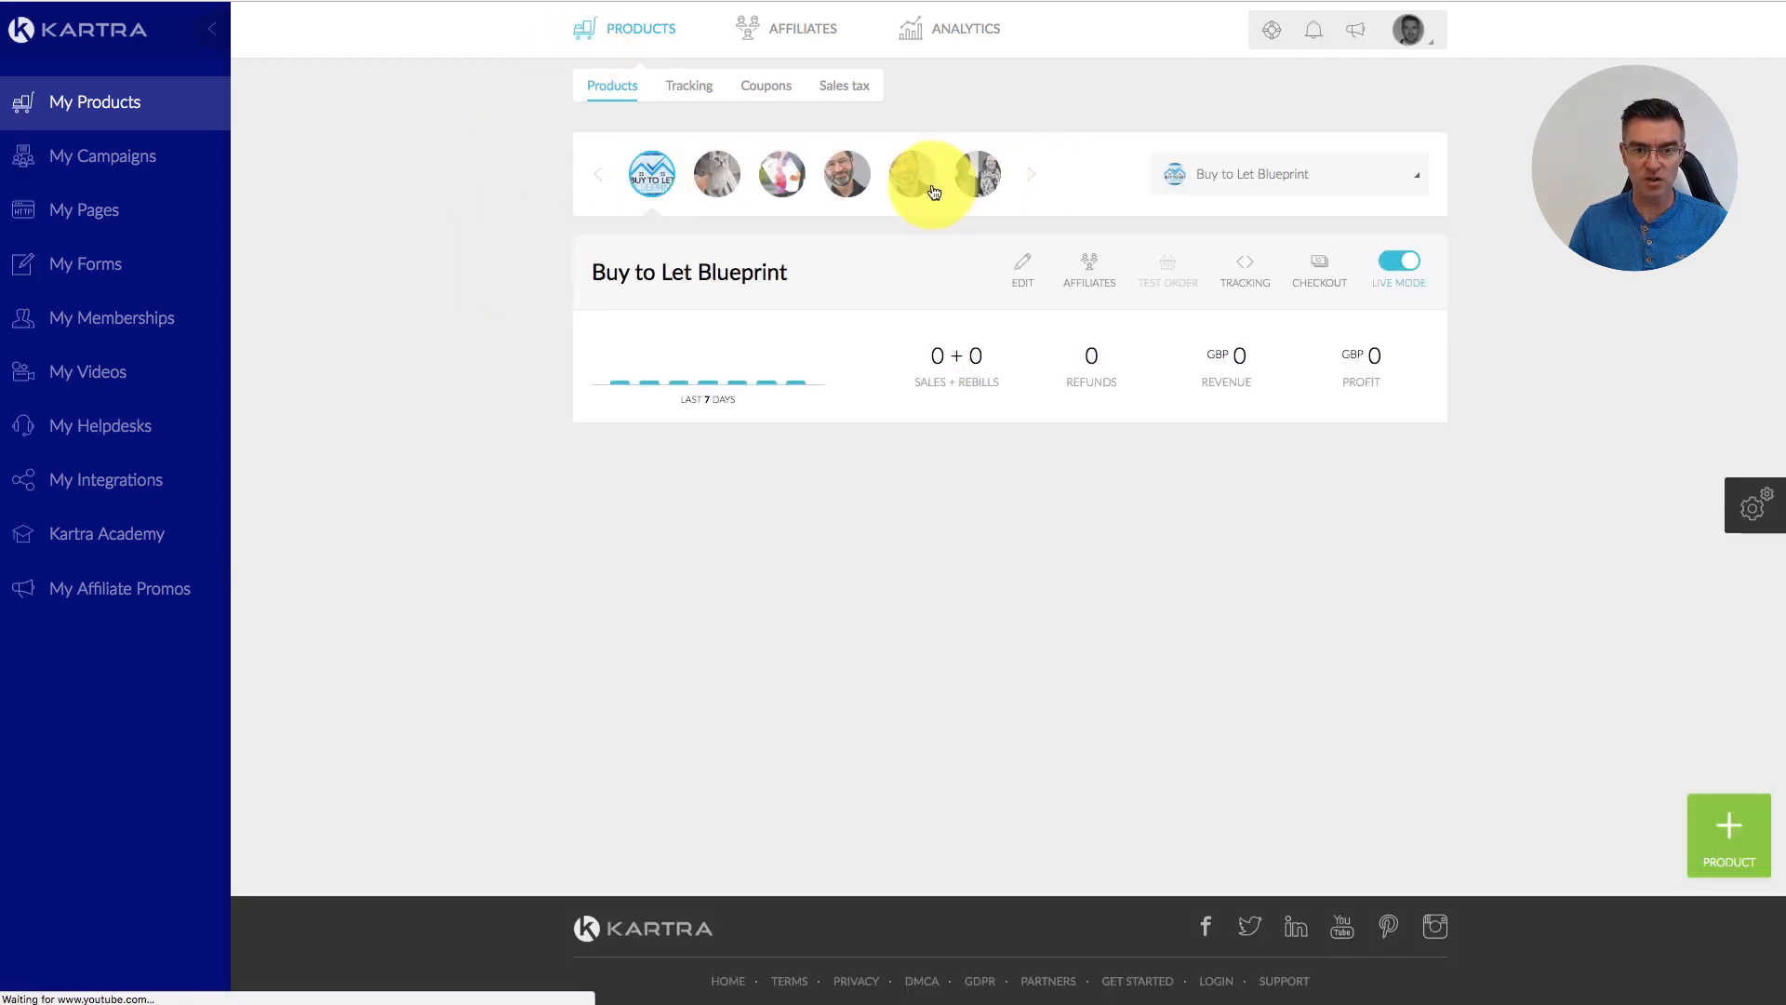
click(725, 173)
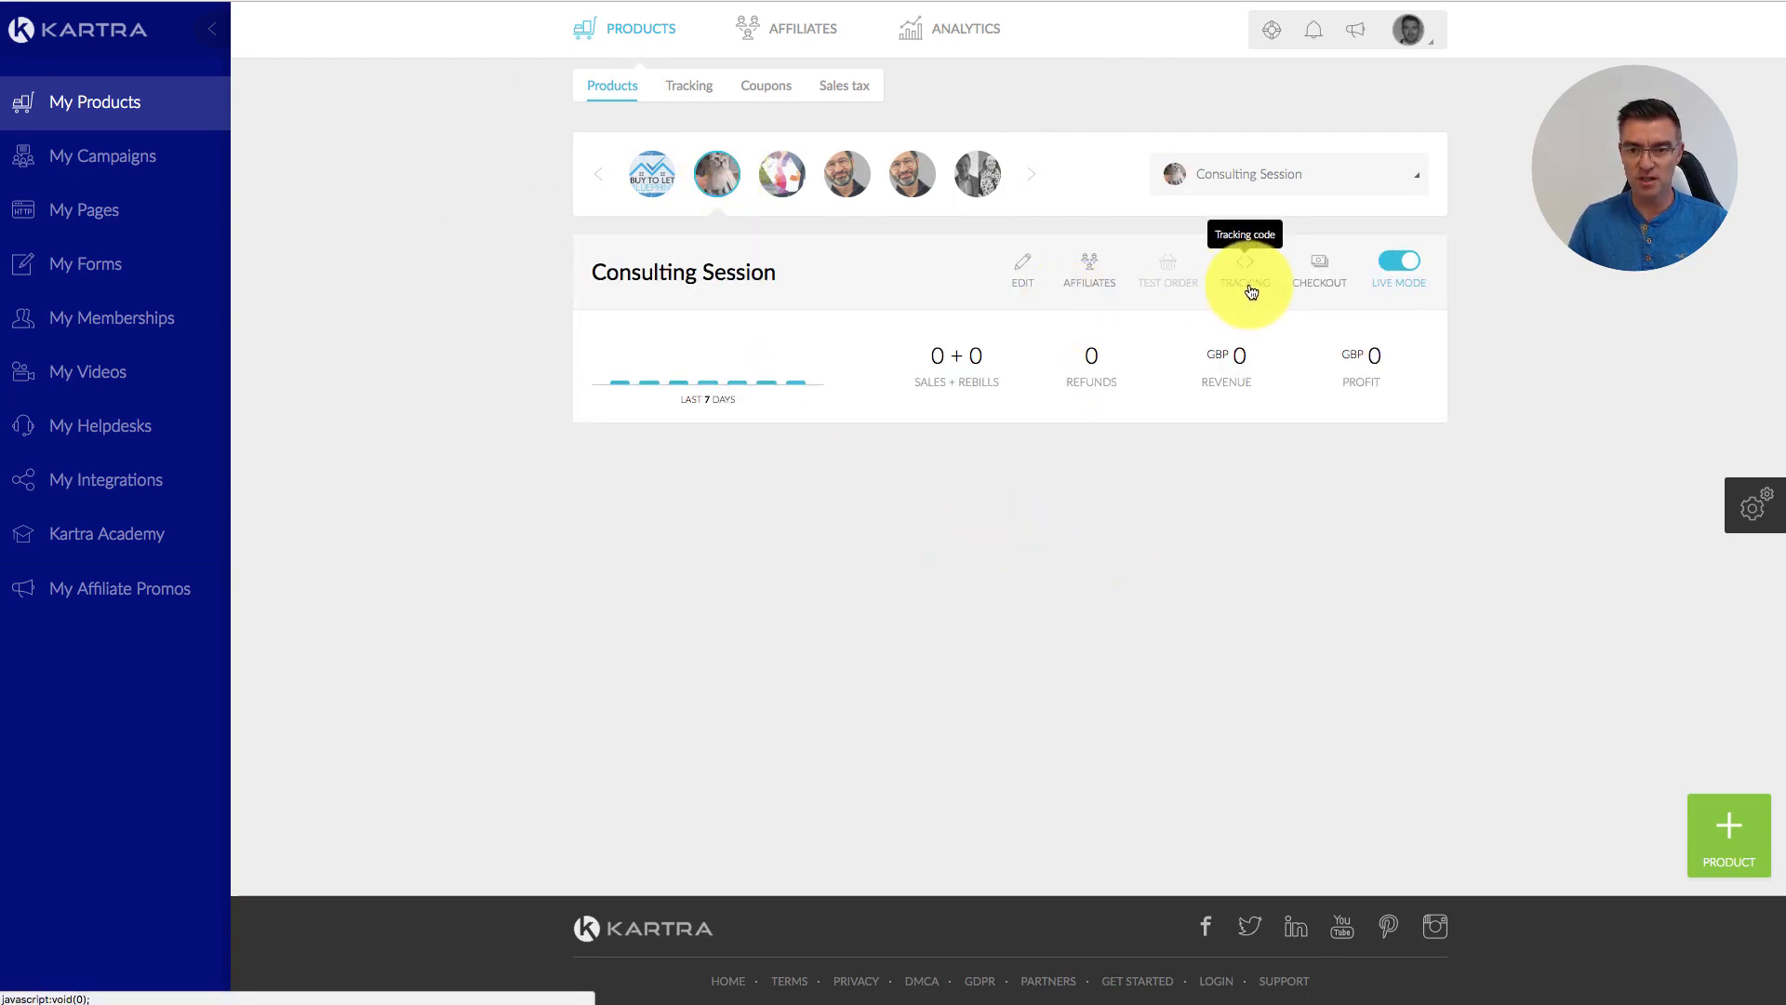
click(1326, 271)
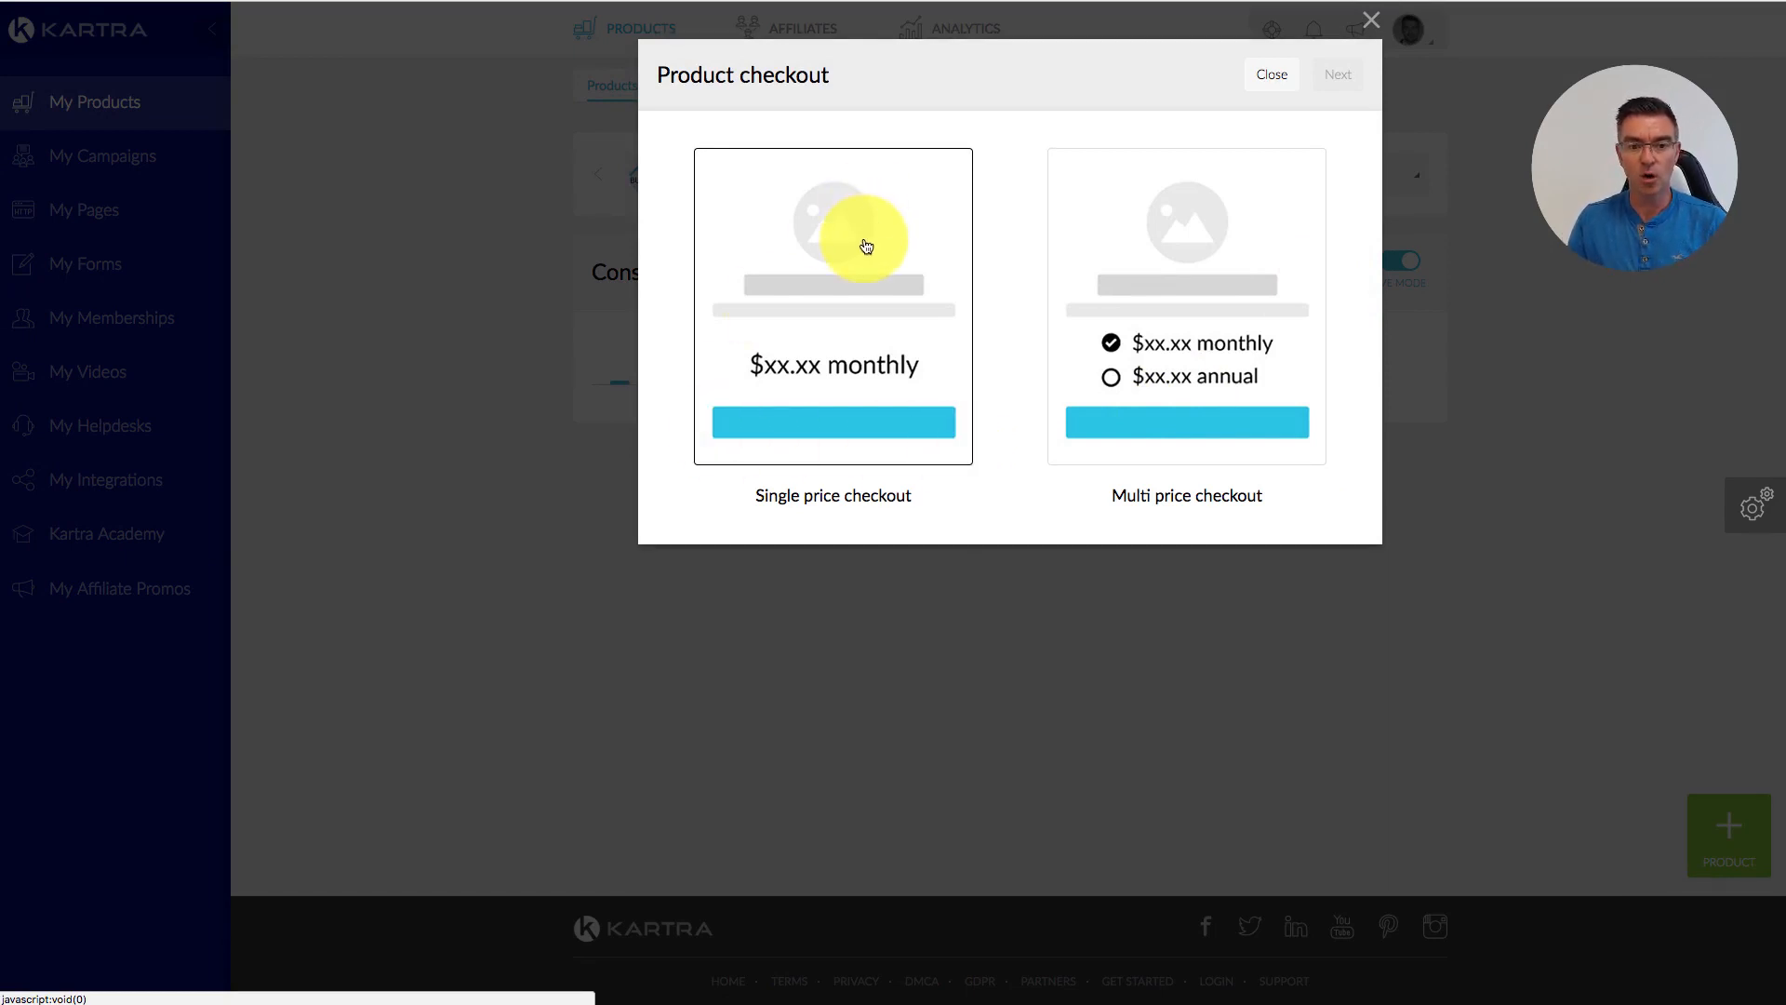
Step: Choose a single-price checkout and put its link on the custom website domain
click(851, 243)
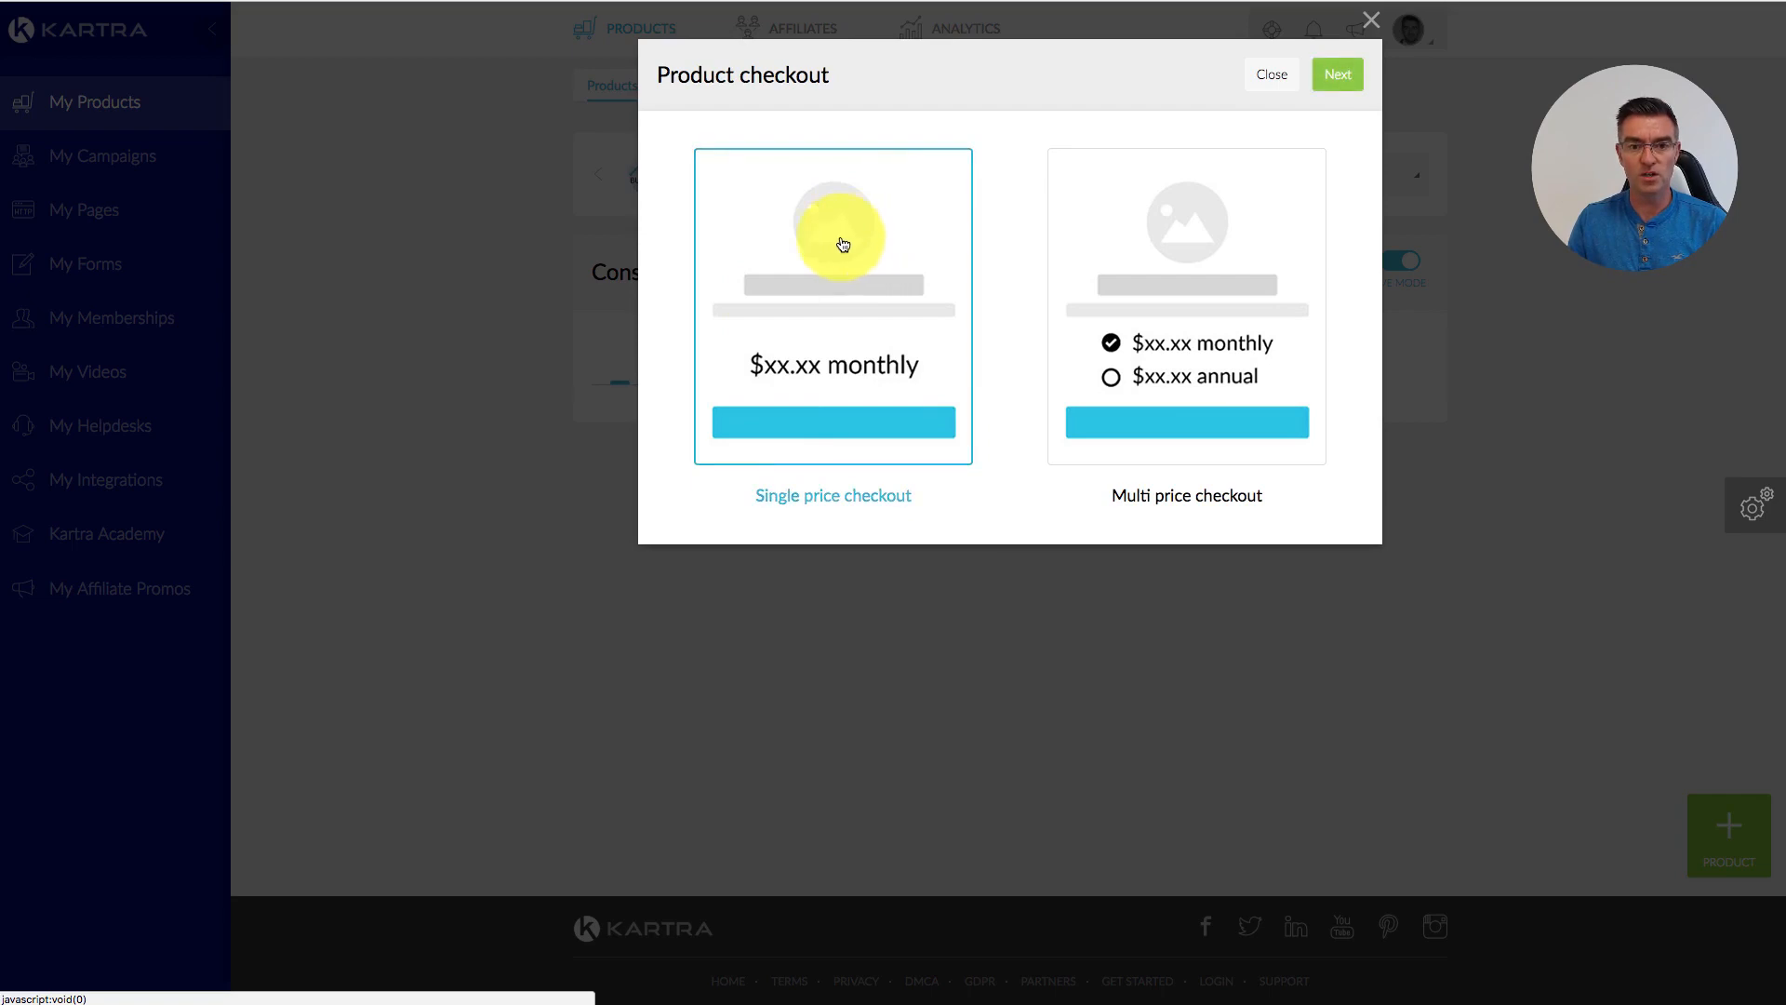
click(1346, 82)
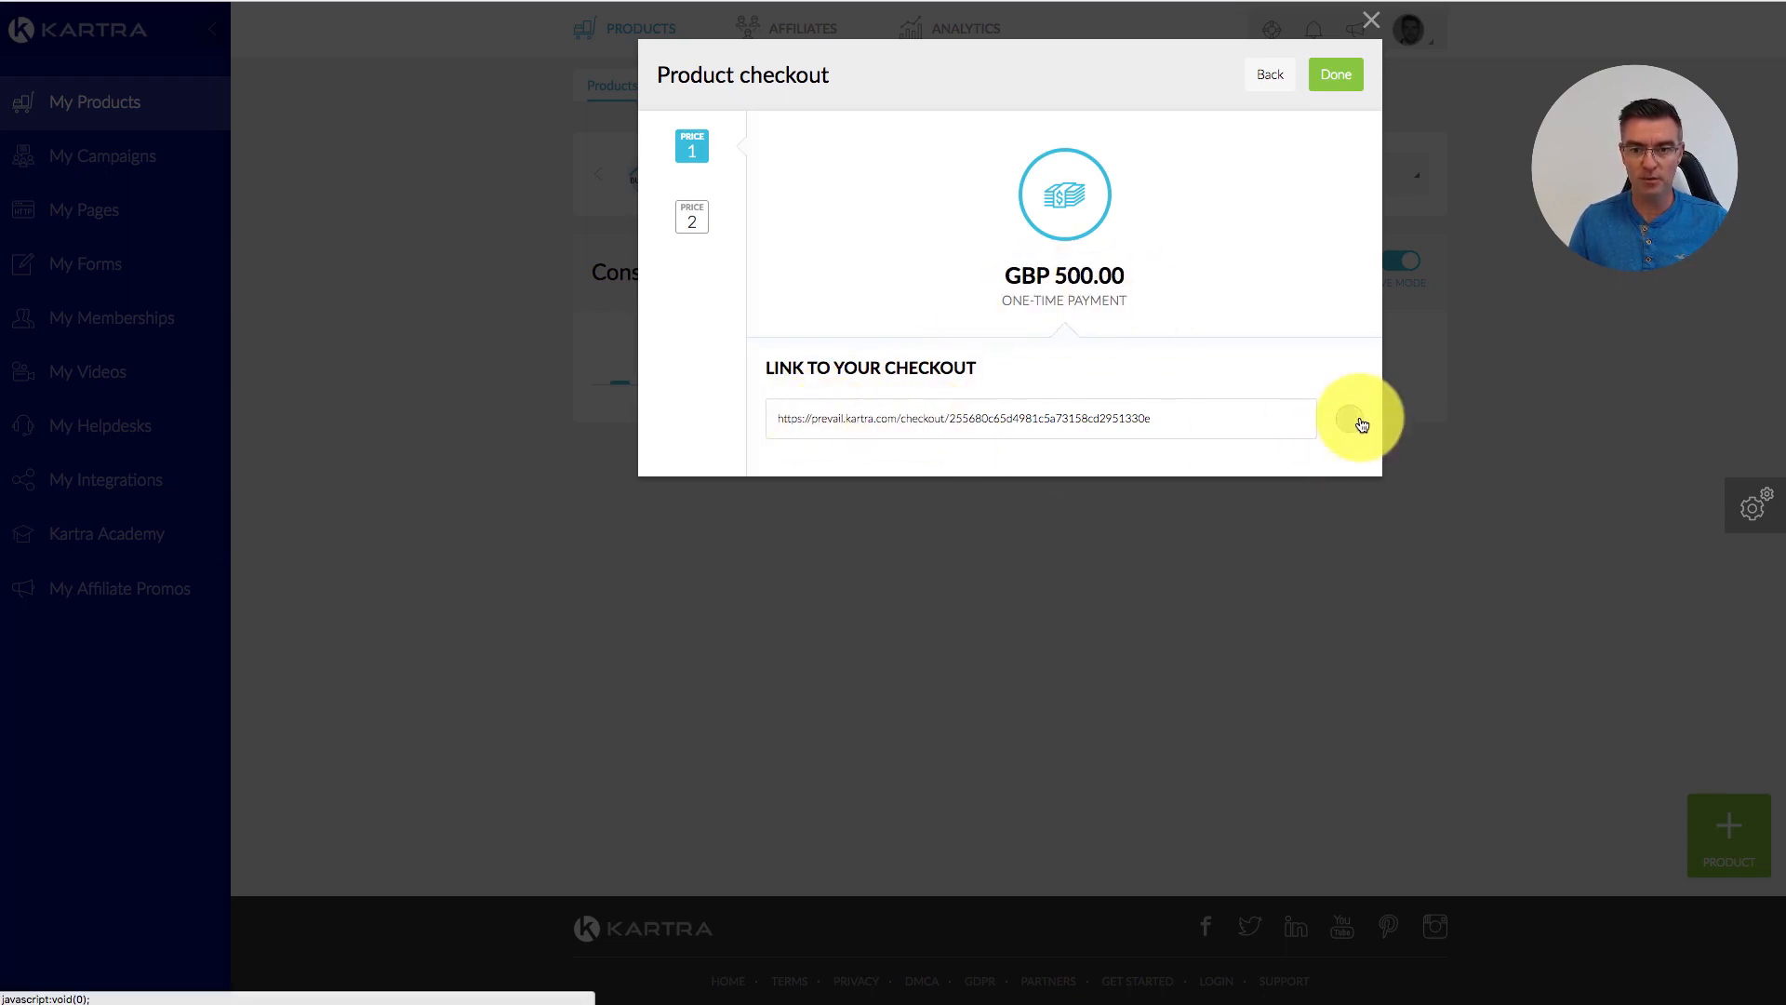
click(1358, 424)
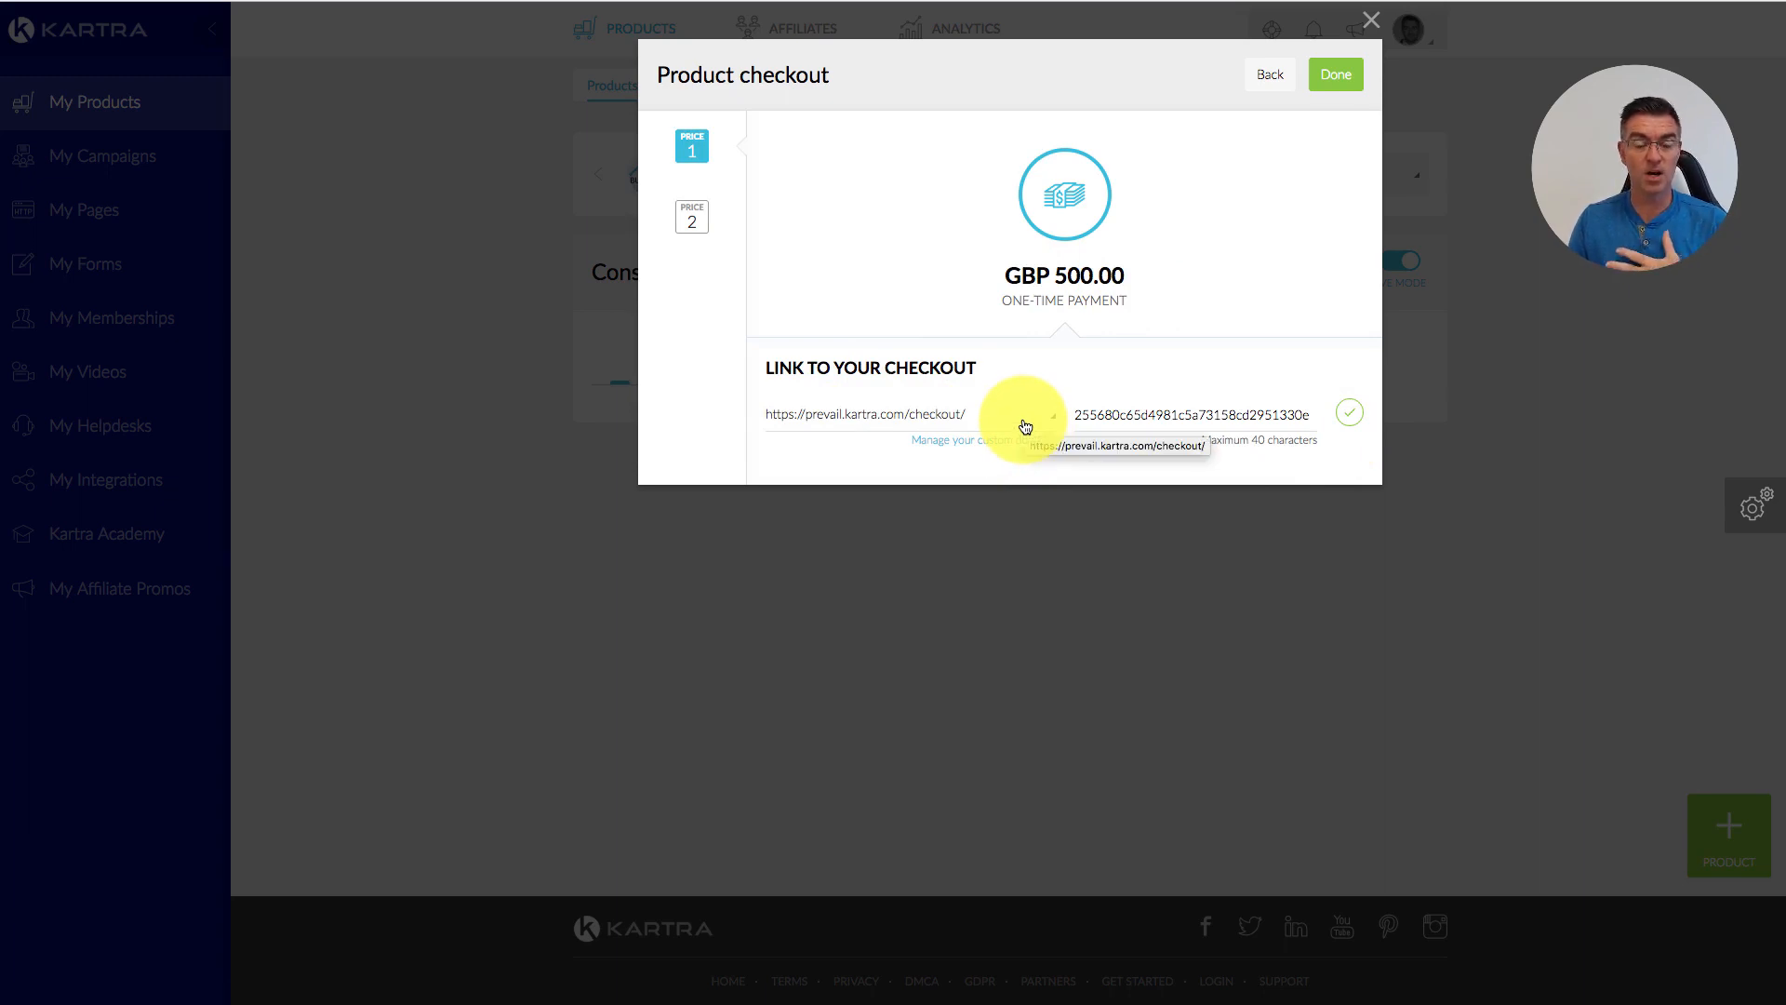
click(1026, 426)
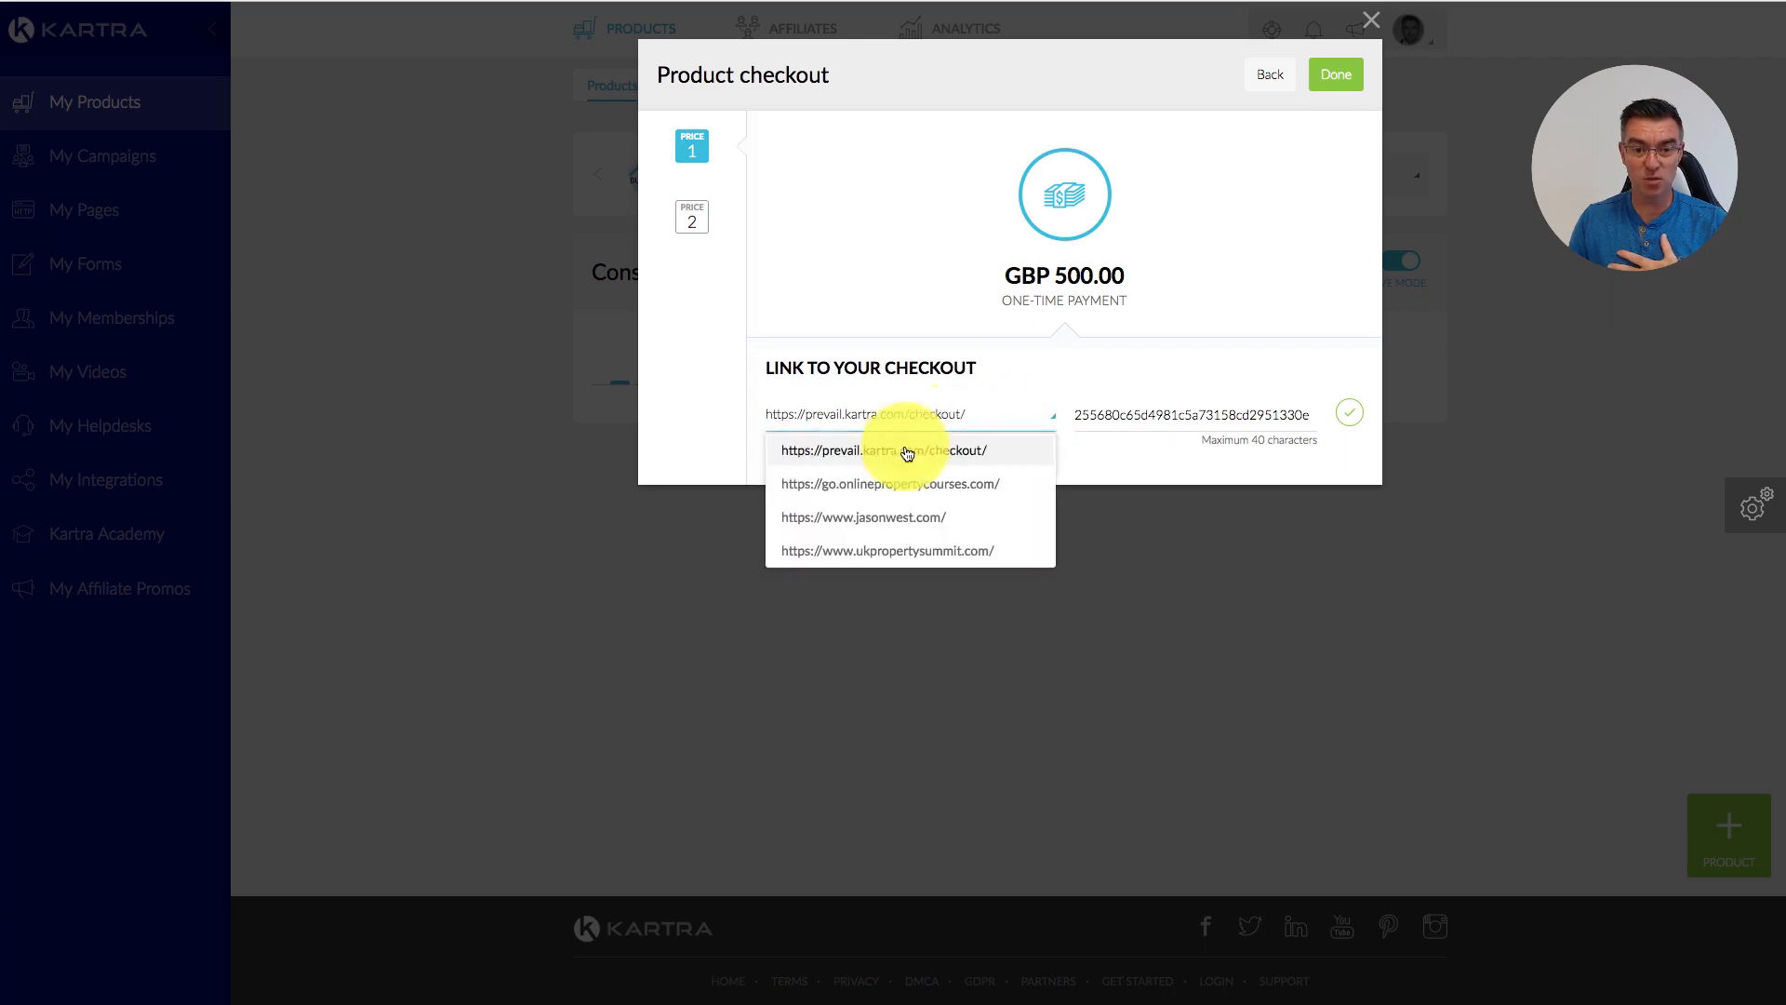
click(877, 518)
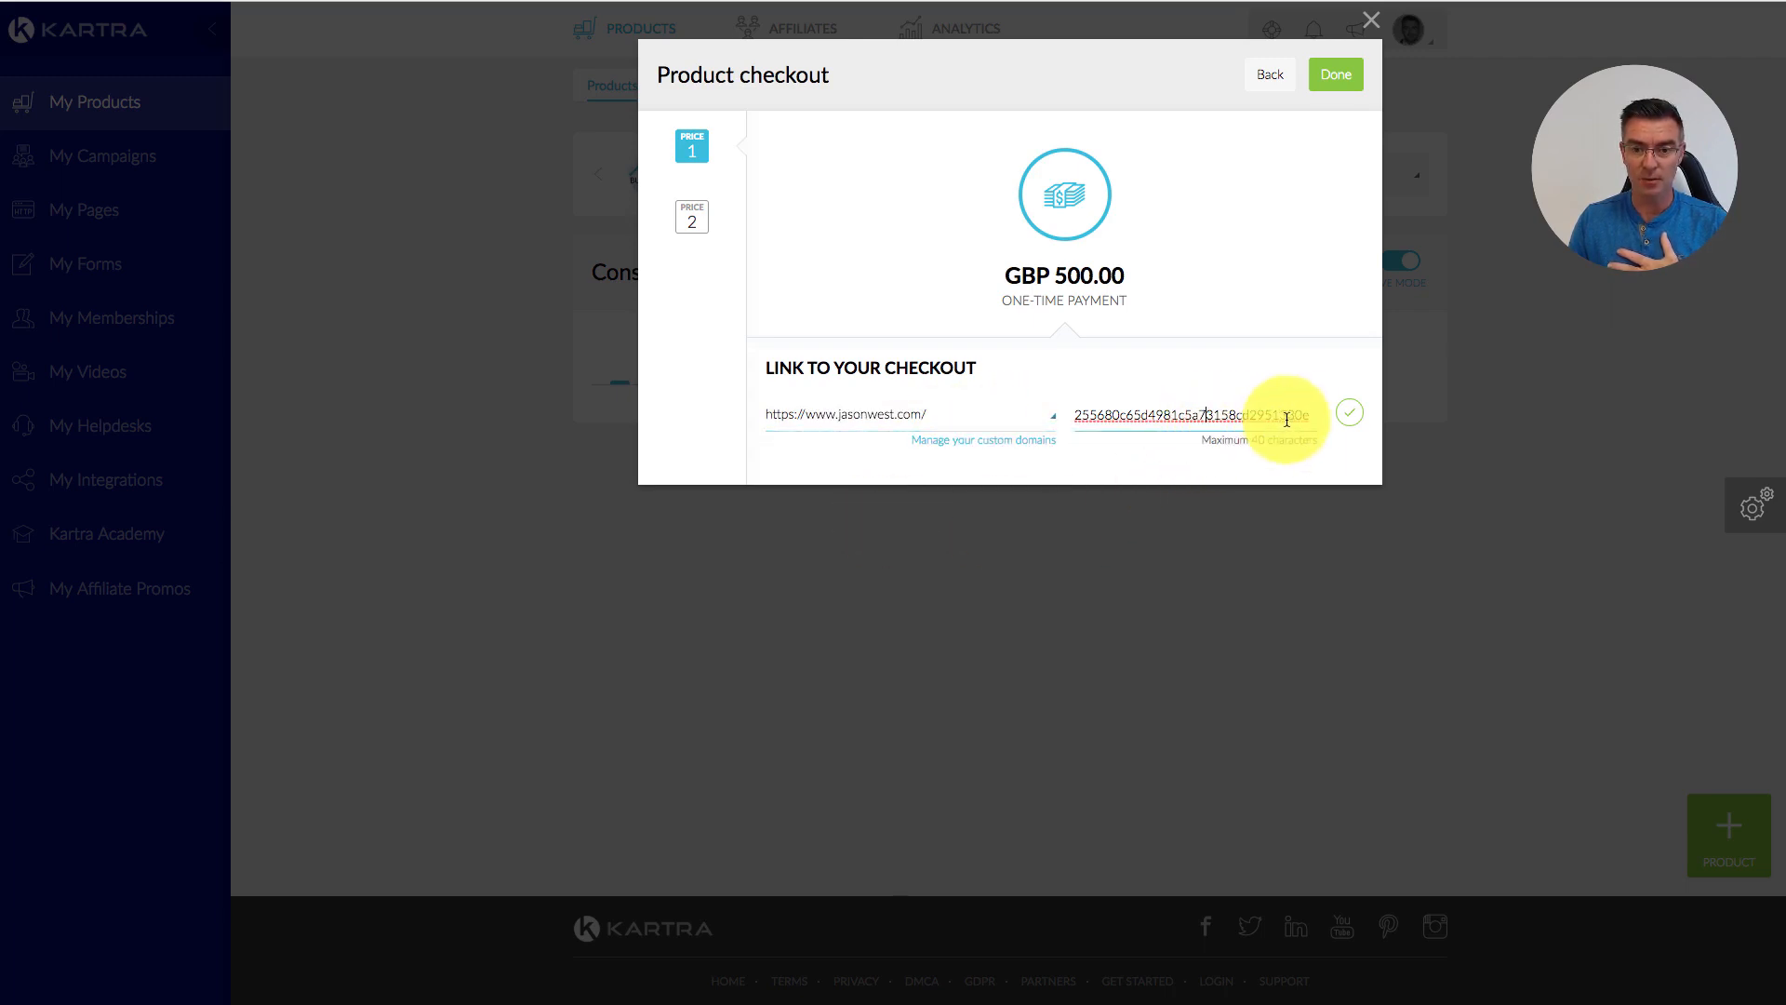
Step: Change the link slug to consulting-session, copy the checkout URL, and finish the setup
drag(1312, 415, 1069, 415)
key(BackSpace)
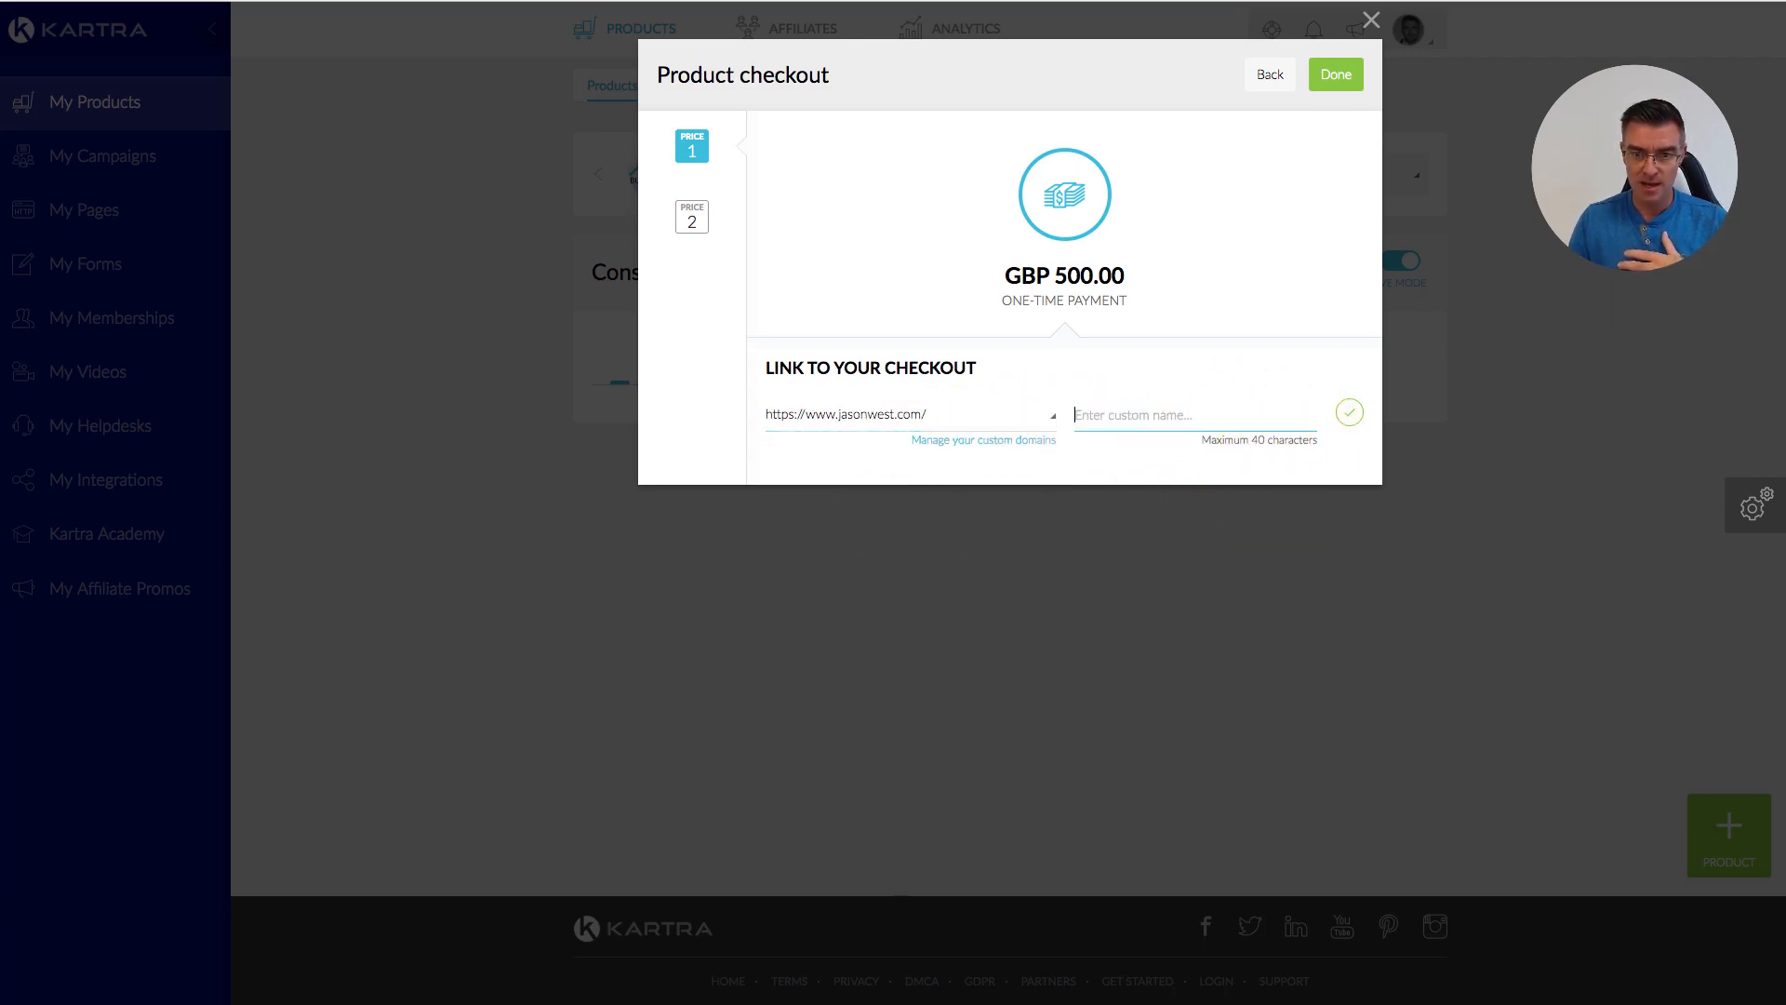
text(consulting-session)
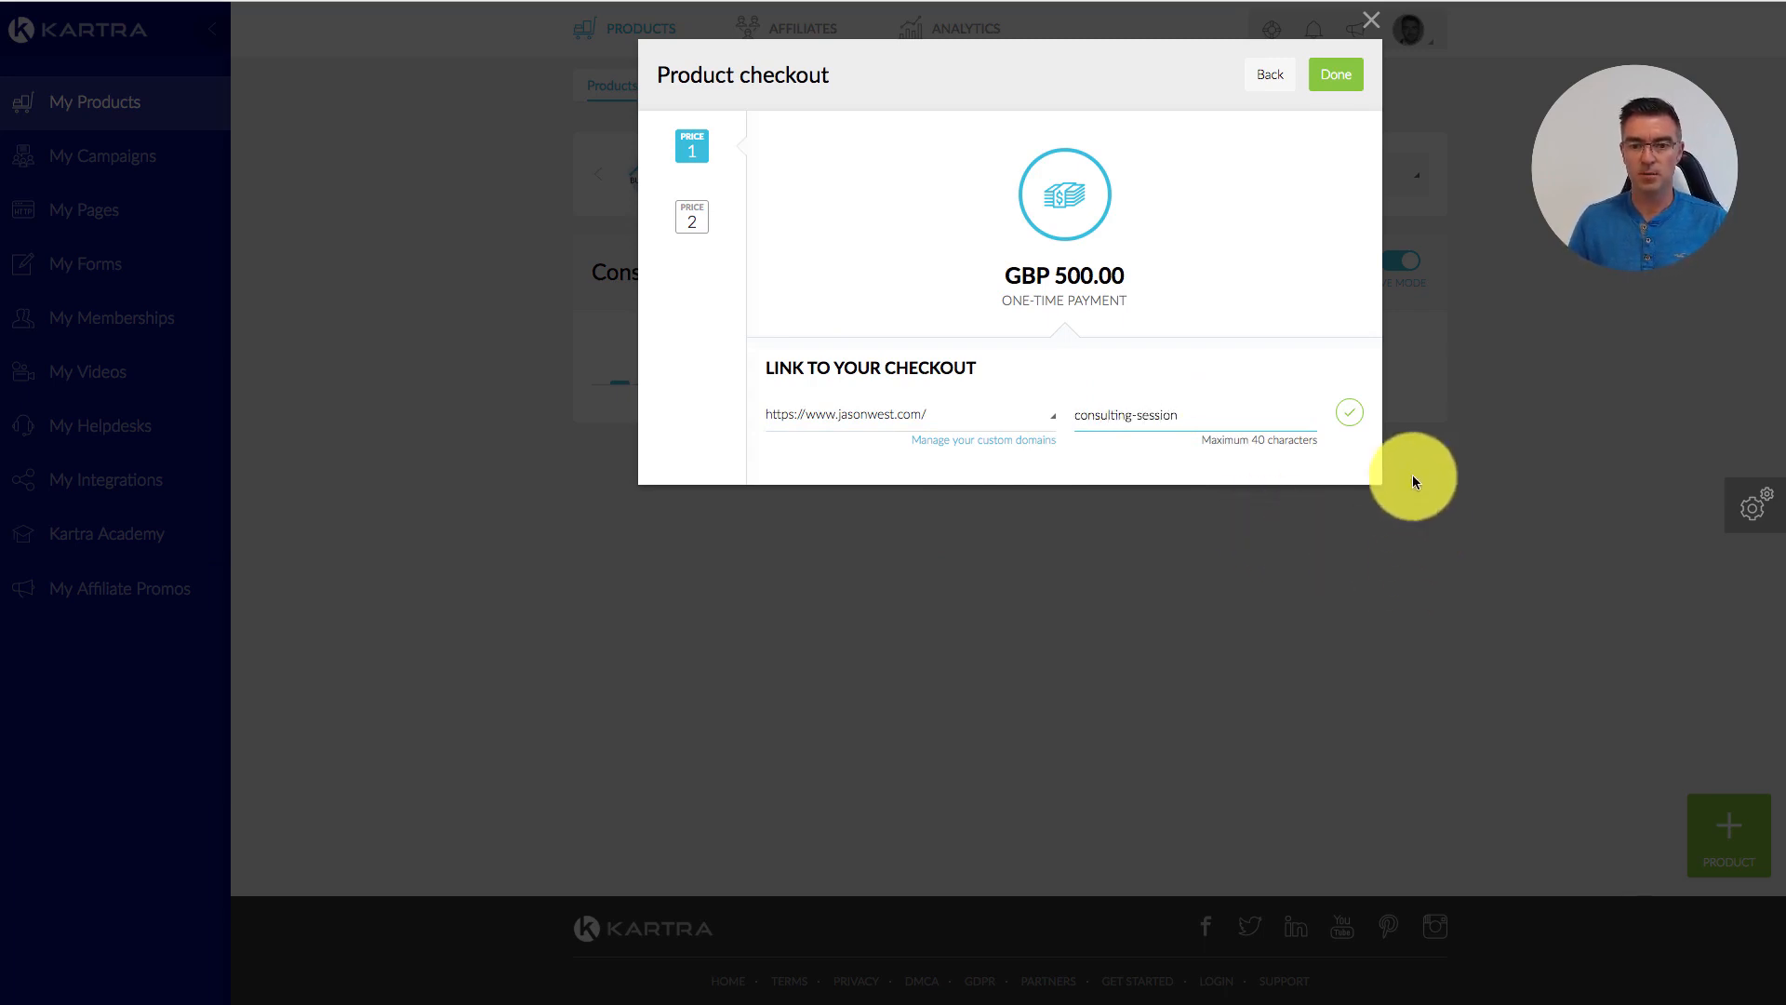
click(1349, 412)
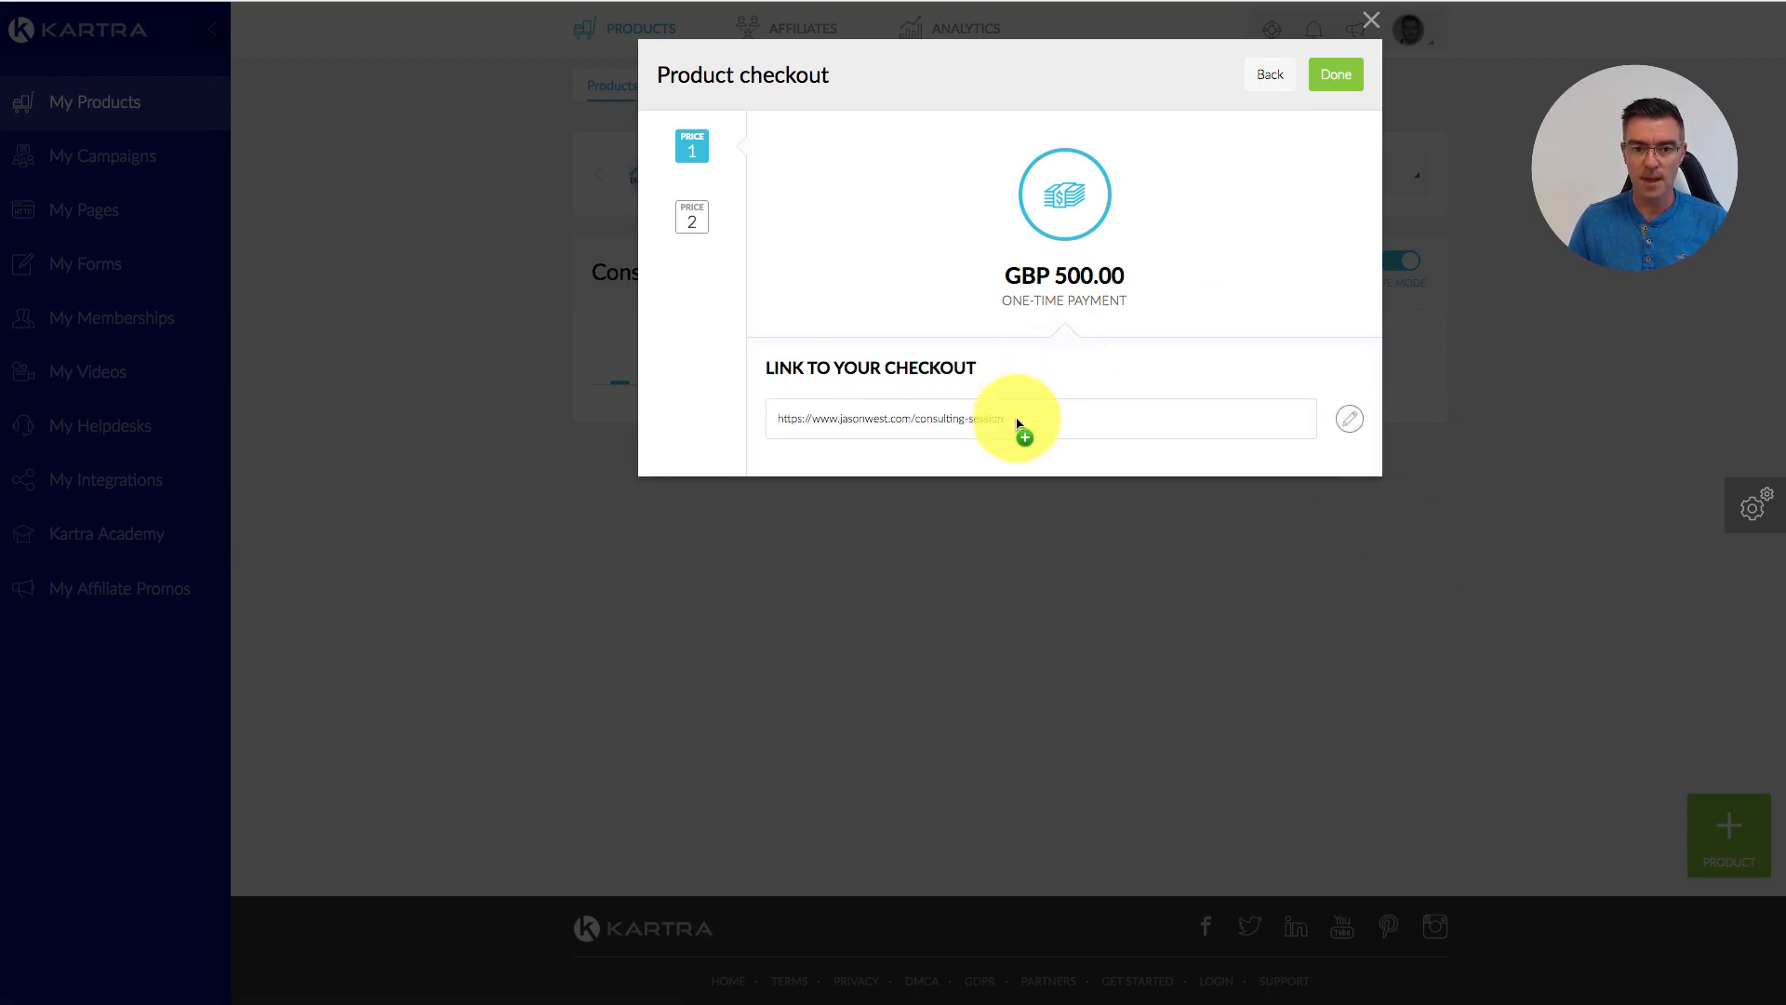
drag(1056, 431, 774, 421)
key(super+c)
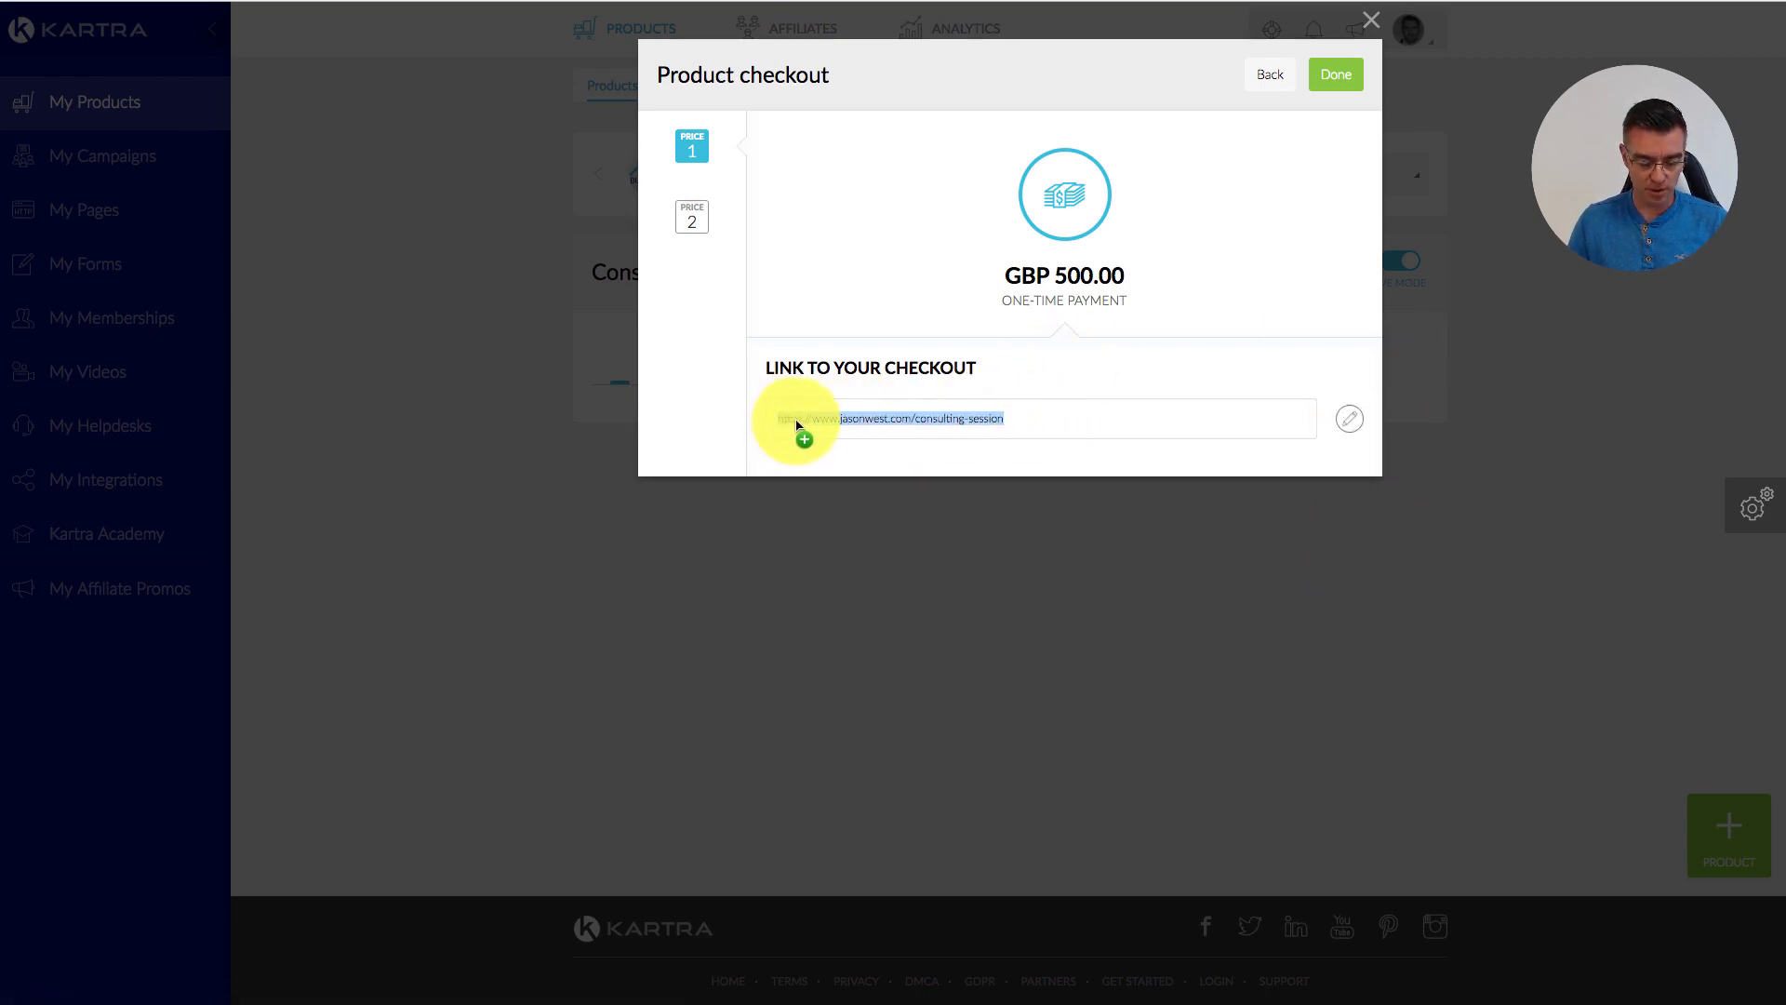
click(1334, 75)
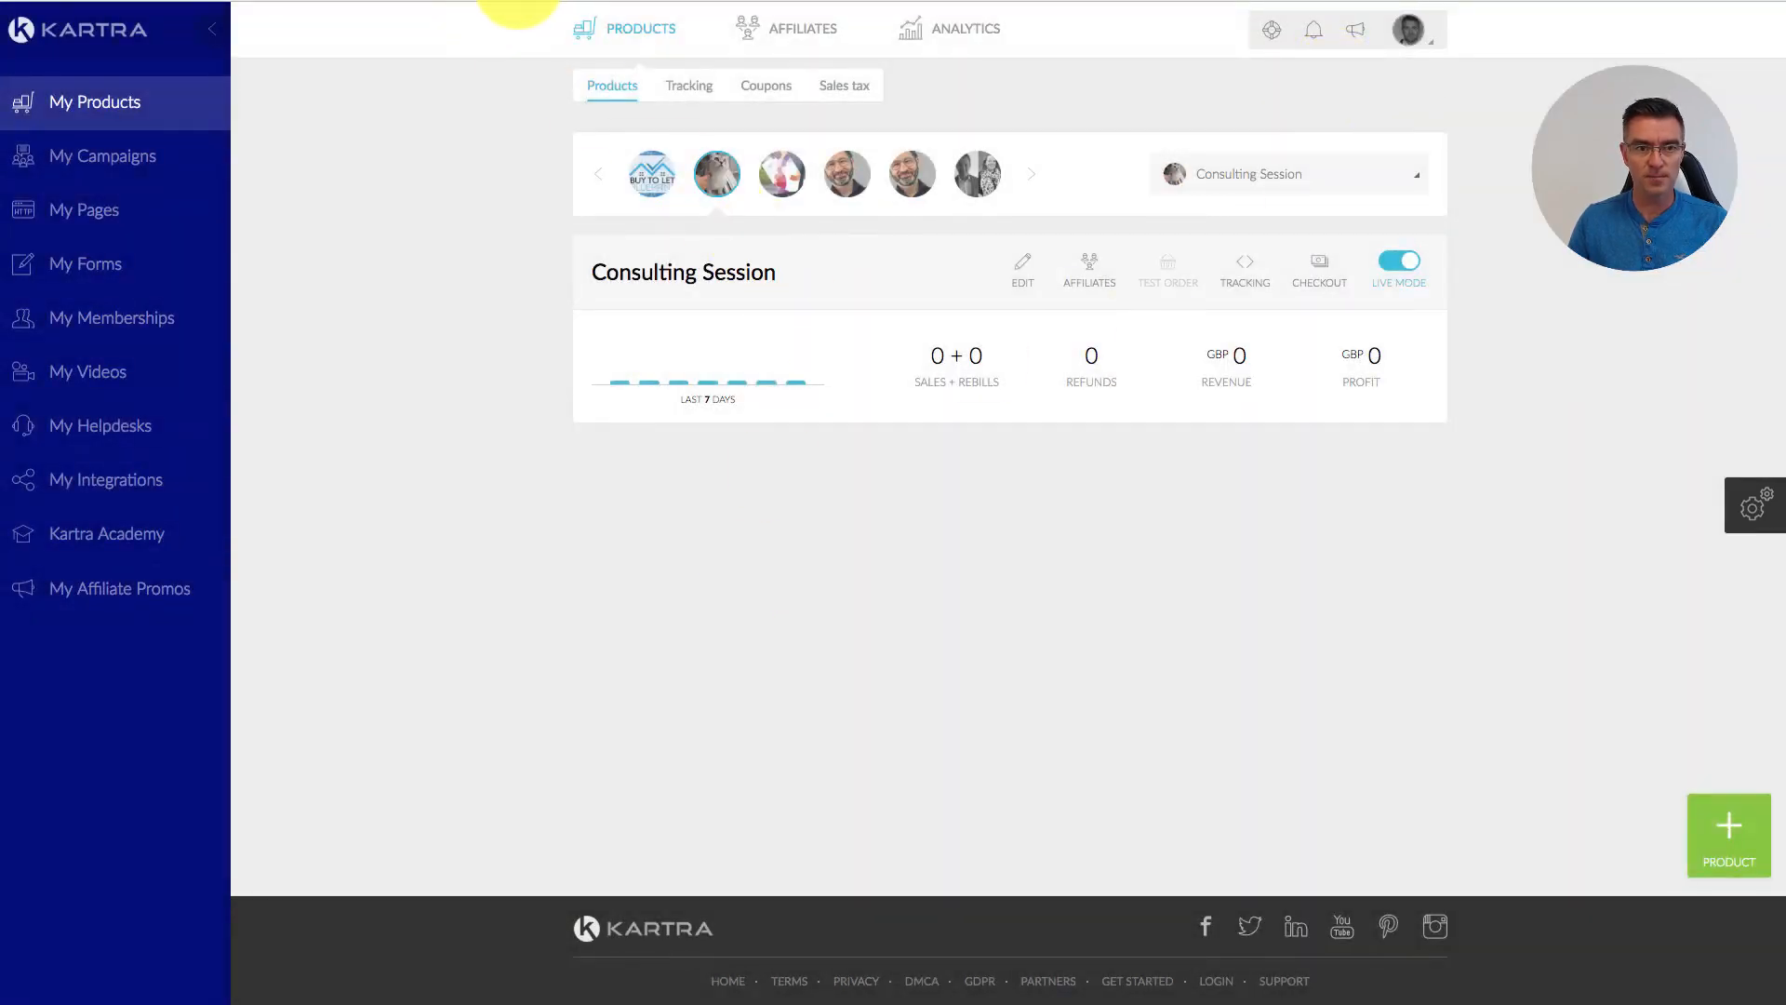
Step: Load the copied consulting-session checkout URL and scroll to the GBP 600.00 total
click(519, 0)
key(super+v)
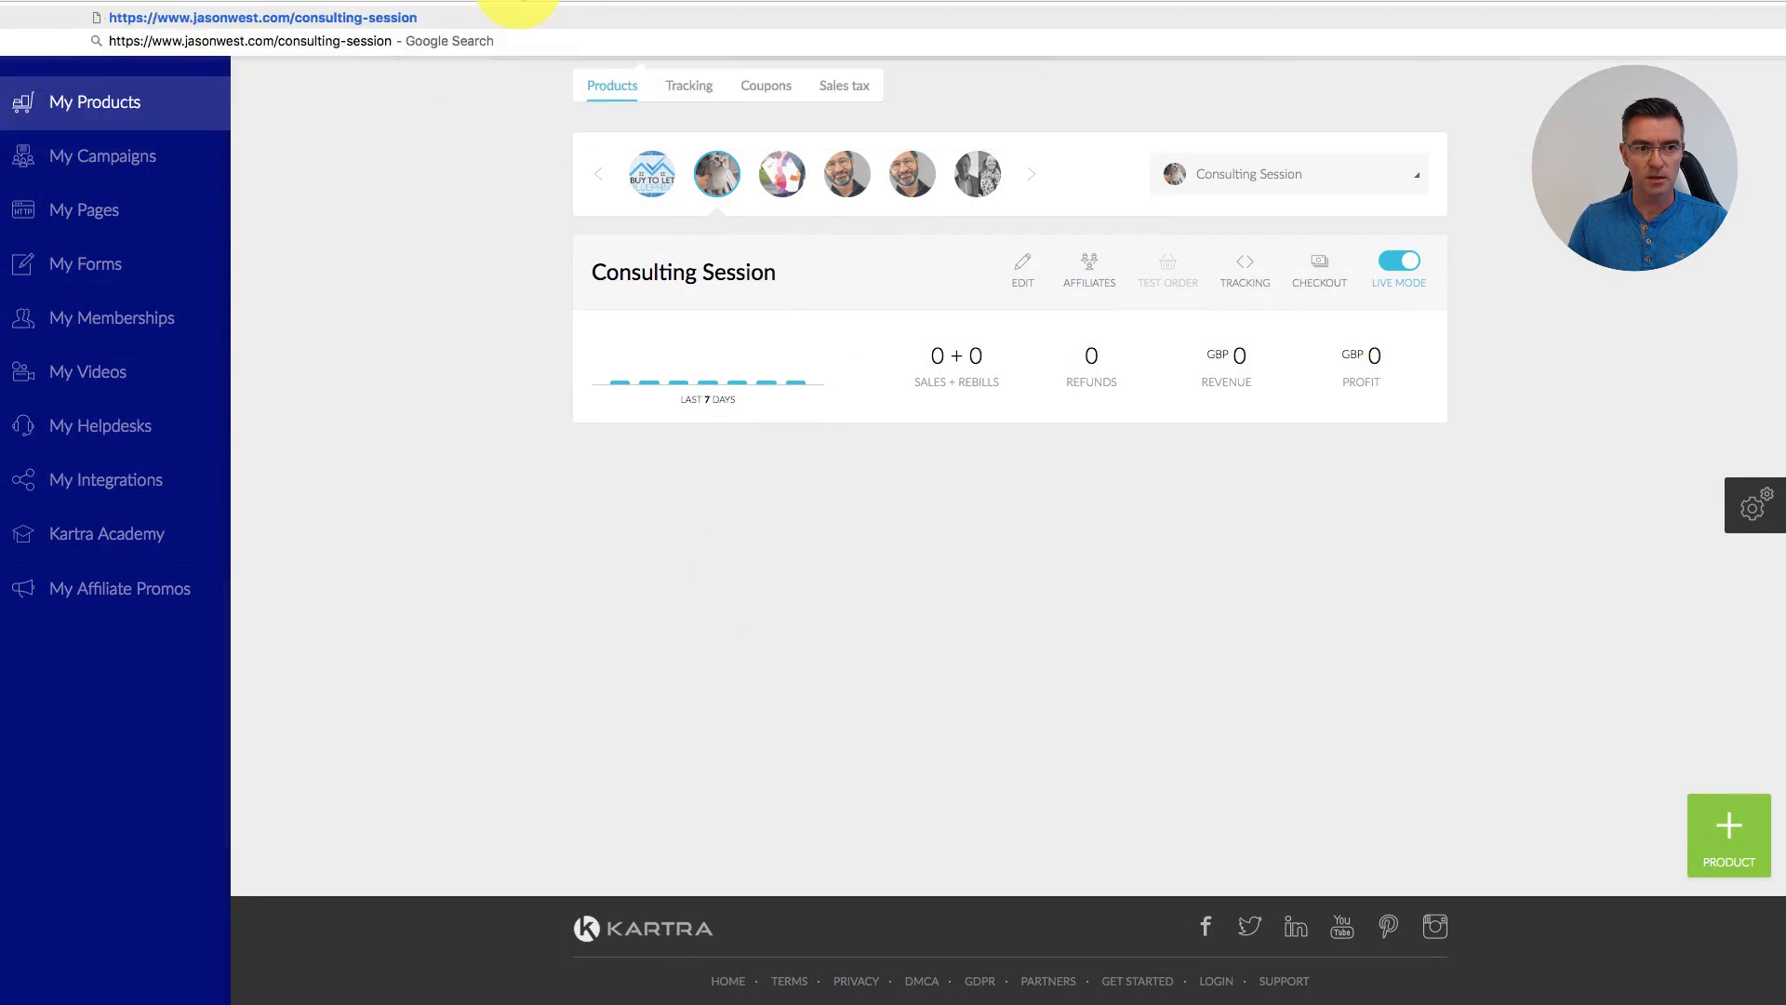
key(Return)
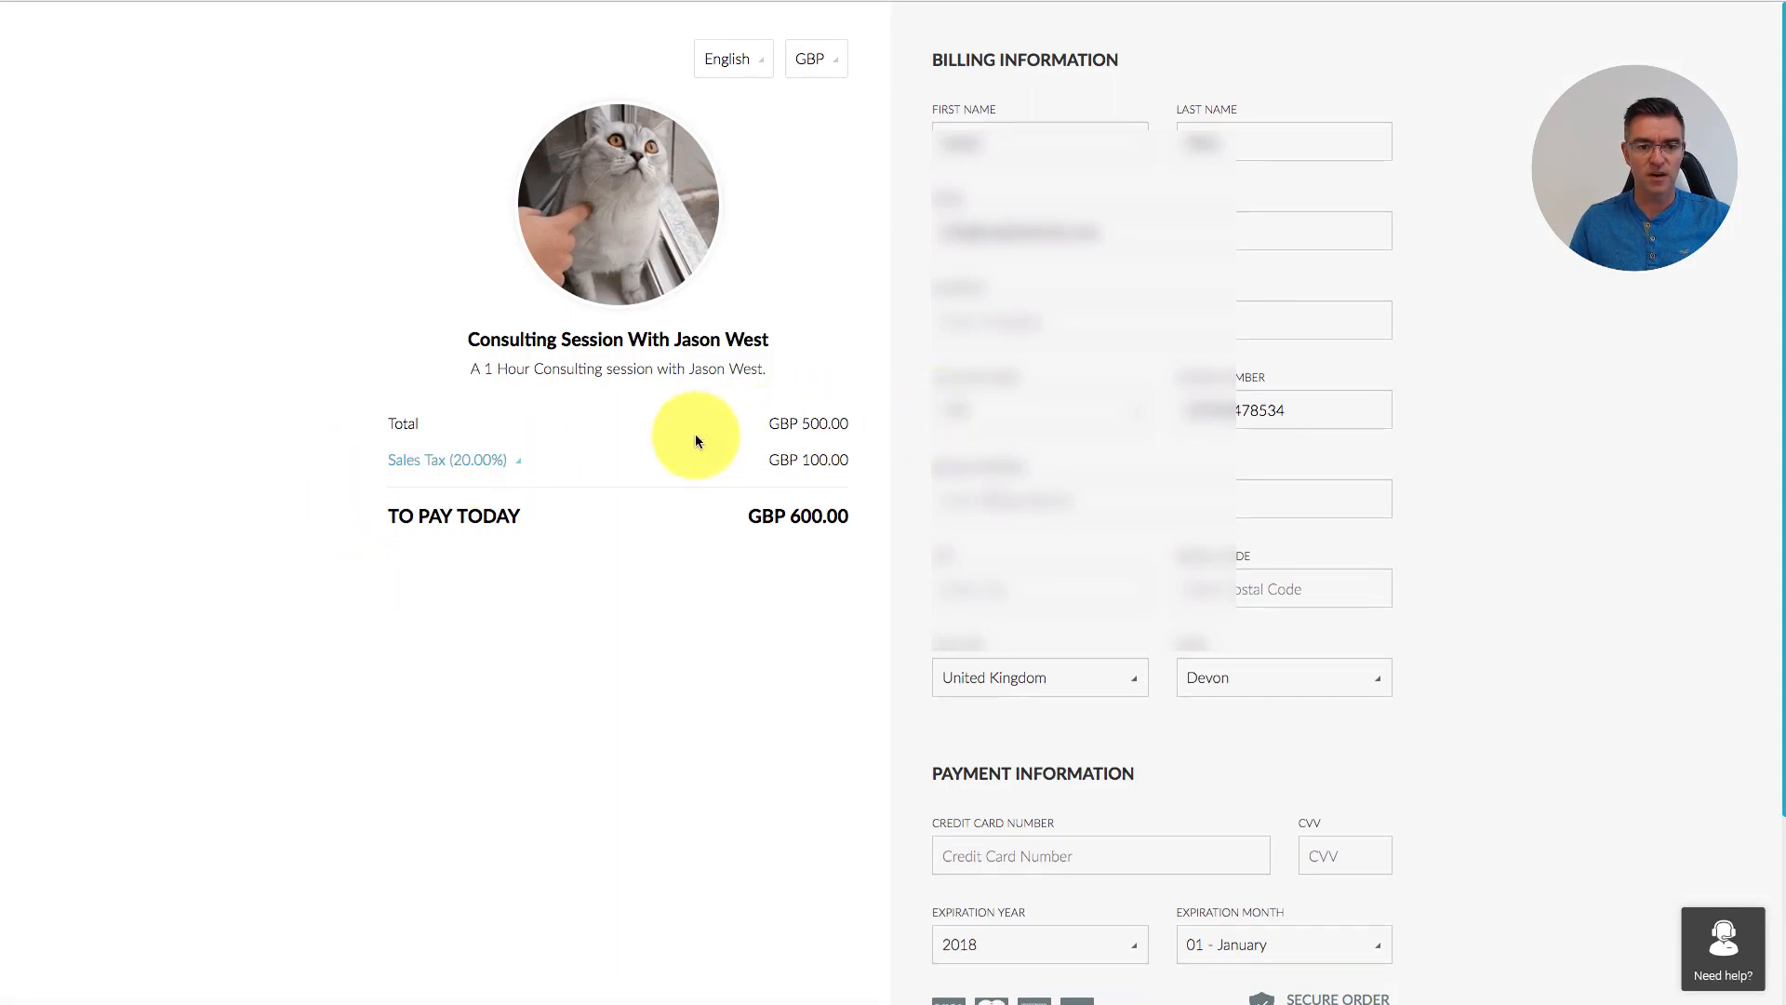
scroll(1210, 279, down, 5)
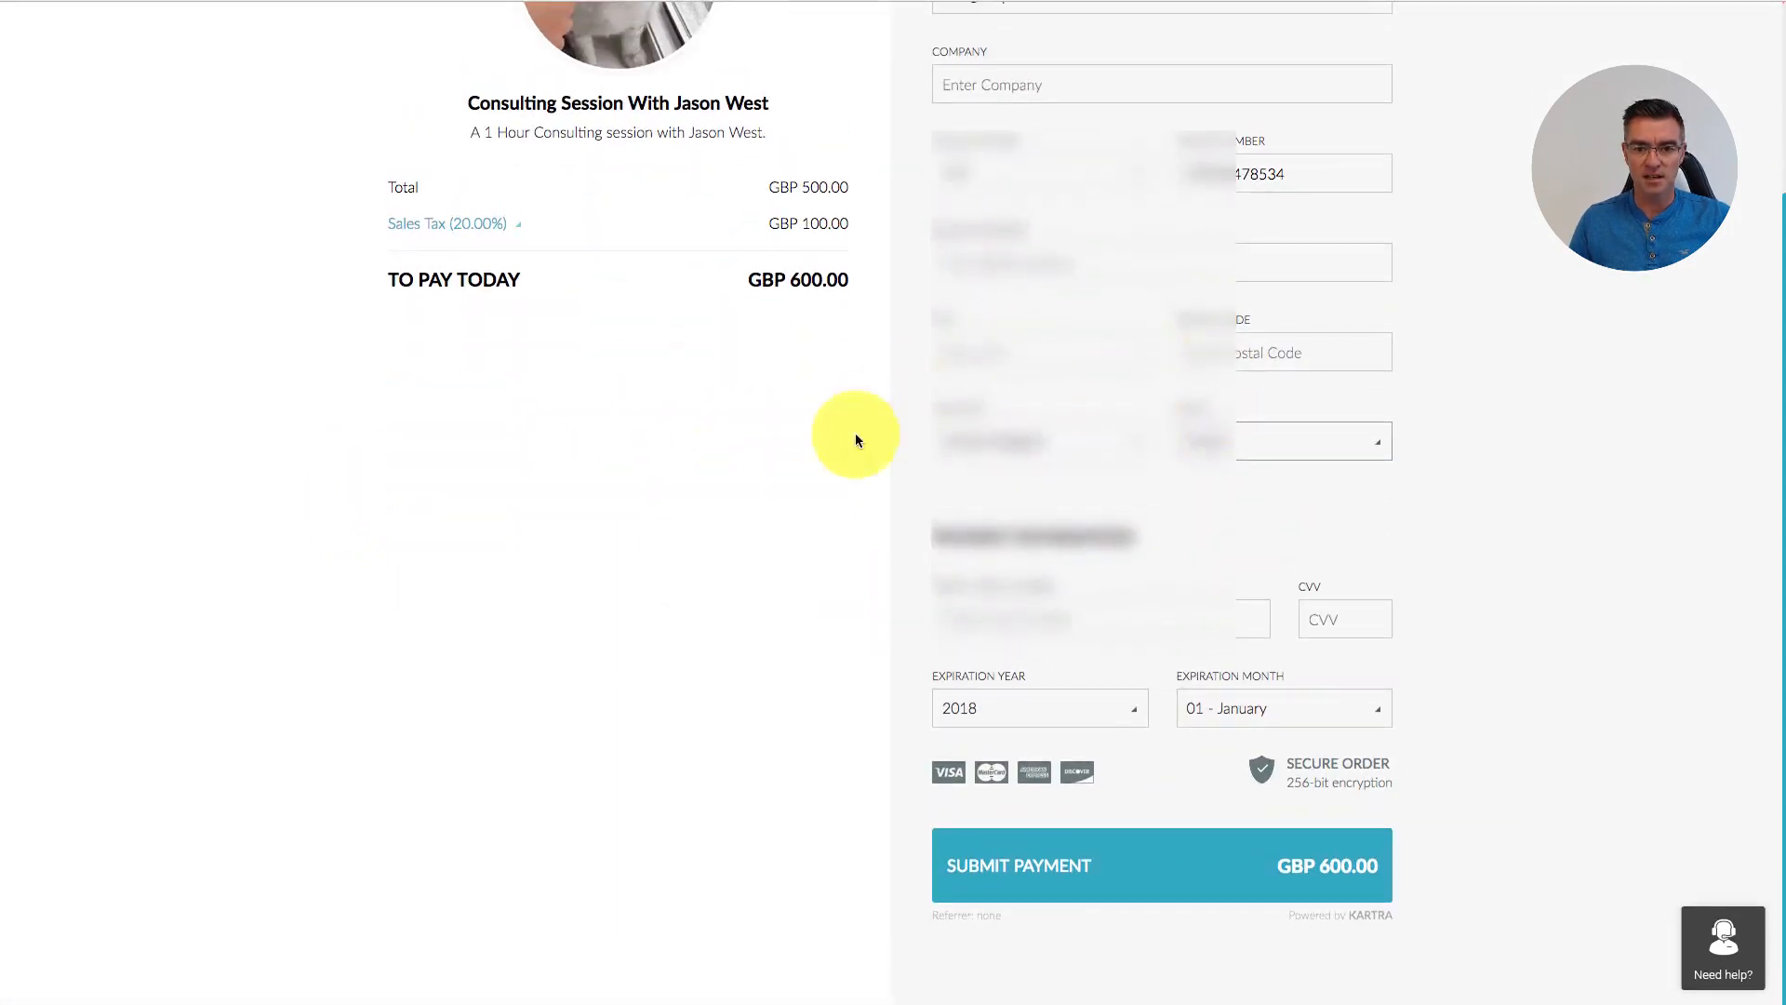